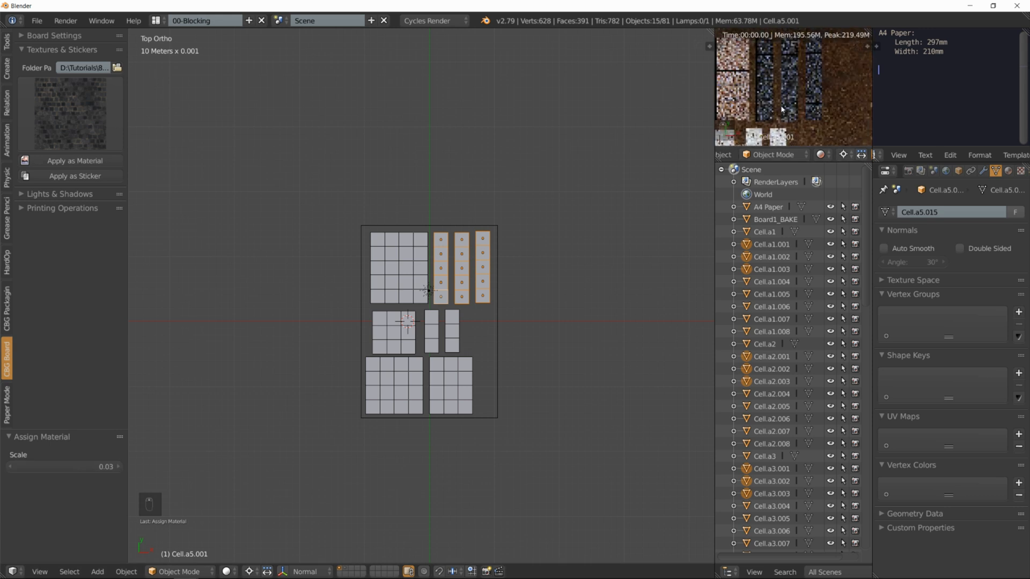
Apply the light beige stone texture as a material to the 3×3 room's cells at scale 0.02.
shift+middle_drag(784, 107, 784, 60)
key(a)
key(b)
drag(368, 307, 419, 358)
click(69, 114)
click(426, 185)
click(74, 160)
scroll(764, 99, up, 4)
scroll(766, 102, down, 4)
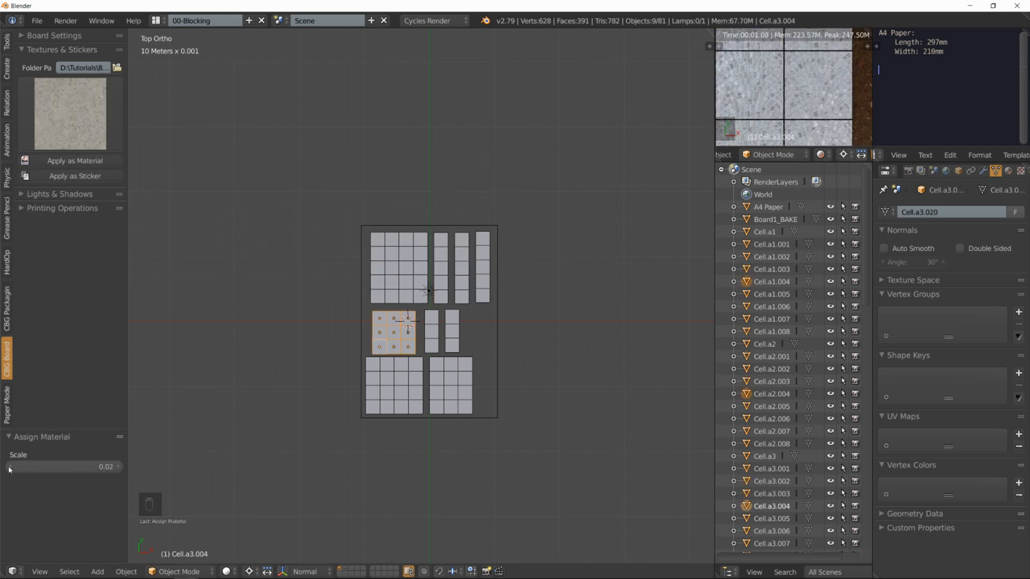
Apply the grass texture as a material to the 4×4 room below the 3×3 room at scale 0.05.
key(a)
drag(783, 129, 784, 130)
click(70, 113)
click(97, 160)
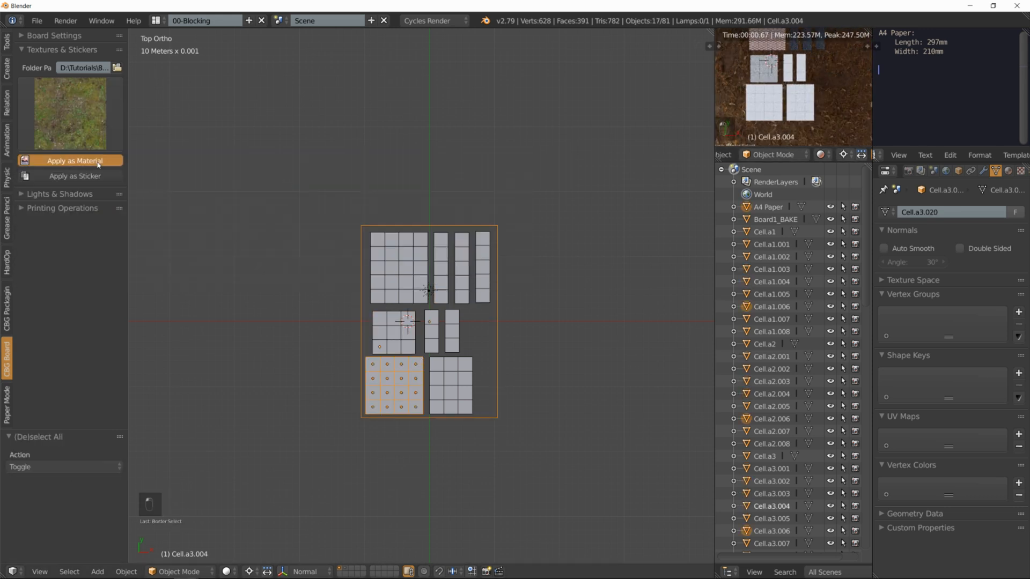
scroll(764, 102, up, 7)
click(117, 466)
scroll(814, 96, down, 4)
scroll(767, 99, up, 8)
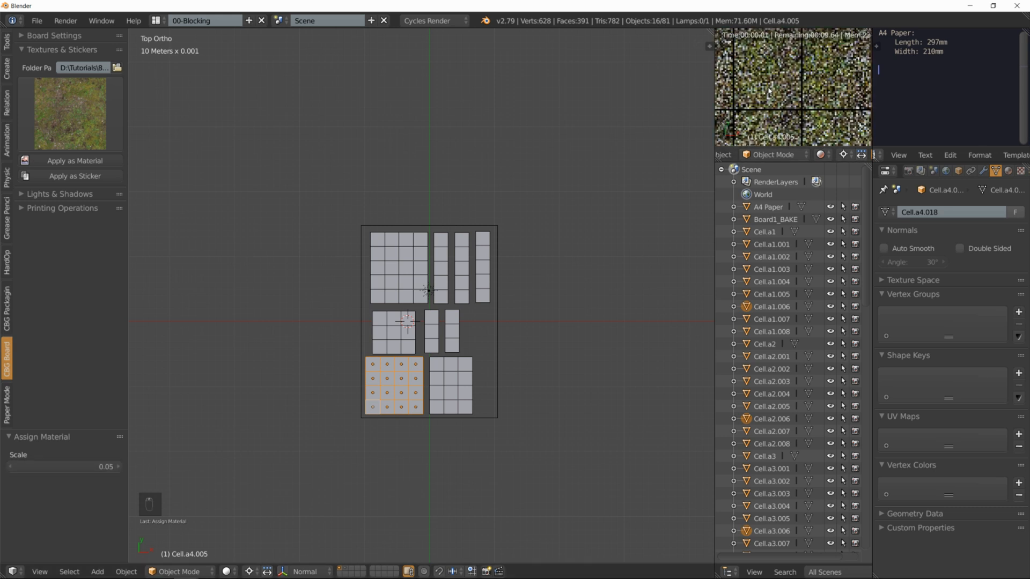
Apply the brown cobblestone texture as a material to the three-by-four room beside the grass room.
scroll(809, 92, down, 10)
shift+middle_drag(809, 92, 747, 98)
key(a)
key(b)
drag(431, 364, 475, 417)
click(70, 113)
click(75, 161)
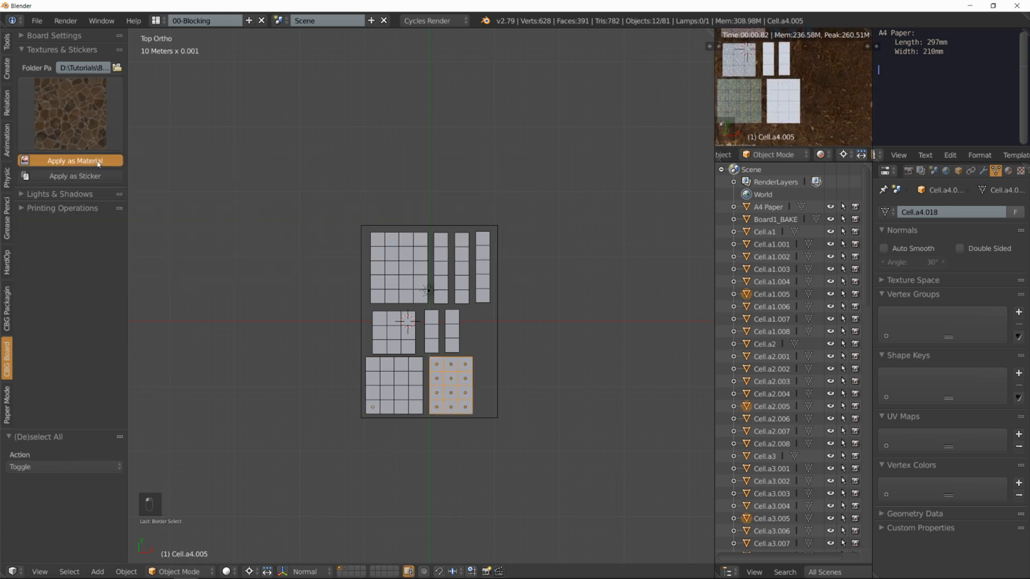
Apply the dark brick texture as a material to the two short three-cell strips at scale 0.03.
key(a)
key(b)
drag(422, 307, 462, 354)
click(106, 118)
click(50, 184)
click(75, 161)
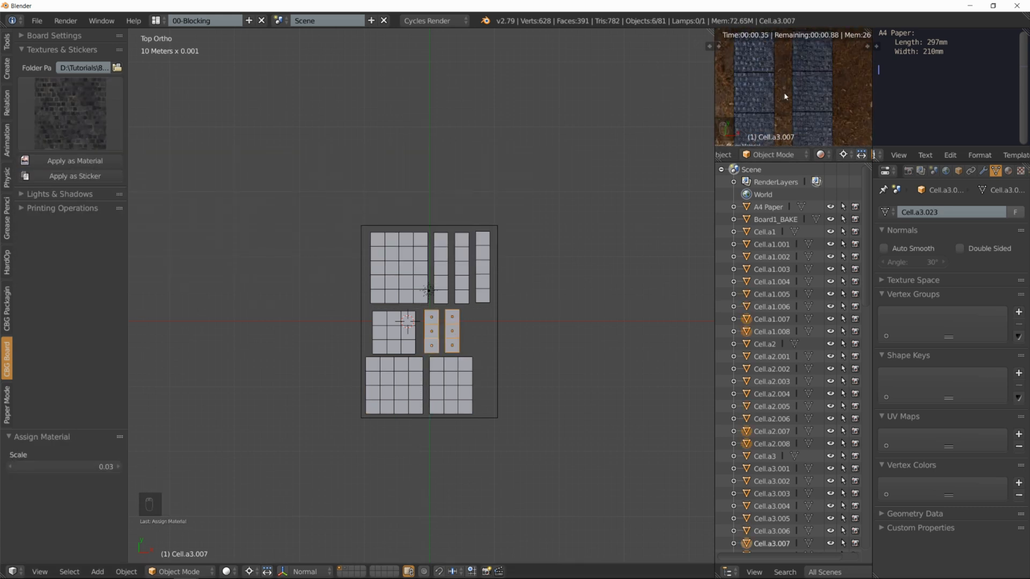
Add the DECAL_cracks2 sticker to the third cell of the large room's first column and scale it.
key(a)
right_click(378, 267)
click(69, 113)
click(207, 248)
click(75, 176)
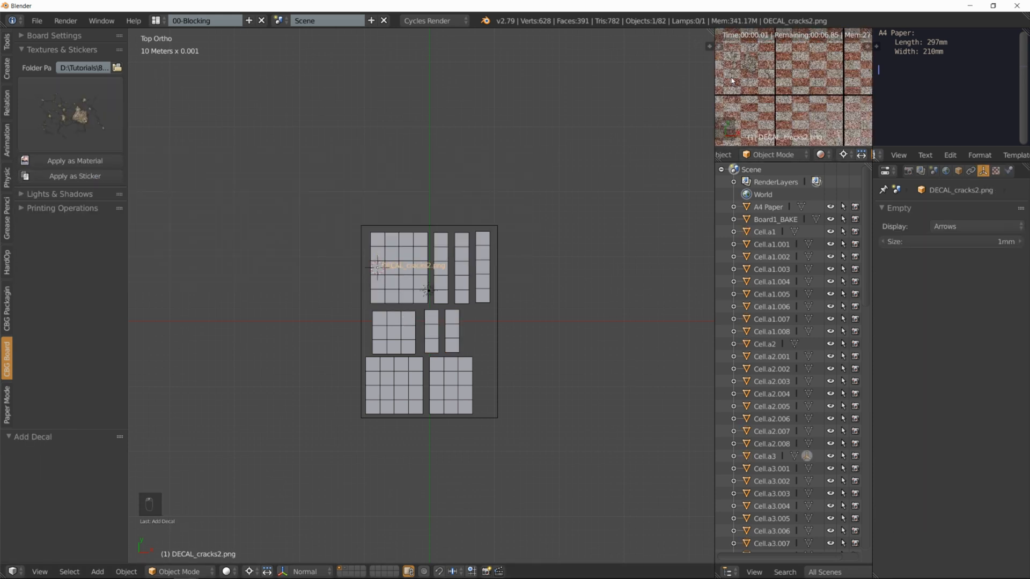
key(s)
click(783, 75)
Add the DECAL_cracks1 sticker to the large room's third column, fourth row, and scale it by about 1.22.
right_click(406, 282)
click(70, 113)
click(75, 176)
key(s)
click(783, 73)
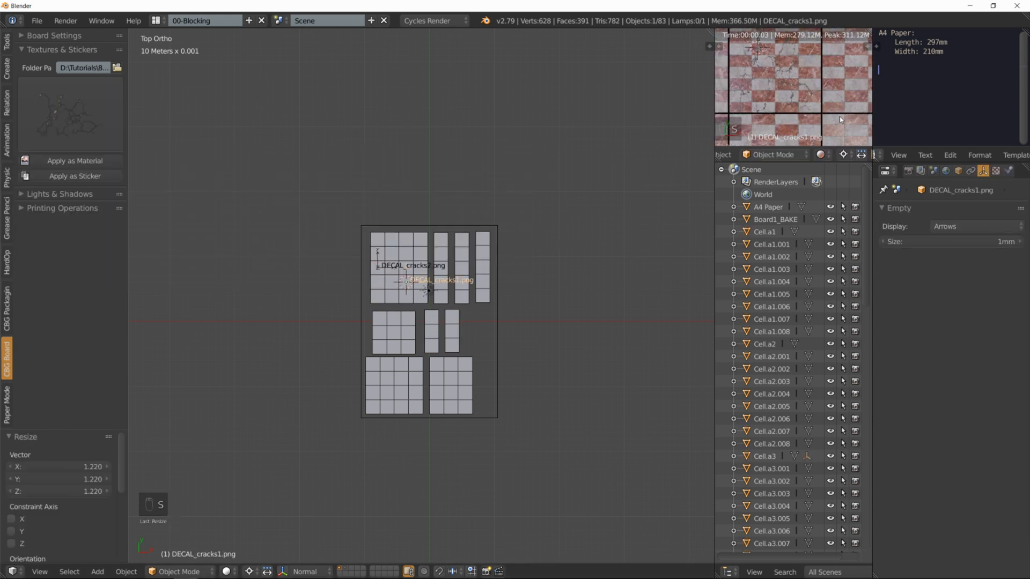
Add the DECAL_cracks3 sticker to the large room's upper-right corner cell and resize it.
right_click(420, 239)
click(72, 107)
click(237, 184)
click(74, 176)
key(s)
click(774, 121)
Project shadows for the whole large checkered room.
key(a)
key(b)
drag(366, 228, 431, 307)
ctrl+click(60, 194)
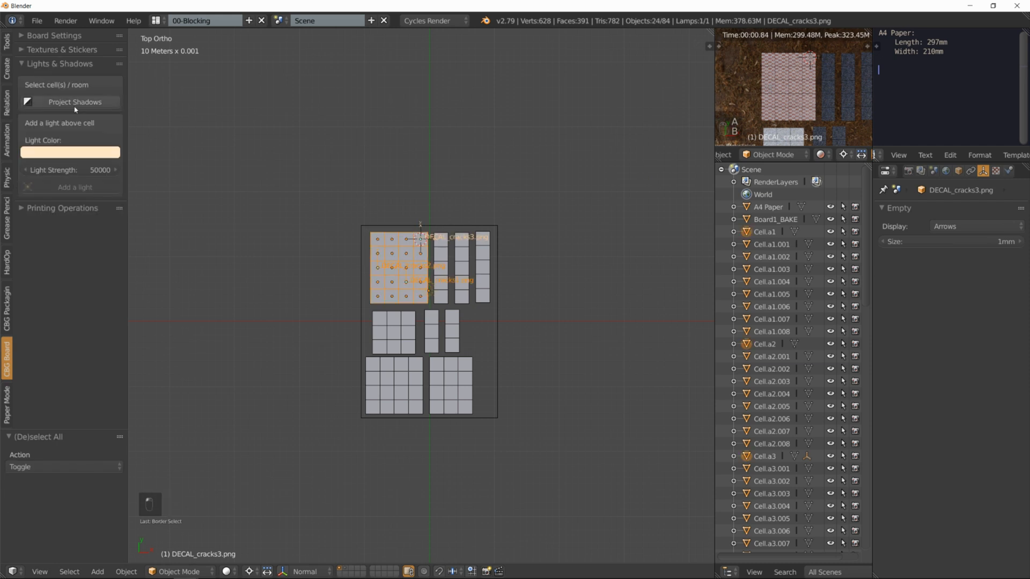
click(74, 103)
Add a light blue light of strength 20000 above cell d2 and move it to the large room's lower-right corner.
right_click(377, 266)
click(86, 153)
click(59, 190)
right_click(421, 253)
click(75, 187)
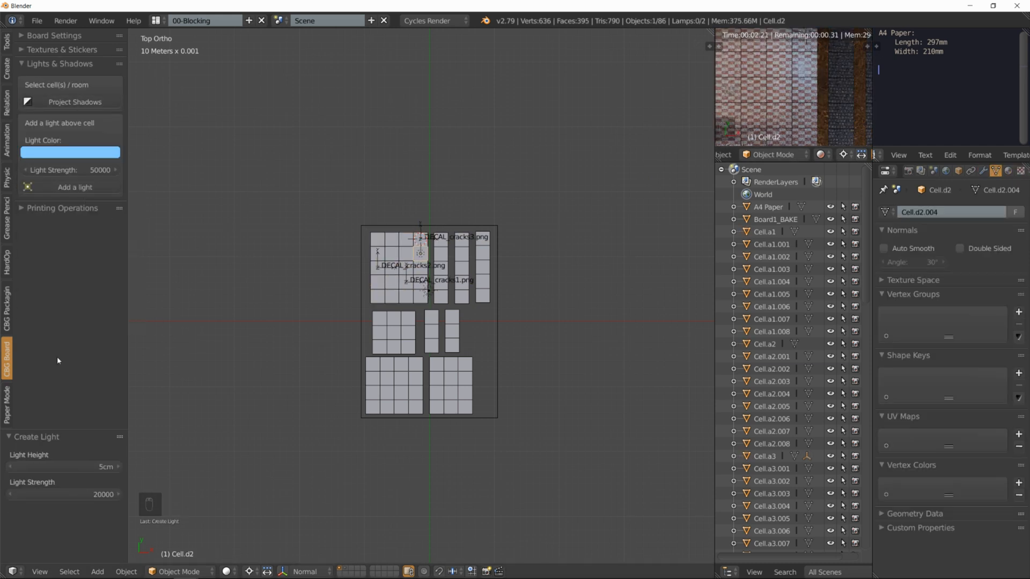
click(416, 296)
Add the yellow moss decal as a sticker on cell b3 of the large room.
right_click(391, 268)
middle_drag(789, 107, 773, 75)
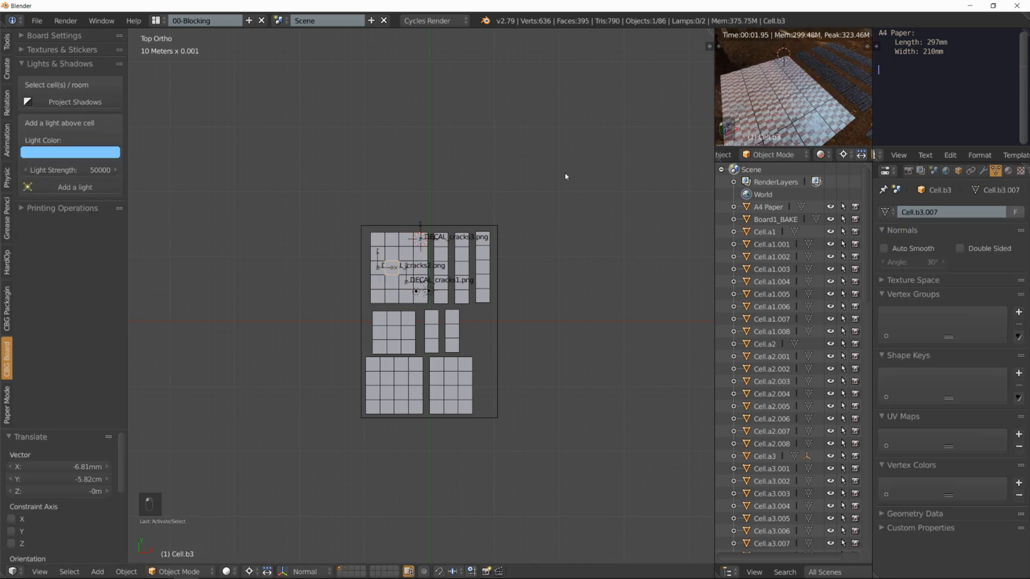
click(62, 50)
click(70, 112)
click(239, 248)
click(74, 176)
Project shadows for the short three-cell strips beside the 3×3 room.
scroll(775, 100, up, 3)
right_click(775, 100)
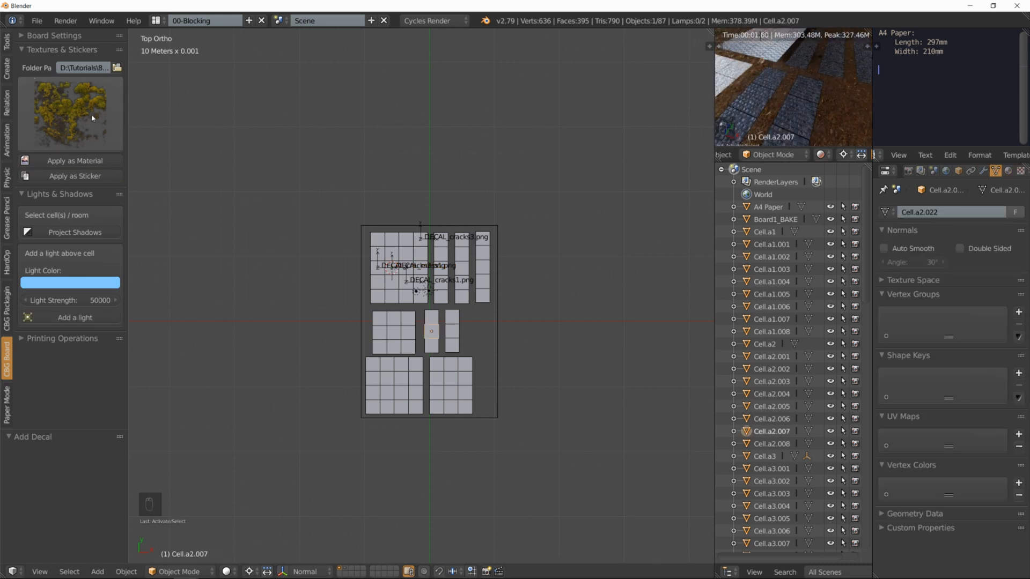
key(a)
key(b)
drag(421, 309, 465, 349)
click(75, 233)
Project shadows for the long five-cell strips beside the large room.
key(a)
key(b)
click(74, 233)
key(a)
key(b)
click(95, 236)
drag(451, 229, 493, 306)
Add an orange light of strength 10000 above the second cell of the first long strip.
right_click(441, 253)
click(80, 282)
click(74, 317)
click(64, 494)
text(10000)
key(Return)
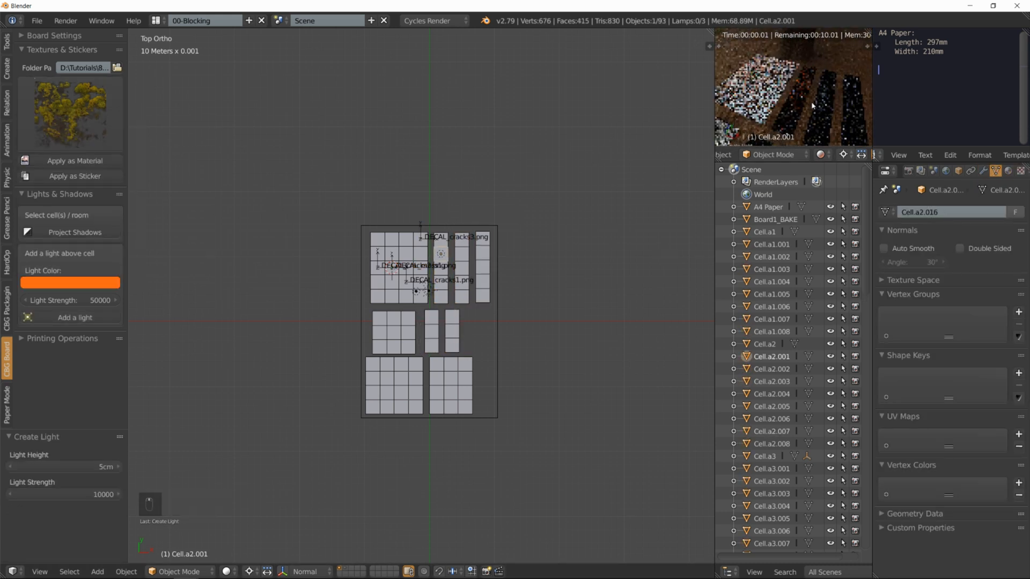
Select the orange lamp above the first long strip and lower it slightly along Z.
middle_drag(424, 252, 455, 206)
scroll(456, 273, up, 6)
right_click(456, 273)
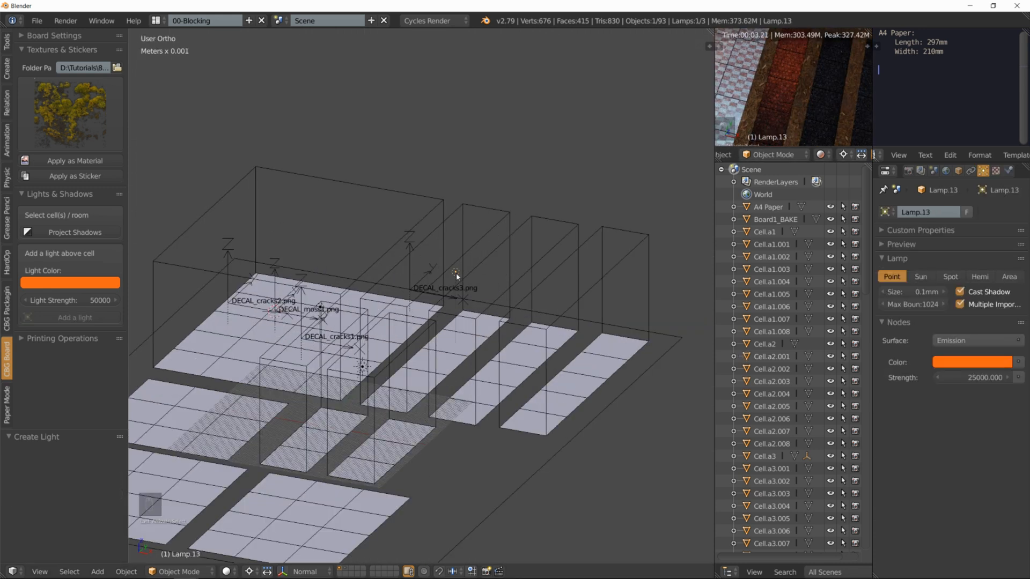
key(g)
key(z)
Add a pale orange light of strength 10000 above the same strip cell and lower it along Z.
right_click(456, 343)
click(81, 283)
click(72, 171)
click(81, 317)
right_click(456, 272)
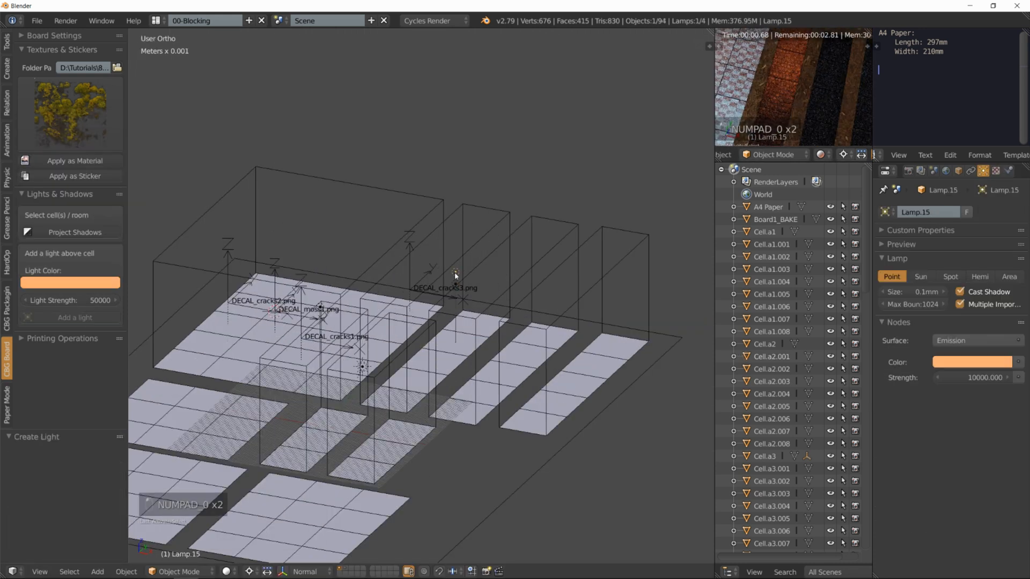
key(g)
key(z)
click(456, 322)
Add a cream light of strength 2000 above the same strip cell and lower it about 3.19 cm along Z.
right_click(455, 343)
click(73, 282)
click(72, 175)
click(74, 318)
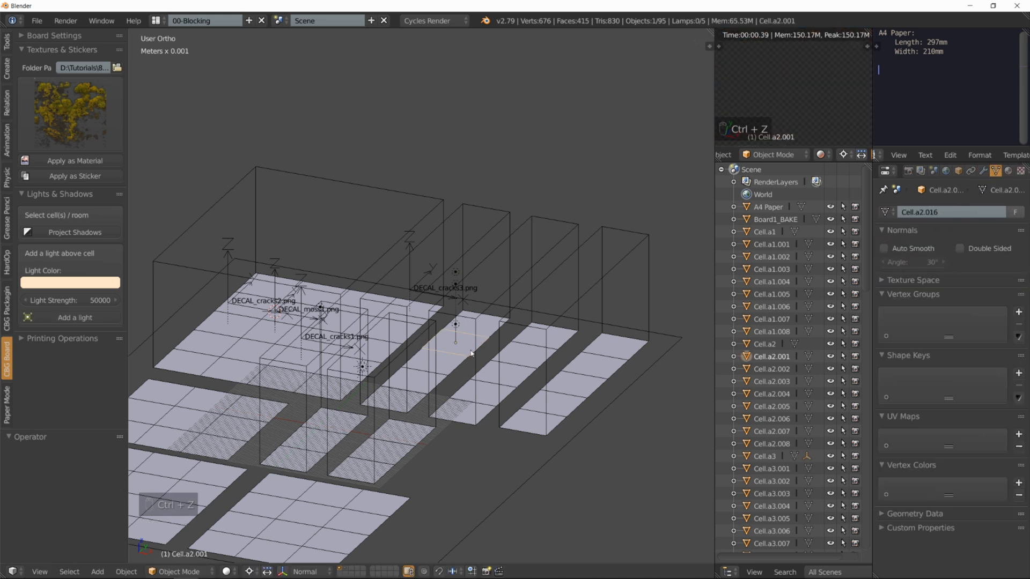
right_click(455, 273)
key(g)
key(z)
click(459, 331)
Select the four stacked lamps in the front view and shift them about 4.8 mm along X.
right_click(456, 324)
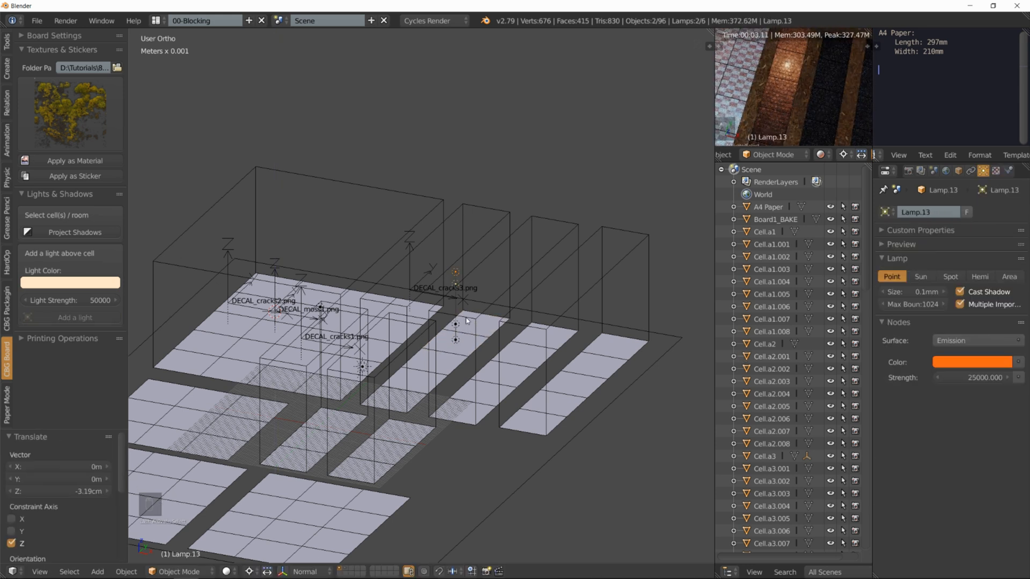
right_click(470, 324)
scroll(470, 322, up, 6)
right_click(442, 237)
alt+middle_drag(444, 317, 420, 302)
scroll(416, 321, down, 5)
key(a)
key(a)
key(a)
key(b)
drag(406, 290, 419, 416)
key(g)
key(x)
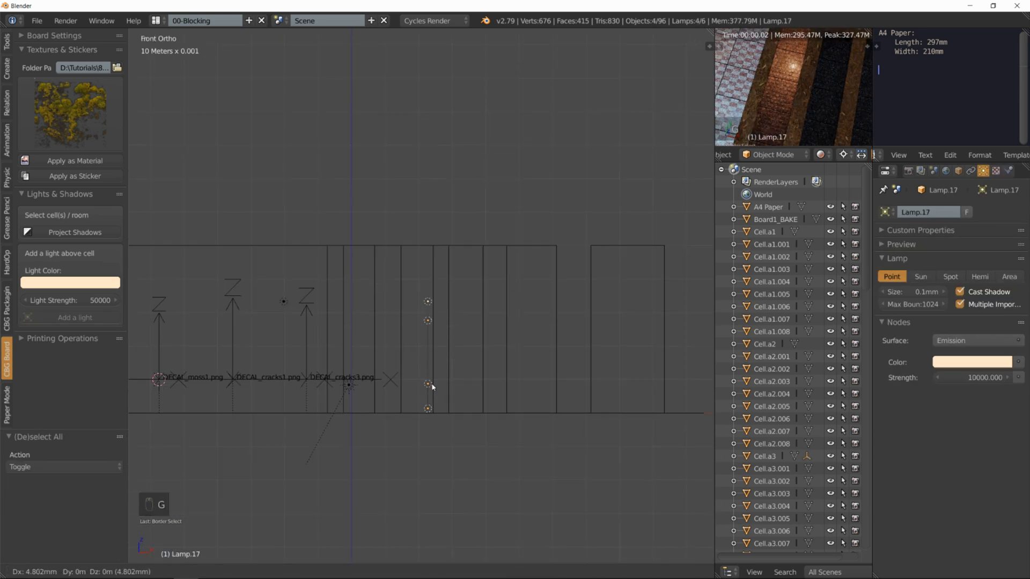
click(432, 386)
Delete the topmost lamp of the stack.
right_click(431, 303)
key(x)
click(432, 304)
Raise the lowest lamp of the stack by about 3.1 mm.
scroll(451, 321, up, 1)
right_click(426, 427)
key(g)
key(z)
click(445, 414)
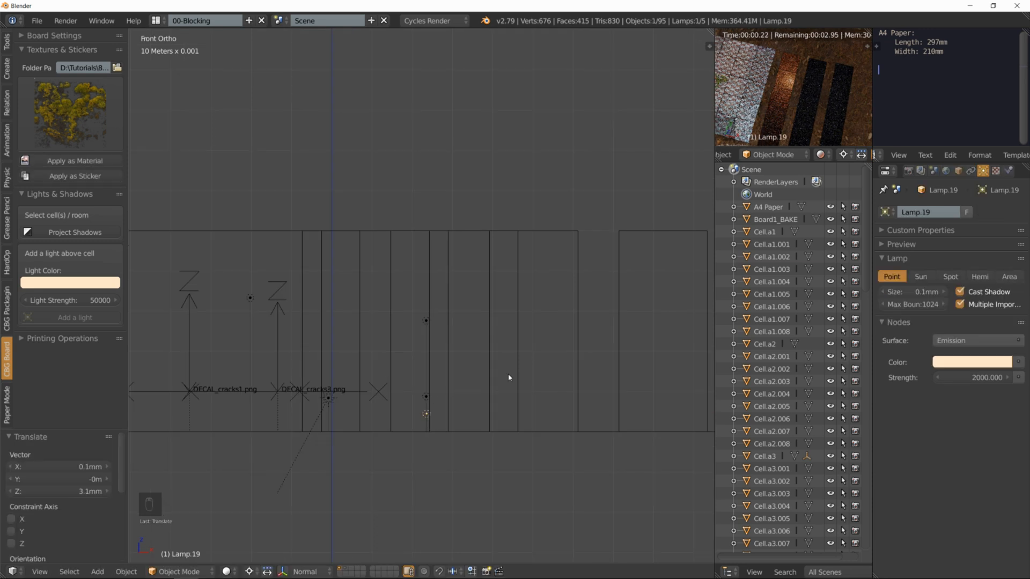
Duplicate the three stacked lamps and place the copy over the lowest cell of the first long strip in top view.
shift+right_click(426, 396)
shift+right_click(427, 321)
key(KP_7)
key(shift+d)
click(368, 428)
scroll(445, 285, down, 5)
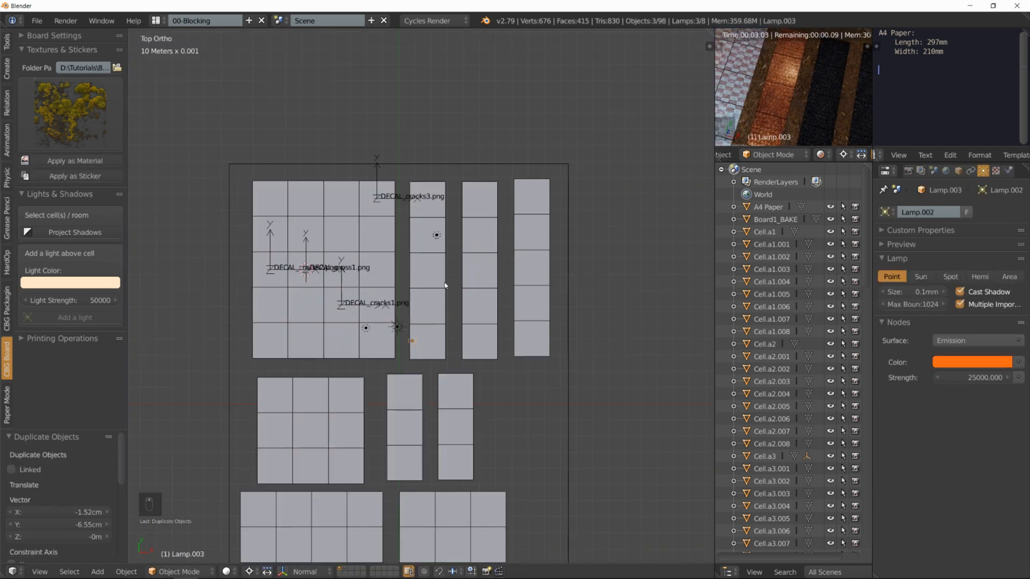
Duplicate the lamp stack over the middle of the second long strip and over both end cells of the third.
shift+middle_drag(501, 310, 455, 301)
key(shift+d)
click(442, 261)
key(shift+d)
click(492, 190)
key(shift+d)
click(468, 328)
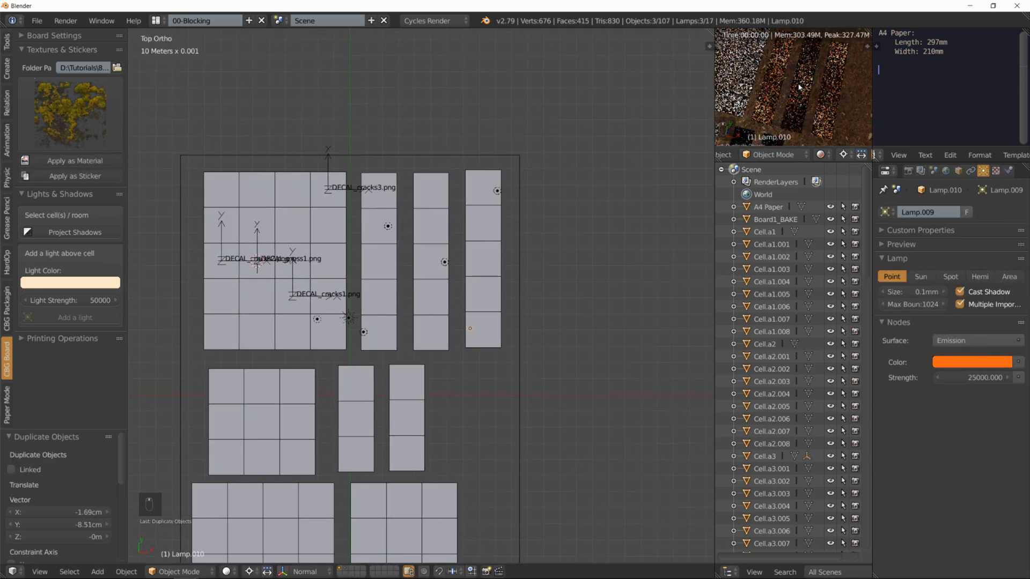
Duplicate the lamp stack over the lowest cell of the first short strip and the uppermost cell of the second.
shift+middle_drag(468, 336, 471, 276)
key(shift+d)
click(344, 395)
key(shift+d)
click(396, 325)
Select all cells of the 3×3 room and add 5 cm high shadow walls around them.
scroll(770, 103, down, 4)
middle_drag(770, 103, 788, 115)
scroll(839, 107, down, 3)
key(a)
key(b)
drag(324, 418, 138, 315)
key(w)
Apply the cracks1 image as a sticker on the centre cell of the 3×3 room and scale it.
shift+middle_drag(343, 268, 354, 247)
right_click(276, 339)
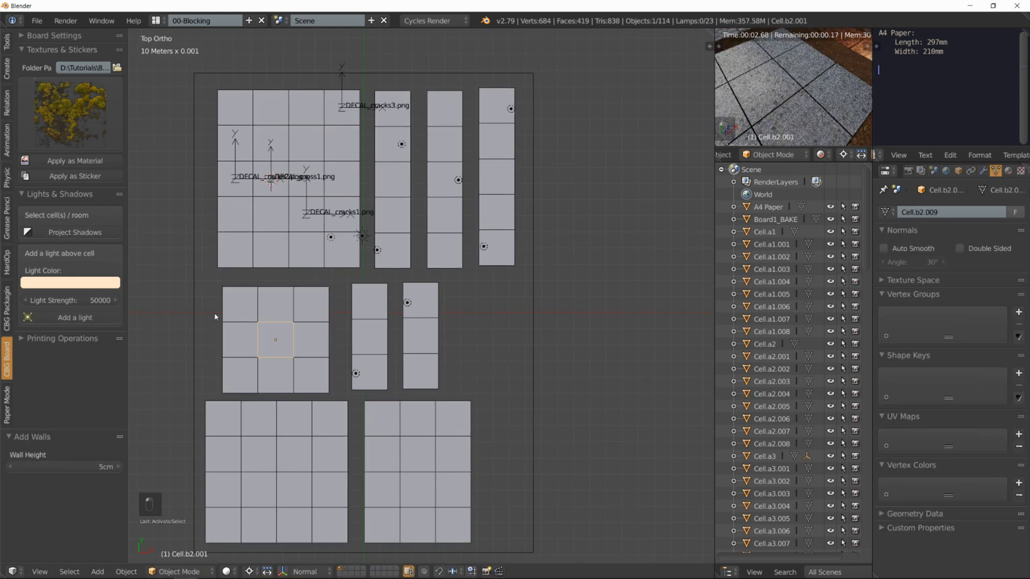
click(71, 115)
click(114, 186)
click(74, 176)
key(s)
click(825, 99)
Add the pebbles1 image as a sticker on the centre cell of the 3×3 room.
right_click(285, 349)
click(98, 141)
click(177, 248)
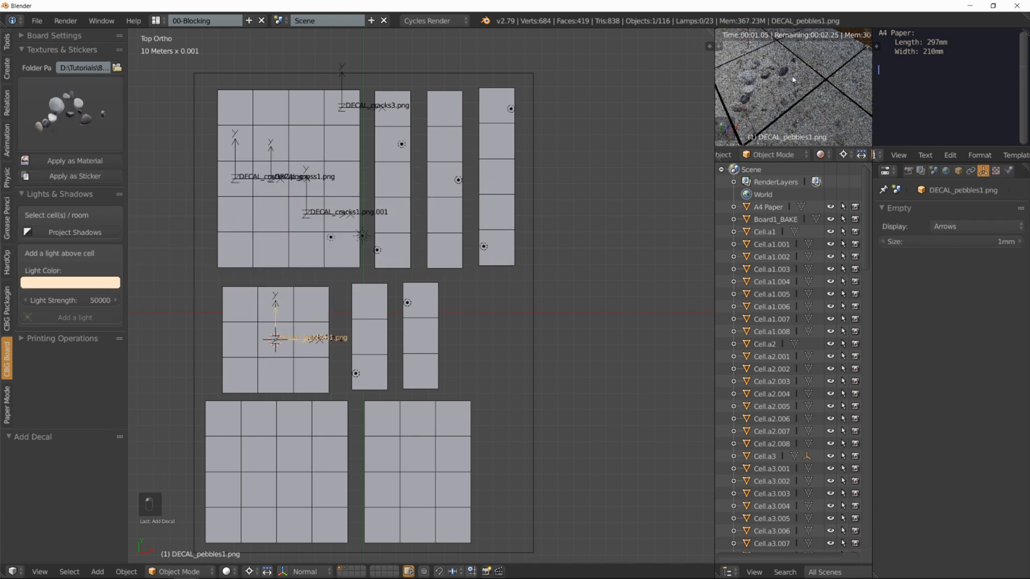
Add the red stain sticker to a corner cell of the 3×3 room, scale it to about 1.6, rotate it around Z and reposition it.
click(75, 176)
key(s)
click(812, 76)
key(r)
key(z)
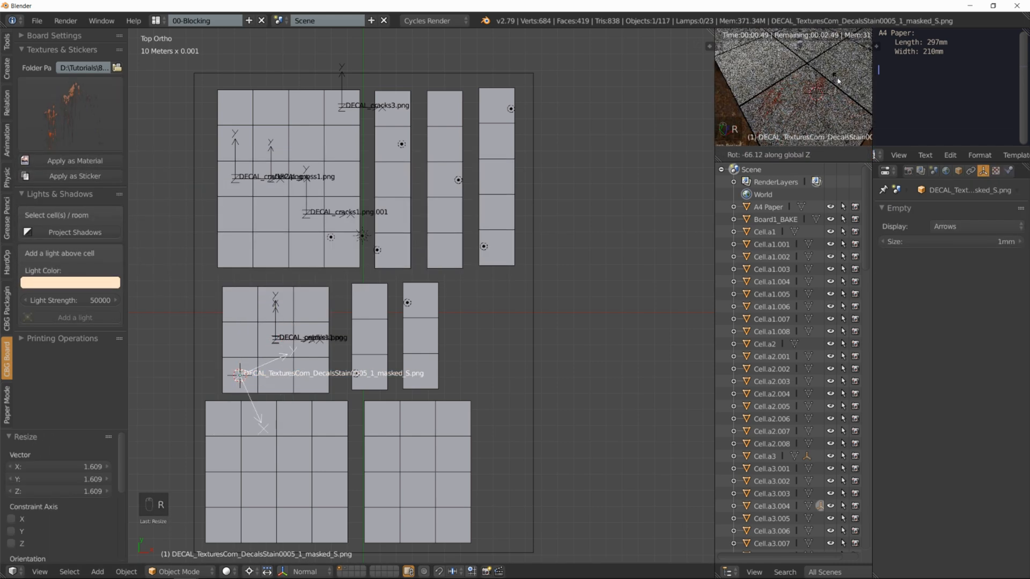
click(837, 77)
key(g)
click(236, 379)
Add a saturated blue light above the 3×3 room's edge cell beside the centre and raise it vertically in front view.
scroll(794, 86, down, 4)
right_click(311, 340)
click(70, 283)
click(86, 149)
click(75, 317)
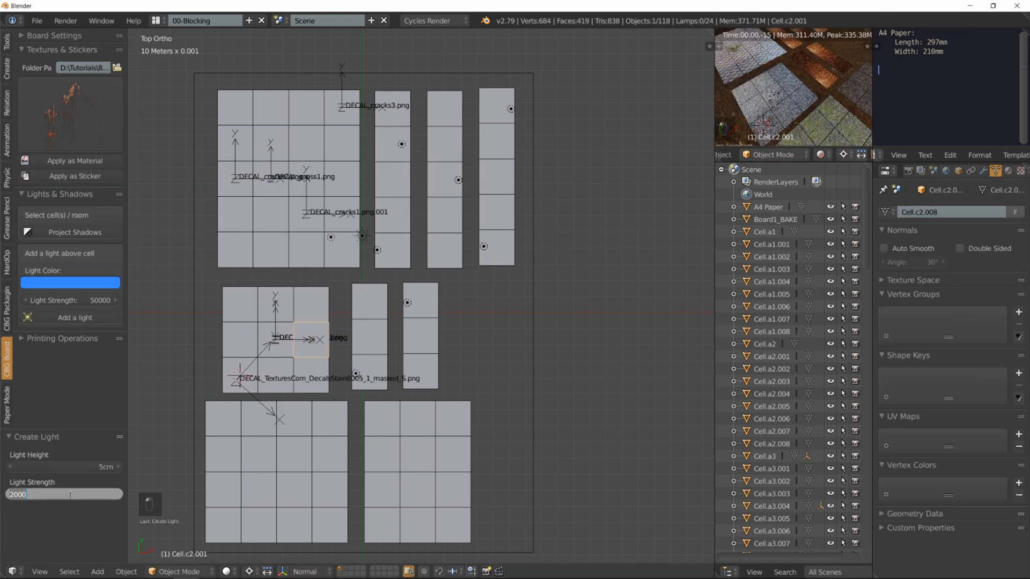
key(KP_1)
key(g)
key(z)
click(317, 254)
Add a second, lighter blue light with strength 25000 above the same cell of the 3×3 room.
middle_drag(317, 254, 336, 375)
right_click(327, 375)
click(70, 283)
click(82, 153)
click(74, 318)
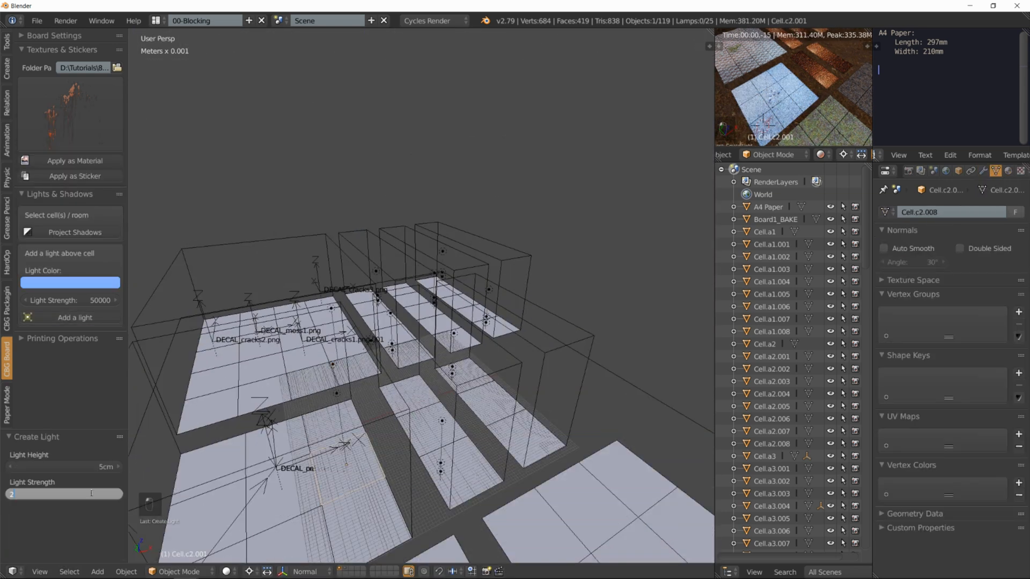
Add a third, pale blue light above the same cell at 1 cm height with strength 1000.
right_click(343, 414)
click(70, 283)
click(78, 152)
drag(94, 473, 54, 473)
click(94, 494)
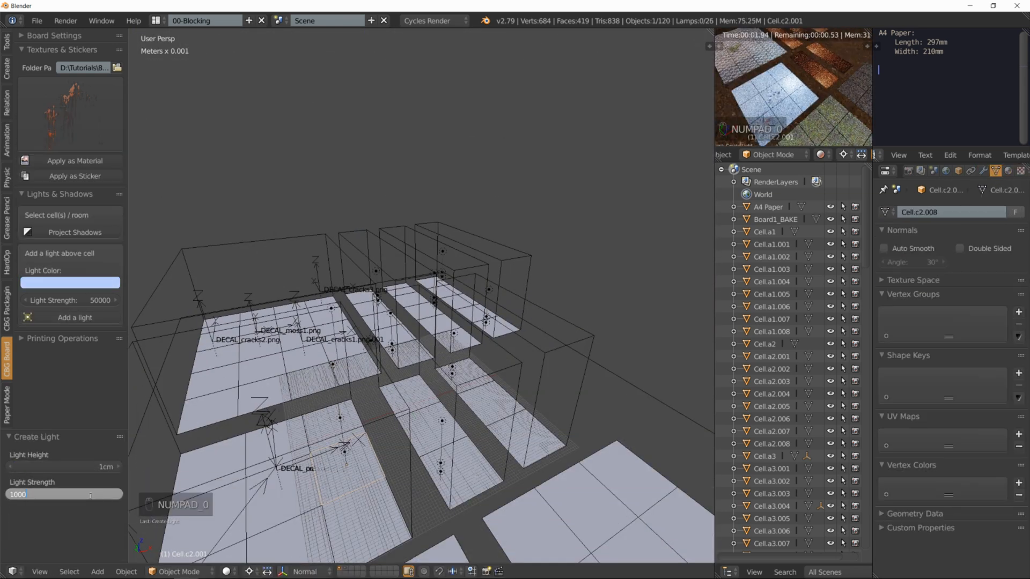
text(1000)
key(Return)
Duplicate the three blue lamps over the 3×4 room in top view and add 5 cm high shadow walls around that room.
key(KP_1)
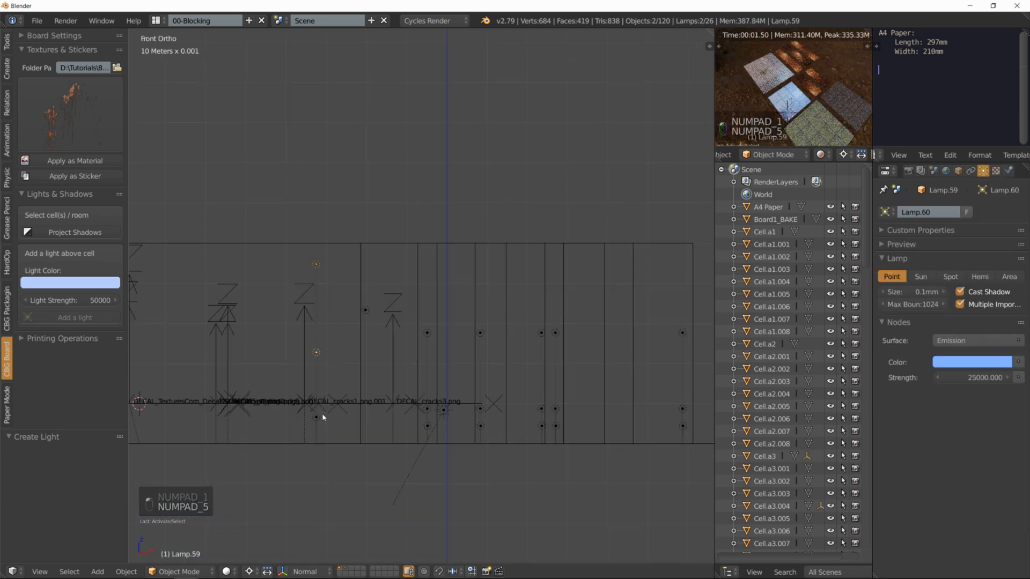
key(KP_7)
key(g)
click(517, 422)
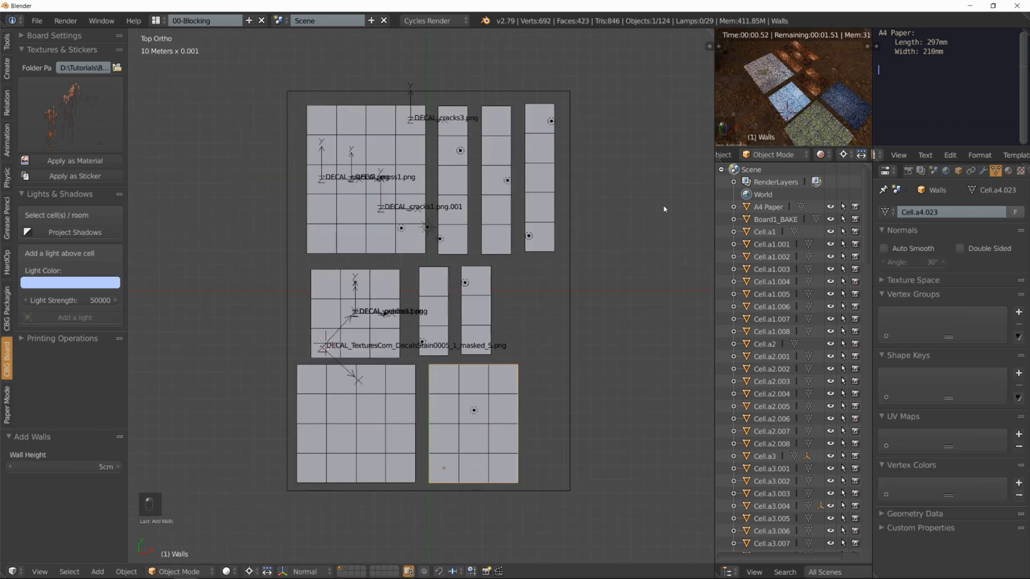
Move the blue lamp stack about 2.8 cm sideways, over the outermost column of the 3×4 room.
scroll(793, 89, up, 7)
key(a)
key(b)
key(g)
key(x)
click(523, 415)
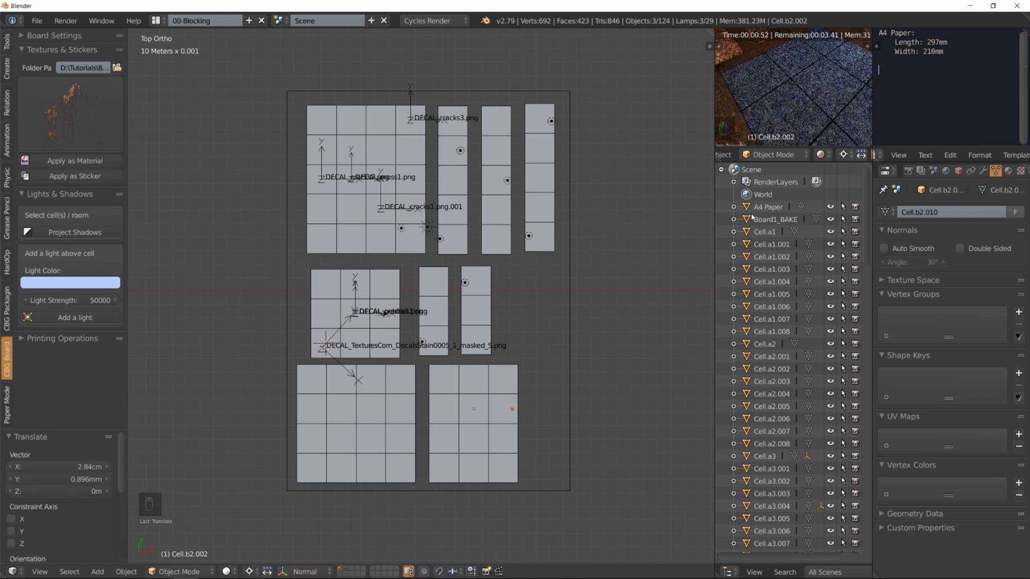
Try to assemble all cells into a duplicate board and bake its textures.
scroll(795, 103, down, 6)
key(a)
key(KP_7)
ctrl+click(62, 339)
click(75, 166)
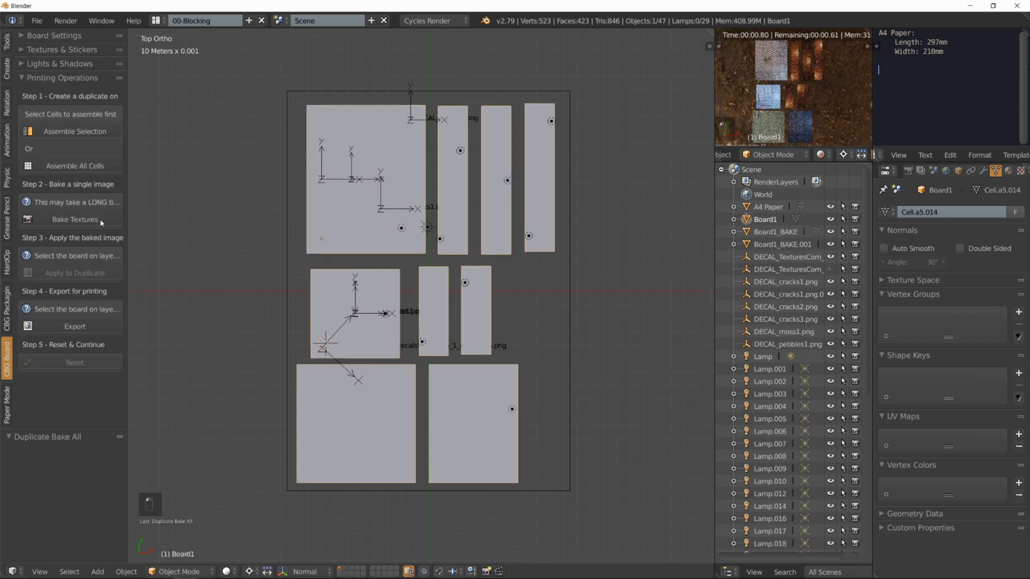
click(99, 219)
key(ctrl+z)
Reselect everything and try again to assemble all cells and bake the board, and undo it.
key(a)
key(a)
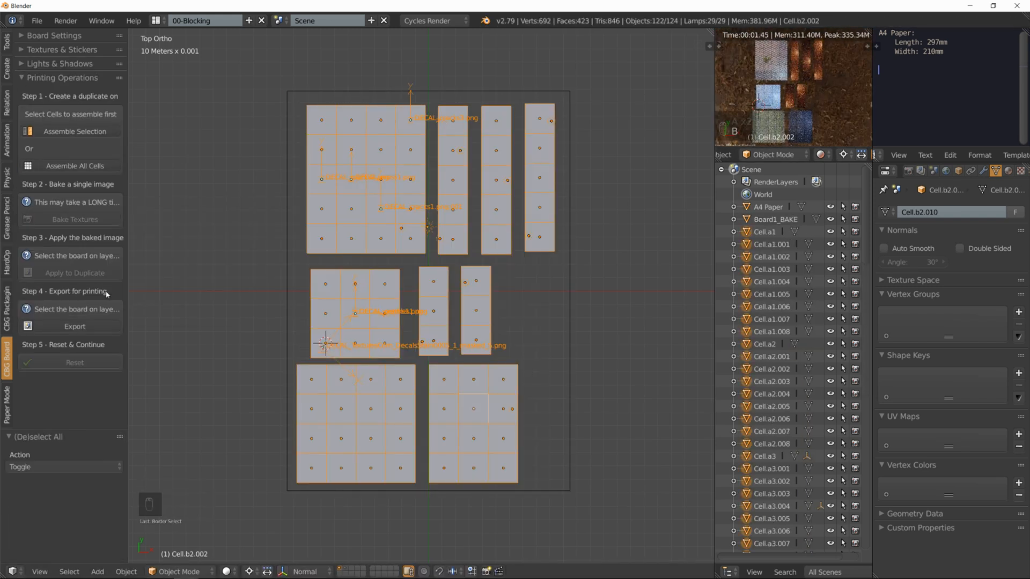
click(79, 165)
click(78, 217)
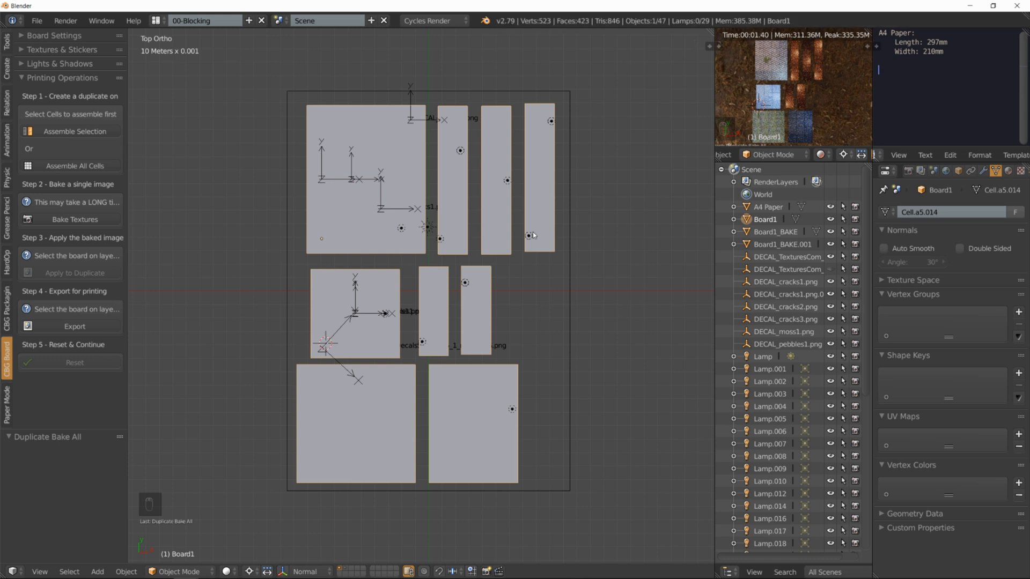
key(ctrl+z)
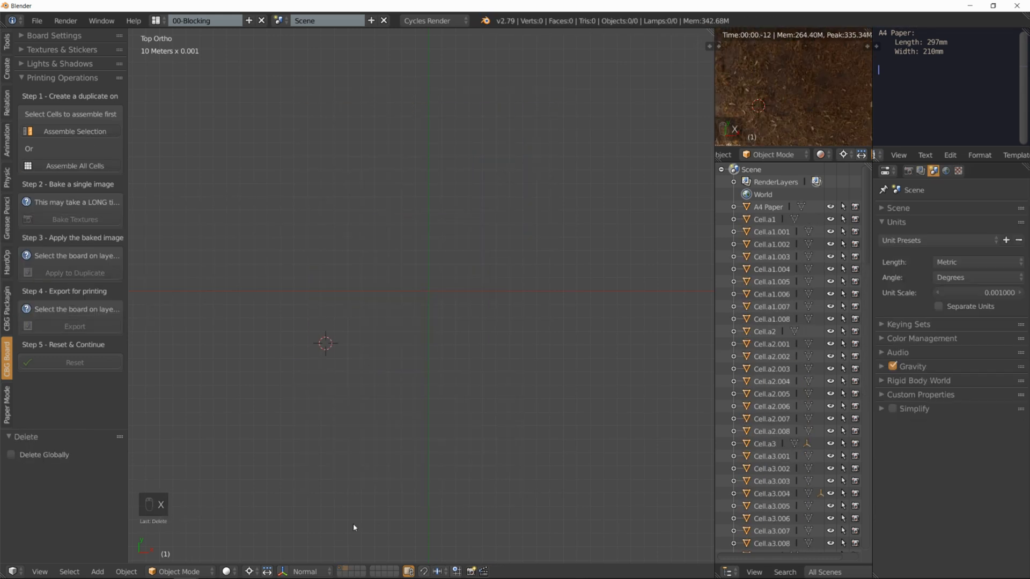
Return to the first layer, assemble all cells into one board and bake its textures to a single image.
click(340, 568)
click(74, 166)
click(75, 219)
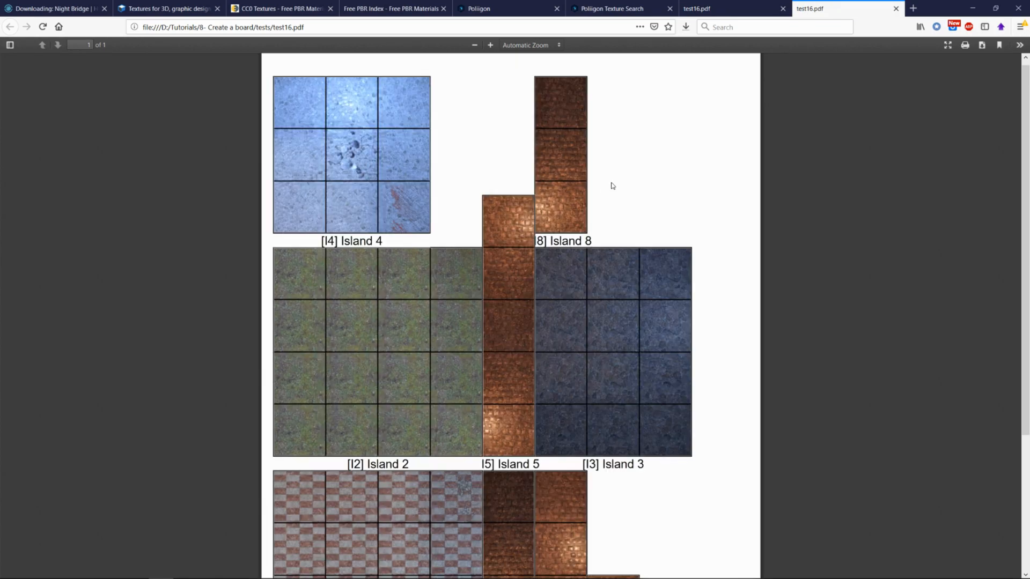
Examine the printed islands in the exported test16.pdf in the browser, at 200% zoom and then zoomed out.
scroll(612, 185, down, 3)
click(531, 45)
click(516, 158)
scroll(756, 281, down, 5)
scroll(712, 246, up, 10)
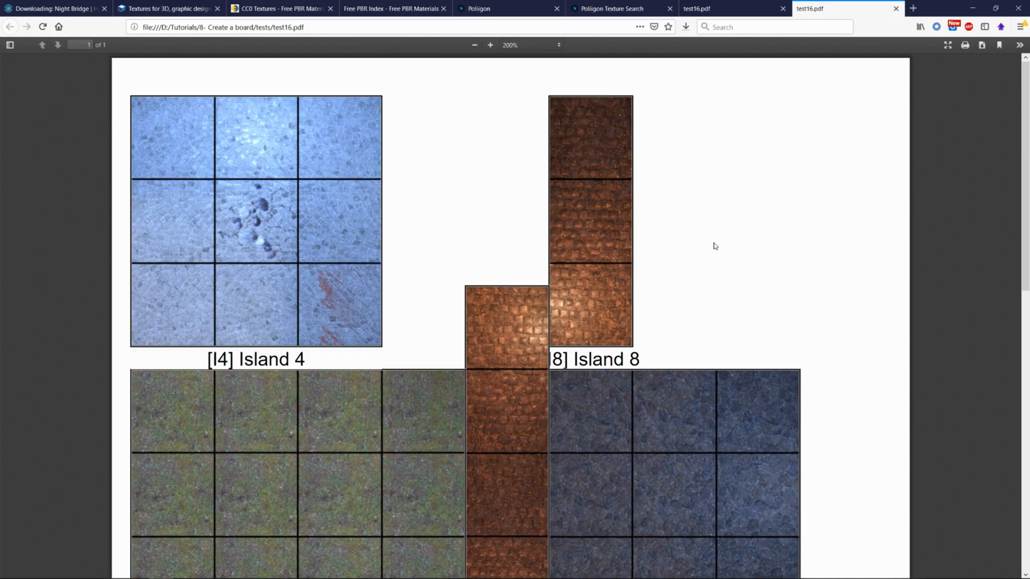
scroll(715, 246, down, 10)
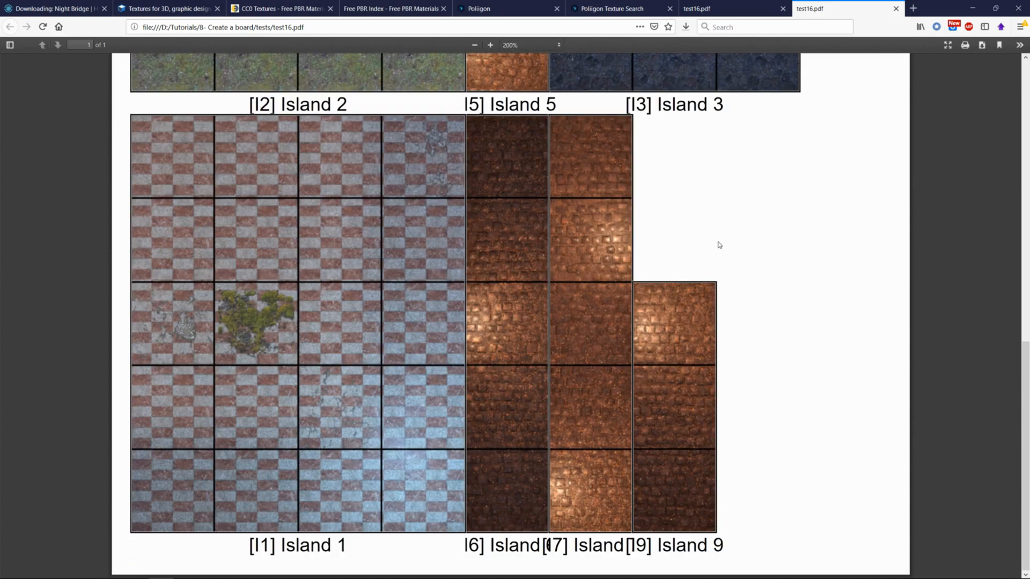
scroll(697, 219, up, 7)
ctrl+scroll(678, 197, down, 5)
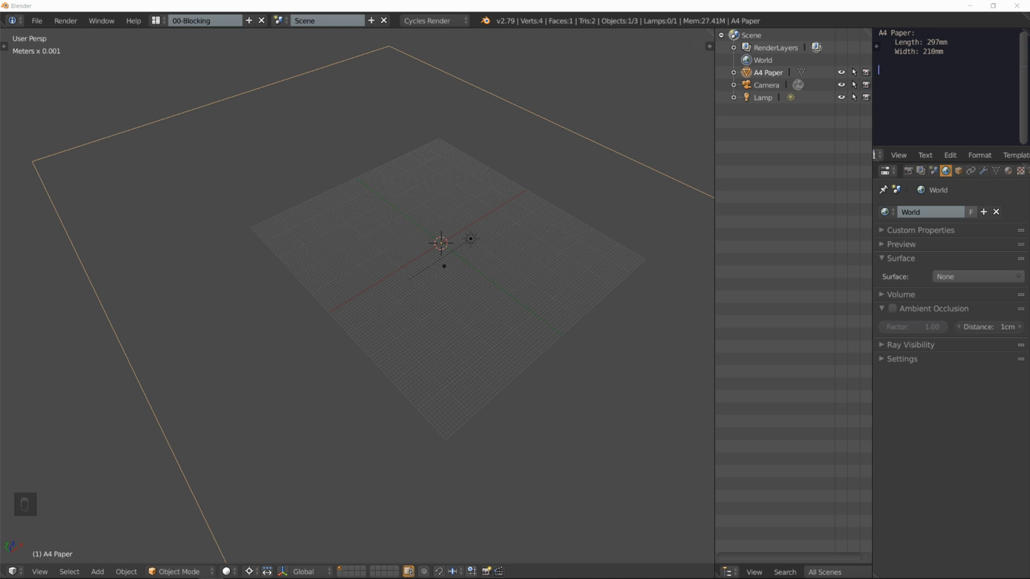
Open the add-on preferences in Blender and search for "paper" to check the Export Paper Model add-on.
click(36, 21)
click(73, 158)
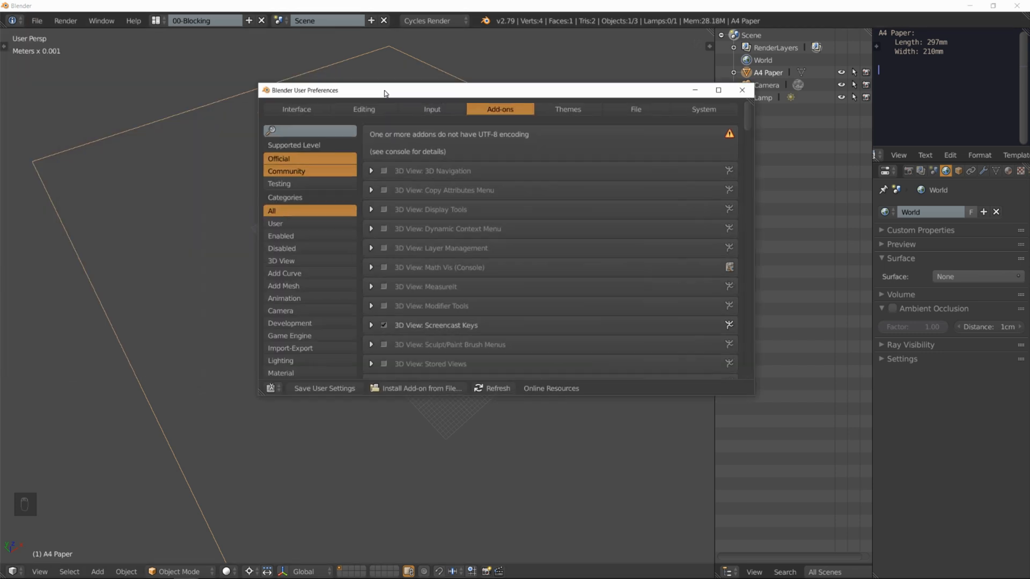
drag(386, 89, 263, 73)
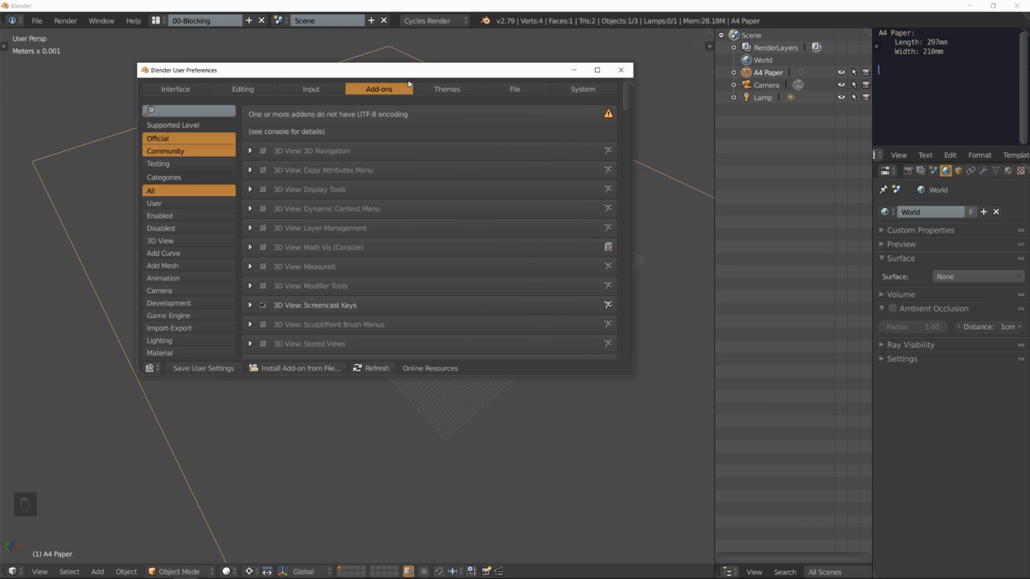
click(187, 111)
text(paper)
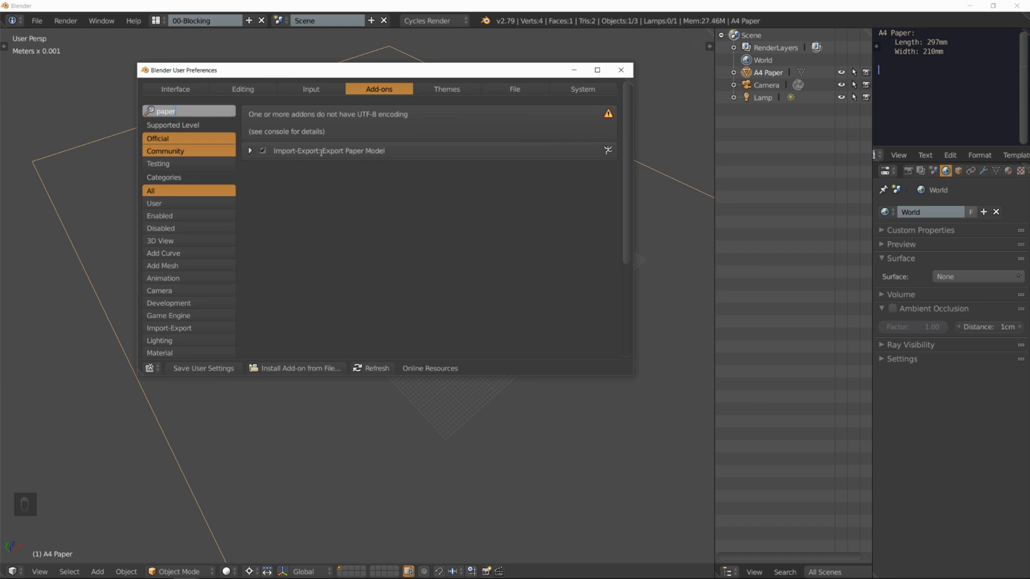
key(Return)
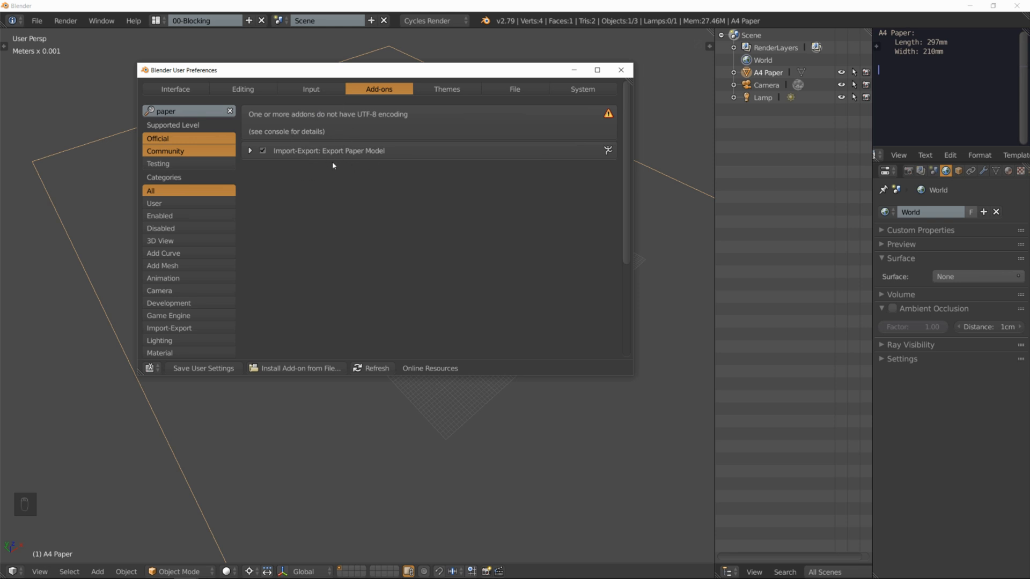
Start installing an add-on from file and browse to the folder D:\Tutorials\8- Create a board.
click(297, 370)
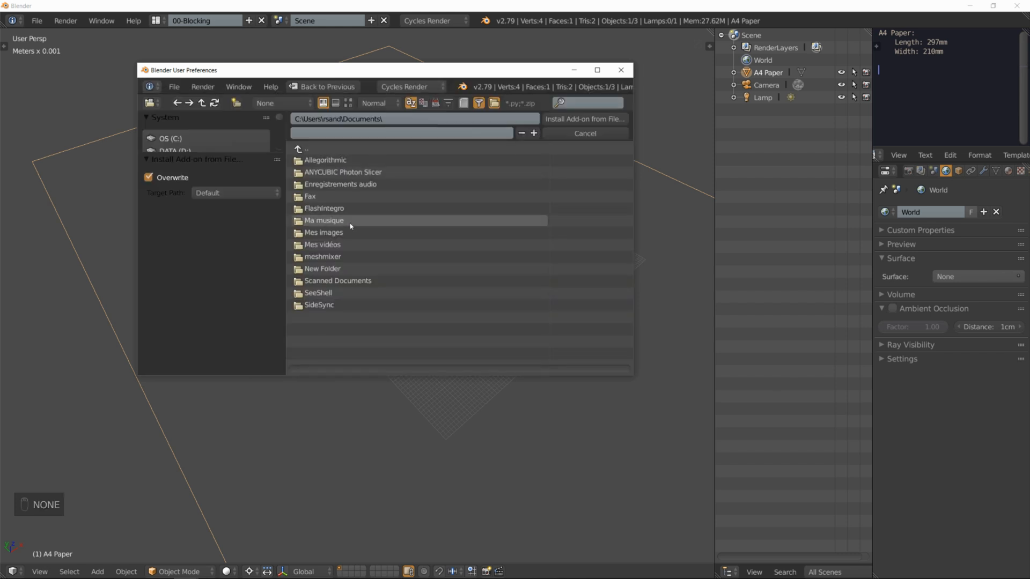
drag(226, 153, 222, 257)
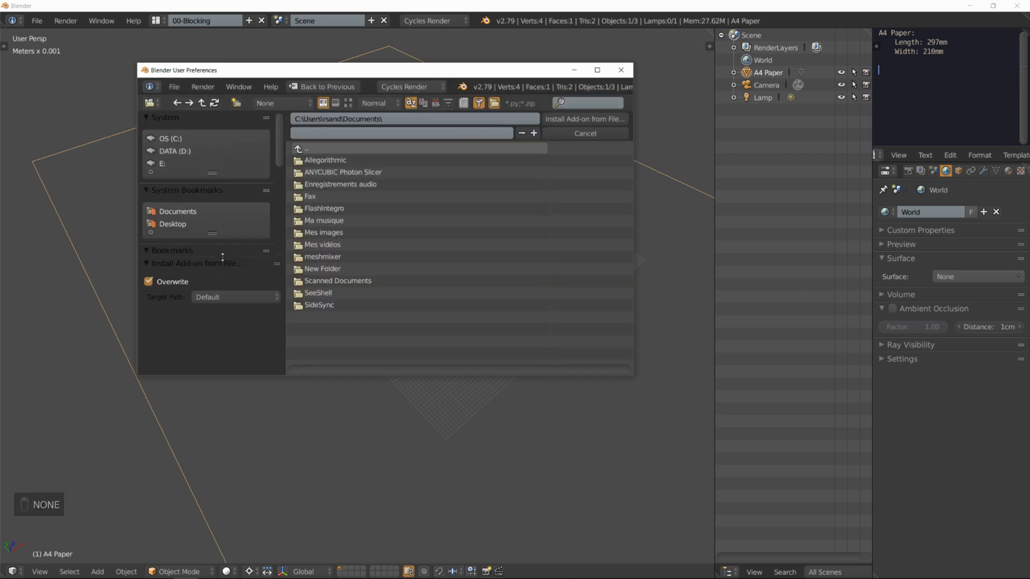
scroll(214, 149, down, 8)
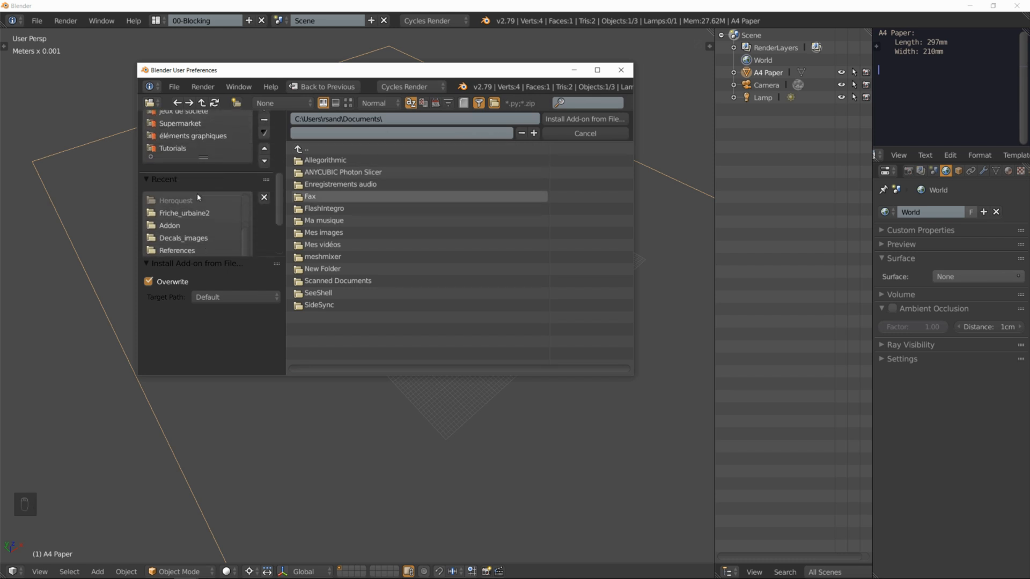
scroll(215, 212, up, 1)
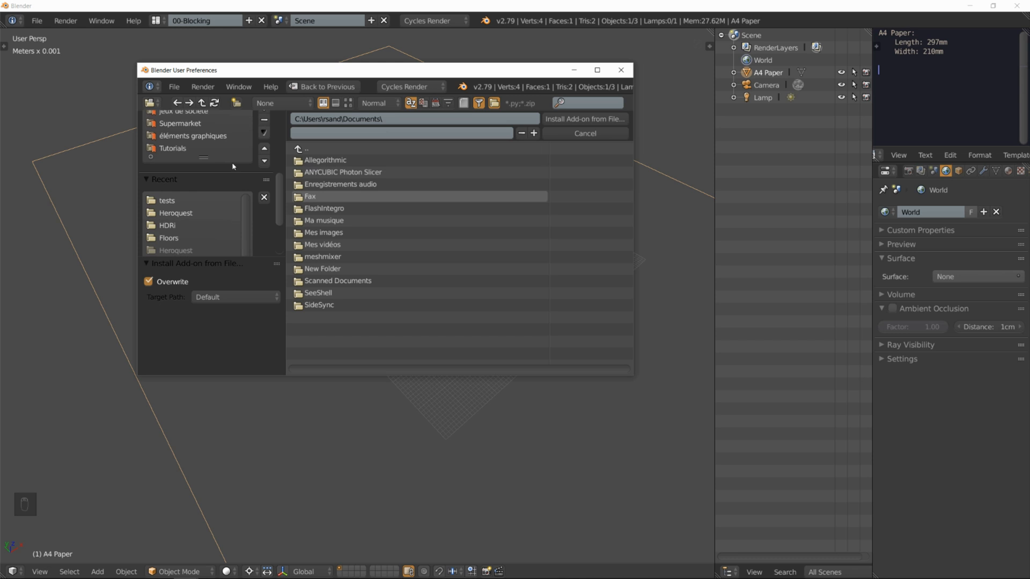
scroll(232, 166, up, 6)
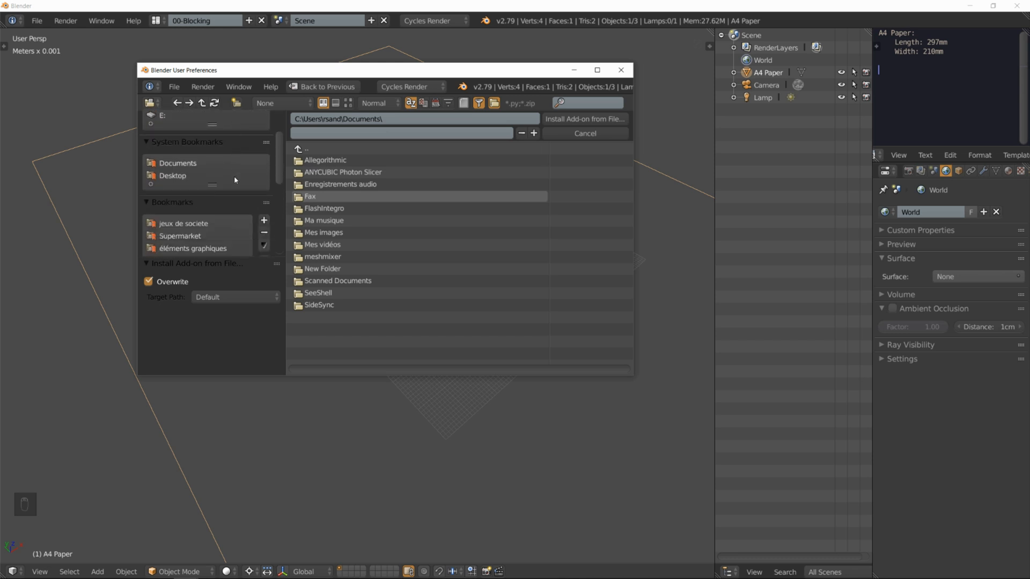
scroll(234, 181, down, 2)
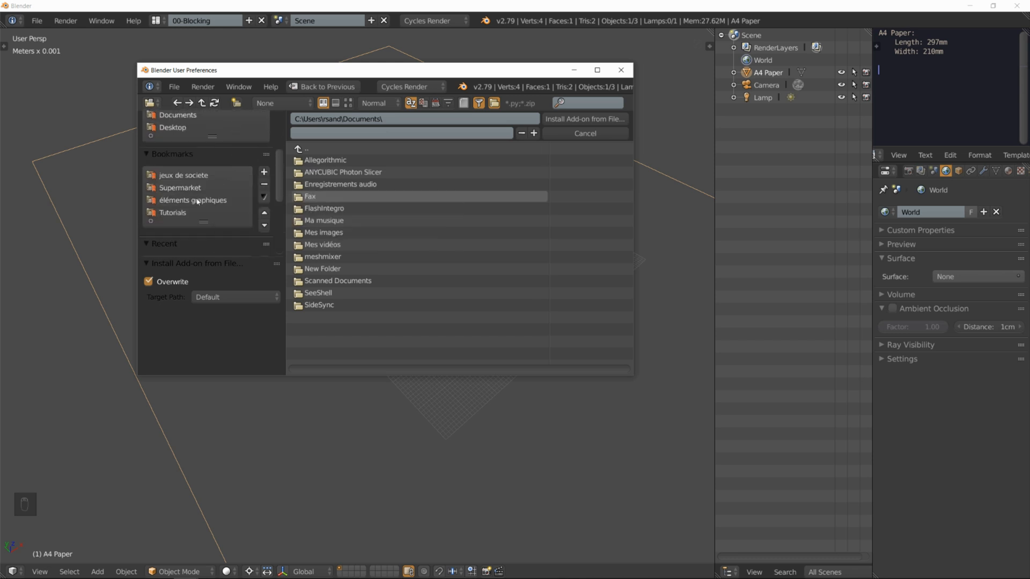
click(212, 212)
double_click(327, 257)
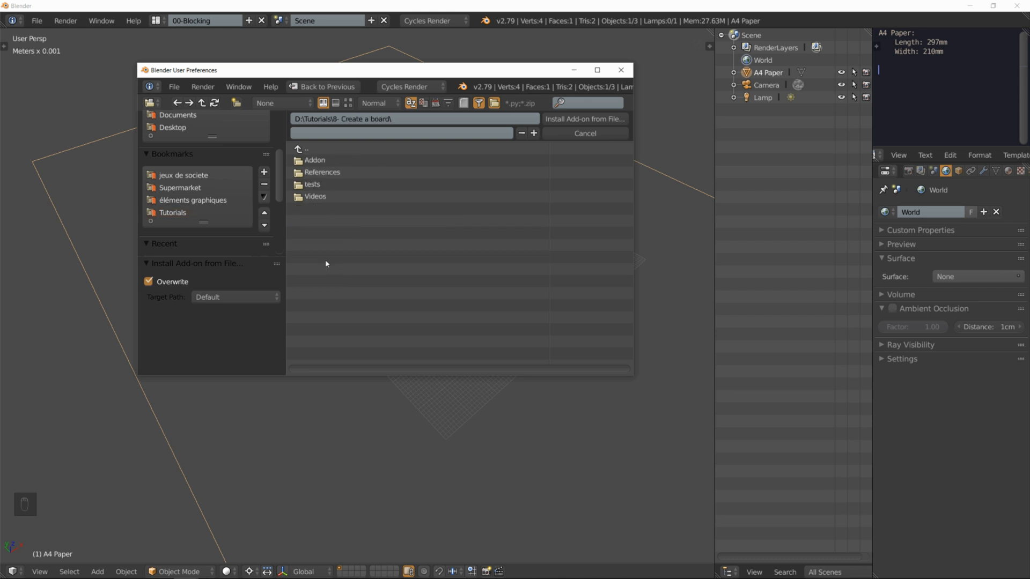
Install CBG_Board.zip from the Addon folder, save the user settings and close the preferences.
double_click(324, 160)
click(326, 164)
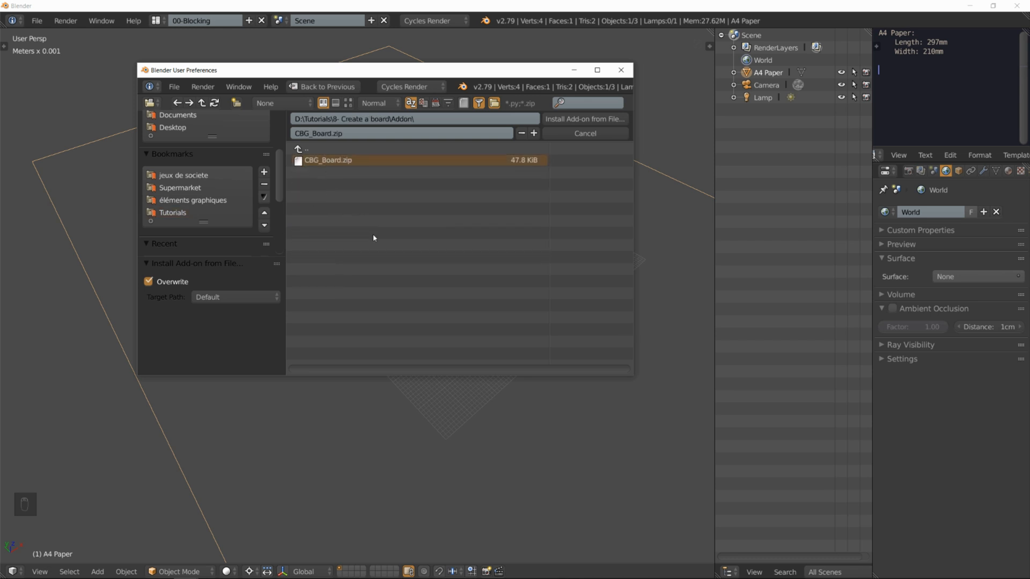
click(584, 121)
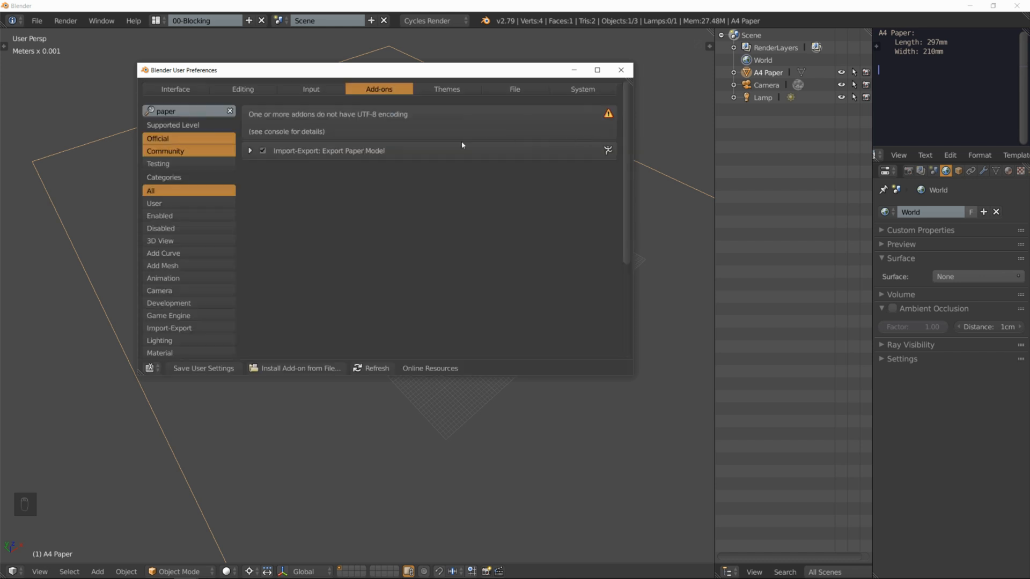
click(207, 369)
click(621, 70)
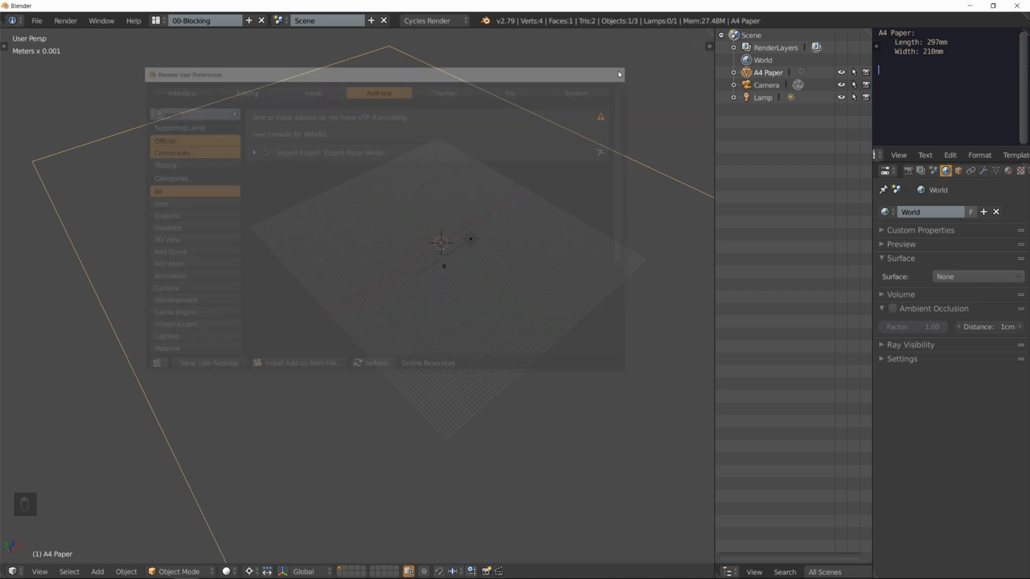
Show the tool shelf in the 3D view with the A4 Paper outline fully in view.
scroll(430, 240, down, 4)
scroll(473, 246, up, 4)
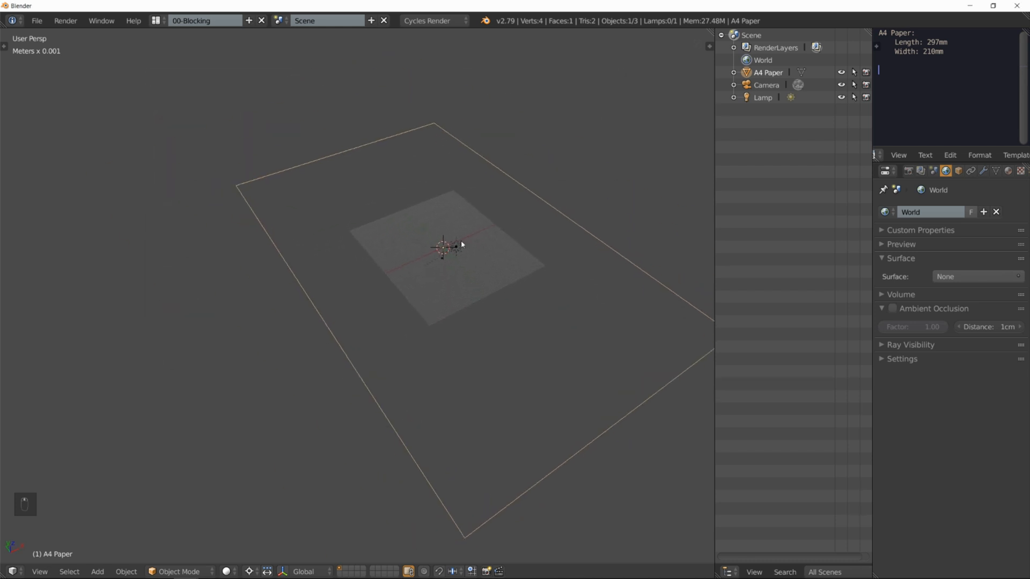
scroll(405, 228, down, 2)
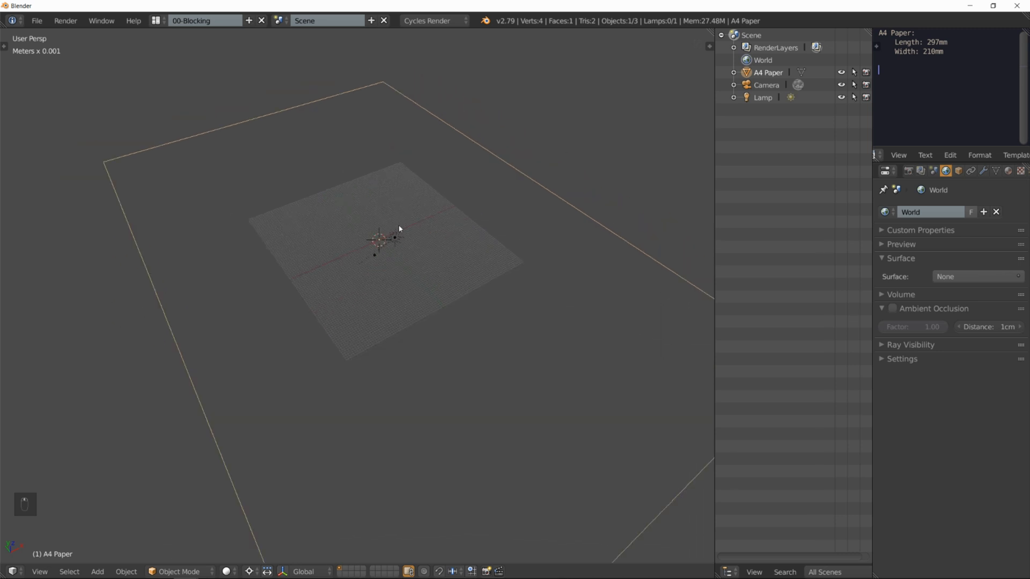
scroll(399, 229, down, 2)
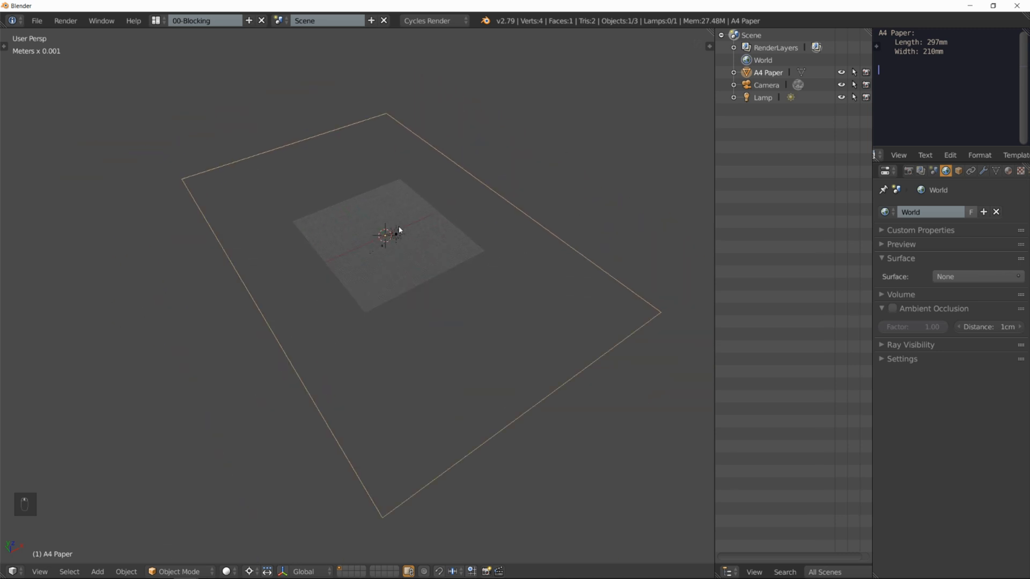
click(5, 47)
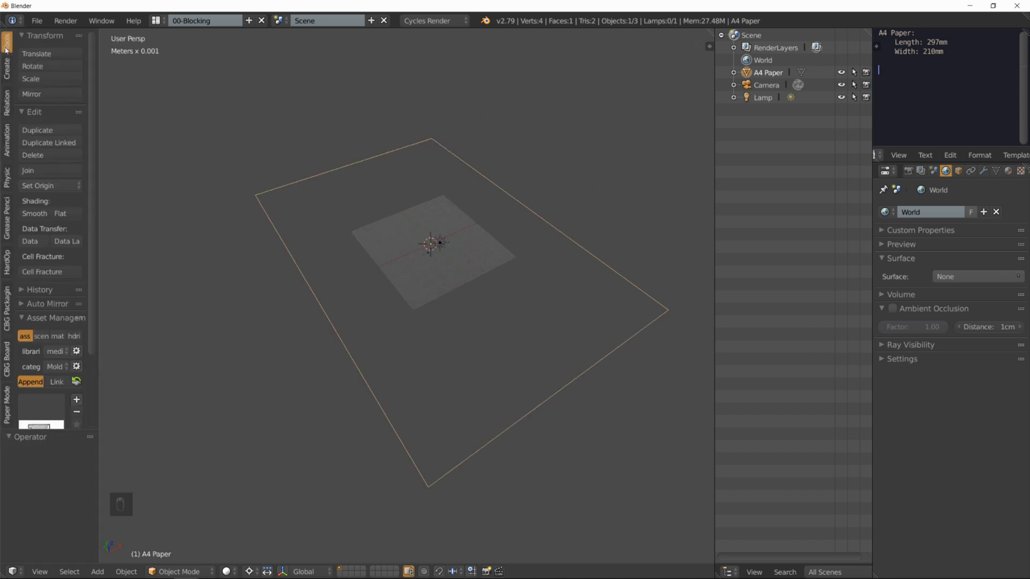
Show the CBG Board settings in the 3D view's tool shelf and widen the shelf until its labels are readable.
key(t)
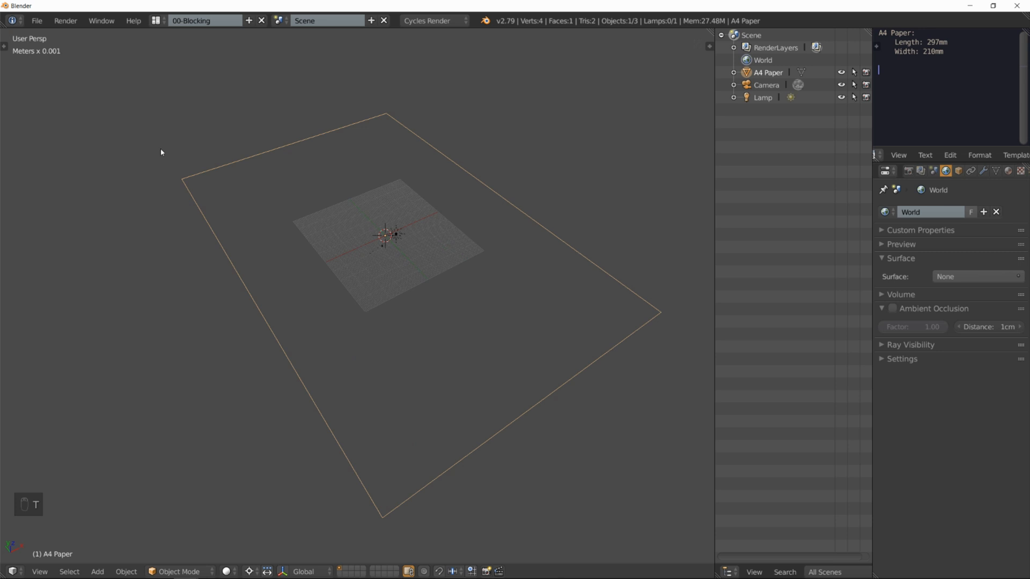
key(t)
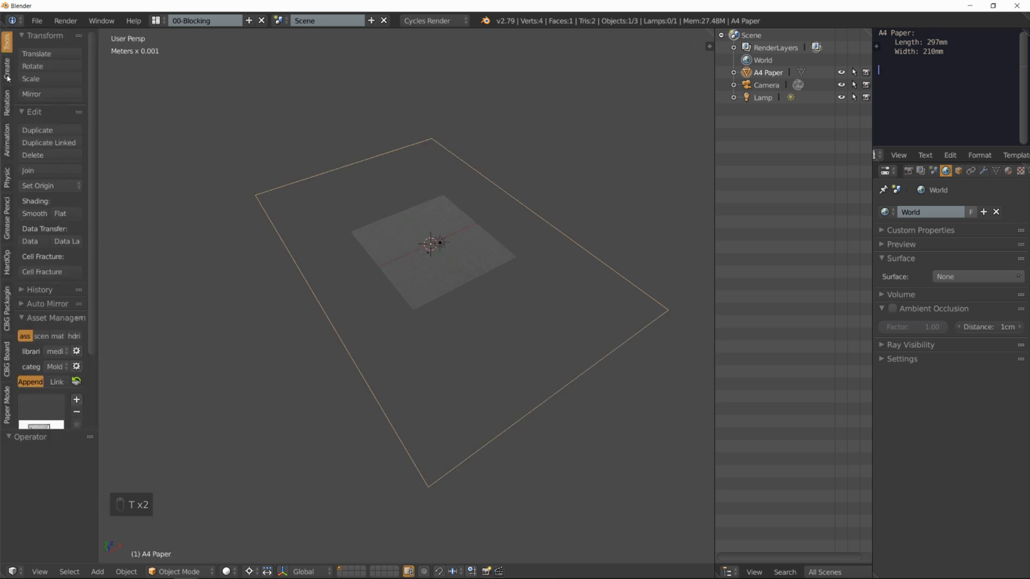
click(7, 358)
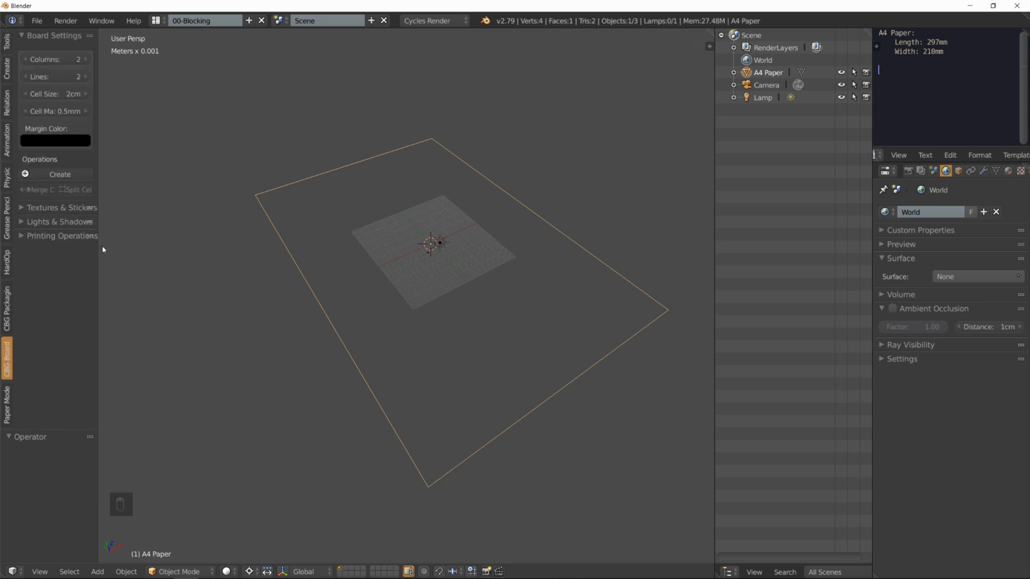
drag(99, 243, 131, 242)
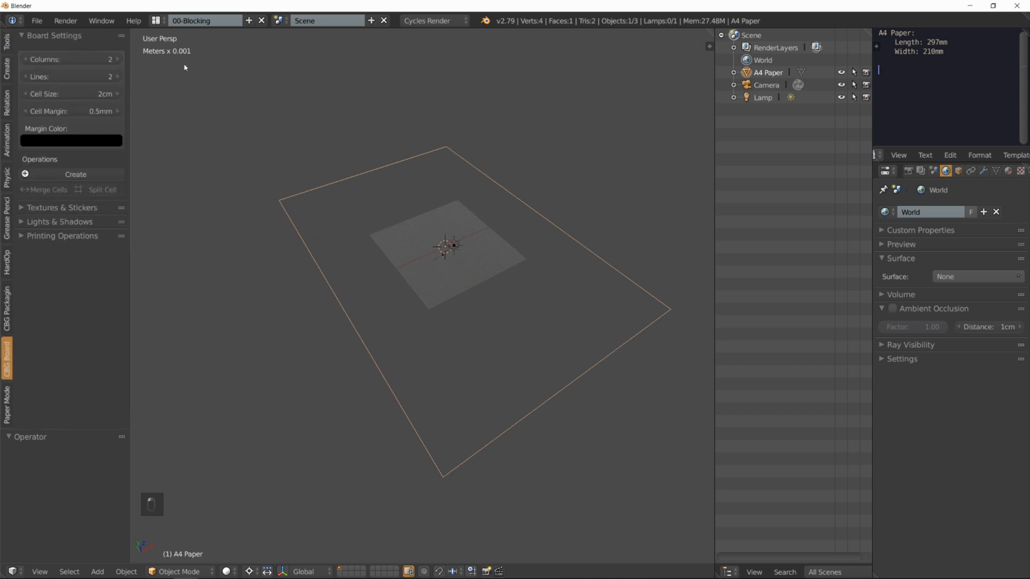
middle_drag(526, 250, 464, 234)
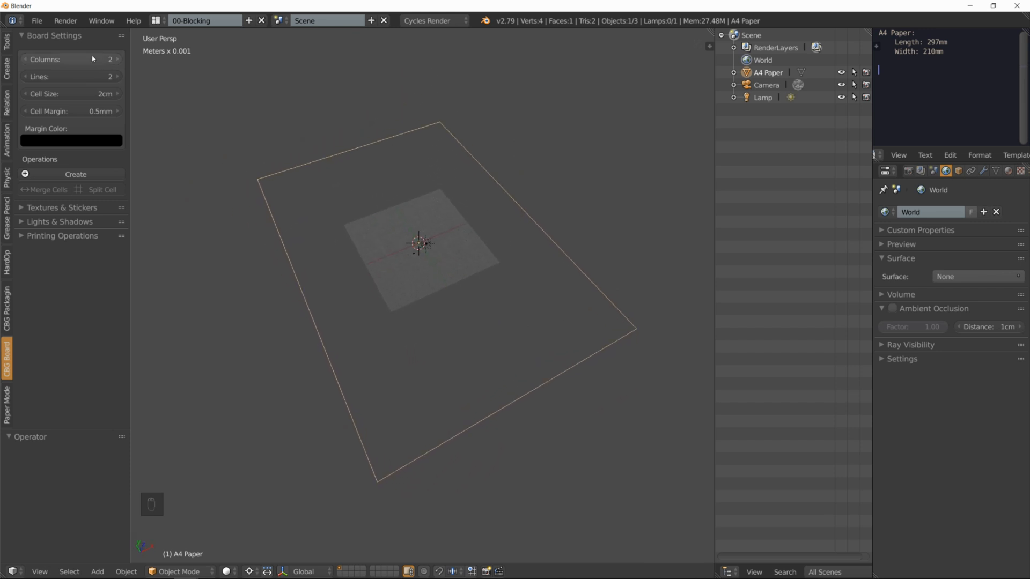
Set the board's cell size to 2.2 cm.
double_click(117, 60)
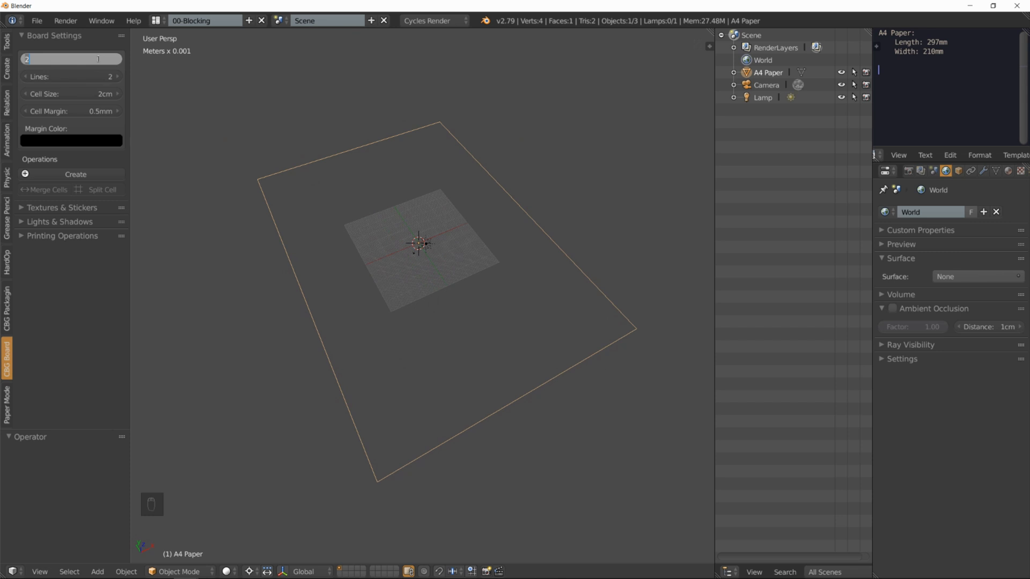
click(82, 94)
text(22)
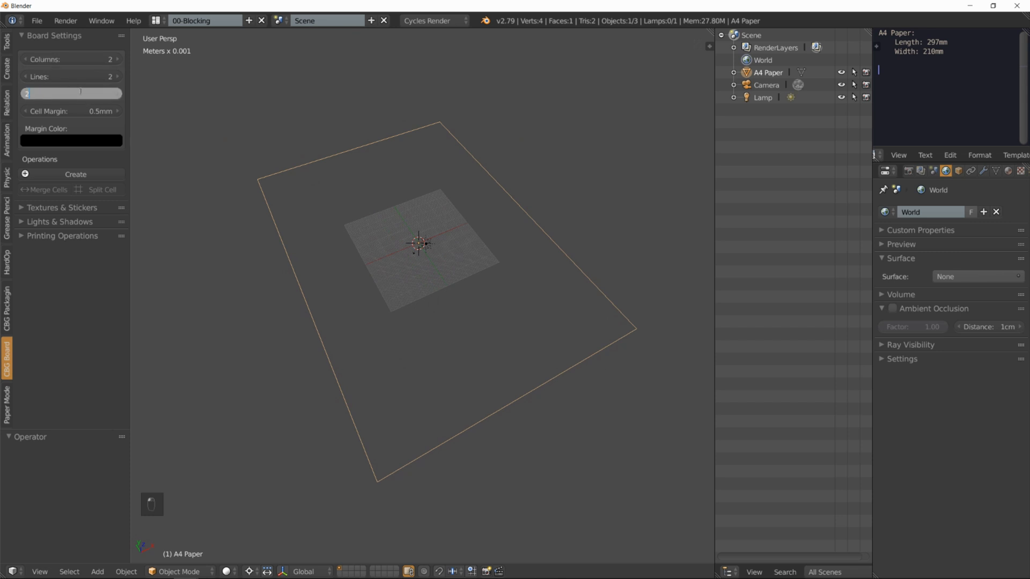
key(Return)
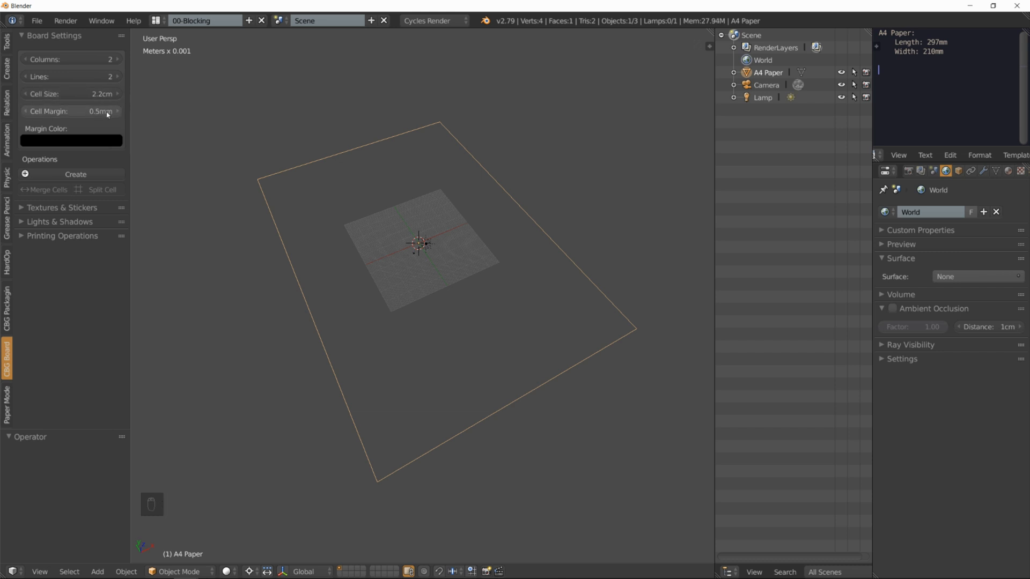
Set the board to 3 columns and 5 lines, and create it on the A4 Paper.
click(86, 60)
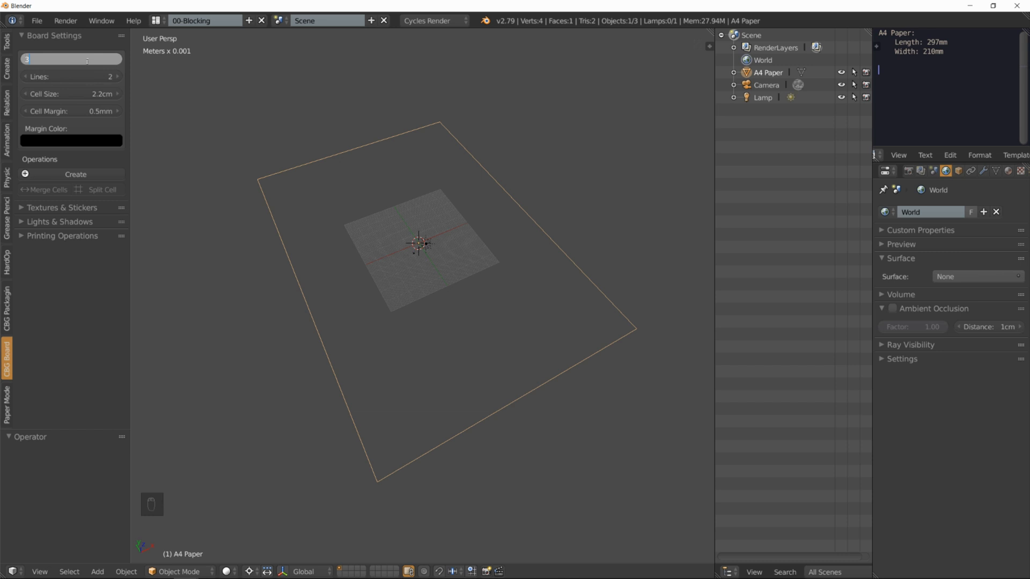
key(Return)
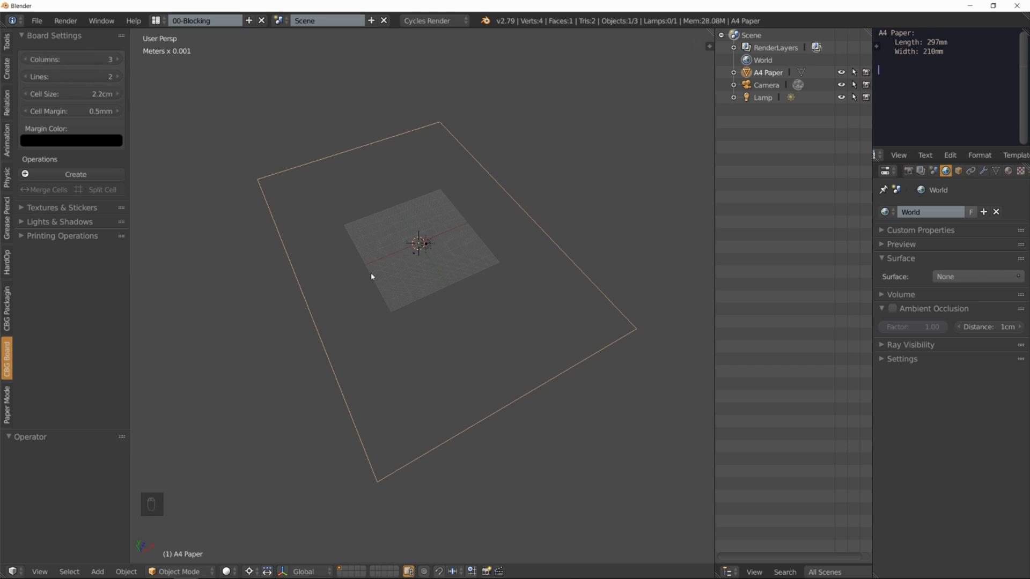
click(85, 77)
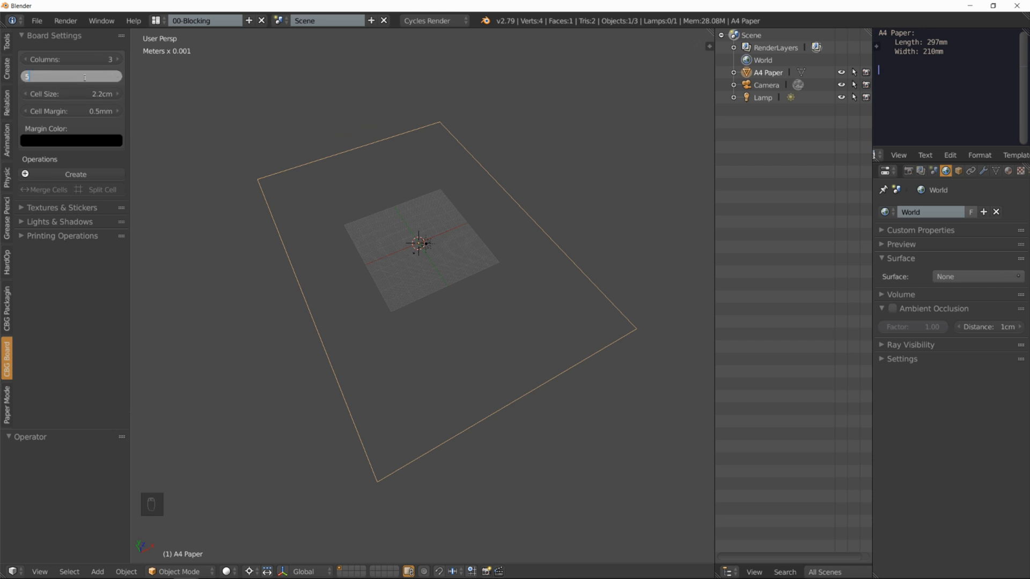
key(Return)
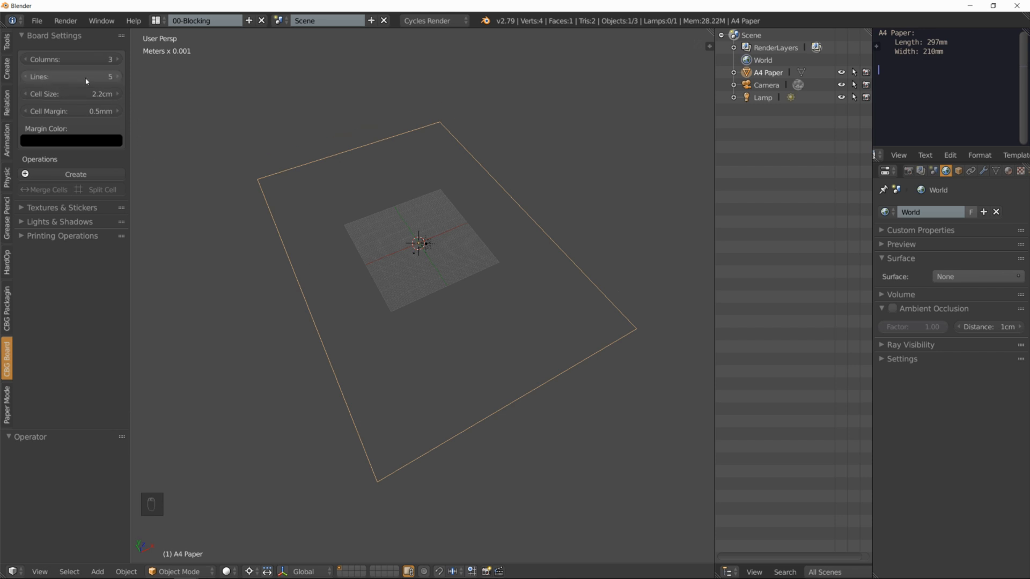
click(109, 178)
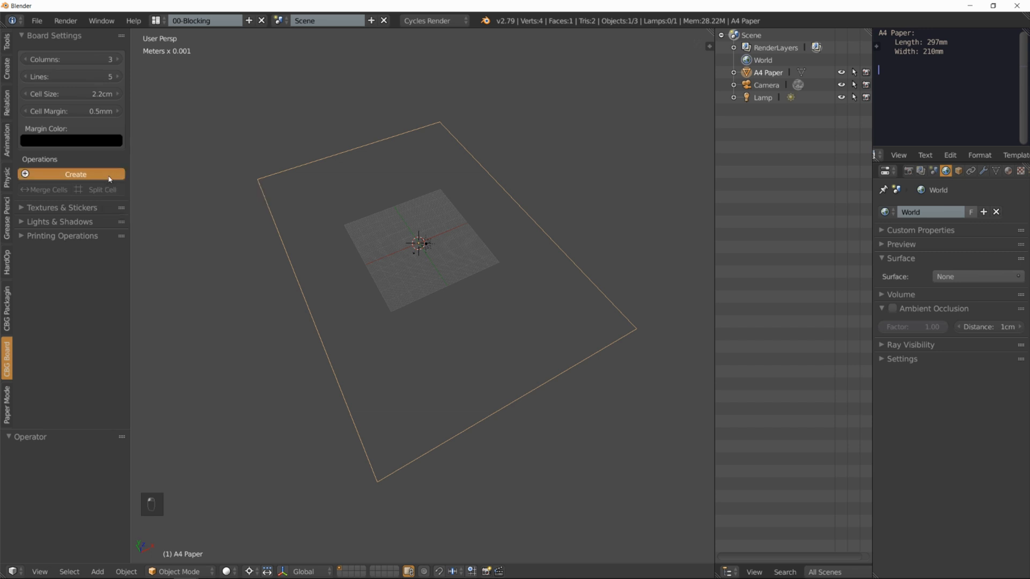
middle_drag(477, 252, 447, 252)
scroll(413, 251, up, 5)
scroll(412, 251, down, 1)
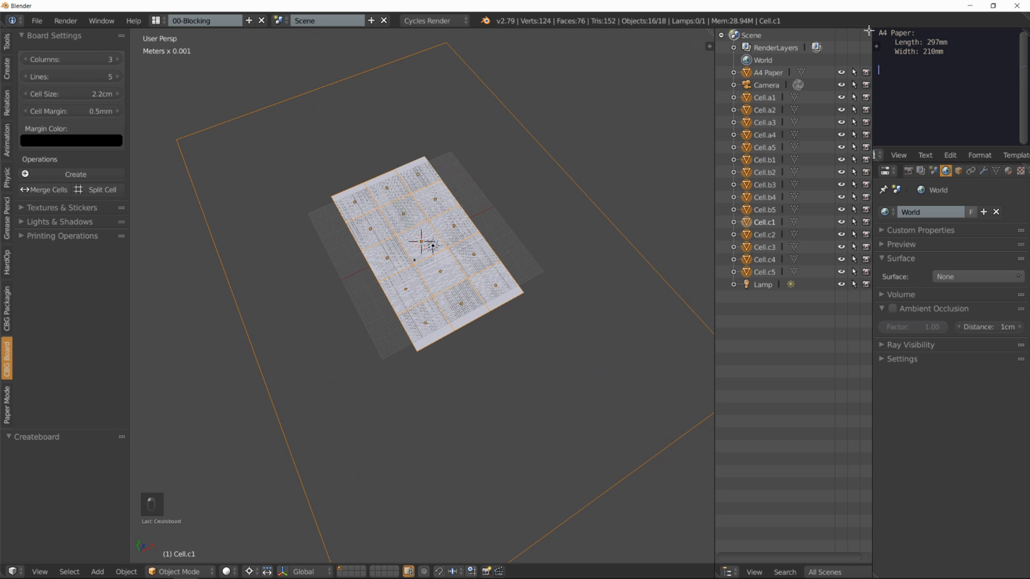
Split the outliner area horizontally and turn the new upper area into a second 3D view.
drag(869, 31, 865, 145)
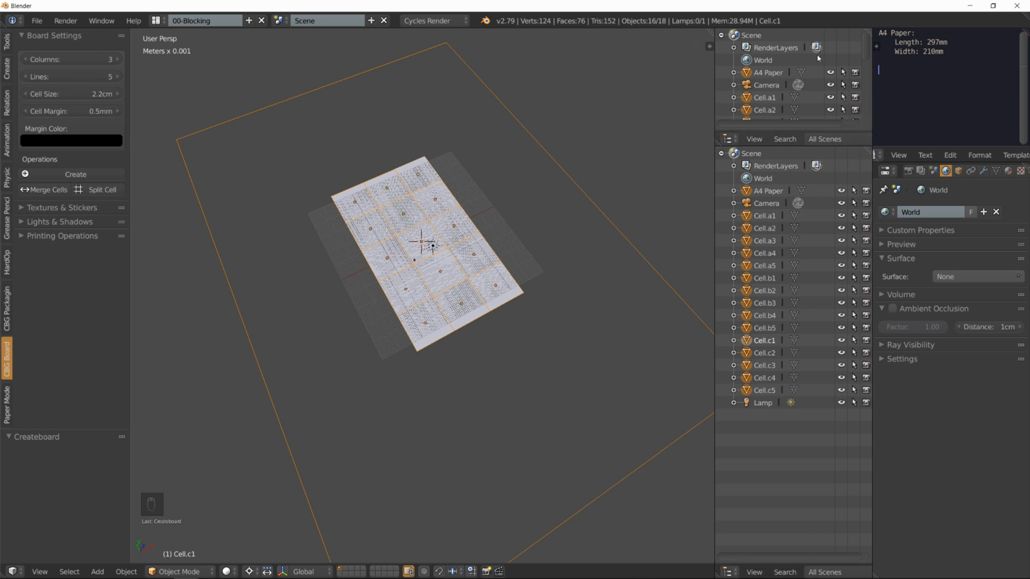
click(728, 138)
click(746, 155)
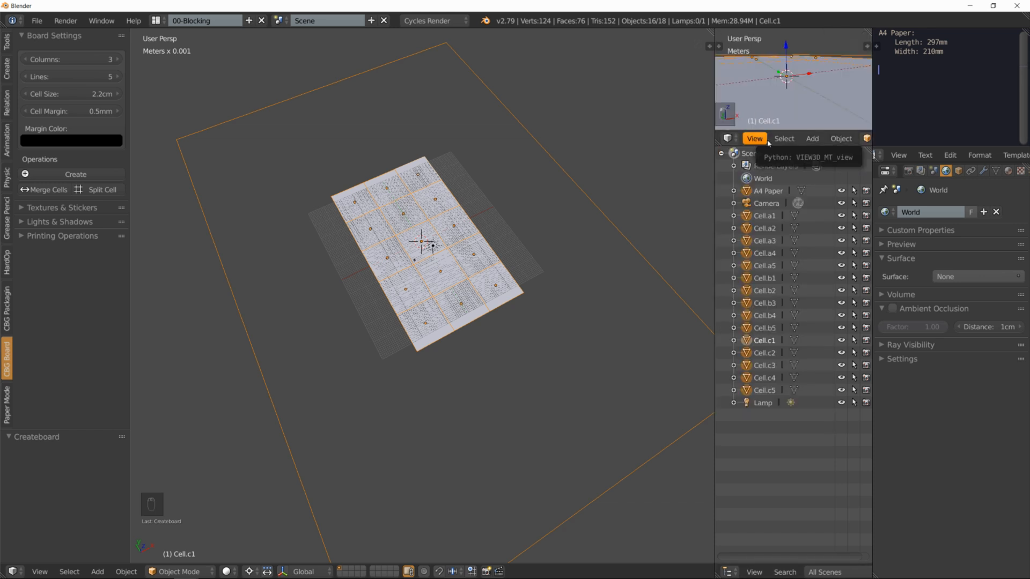
Set the small 3D view's shading to Rendered and orbit it to show the board from above.
scroll(761, 140, down, 3)
scroll(762, 141, down, 6)
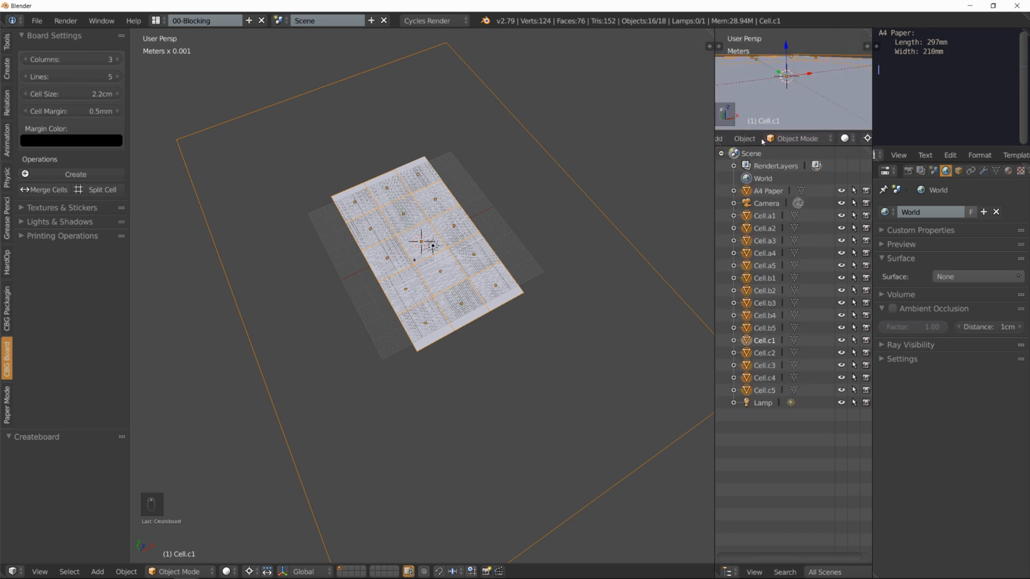
scroll(763, 141, up, 2)
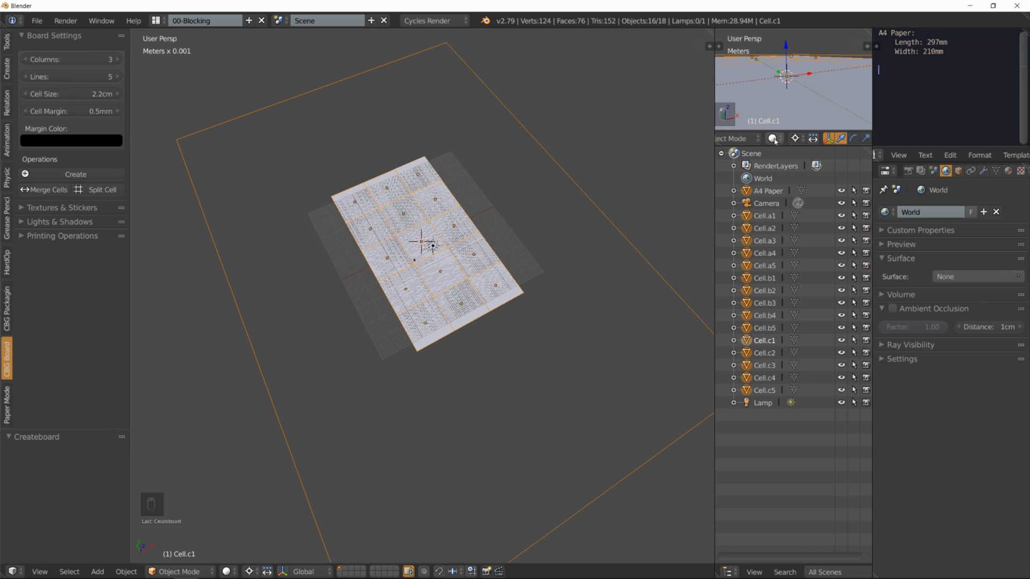
click(773, 139)
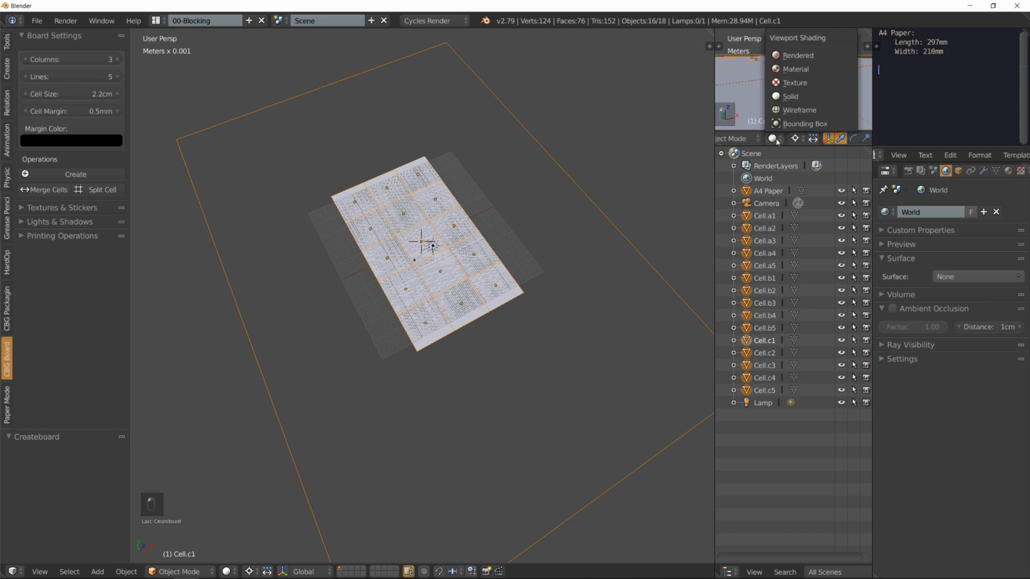
click(796, 56)
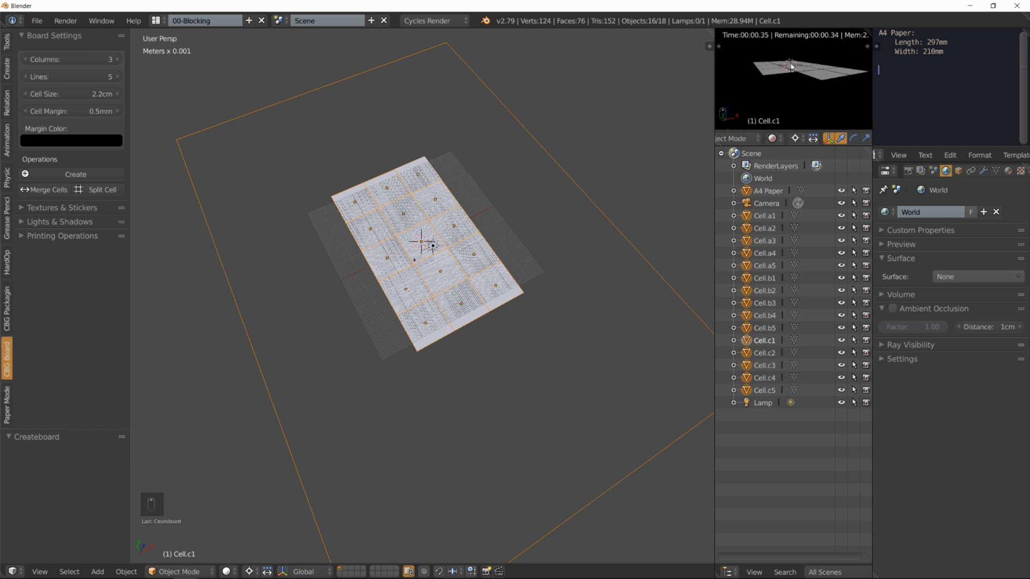
middle_drag(792, 67, 796, 99)
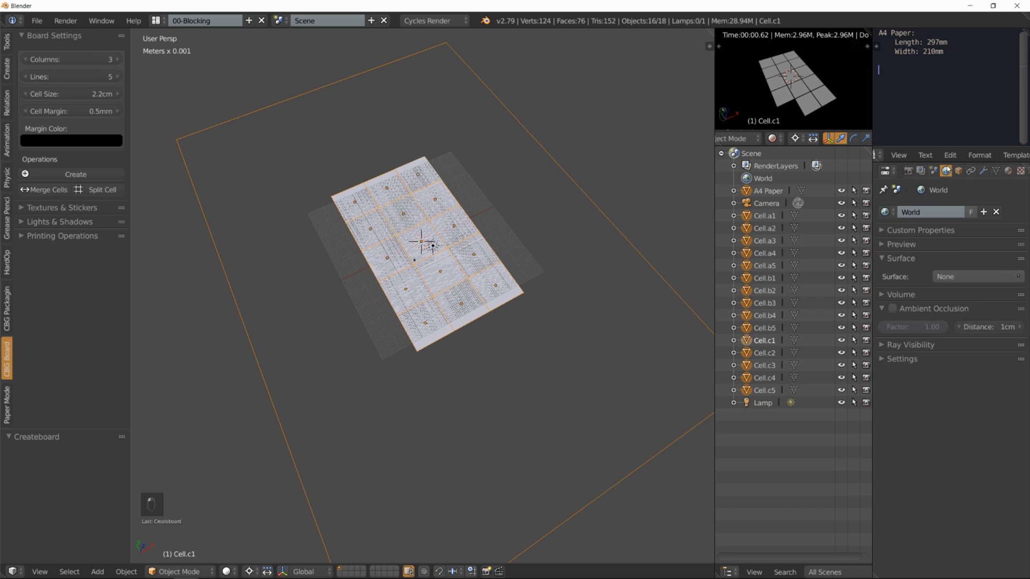
Assign a Background shader to the World surface.
click(901, 260)
click(902, 261)
click(951, 277)
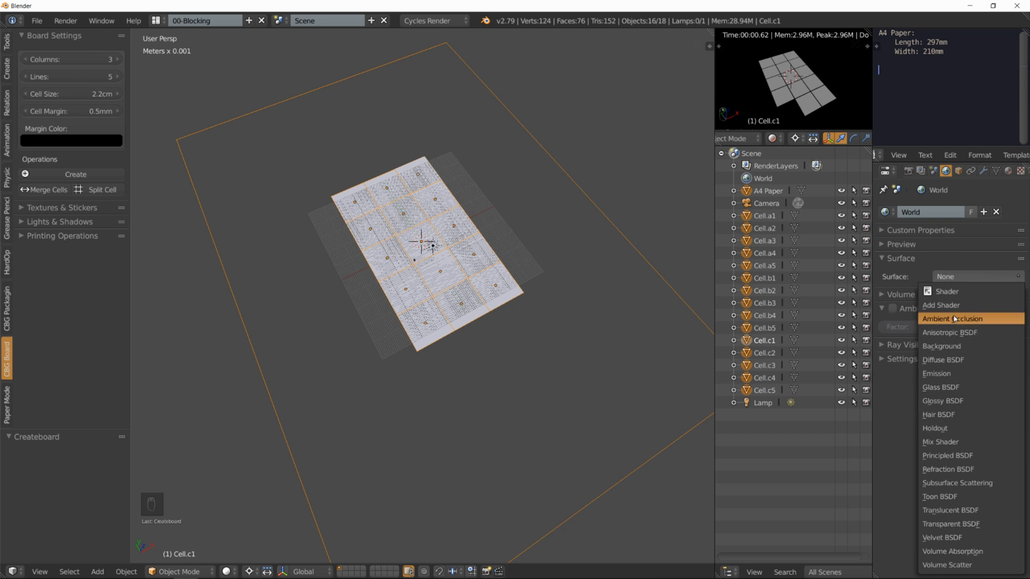
click(946, 347)
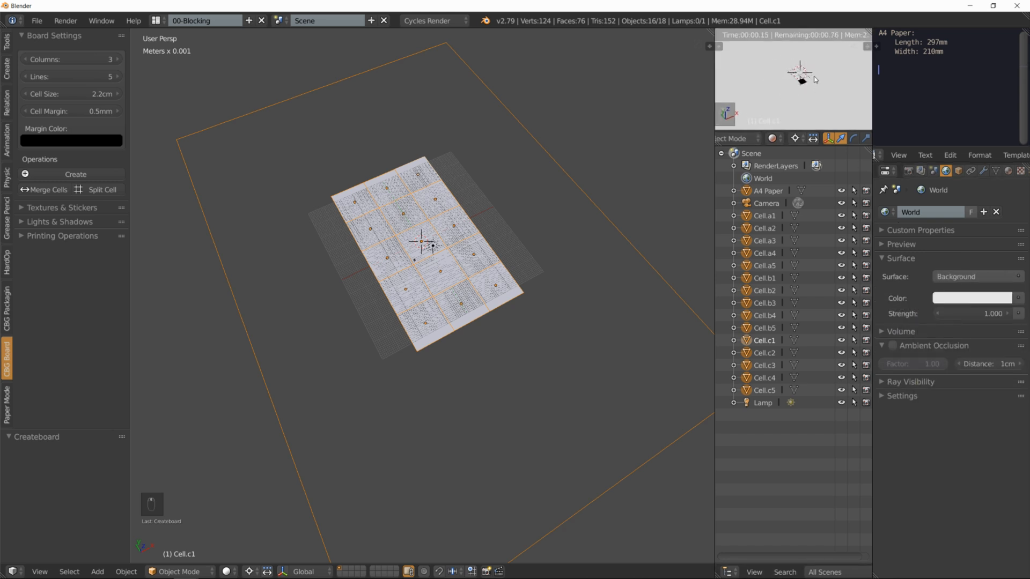
scroll(820, 83, down, 3)
scroll(826, 83, up, 2)
Set the World background colour to green (R 0.104, G 0.800, B 0.081) and frame the board closely in the rendered view.
click(955, 299)
click(920, 150)
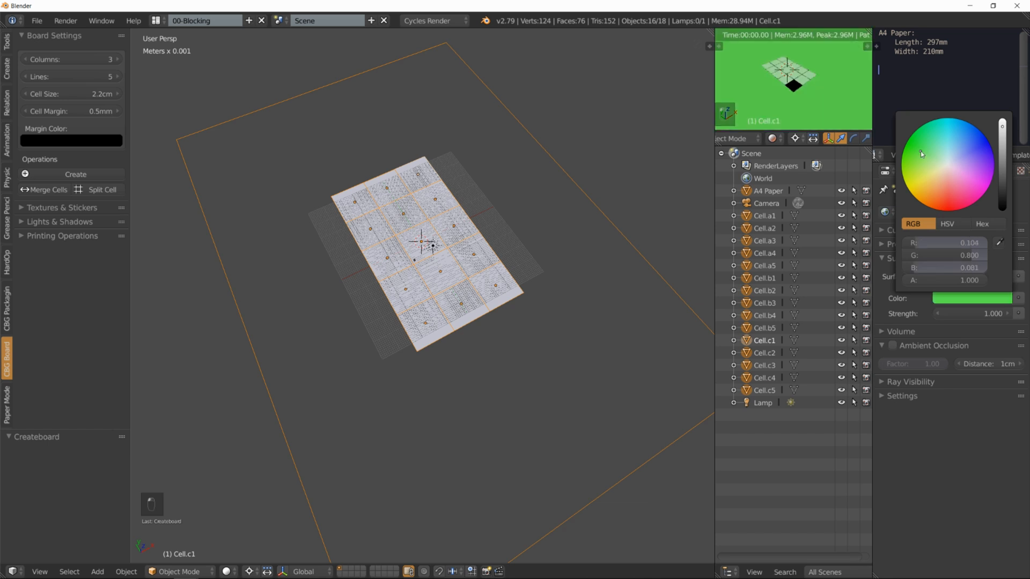
mouse_move(780, 79)
middle_down()
mouse_move(835, 98)
mouse_move(832, 110)
mouse_move(773, 92)
middle_up()
scroll(816, 107, up, 3)
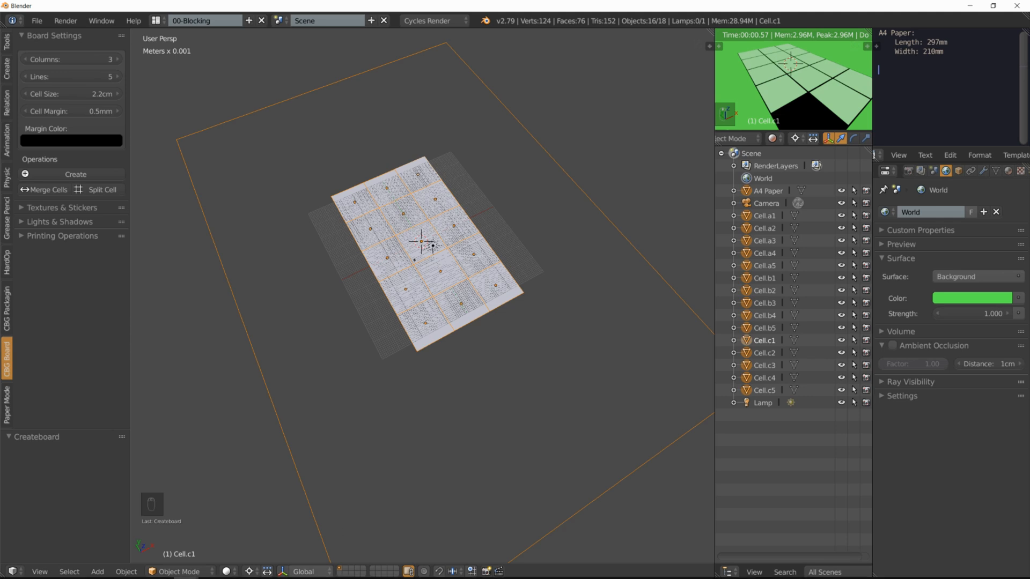
Switch to Firefox and open the HDRI Haven home page to examine what the site offers.
mouse_move(223, 572)
click(160, 569)
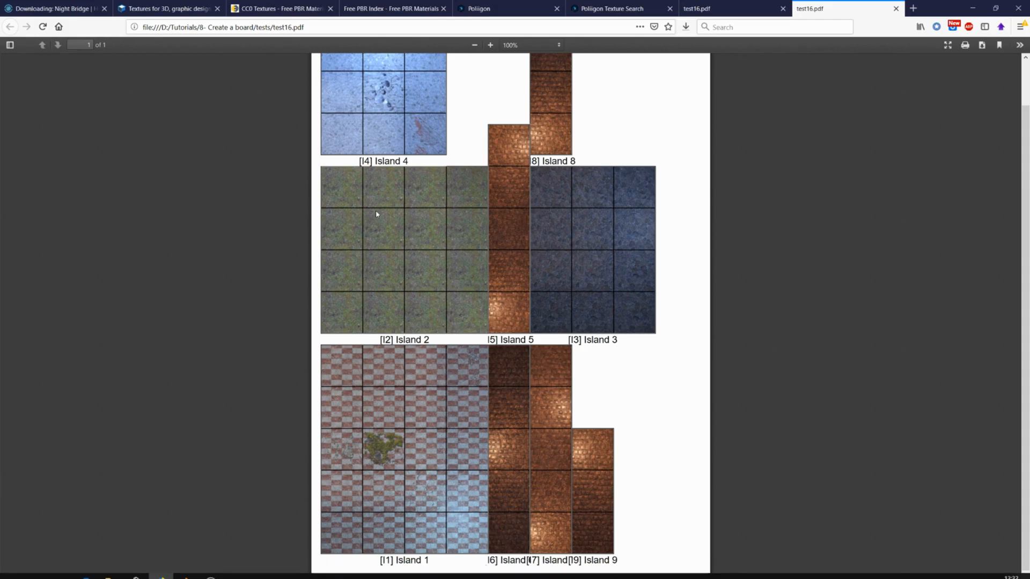
click(67, 9)
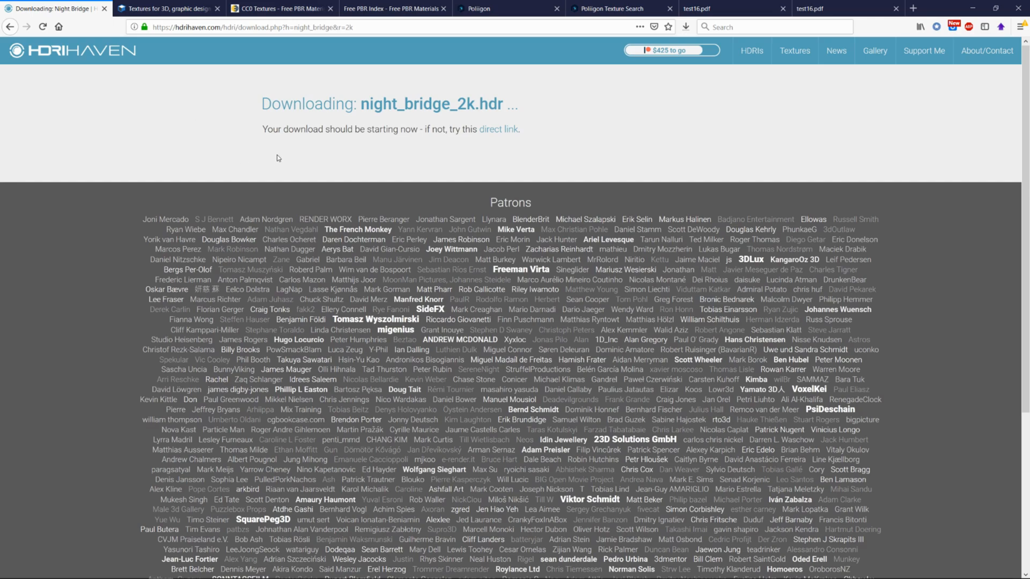
click(108, 54)
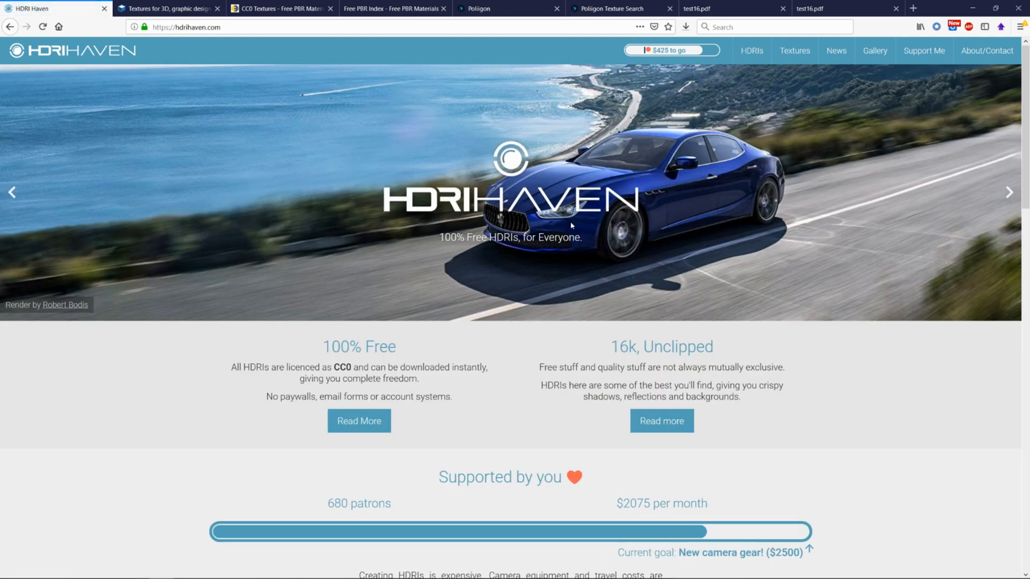
scroll(573, 227, down, 7)
scroll(568, 229, down, 7)
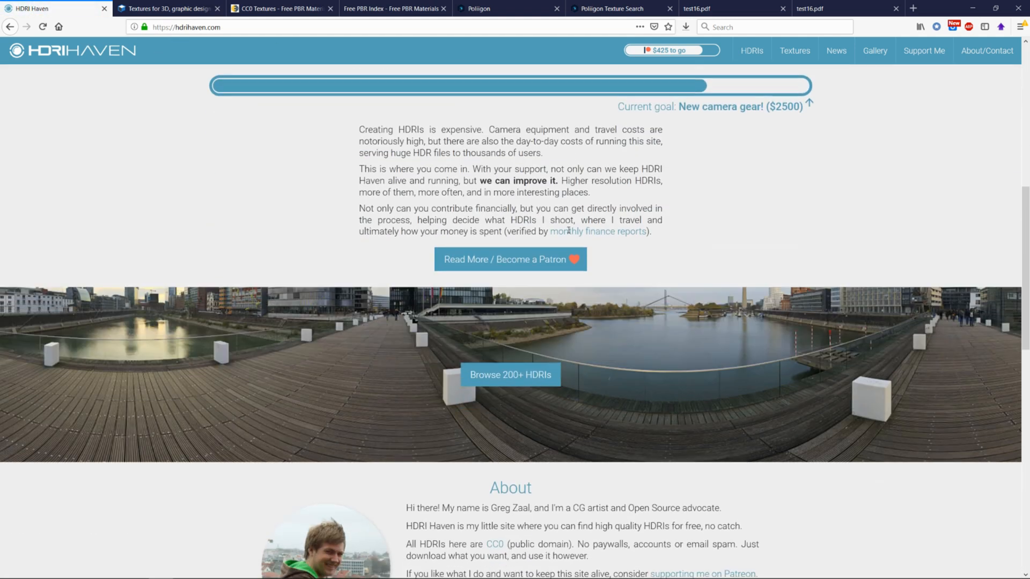
scroll(569, 234, up, 7)
scroll(568, 233, up, 3)
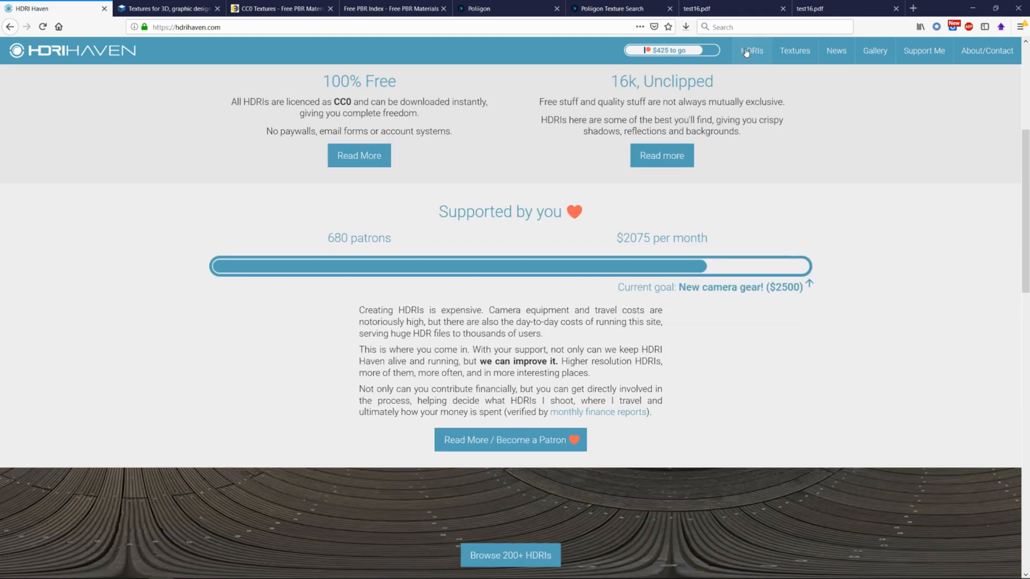
Browse the HDRI catalogue to the Night Bridge page and download its 2k HDR file, night_bridge_2k.hdr.
click(752, 50)
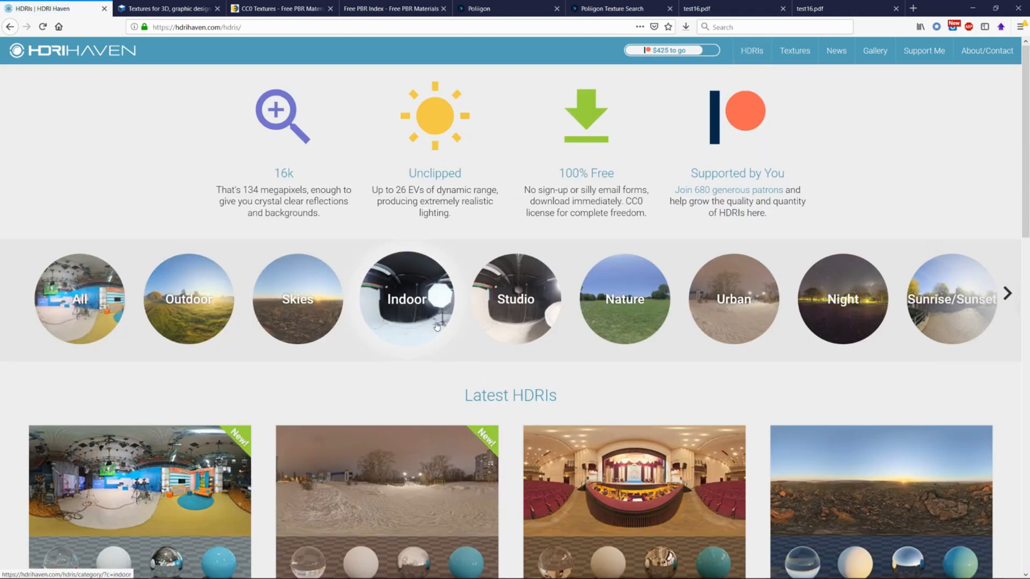
scroll(383, 322, down, 4)
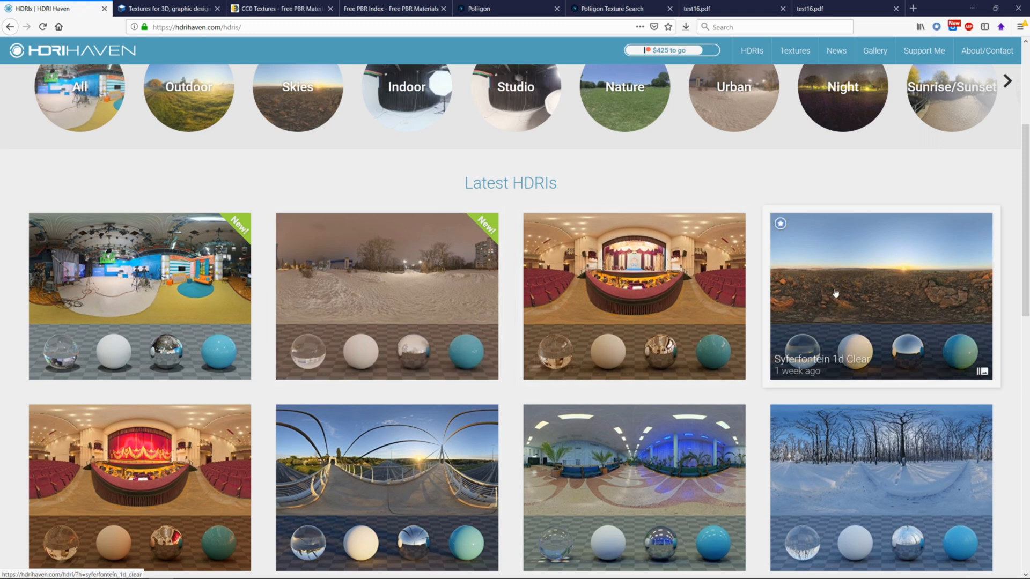
click(399, 298)
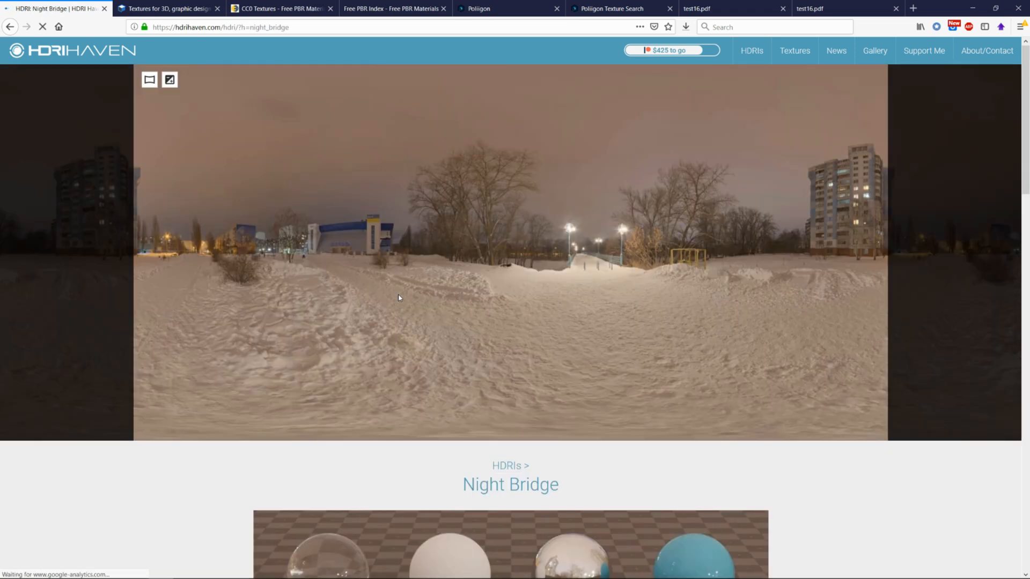
scroll(448, 262, down, 3)
scroll(448, 262, down, 7)
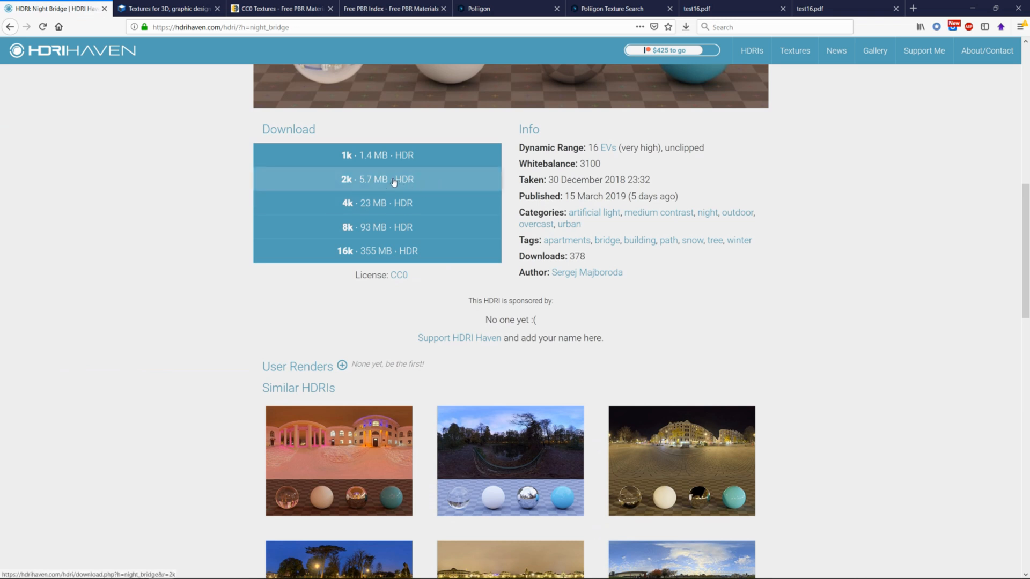
click(393, 183)
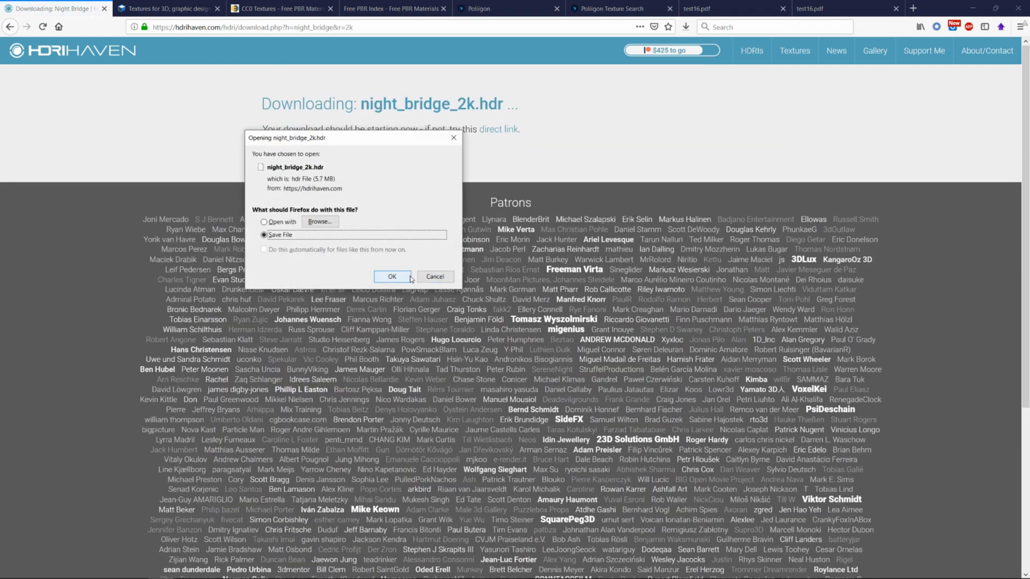
click(392, 277)
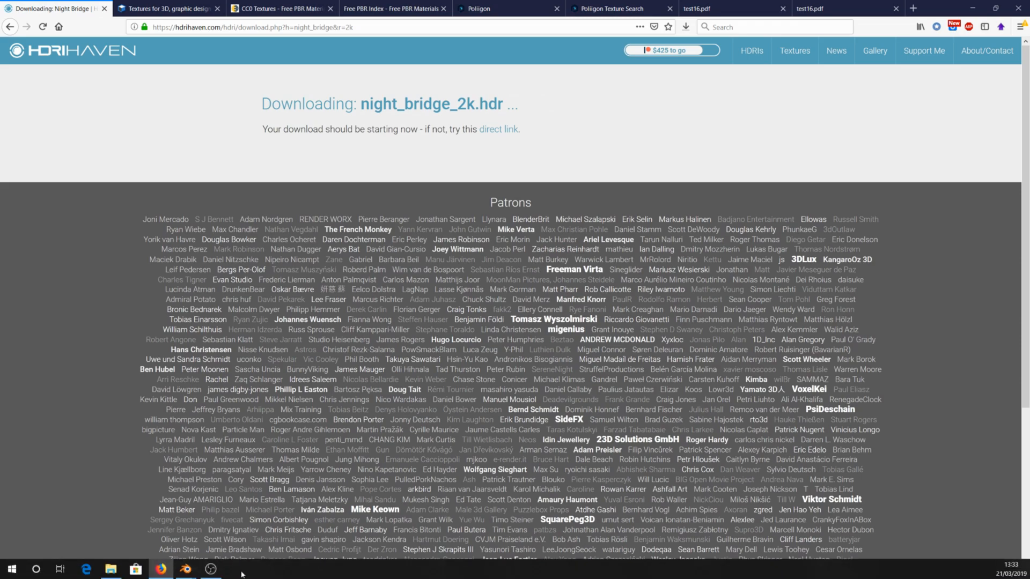
Switch to Blender and assign an Environment Texture to the World background colour.
mouse_move(186, 570)
click(179, 547)
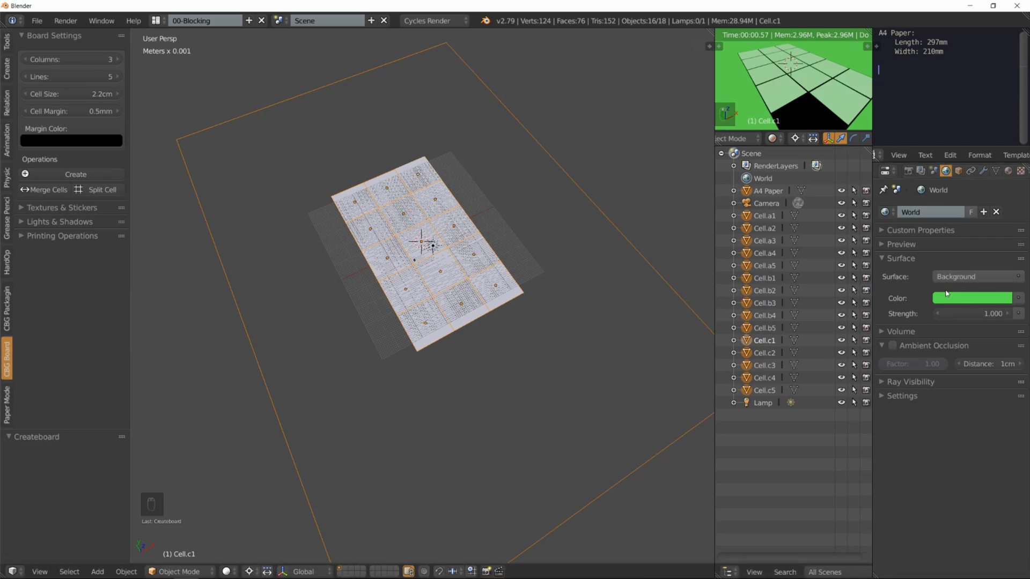
click(1018, 298)
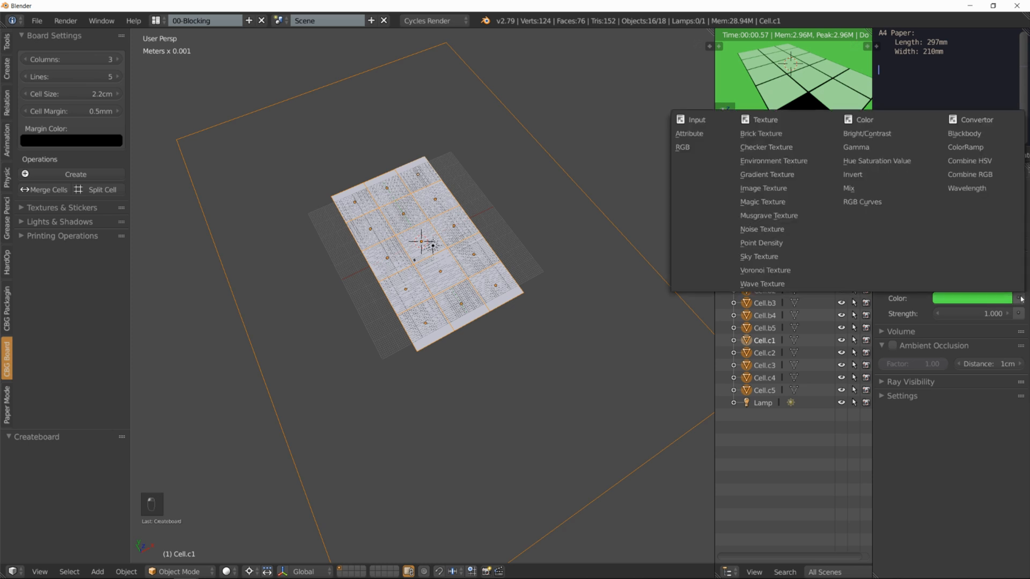
click(779, 162)
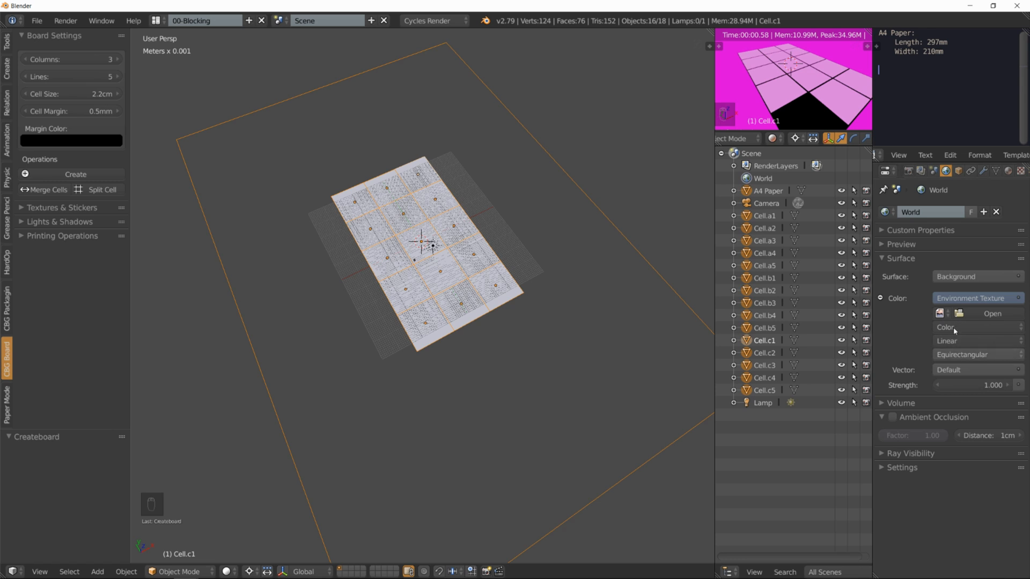
Load 00204_OpenfootageNET_residenz_SMALL.hdr from the HDRi folder as the World environment image and check the board's lighting in the rendered preview.
click(979, 316)
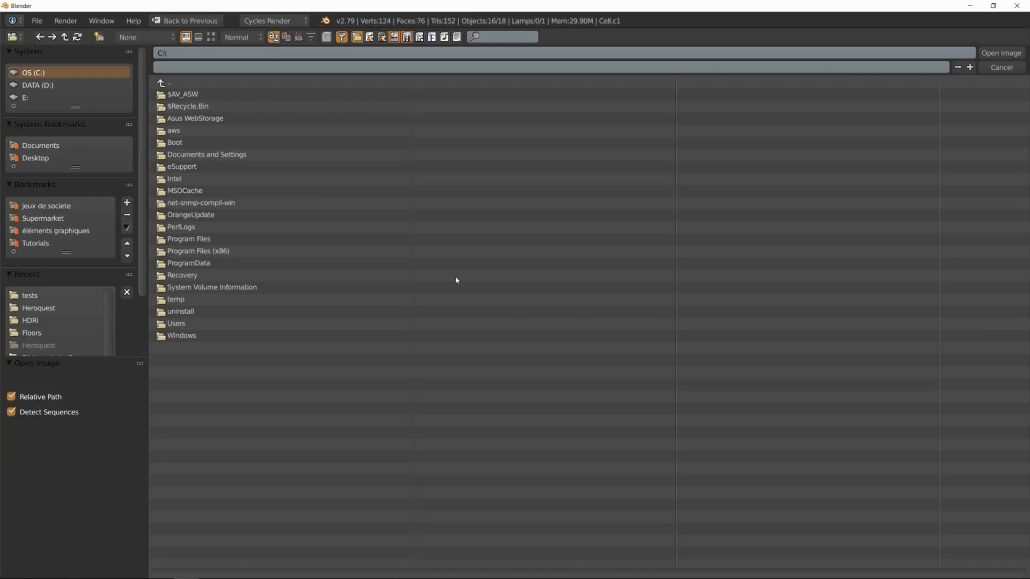
click(30, 320)
click(210, 37)
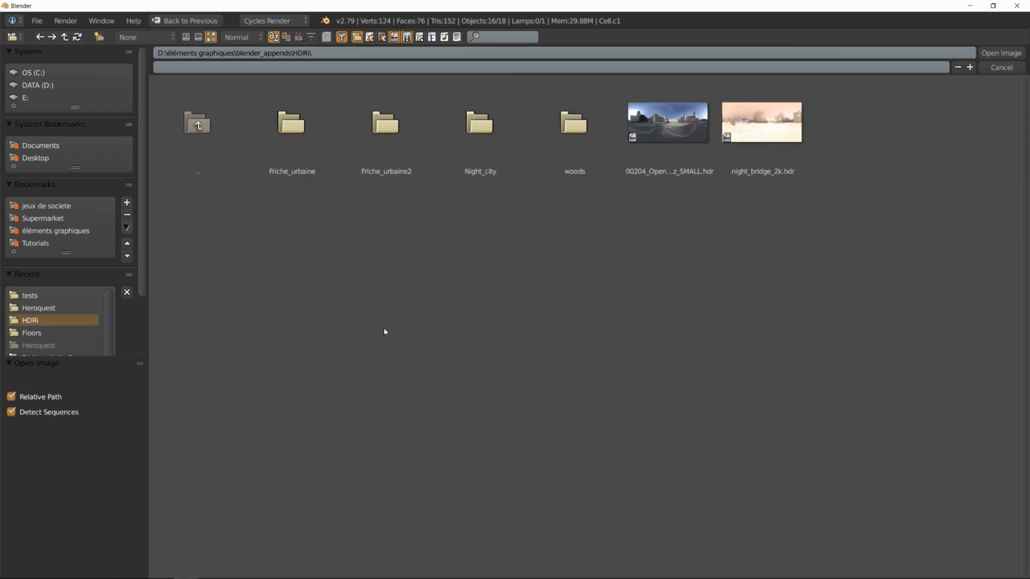
click(670, 132)
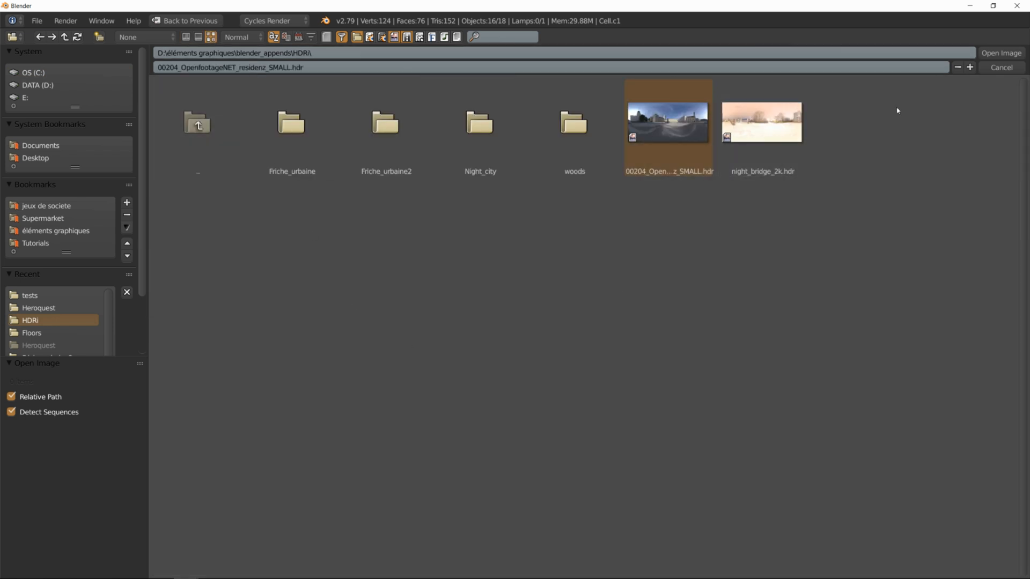
click(997, 53)
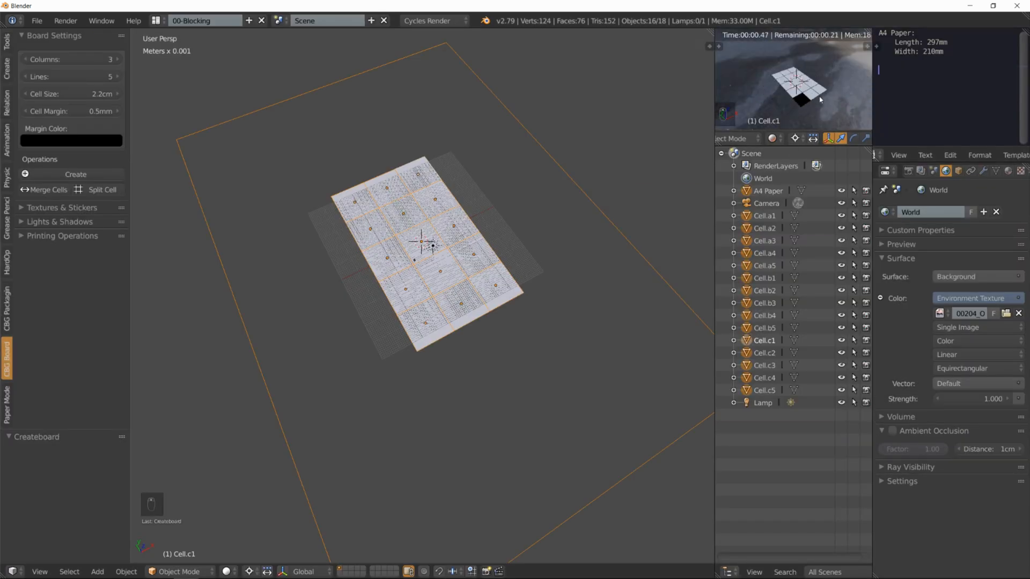
middle_drag(800, 95, 817, 85)
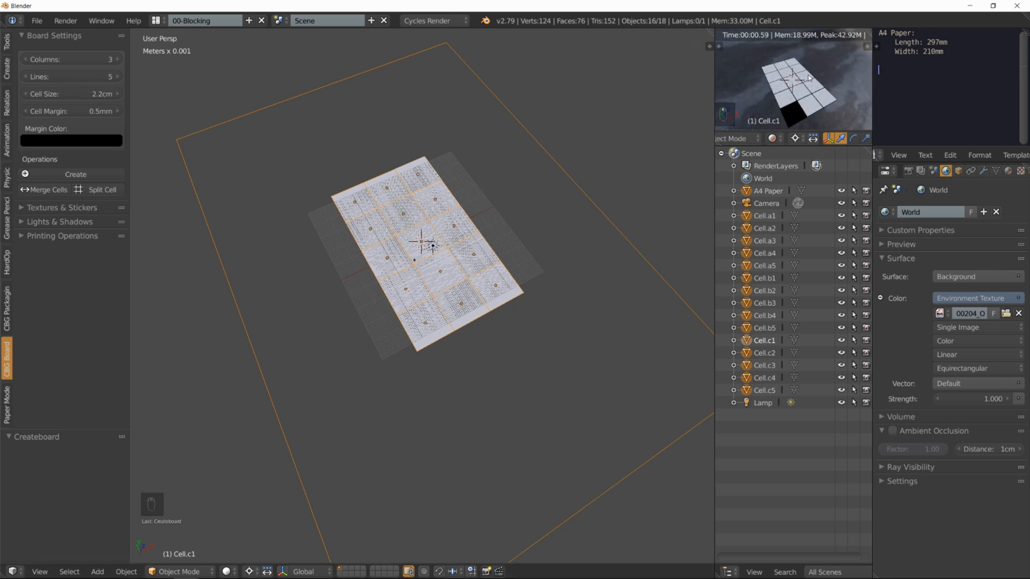
middle_drag(811, 82, 808, 92)
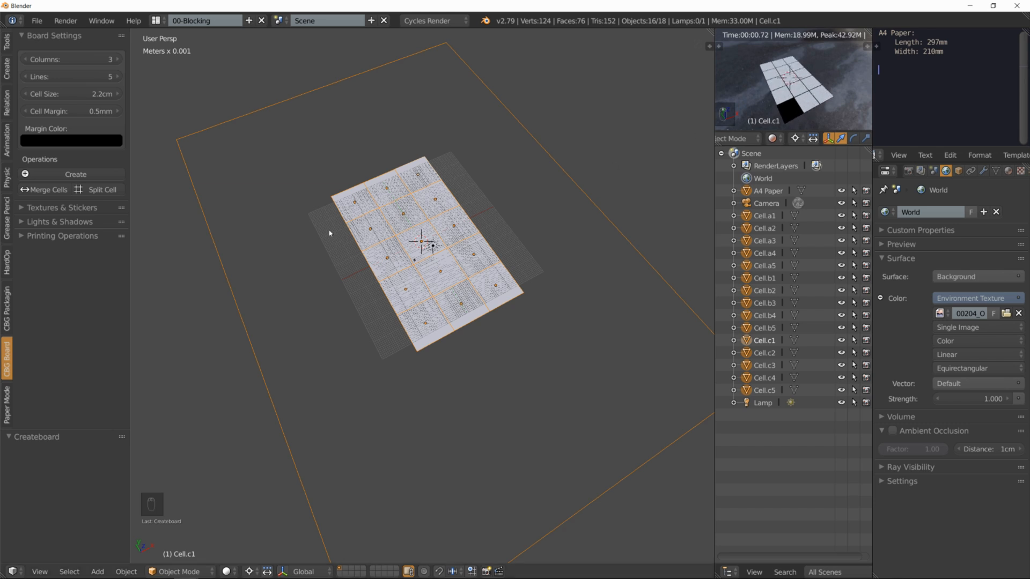
Select various board cells one at a time to examine them as separate objects.
right_click(404, 196)
right_click(430, 206)
right_click(410, 214)
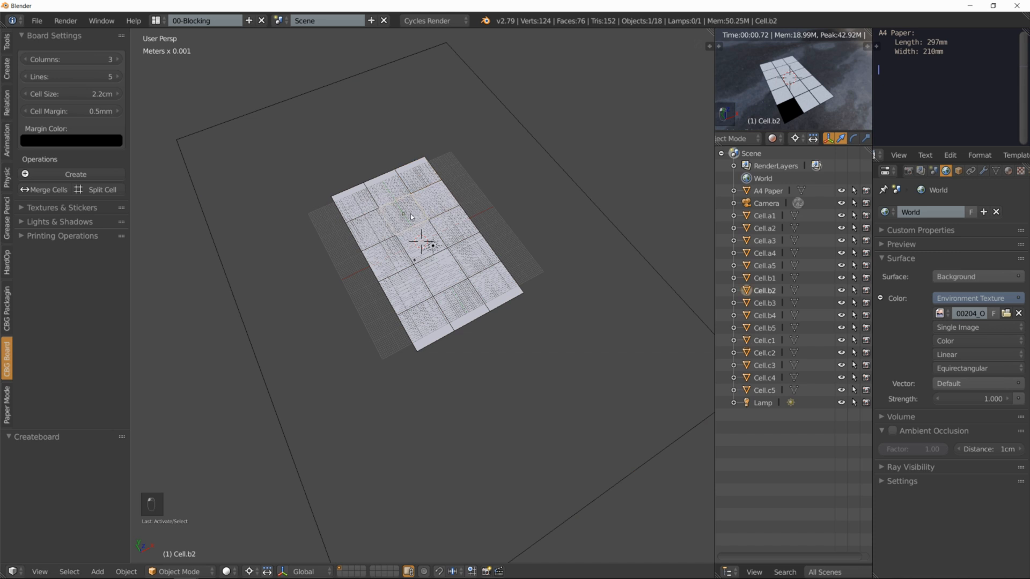
right_click(375, 229)
right_click(392, 256)
right_click(418, 249)
right_click(458, 243)
right_click(492, 282)
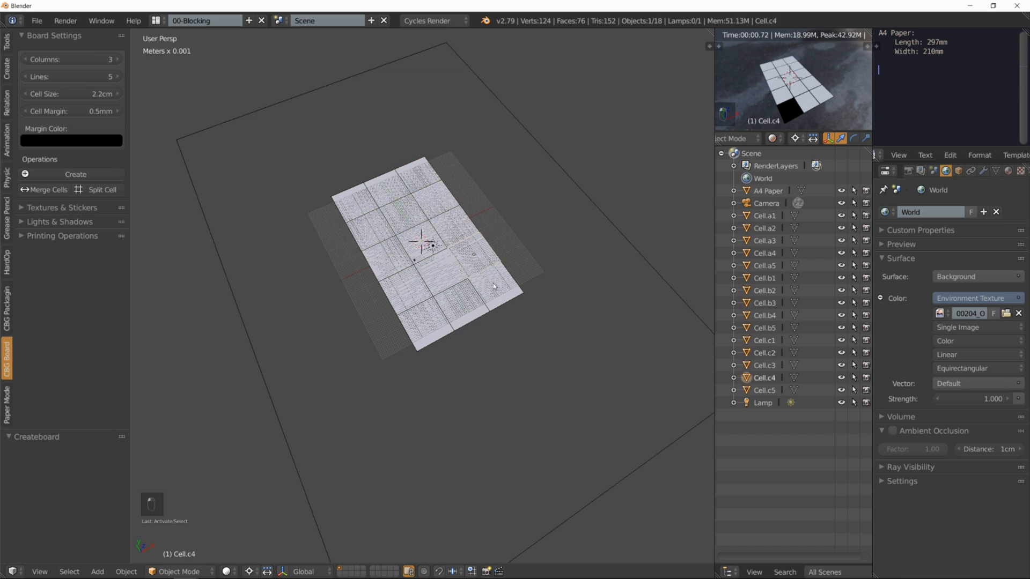
right_click(410, 288)
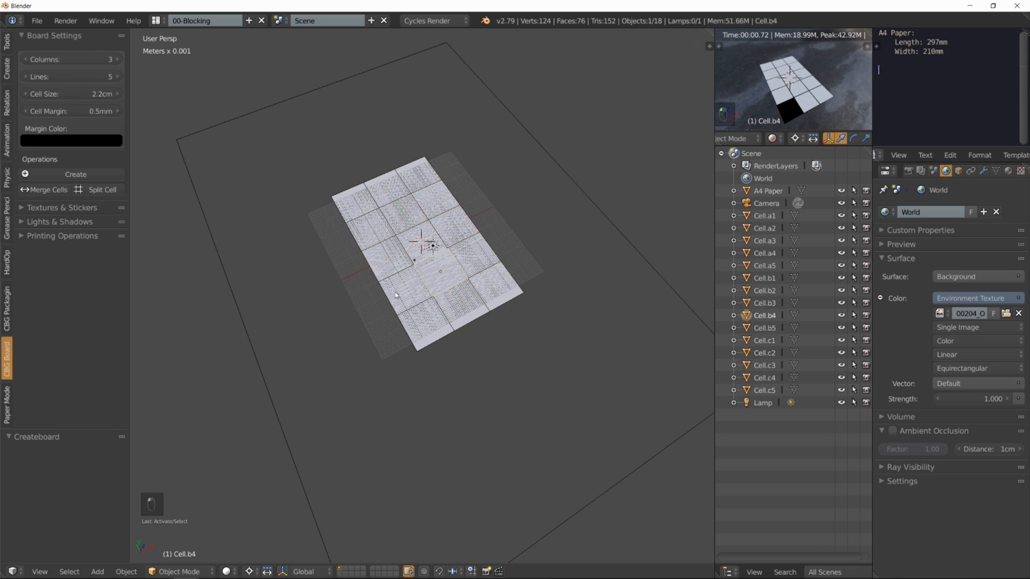
Set the Textures & Stickers folder path to D:\Tutorials\8- Create a board\References\Heroquest and open its texture gallery.
click(23, 35)
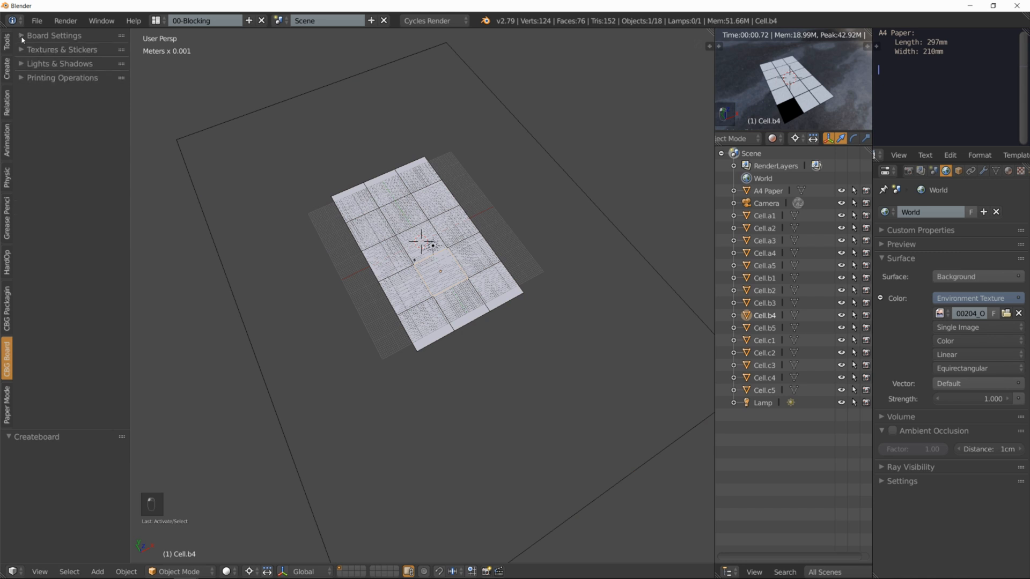
click(22, 49)
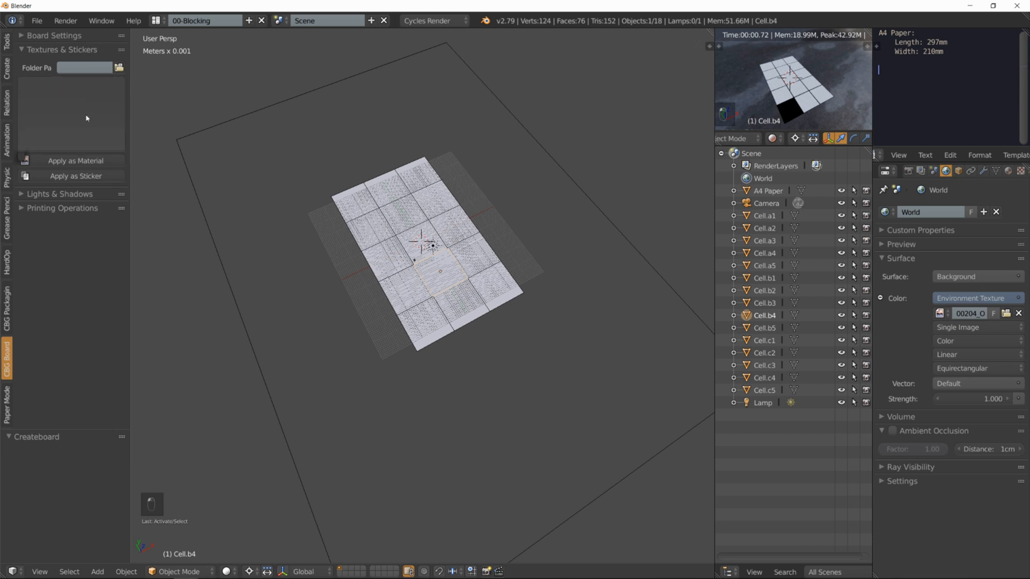
click(118, 67)
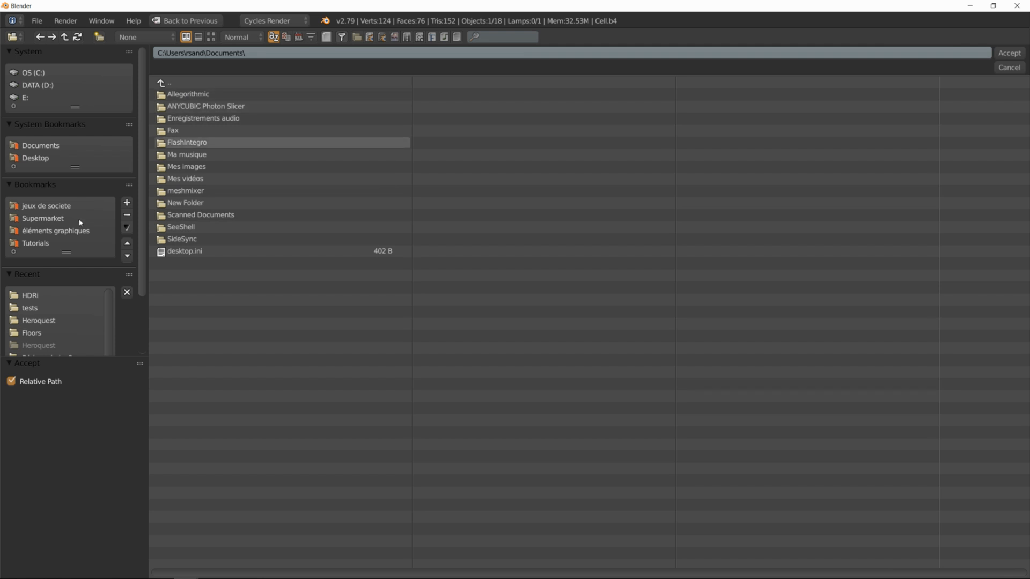
click(43, 243)
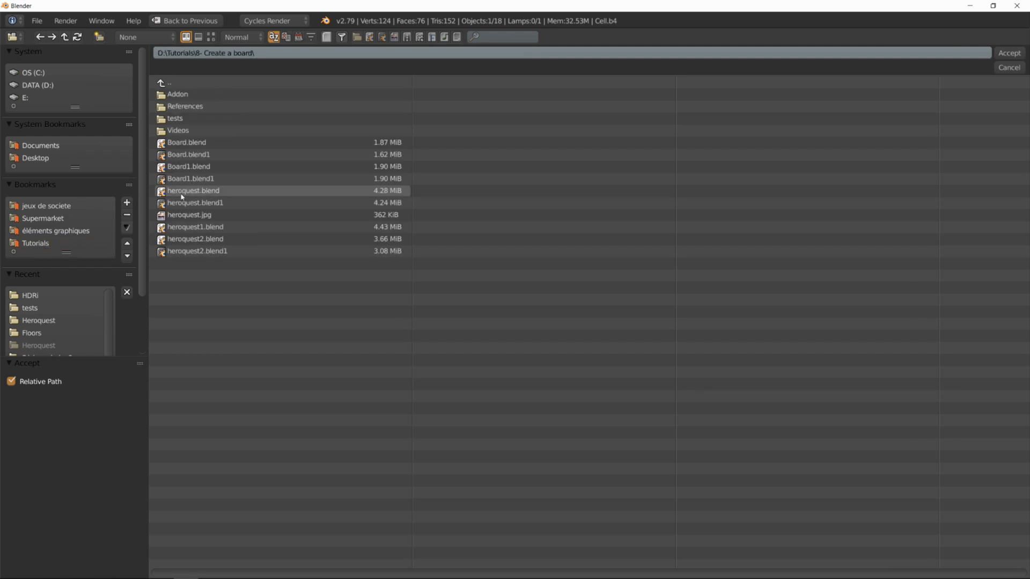
click(188, 106)
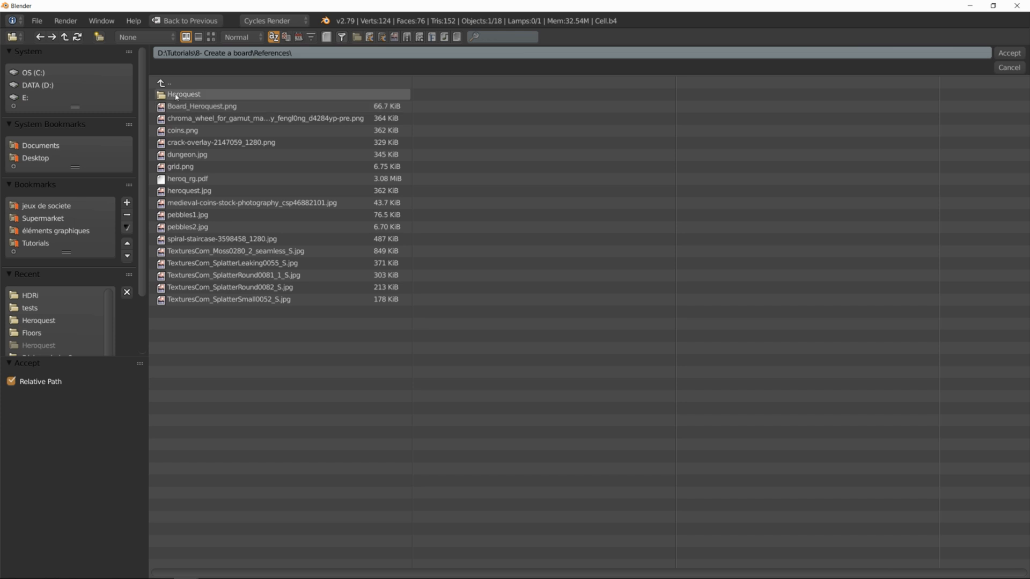
click(175, 95)
click(1002, 56)
click(85, 127)
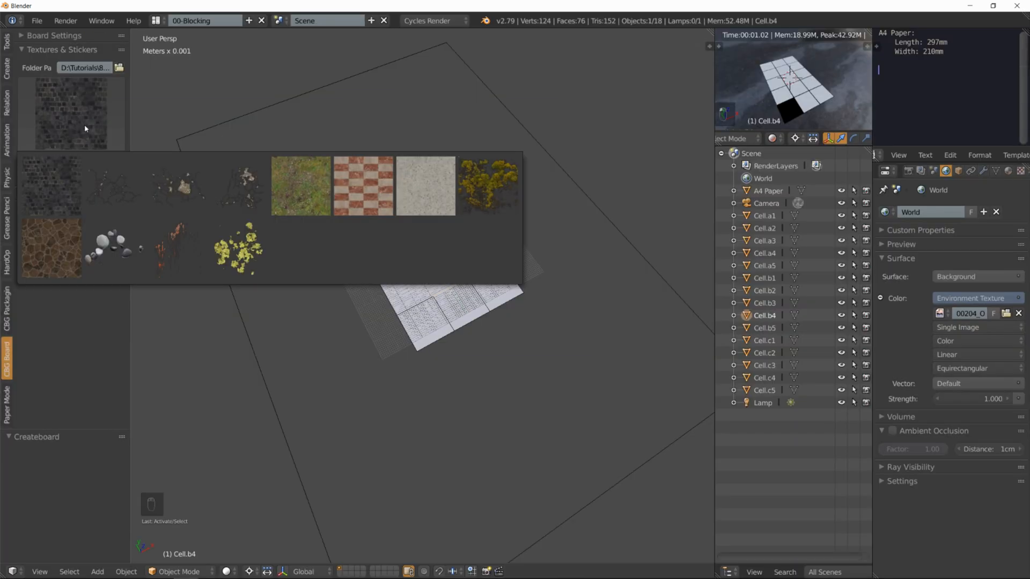
Select all the board cells in the top view and apply the red-and-beige checkered tile texture to them as a material.
key(KP_7)
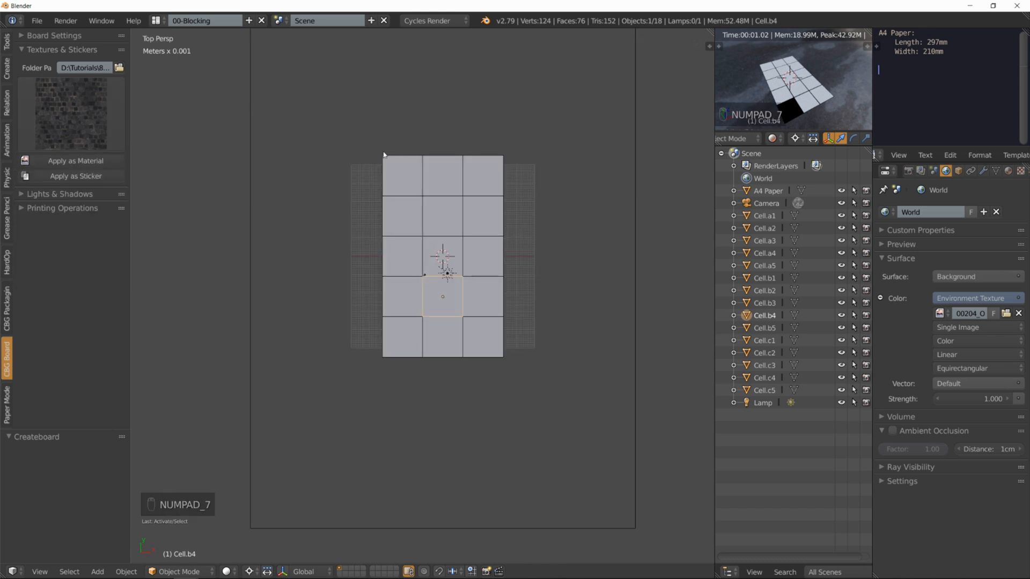
key(a)
key(a)
key(b)
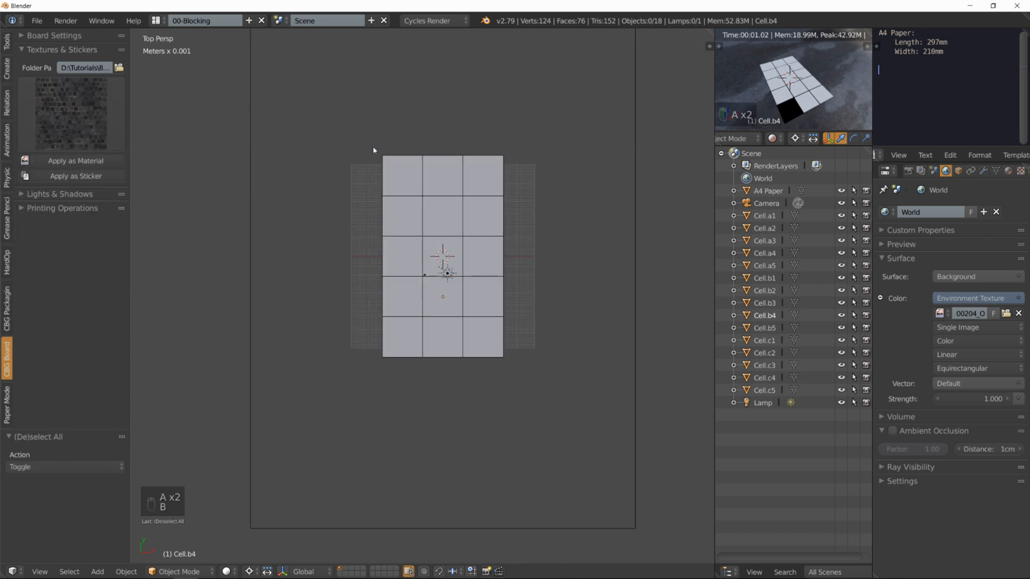
drag(373, 146, 521, 407)
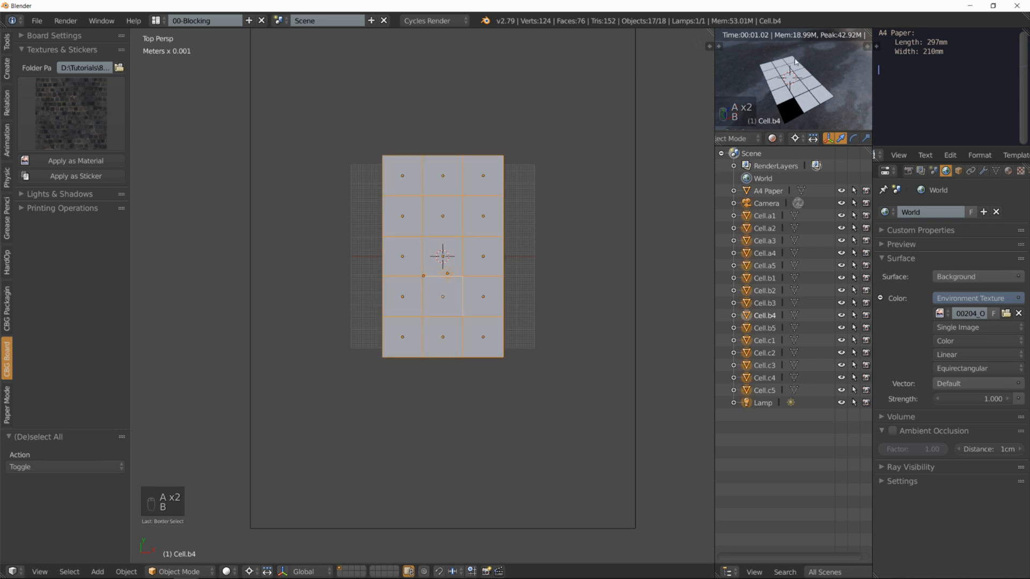
click(98, 105)
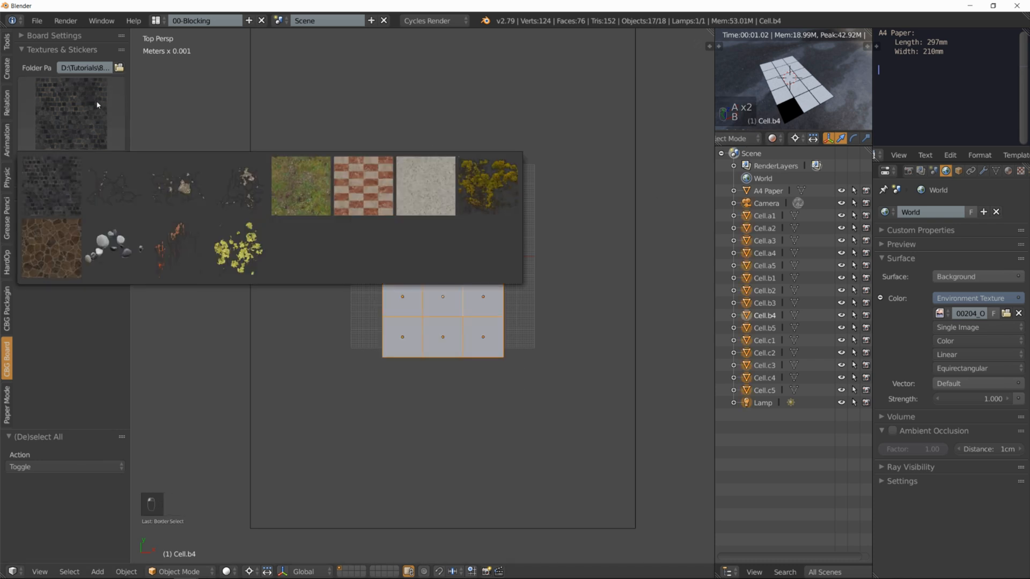
click(368, 193)
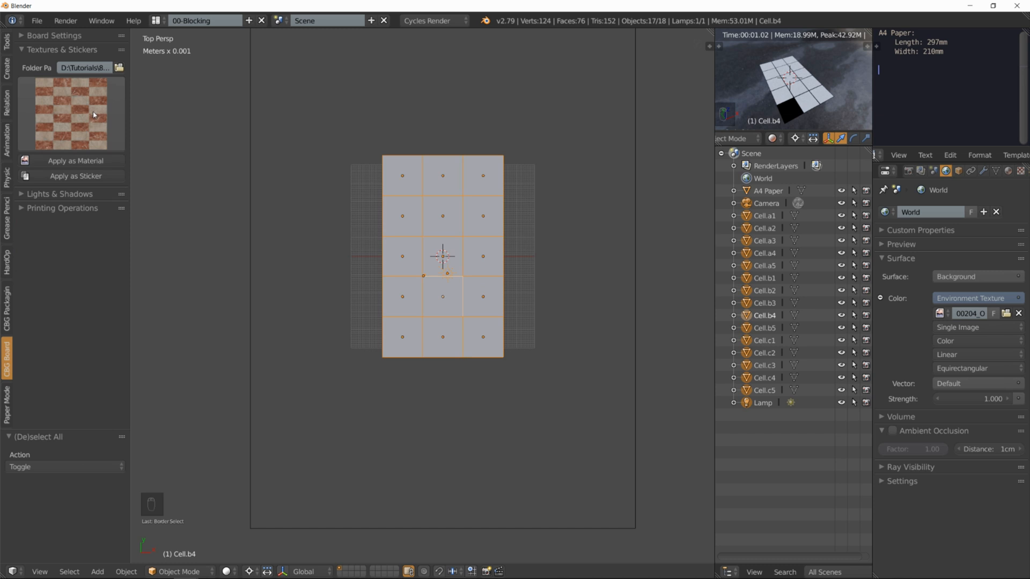
click(90, 162)
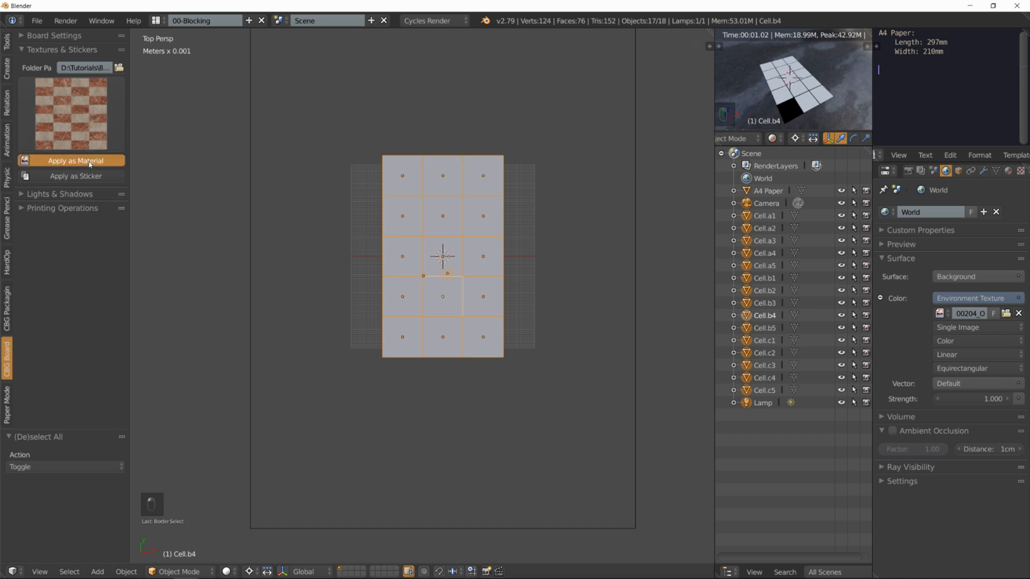
Set the assigned tile material's scale to 0.04.
scroll(797, 112, up, 5)
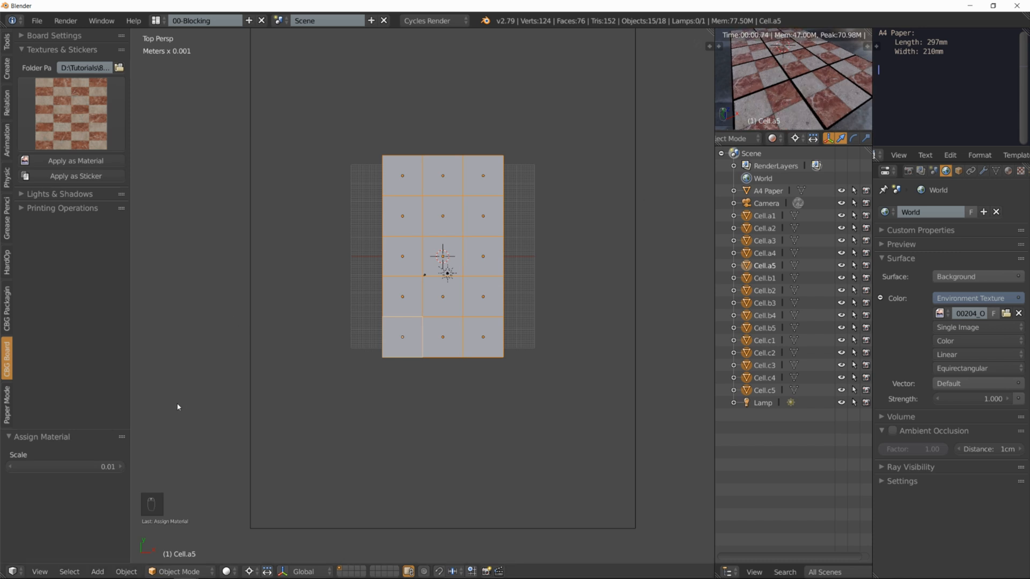
scroll(787, 103, down, 3)
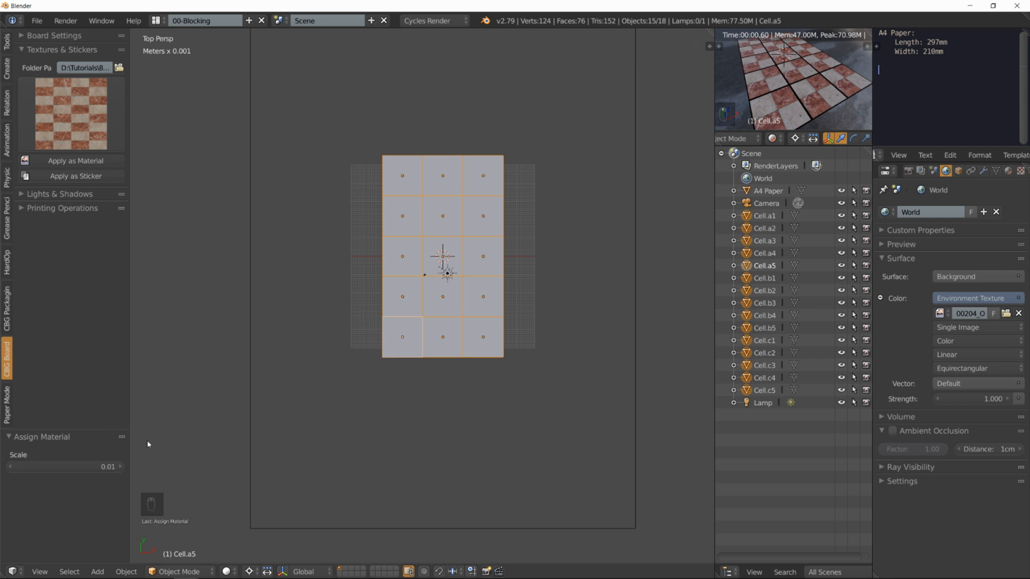
click(123, 467)
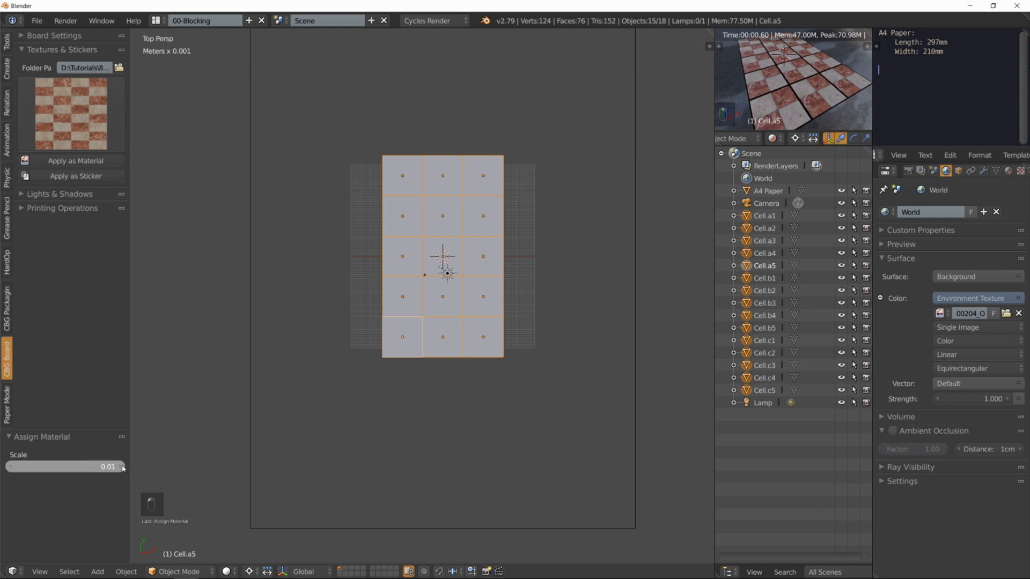
click(123, 467)
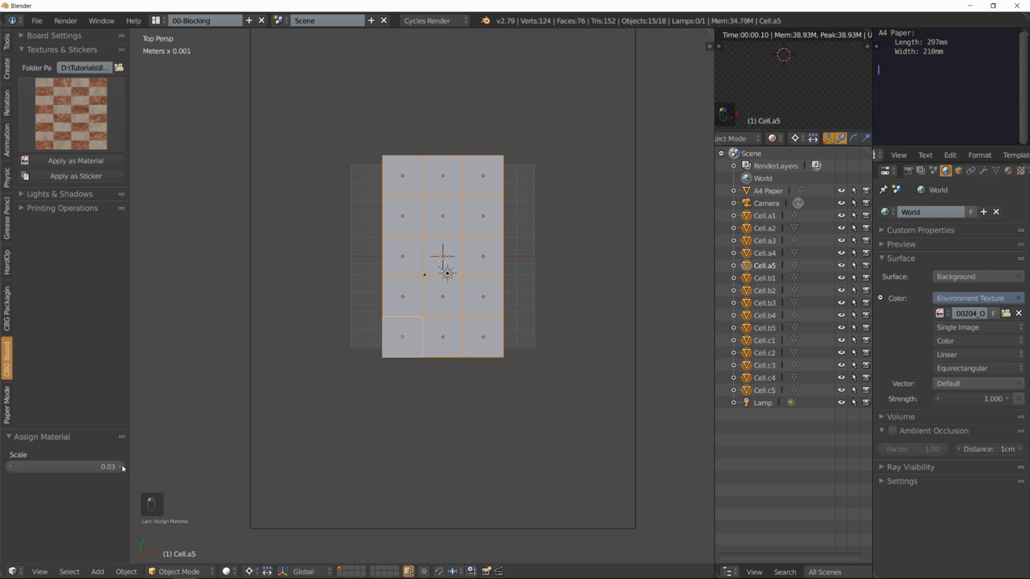
click(122, 467)
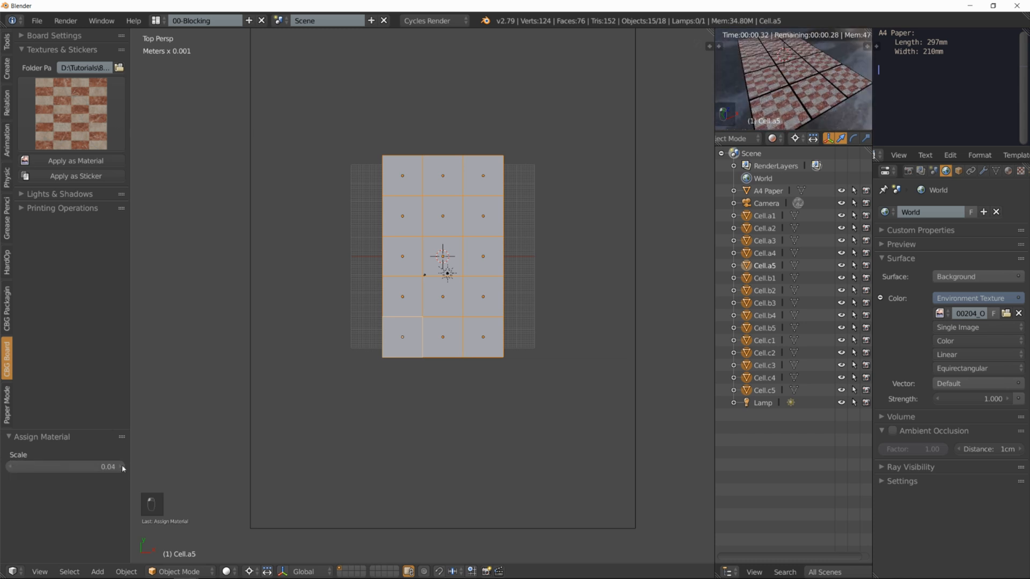
Set the assigned tile material's scale to 0.05 and check the tiles in the rendered preview.
click(123, 467)
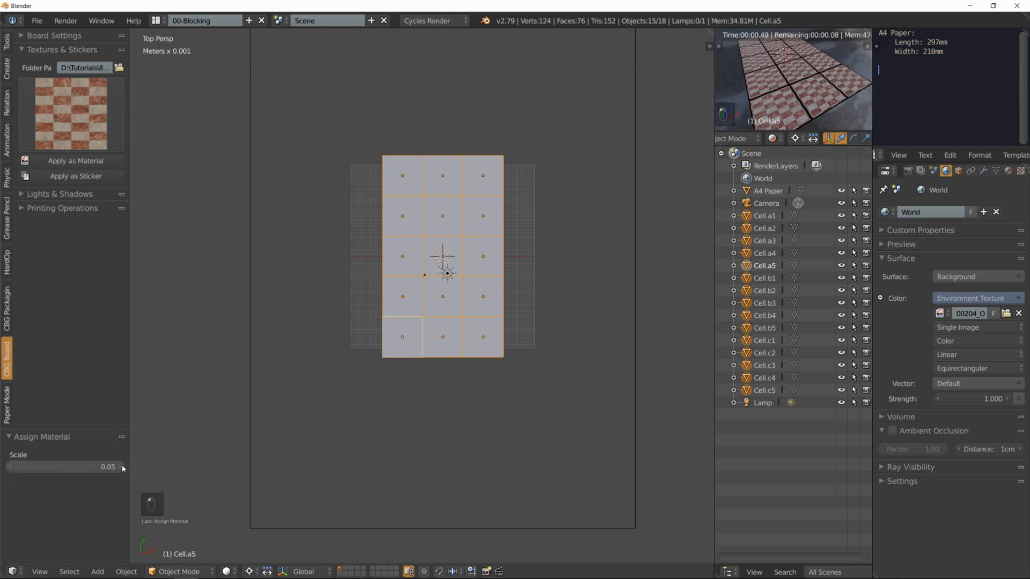
scroll(832, 75, down, 3)
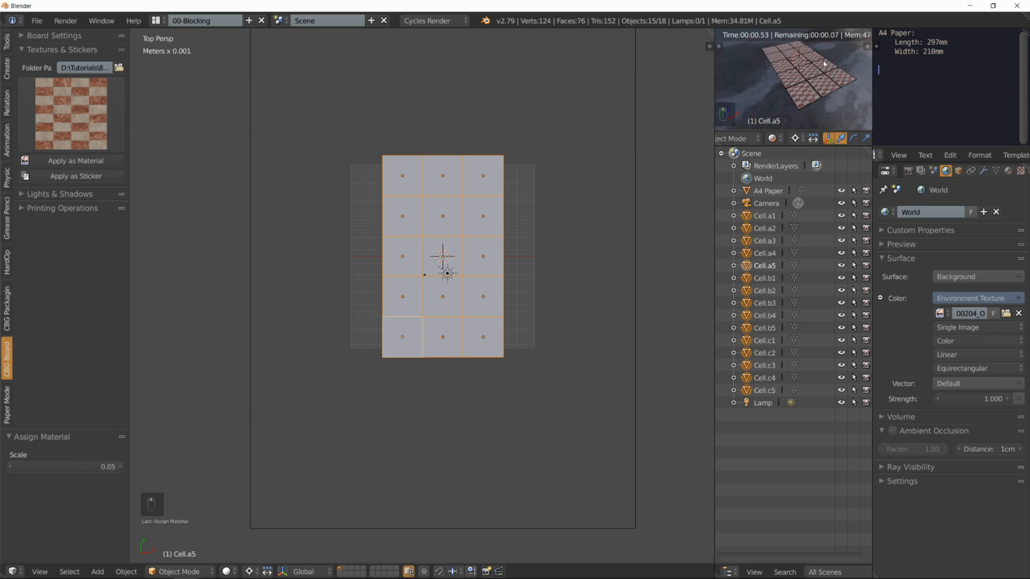
middle_drag(826, 63, 816, 82)
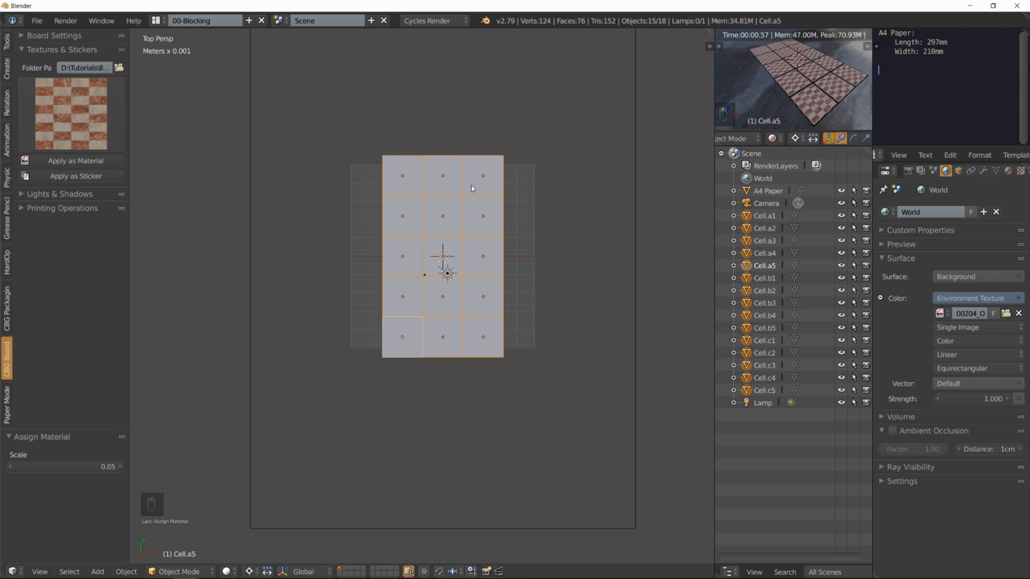
Switch to Firefox and open the HDRI Haven home page.
click(86, 114)
click(166, 571)
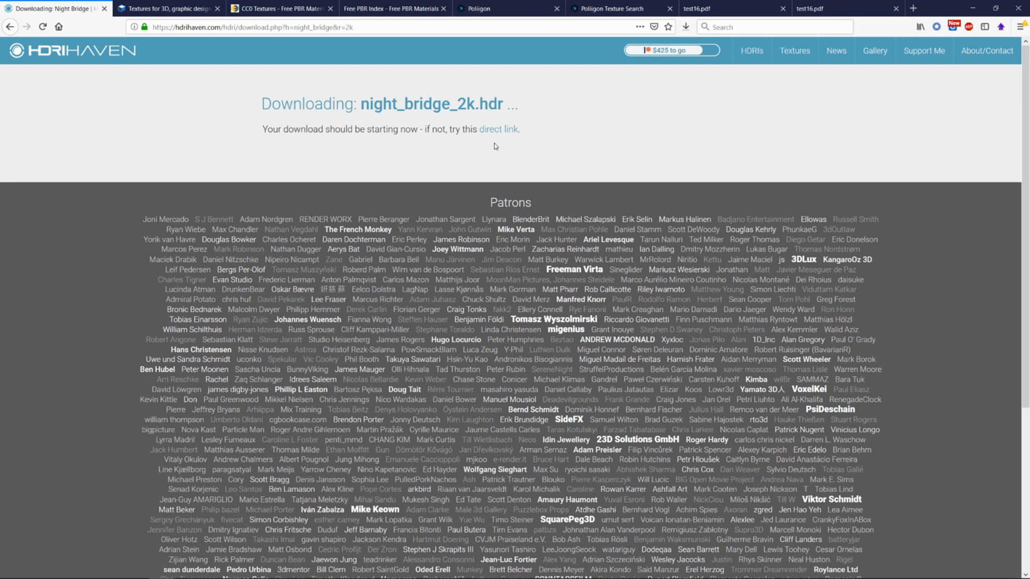
click(98, 55)
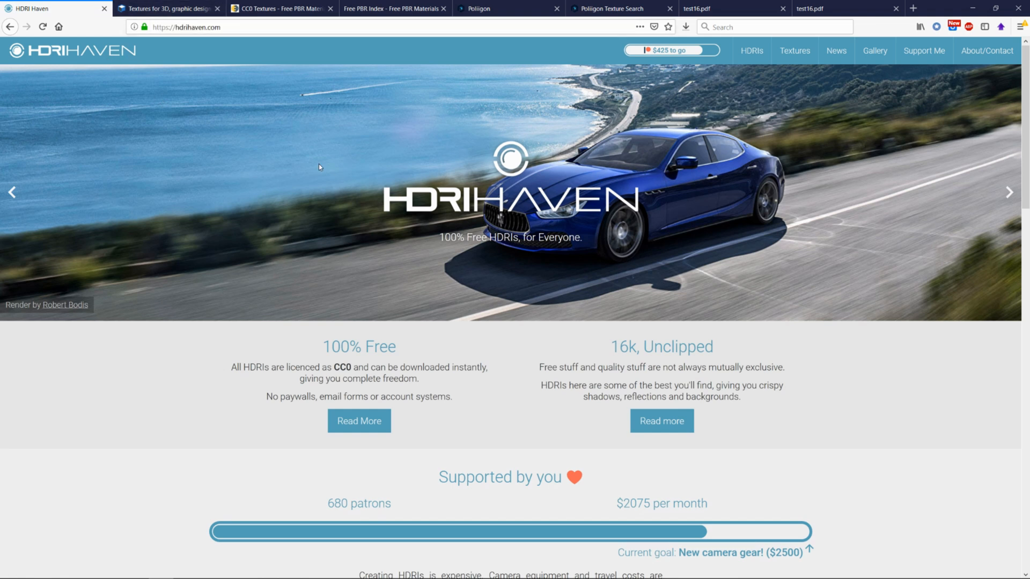
Bring up Textures.com and look over its material and photo texture categories.
click(166, 8)
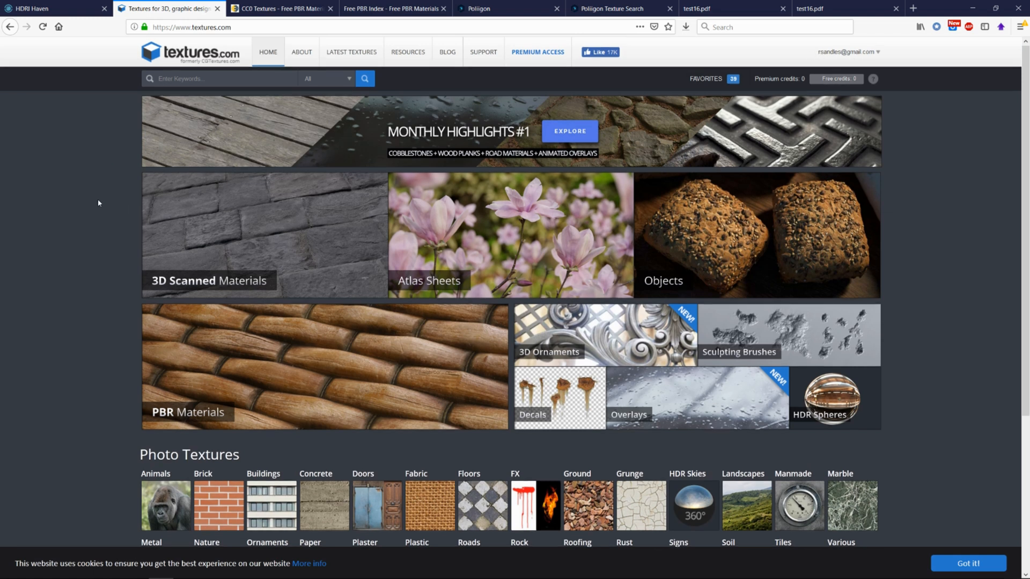
scroll(98, 199, down, 1)
scroll(98, 199, up, 1)
scroll(111, 207, down, 1)
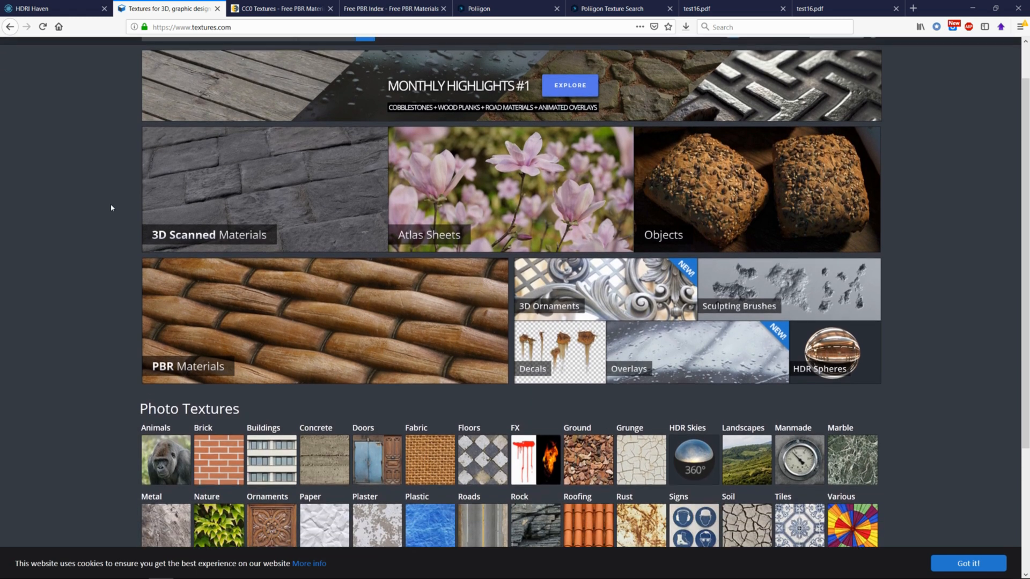
scroll(111, 208, up, 1)
scroll(112, 207, down, 1)
scroll(112, 208, down, 1)
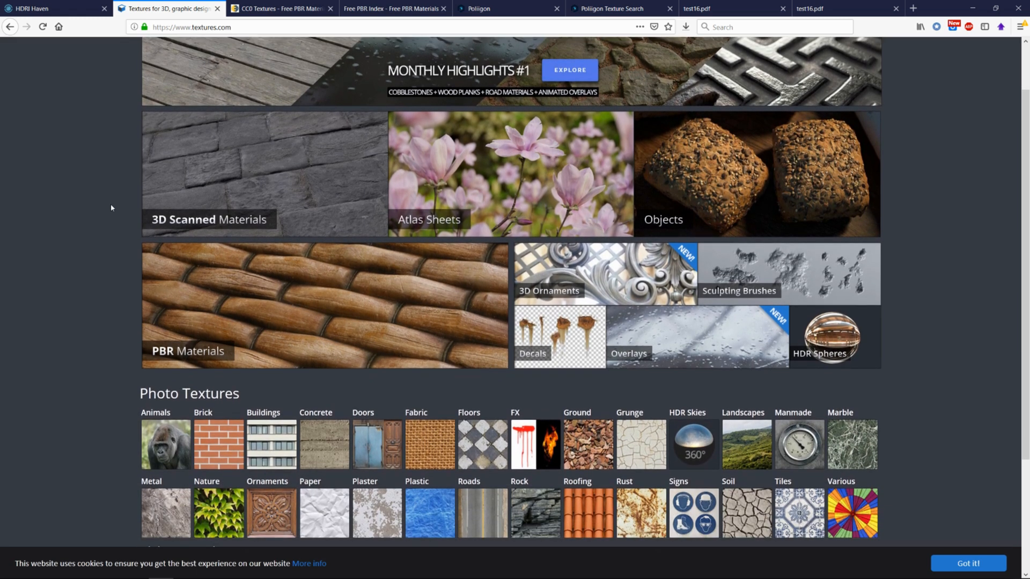
scroll(112, 208, up, 2)
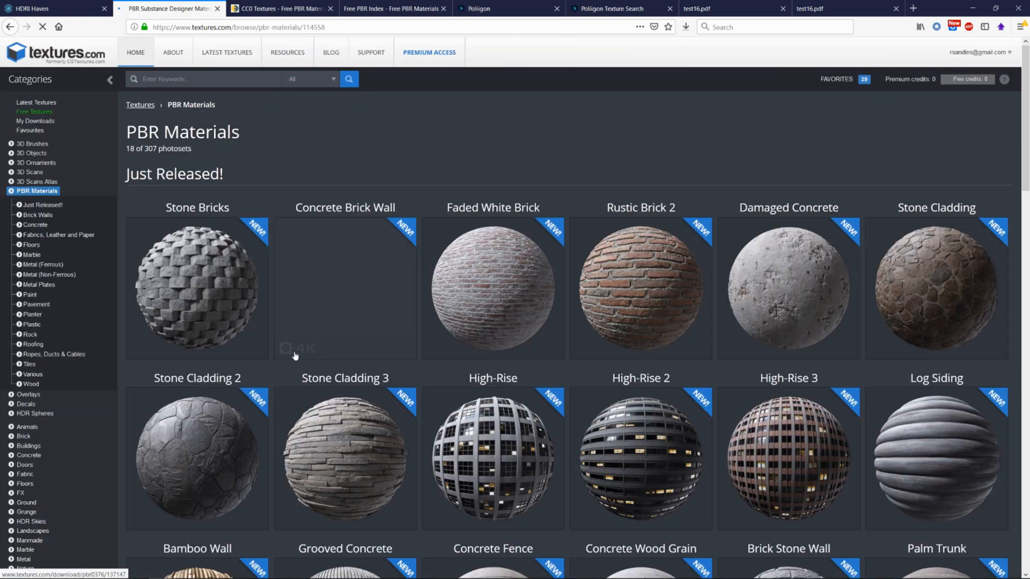
Browse the PBR Materials catalogue down to the Marble category.
scroll(338, 132, down, 4)
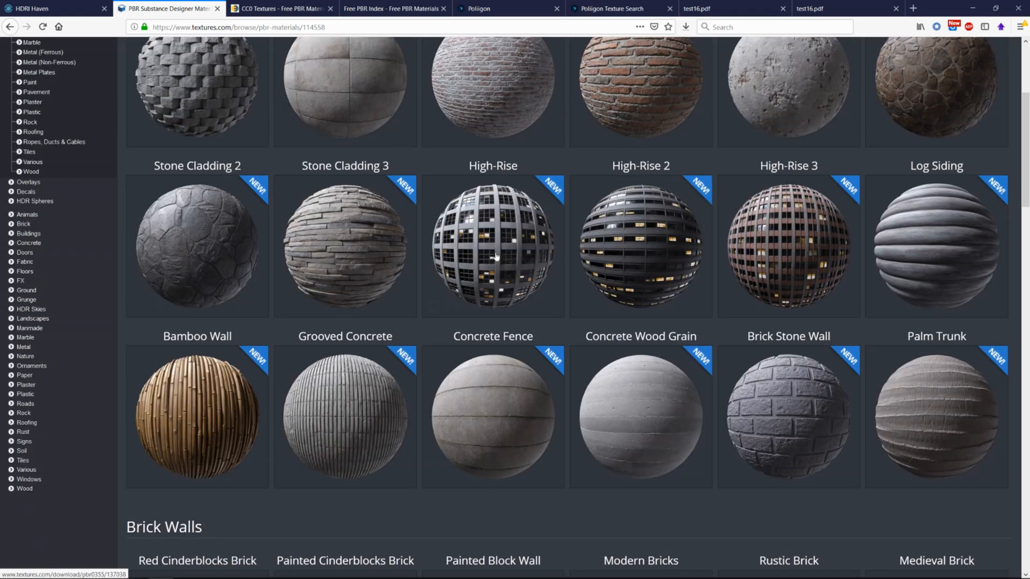
scroll(432, 245, down, 8)
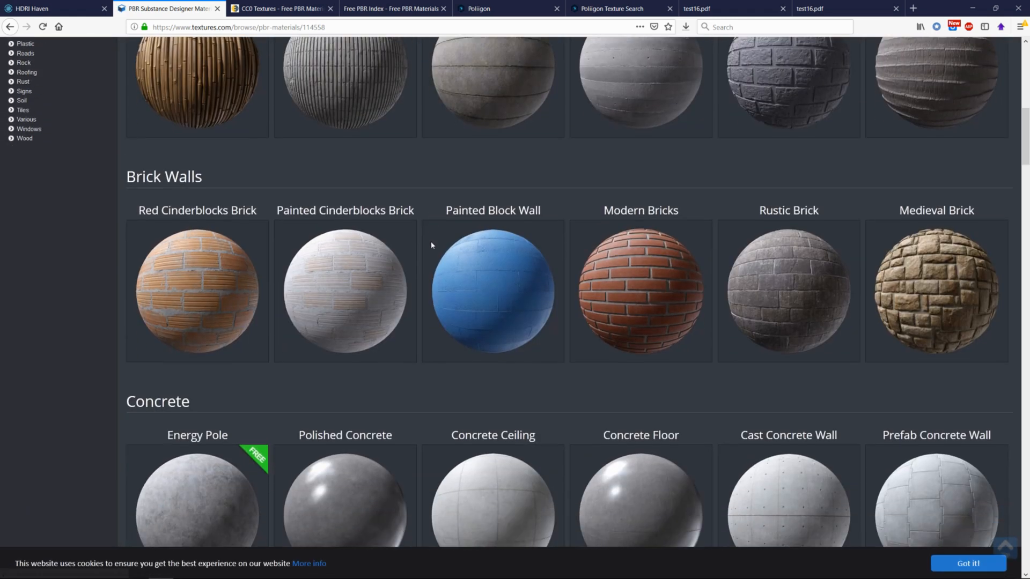
scroll(432, 245, down, 12)
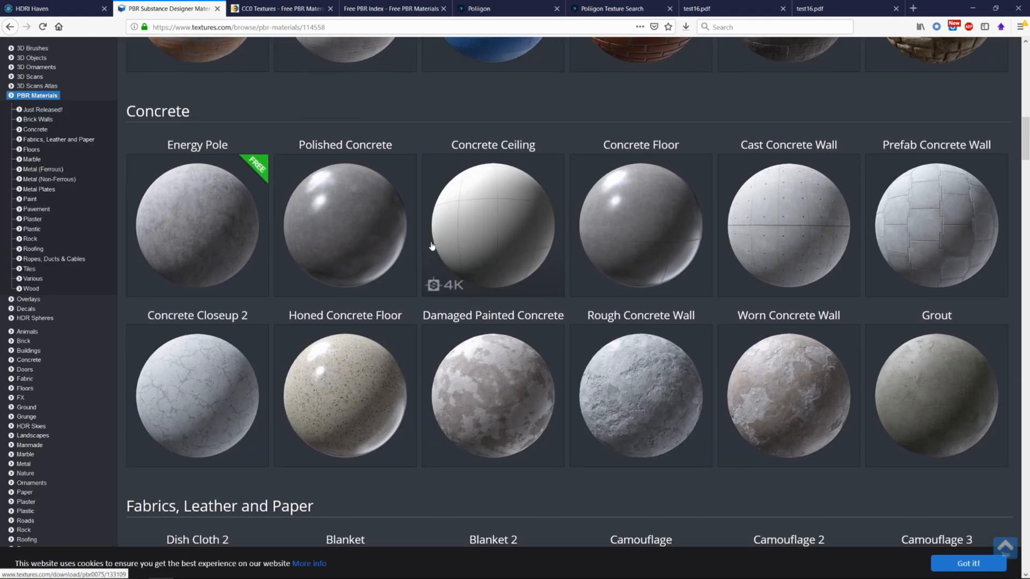
scroll(432, 245, down, 15)
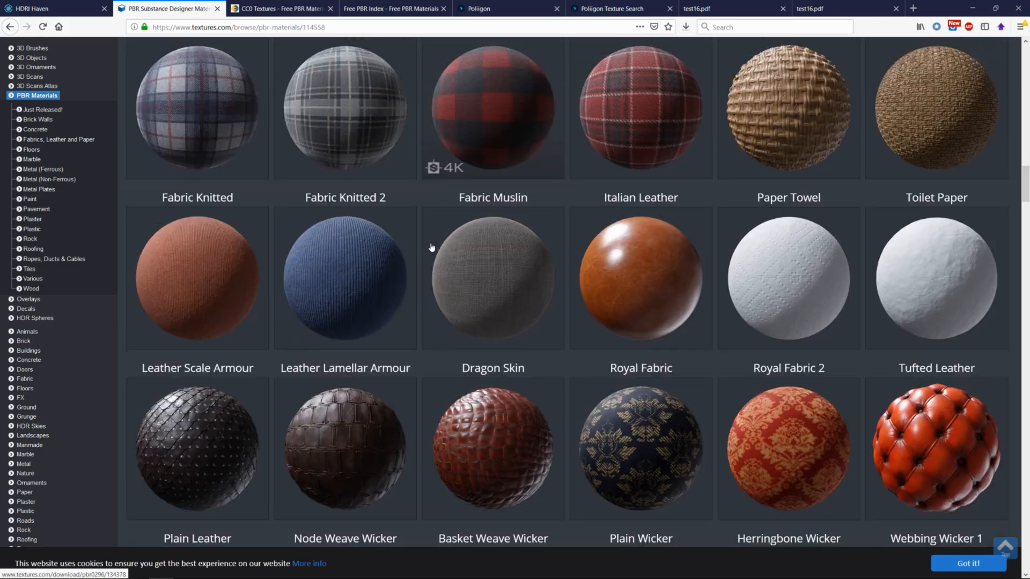
scroll(426, 251, down, 13)
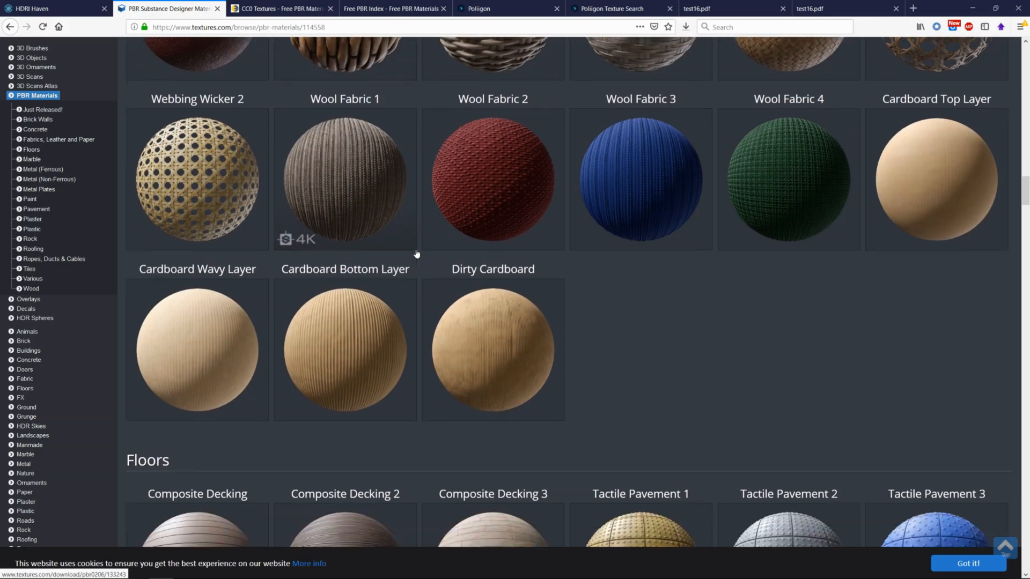
scroll(416, 254, down, 13)
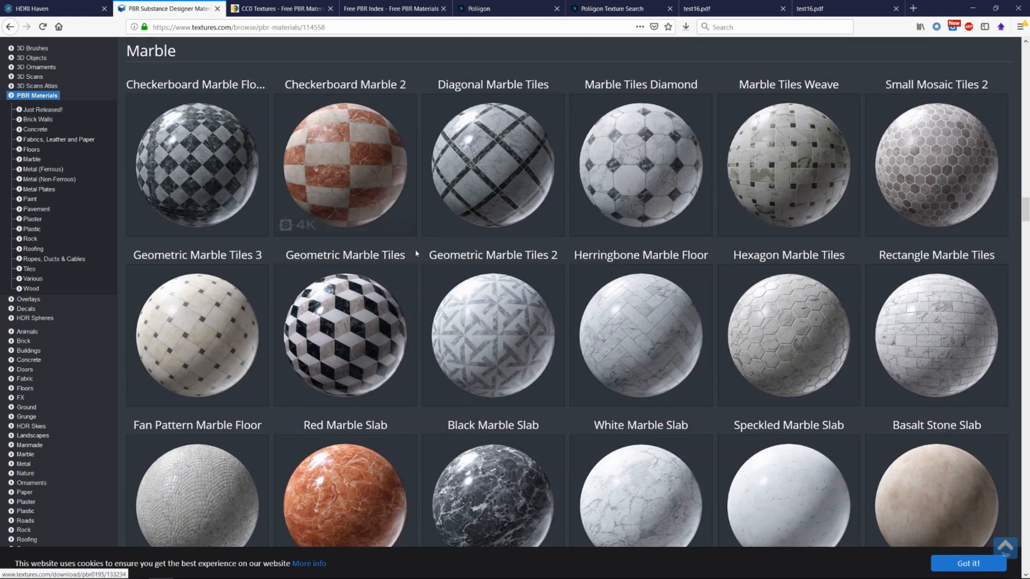
scroll(416, 254, up, 5)
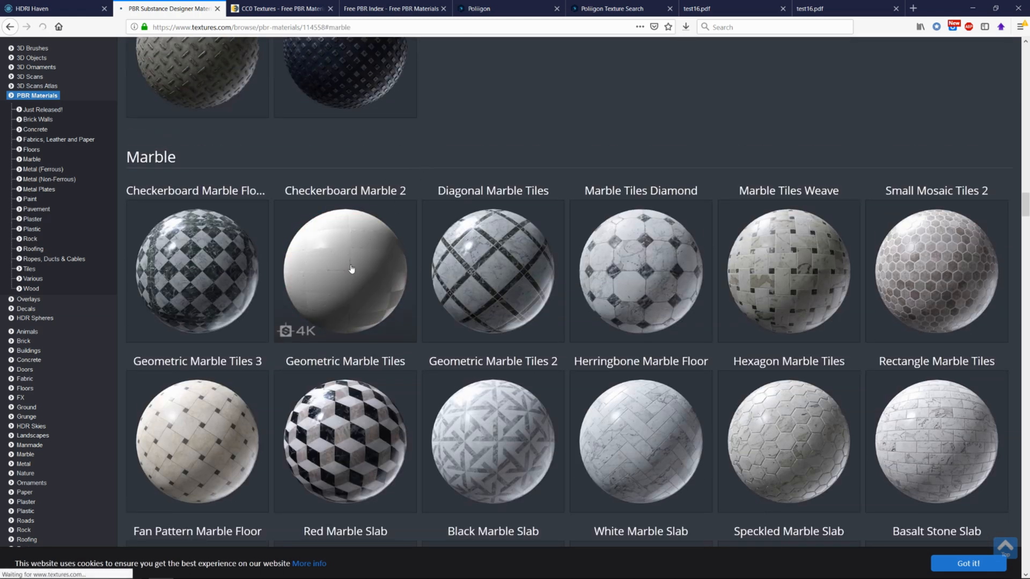
Open the Checkerboard Marble 2 material and examine its flat maps.
click(351, 268)
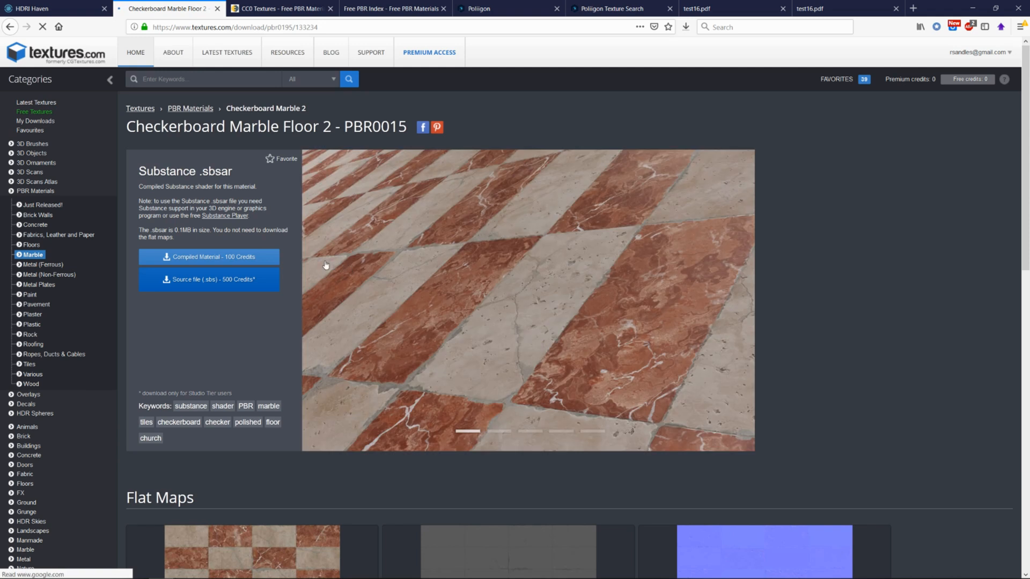
scroll(325, 265, down, 7)
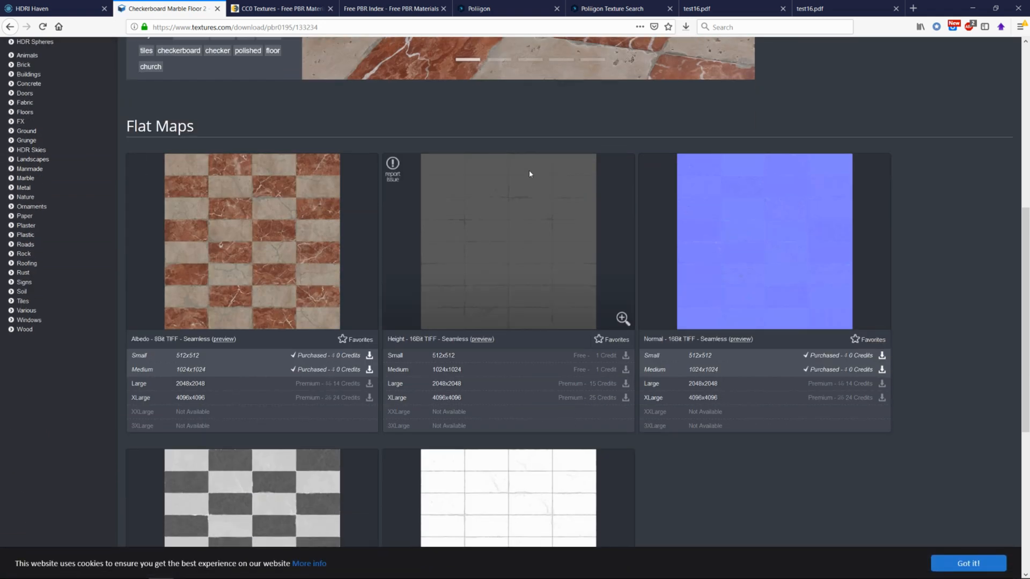
scroll(465, 219, down, 2)
scroll(428, 228, up, 4)
scroll(424, 237, down, 4)
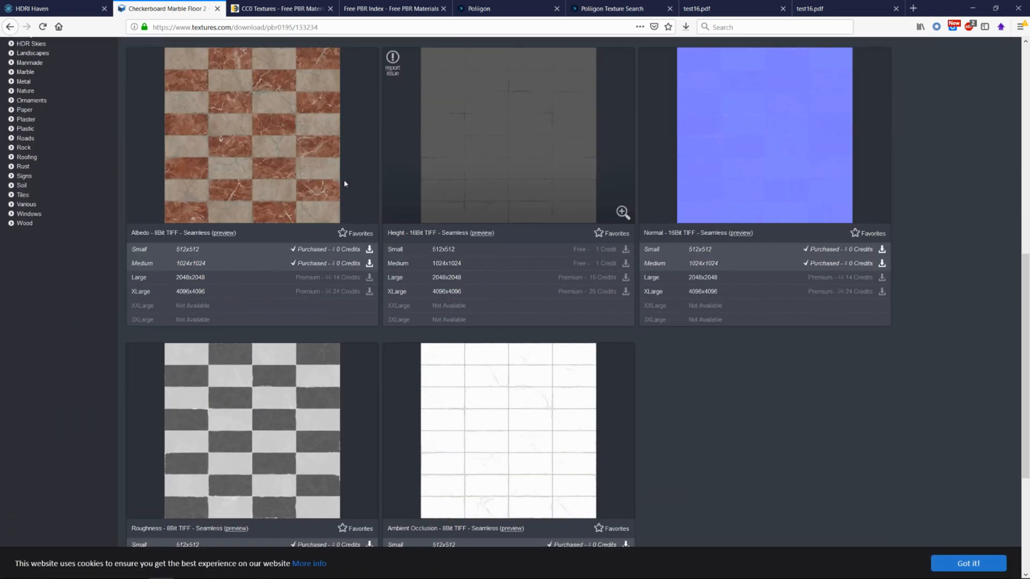
scroll(364, 221, up, 2)
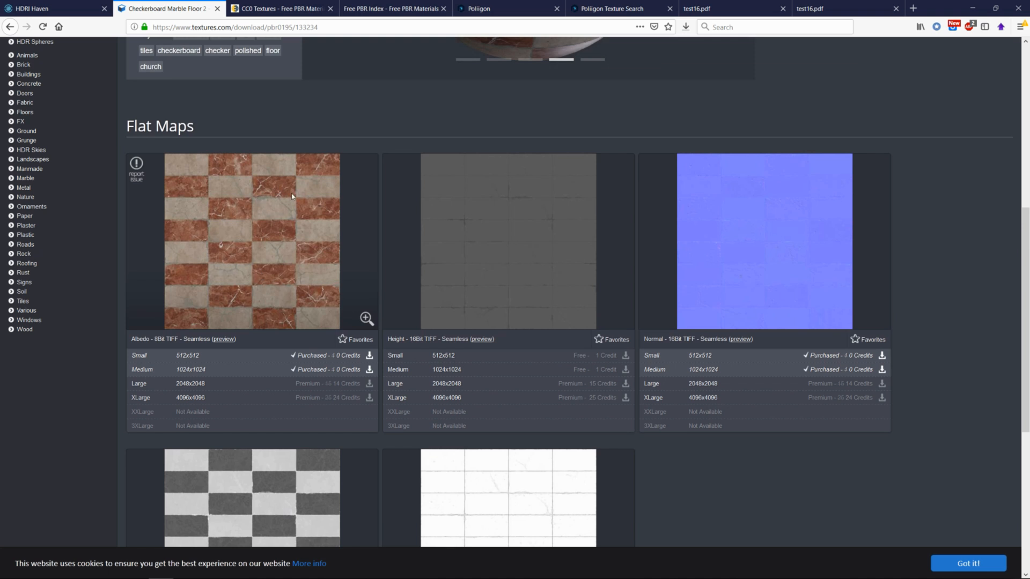
click(210, 370)
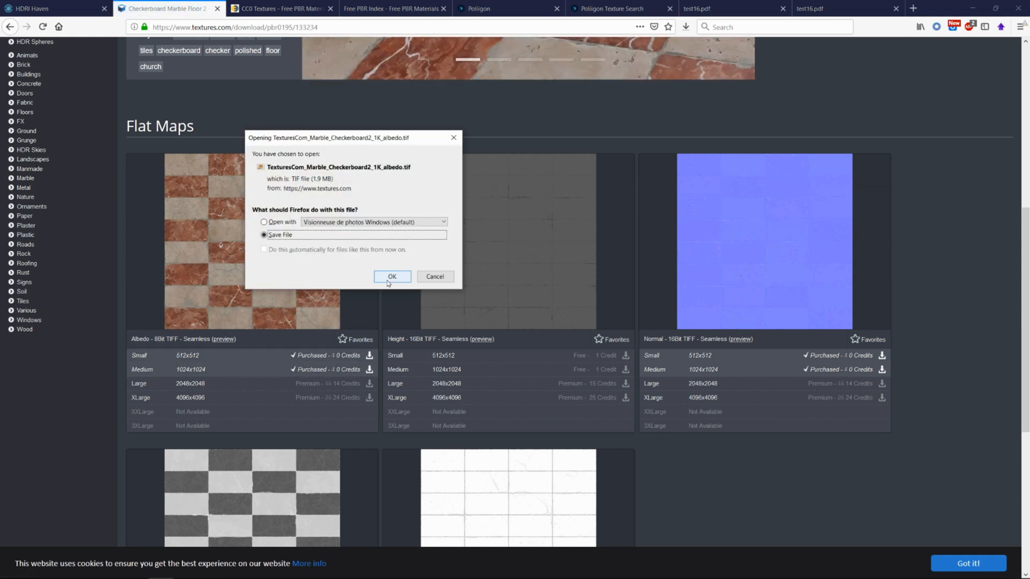
click(388, 279)
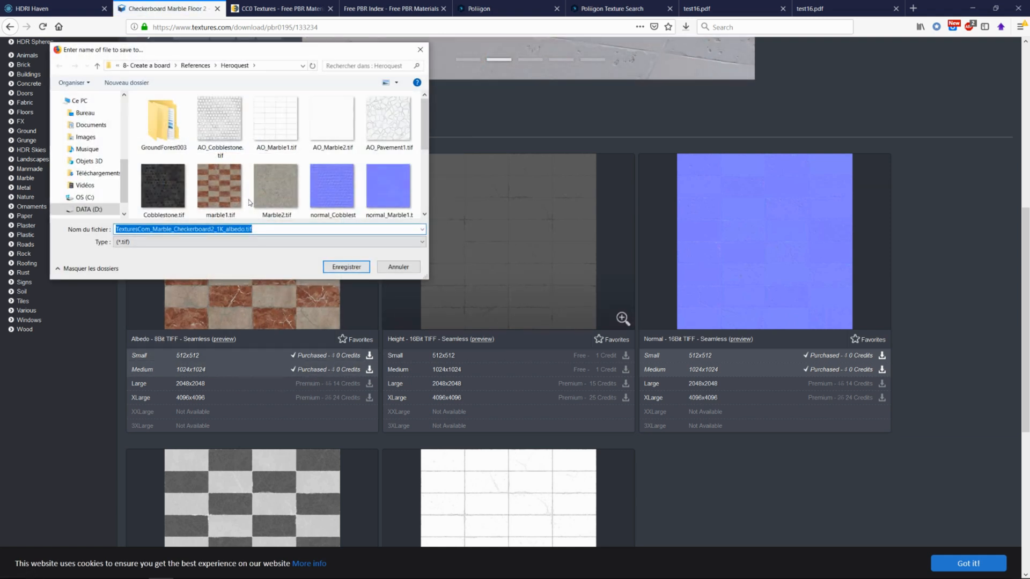
click(219, 199)
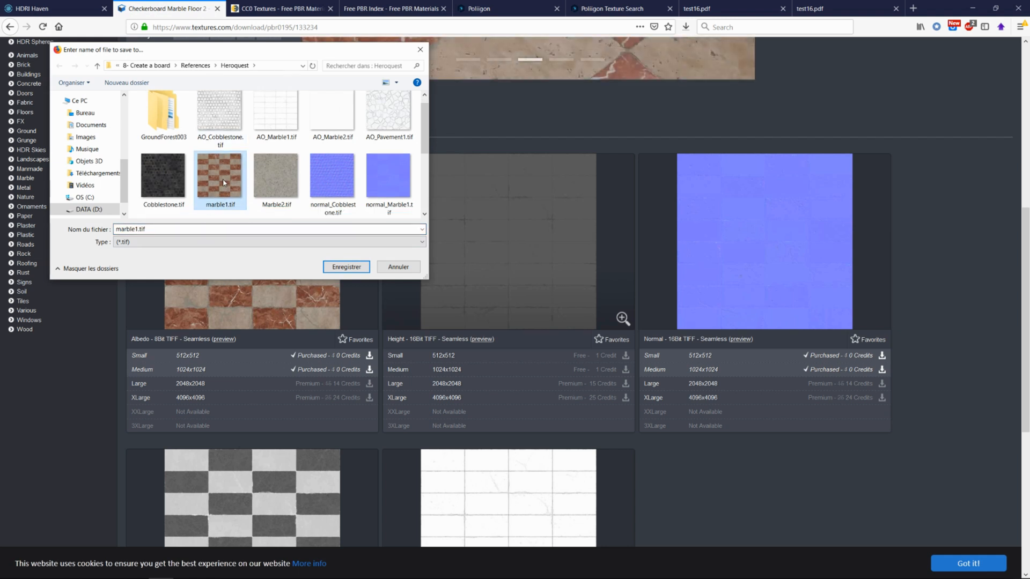
click(385, 270)
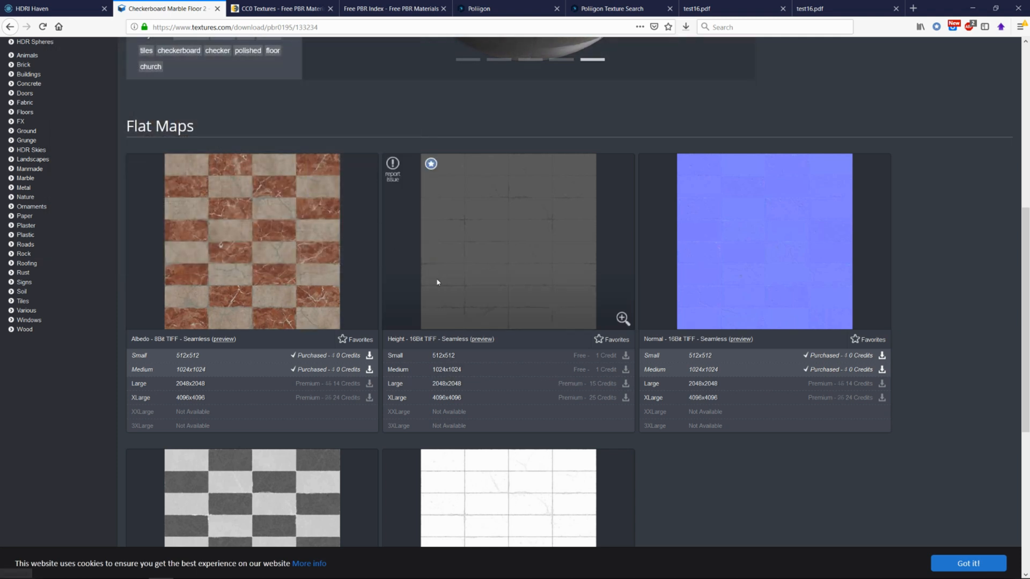
Save the medium 1024x1024 normal map as normal_marble1.tif in the Heroquest references folder, replacing the existing file.
scroll(515, 298, down, 2)
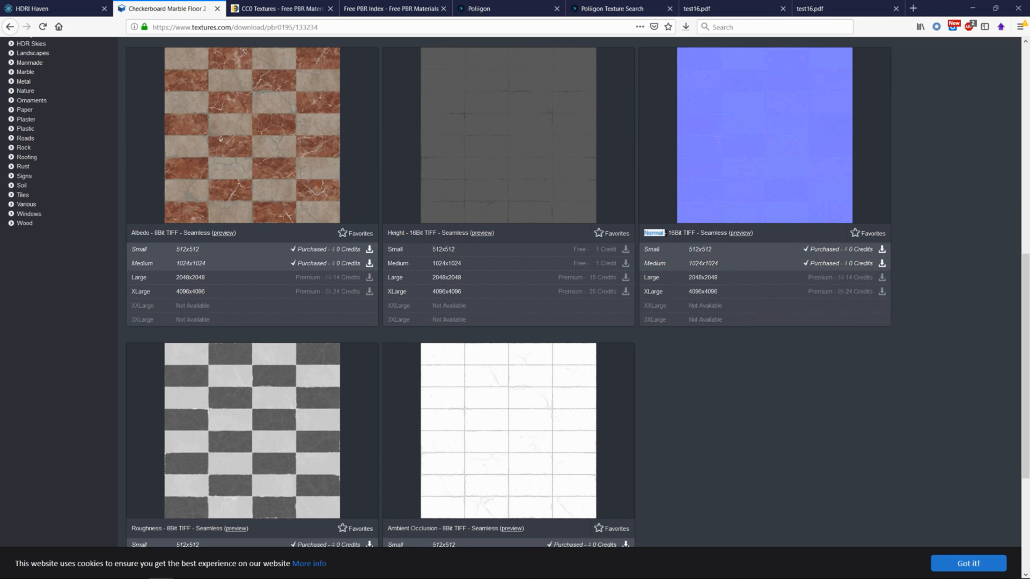
click(676, 264)
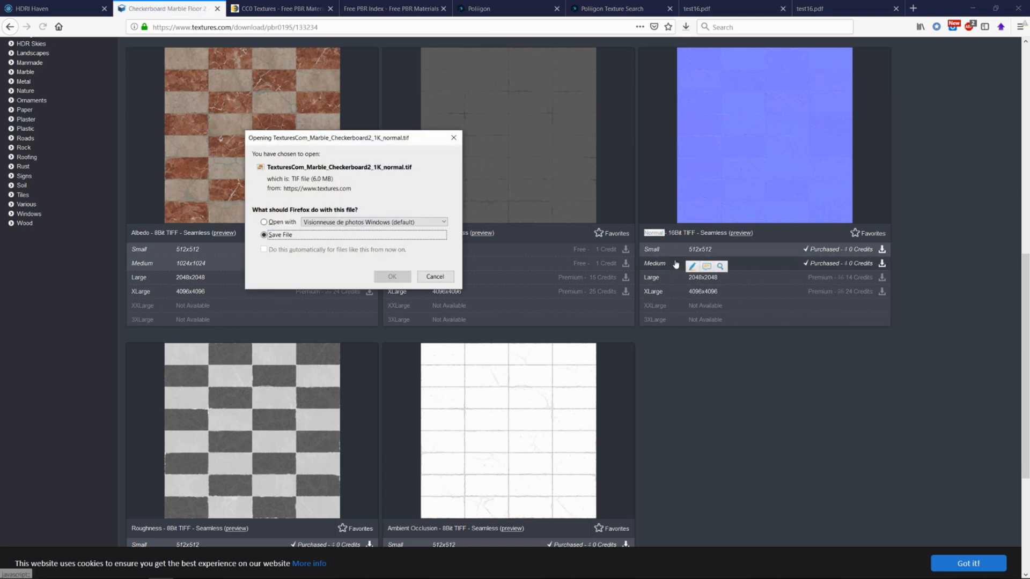
click(392, 276)
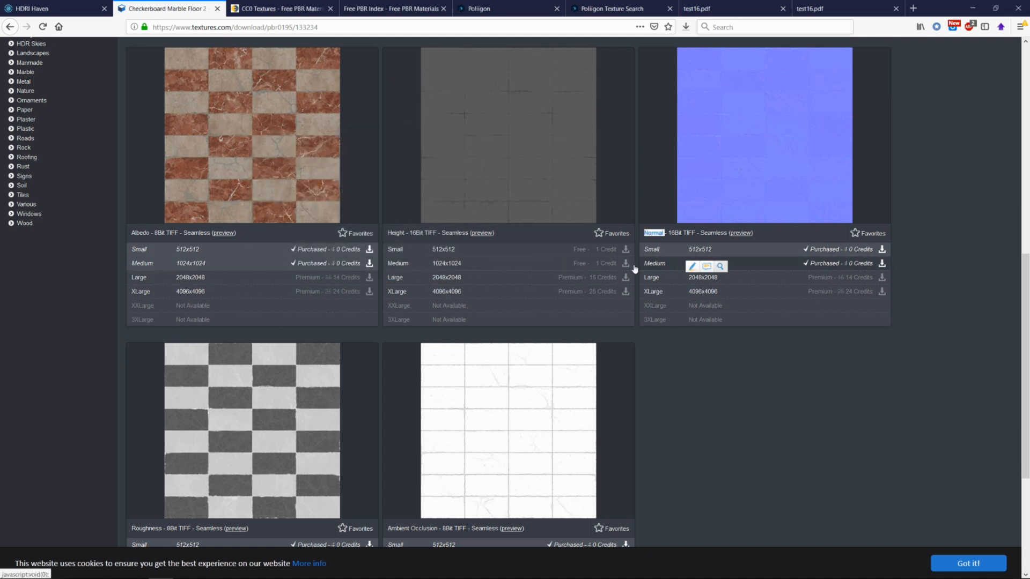
click(760, 269)
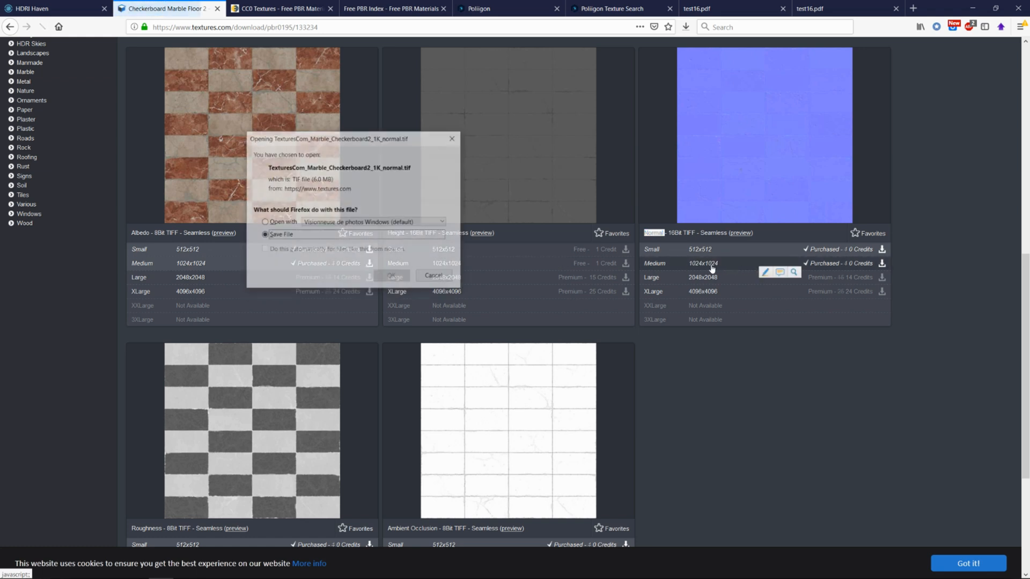
click(391, 276)
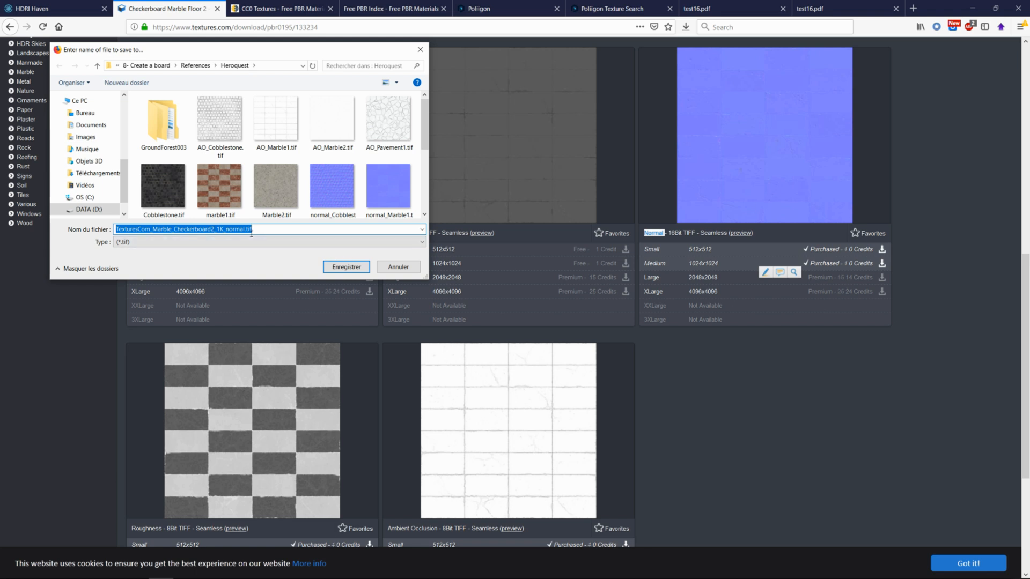
click(220, 213)
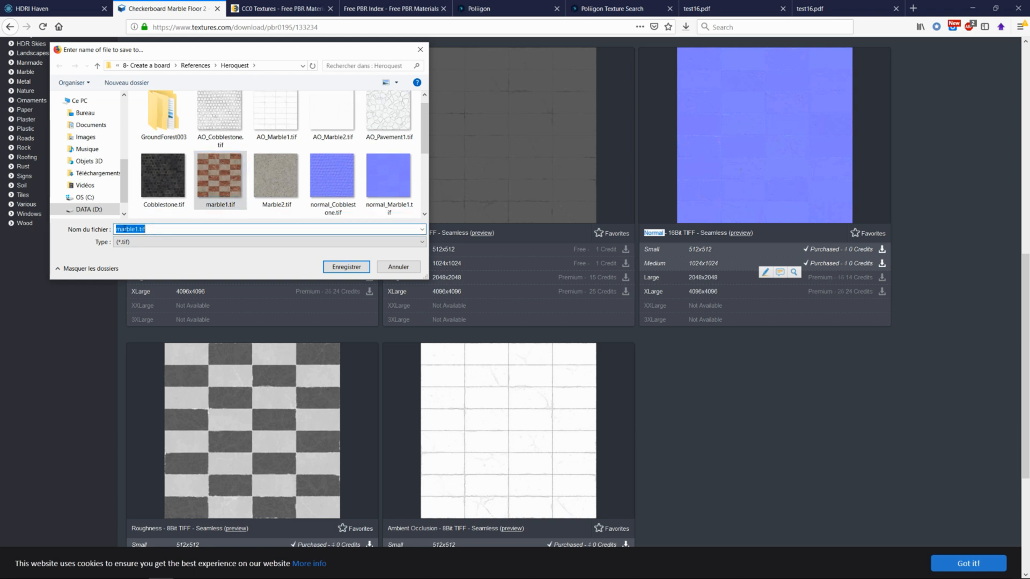
click(116, 229)
text(normal_)
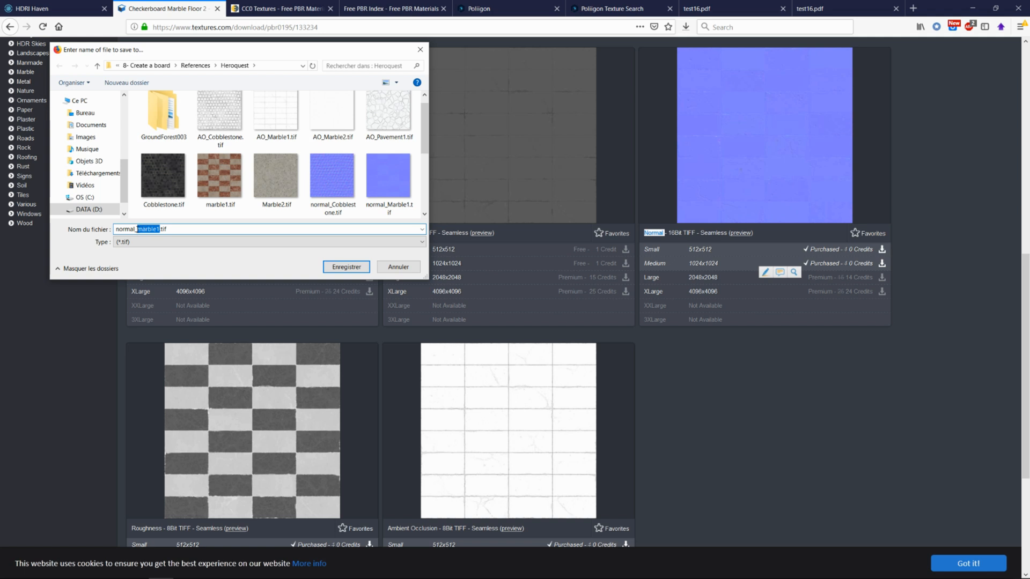
click(150, 229)
drag(159, 230, 147, 231)
click(347, 267)
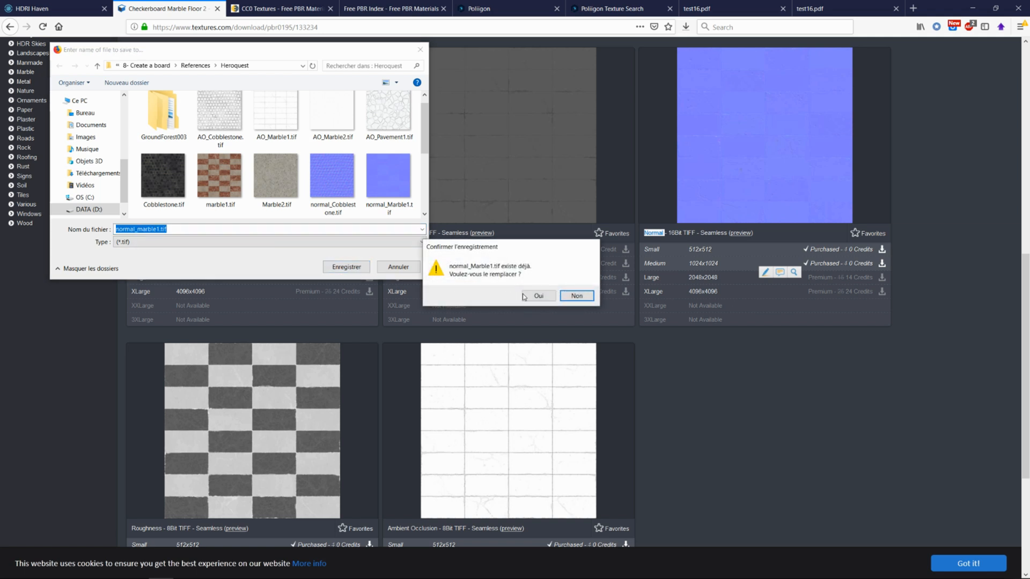
click(537, 295)
Save the medium 1024x1024 roughness map as roughness_marble1 in the Heroquest references folder, replacing the existing file.
scroll(704, 273, down, 2)
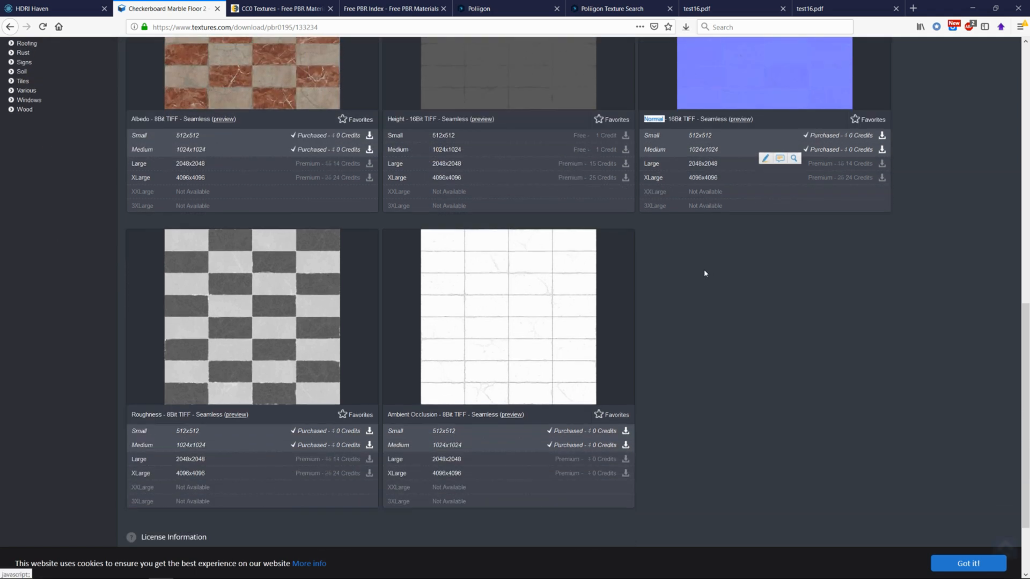
scroll(704, 273, down, 1)
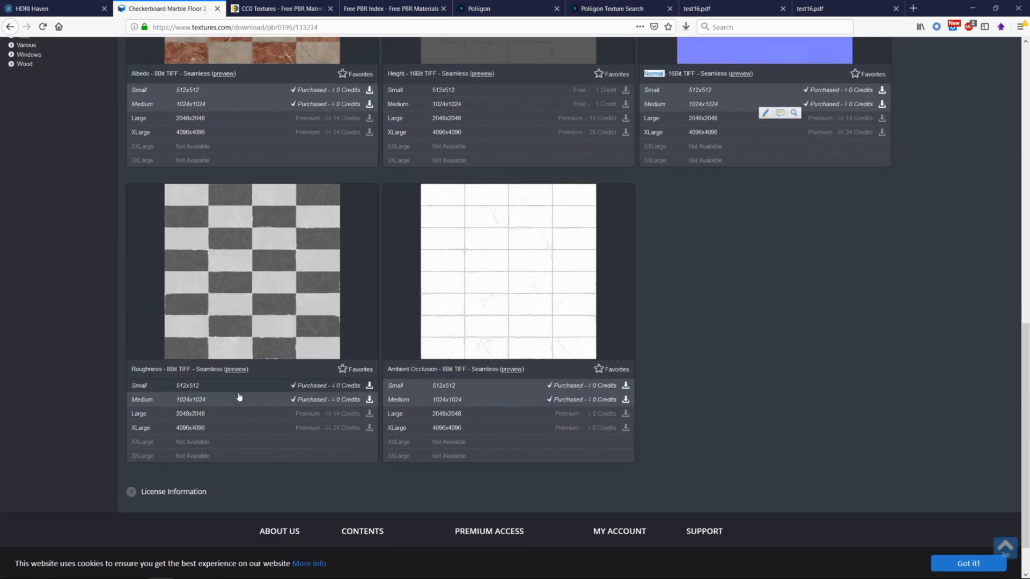
click(194, 399)
click(380, 274)
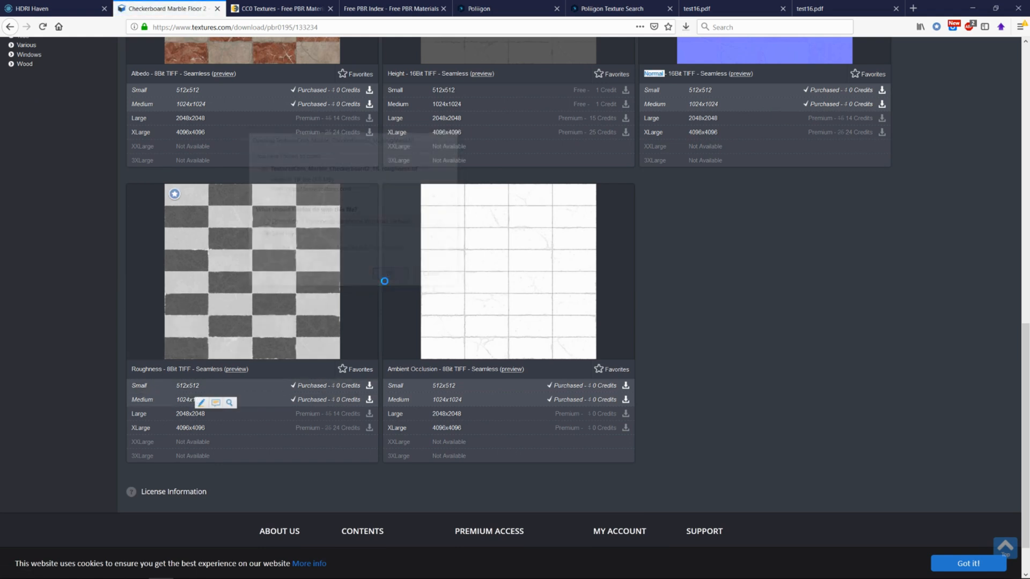
text(rou)
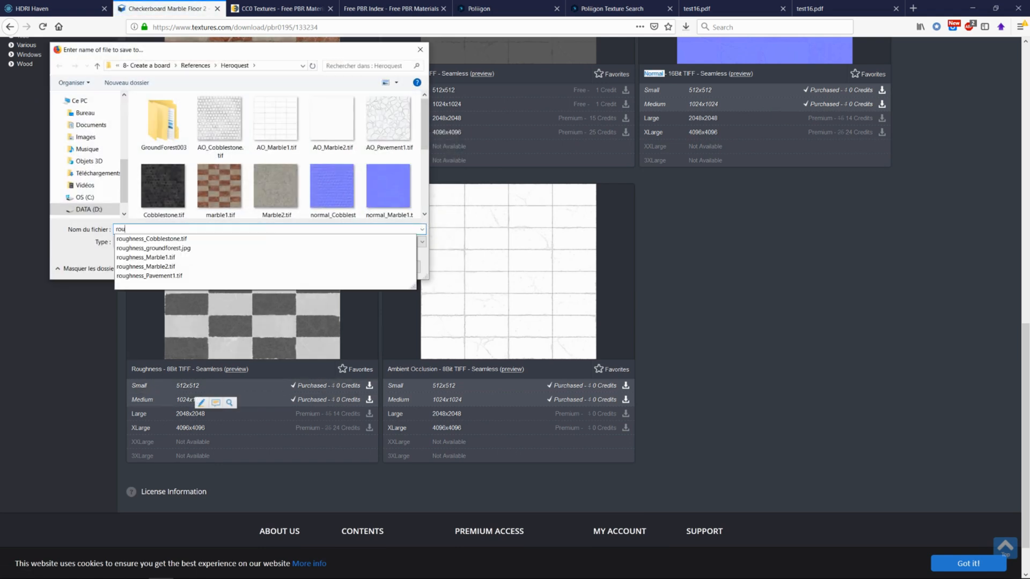
text(ghness_marble1)
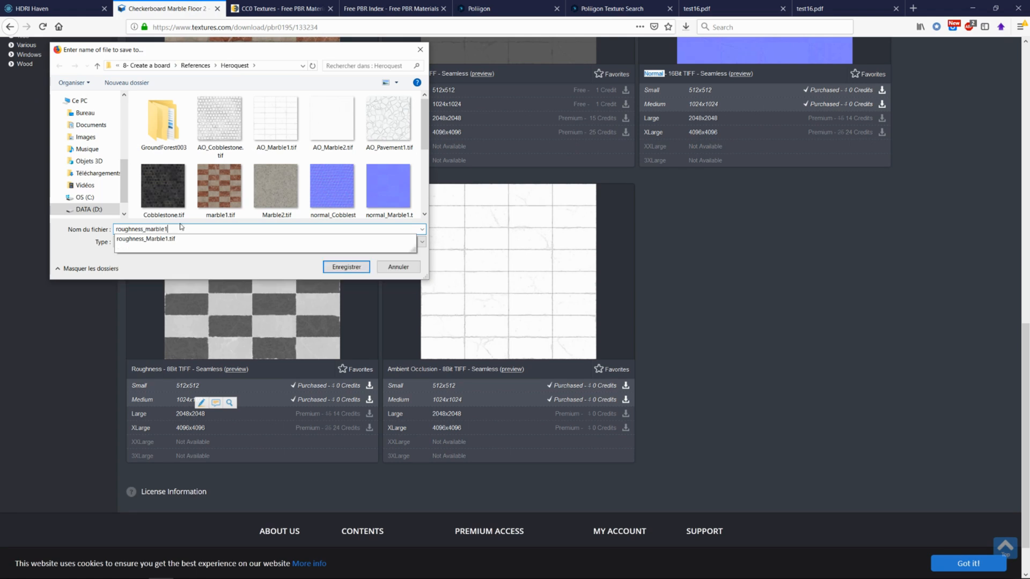
click(346, 267)
click(538, 296)
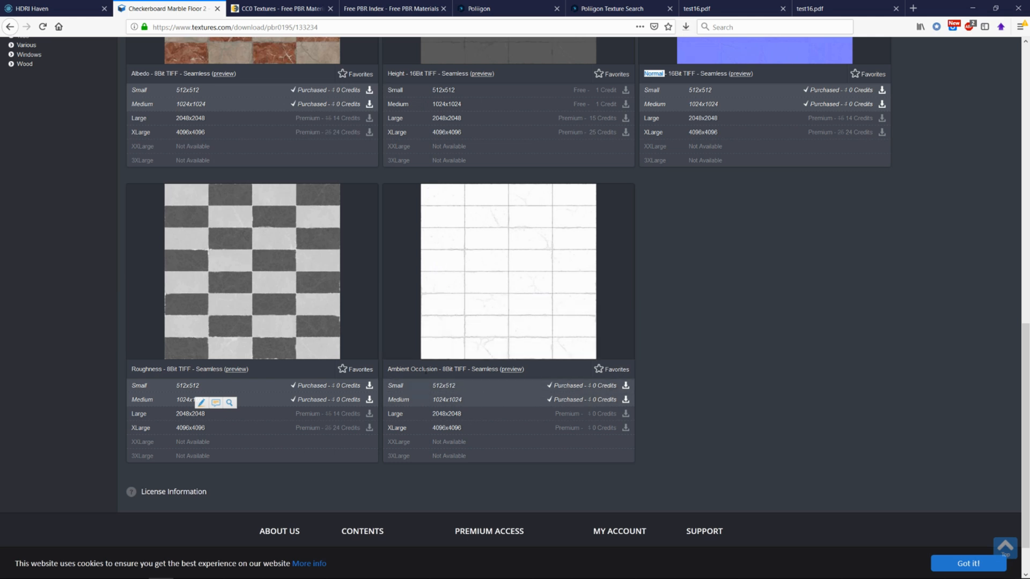
Save the medium 1024x1024 ambient occlusion map as AO_marble1 in the Heroquest references folder, replacing the existing file.
click(434, 399)
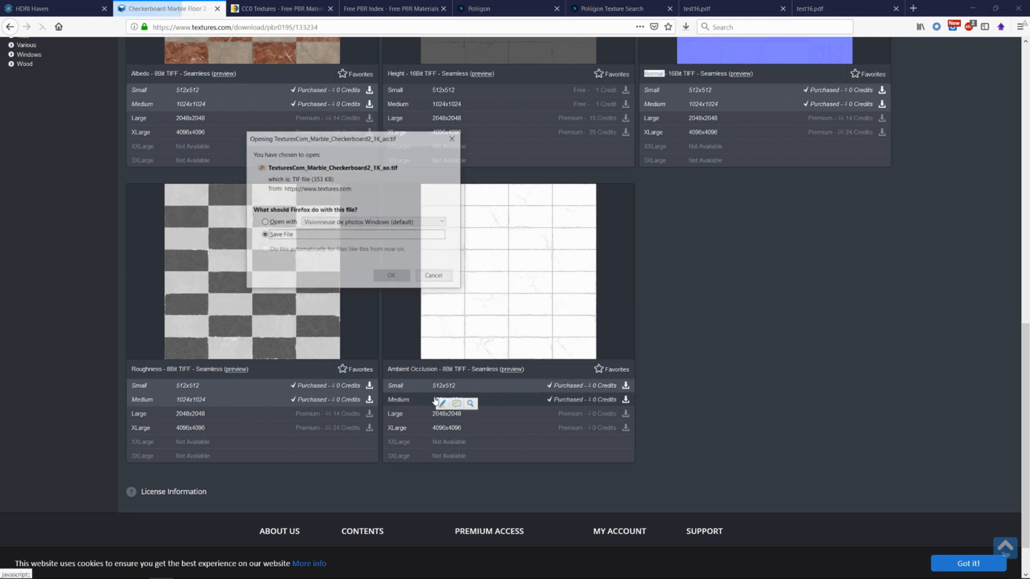
click(392, 276)
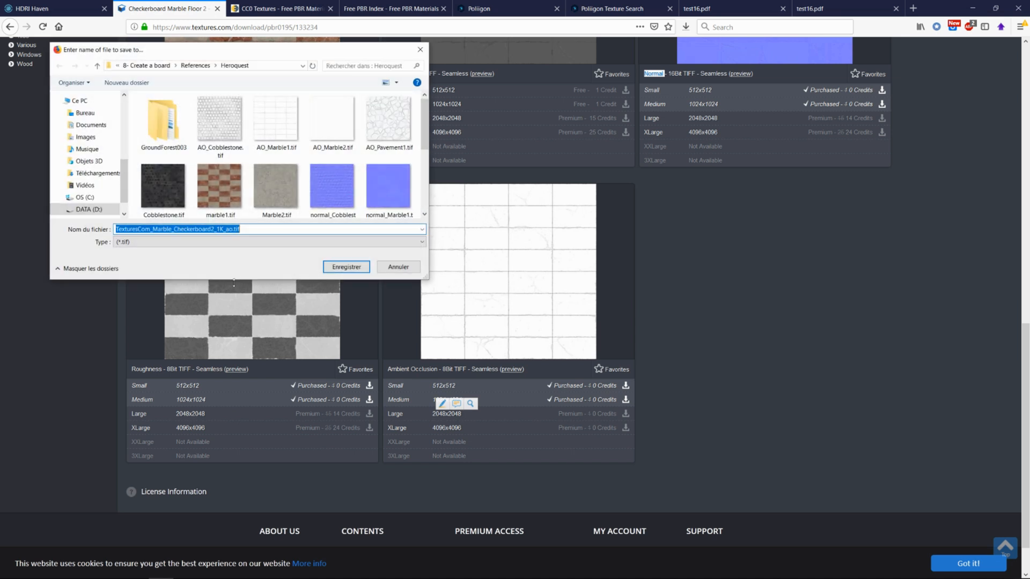
text(AO)
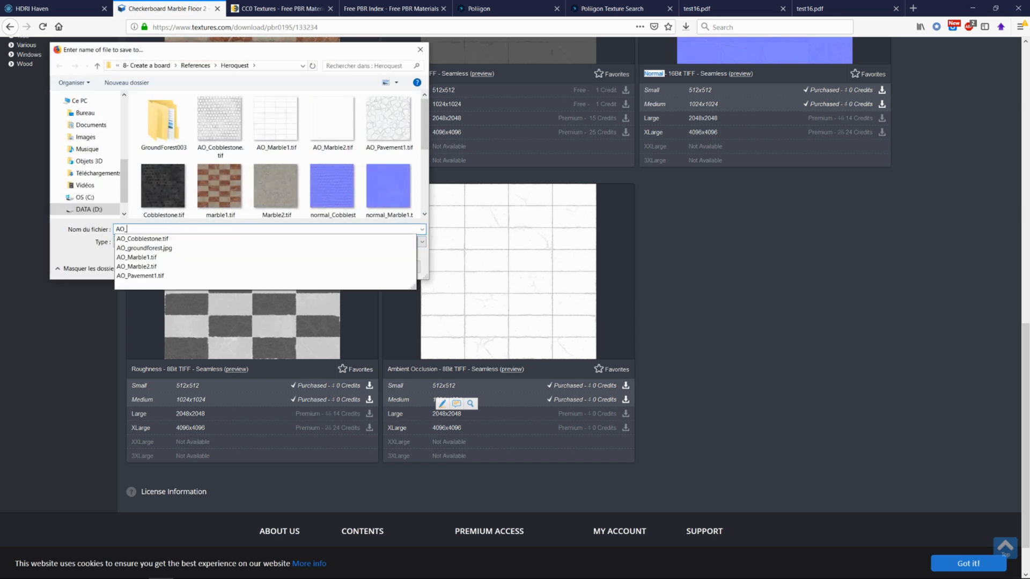
text(_marble1)
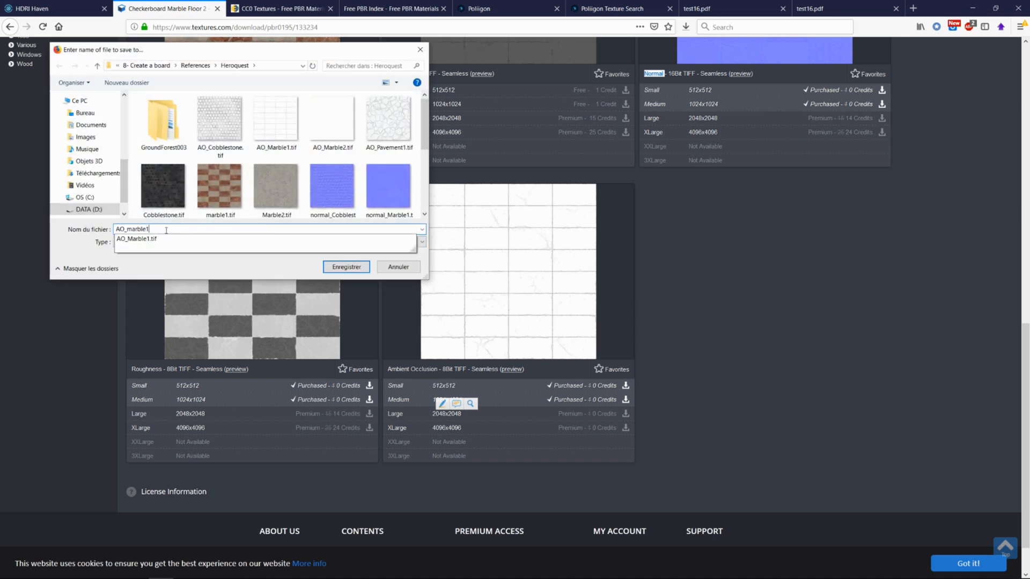
click(345, 267)
click(533, 298)
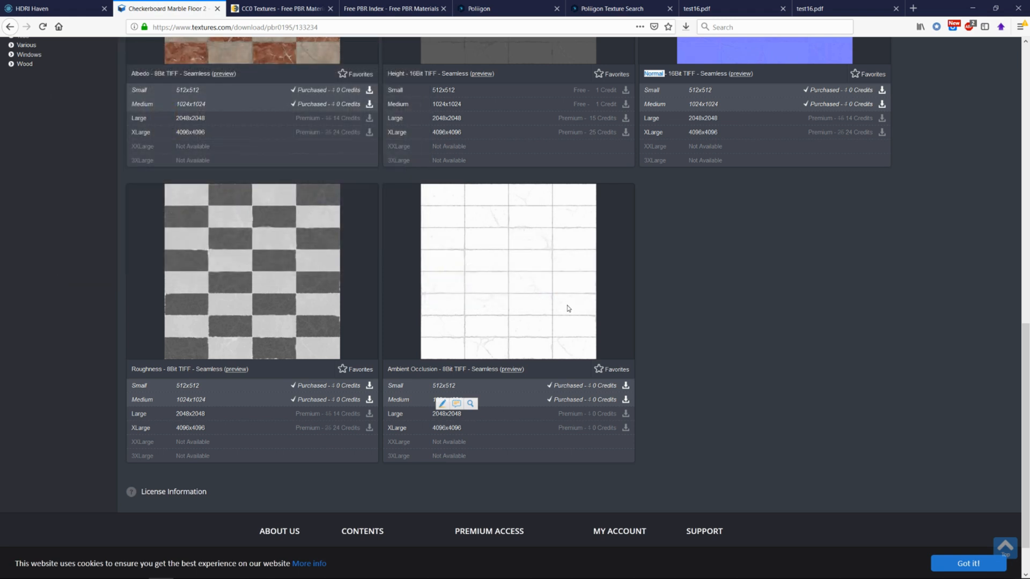
Review the Checkerboard Marble Floor 2 flat maps and their available download sizes.
scroll(677, 282, up, 5)
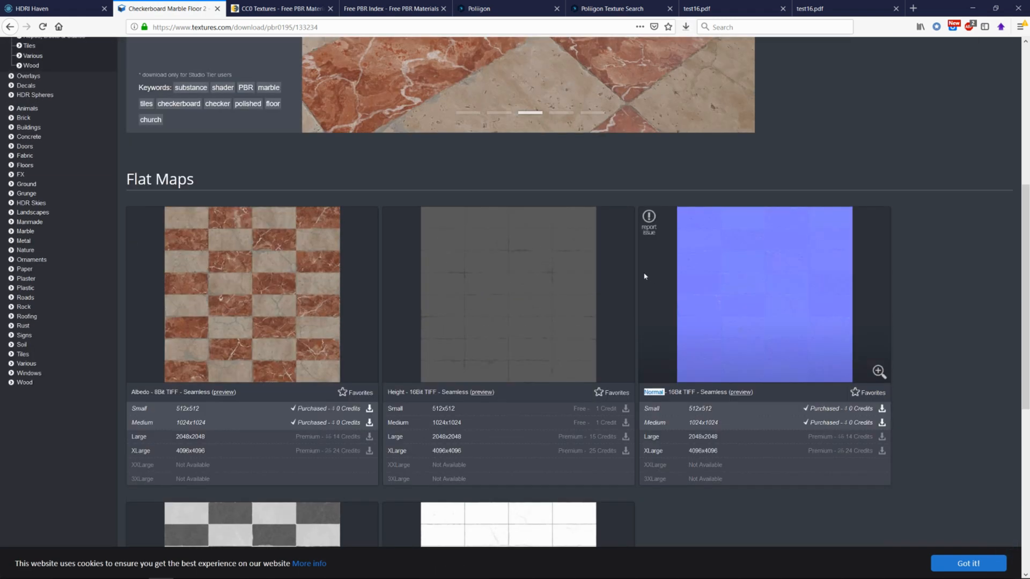
scroll(640, 275, down, 4)
scroll(642, 300, down, 1)
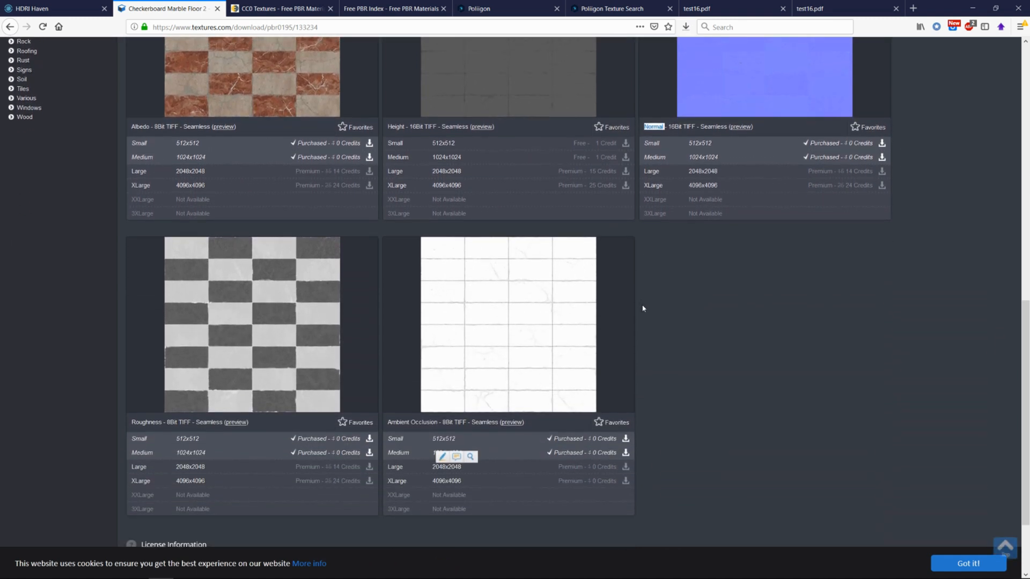
scroll(642, 307, up, 2)
scroll(643, 310, down, 1)
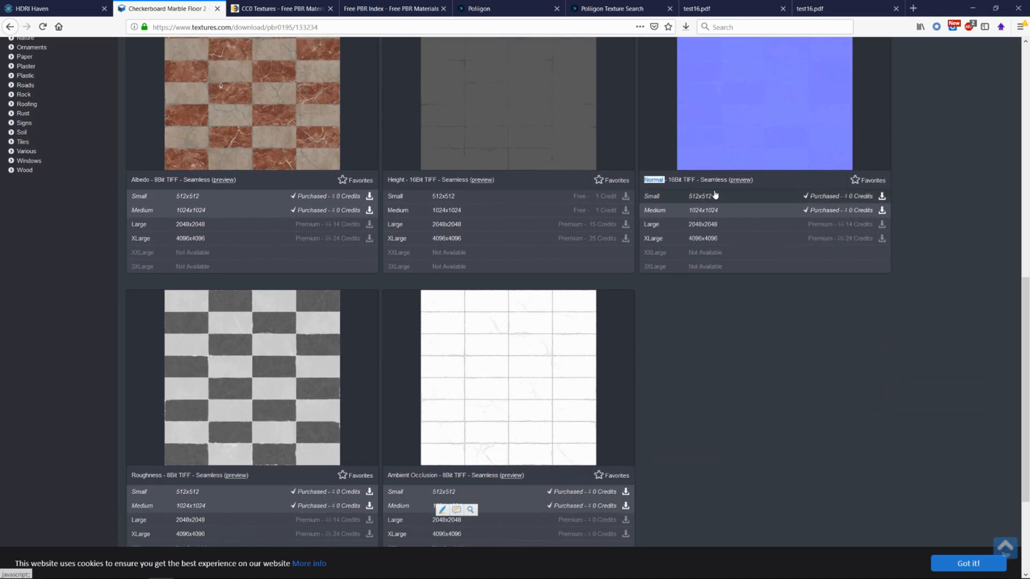
scroll(713, 198, down, 2)
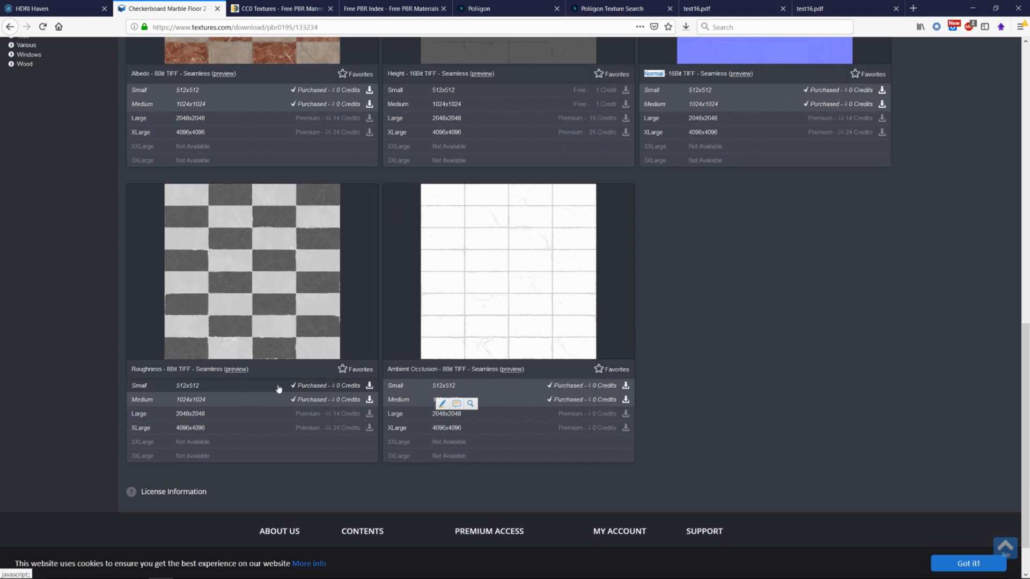
scroll(279, 388, up, 4)
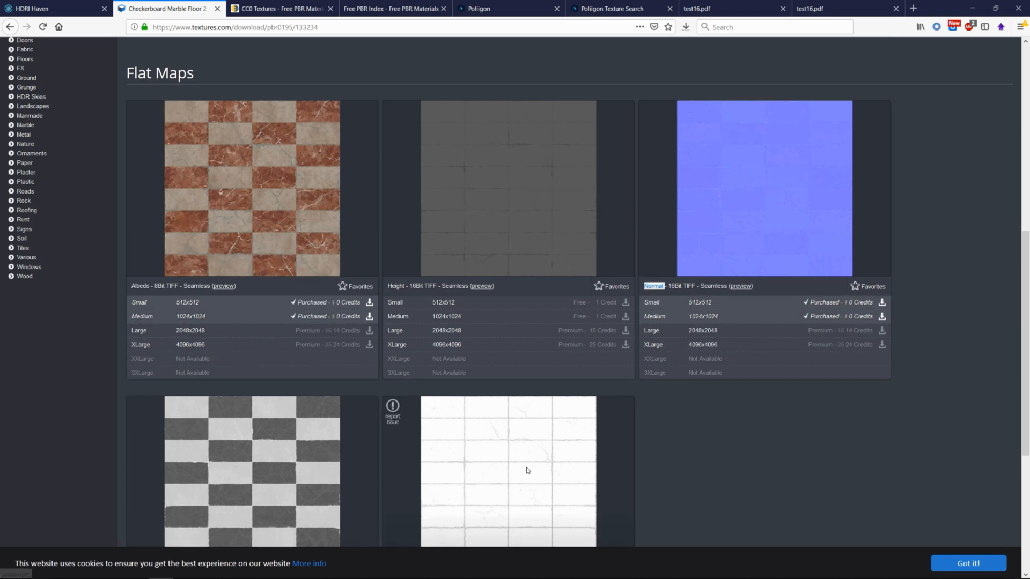
scroll(536, 472, down, 3)
scroll(617, 375, up, 10)
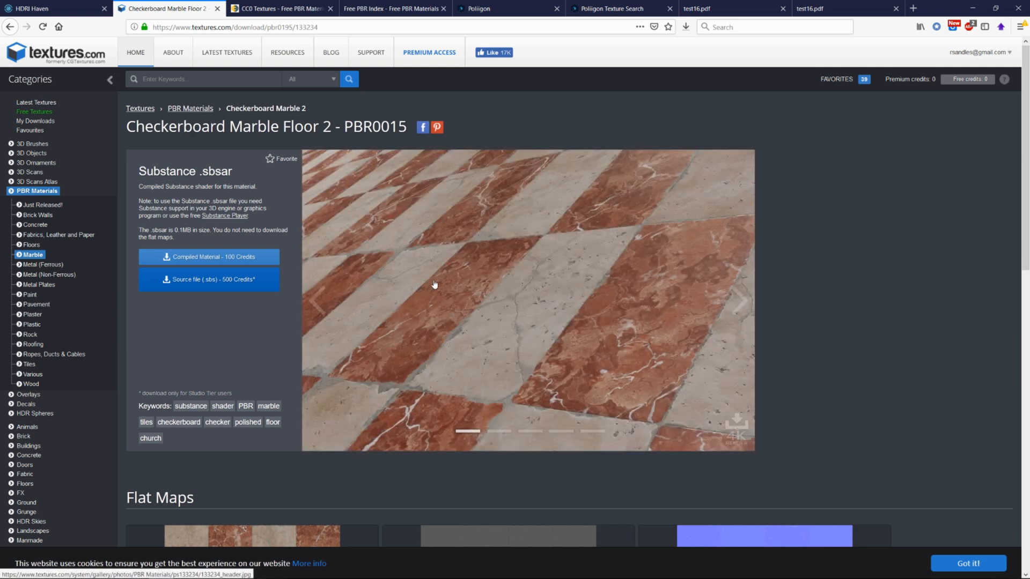
Look over the home pages of CC0 Textures, Free PBR and HDRI Haven, along with the Poliigon page.
click(273, 15)
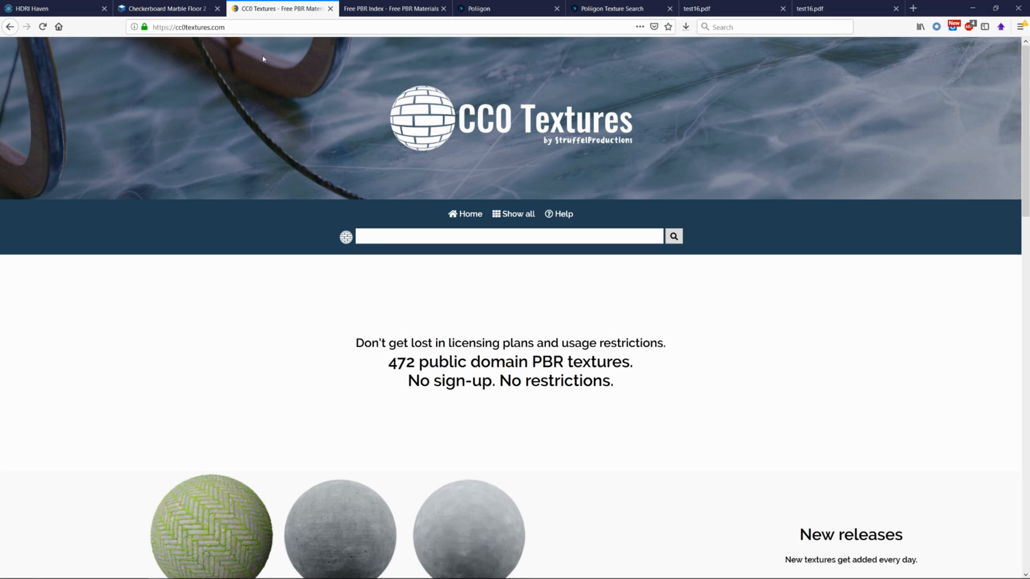
click(407, 10)
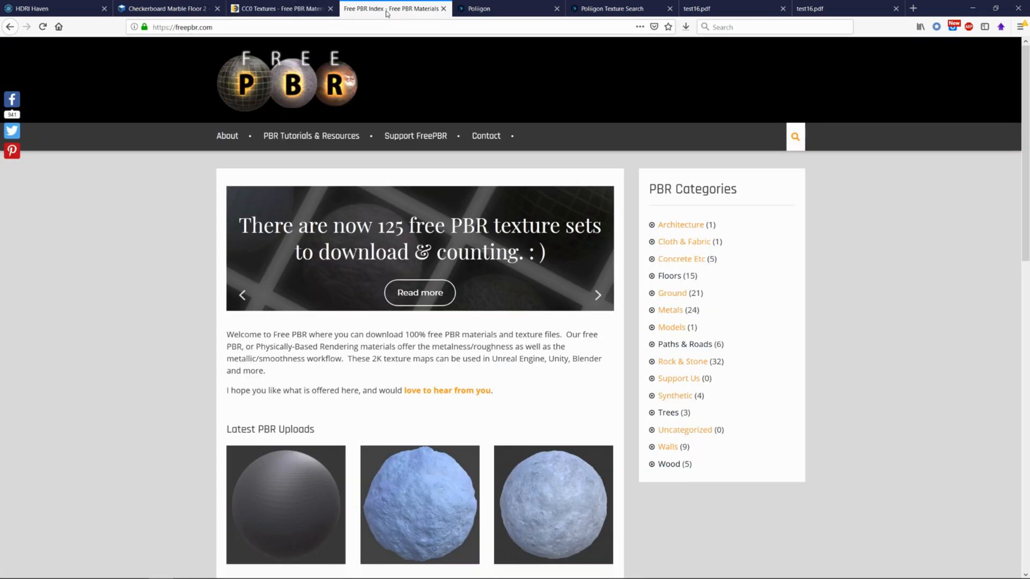
click(498, 10)
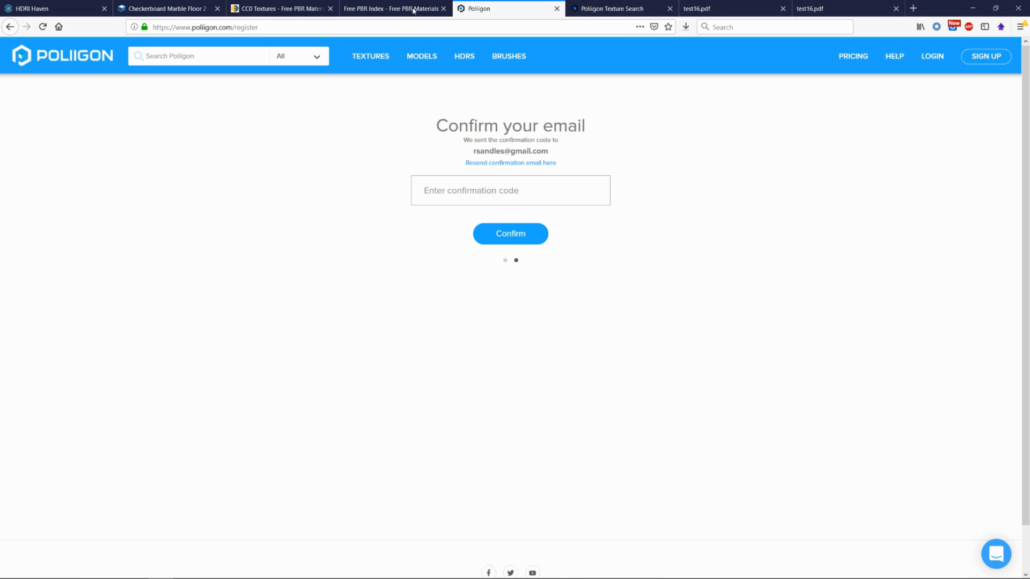
click(150, 7)
click(54, 9)
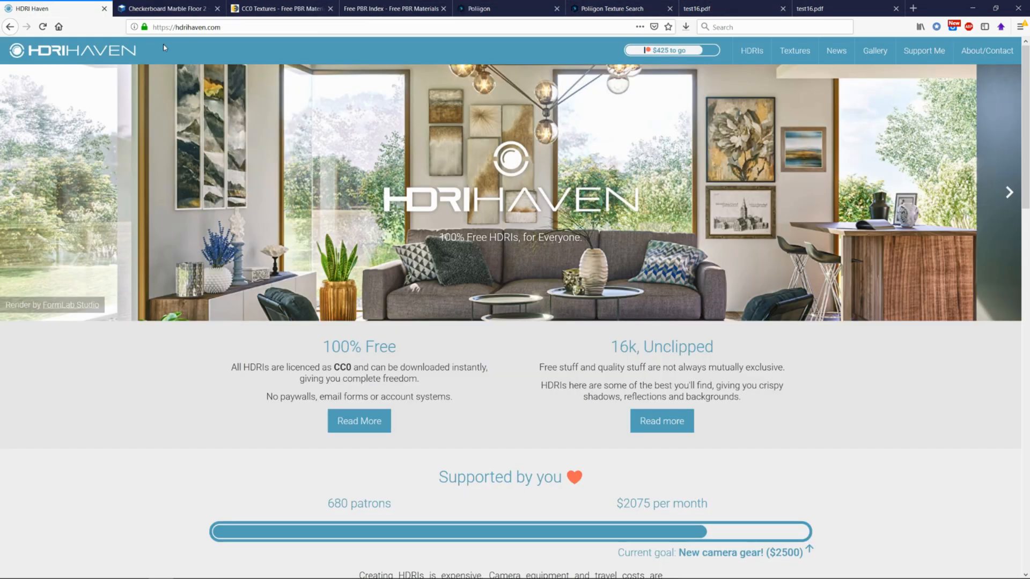
Open the medieval_blocks_05 material from Texture Haven's full texture catalogue and examine its downloadable maps.
click(799, 59)
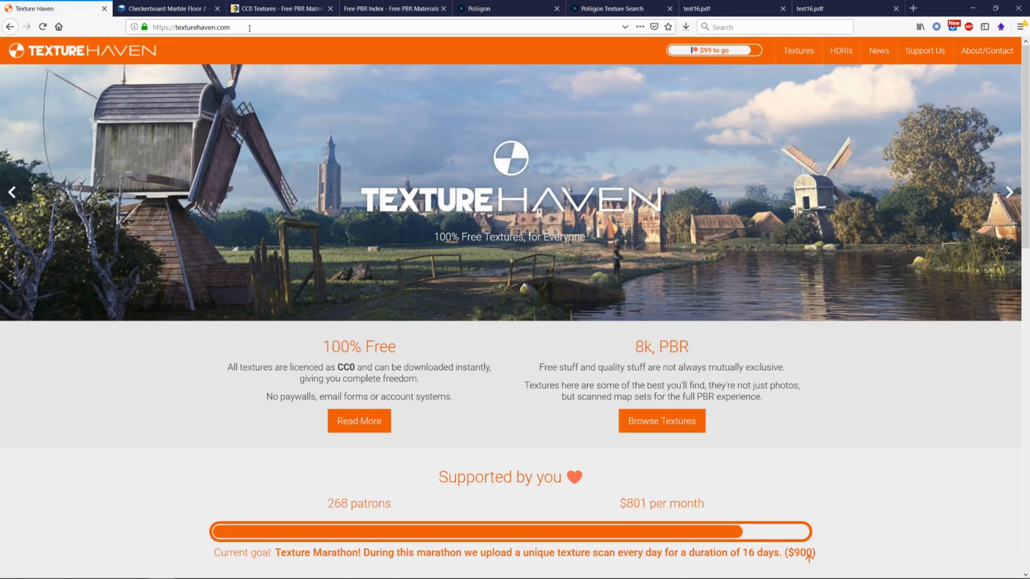
click(249, 28)
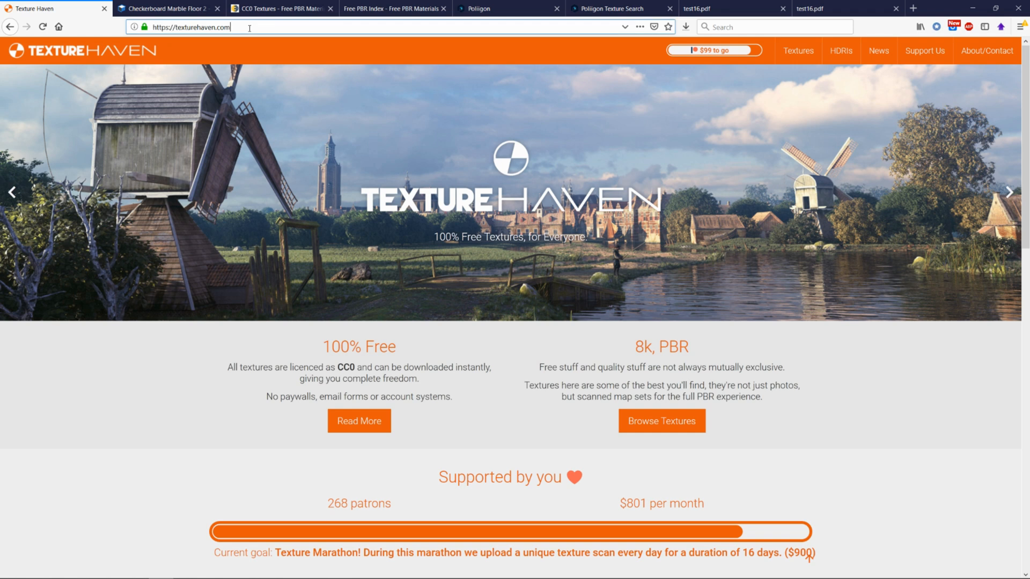
click(798, 53)
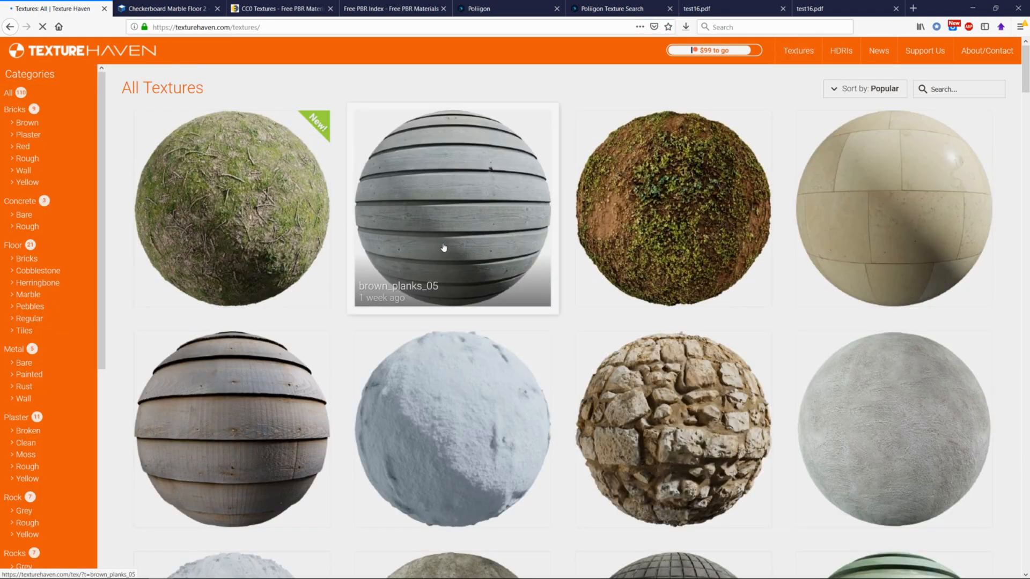
scroll(678, 224, down, 4)
click(679, 225)
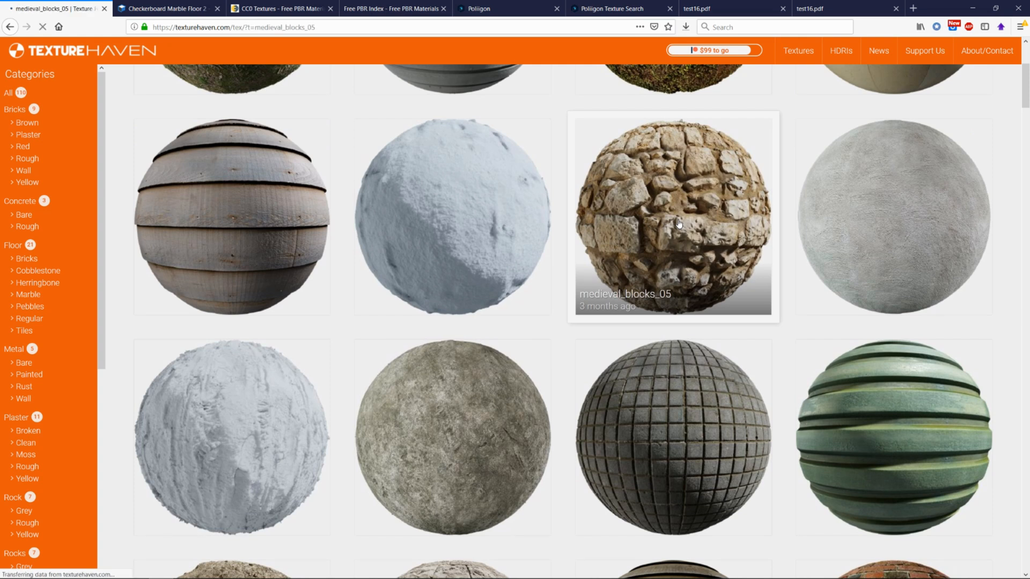
scroll(507, 217, down, 1)
scroll(507, 217, down, 8)
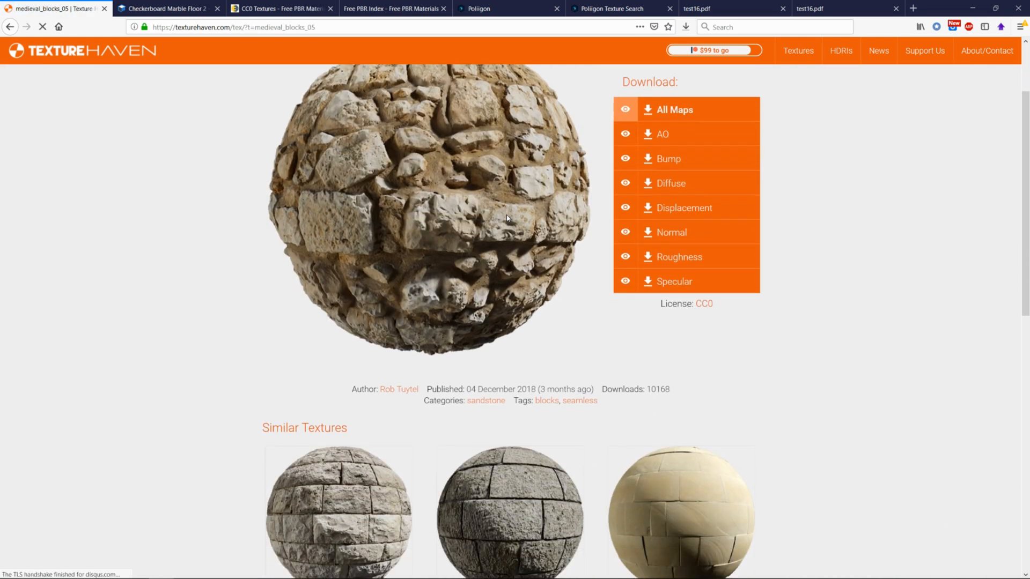
scroll(509, 221, up, 9)
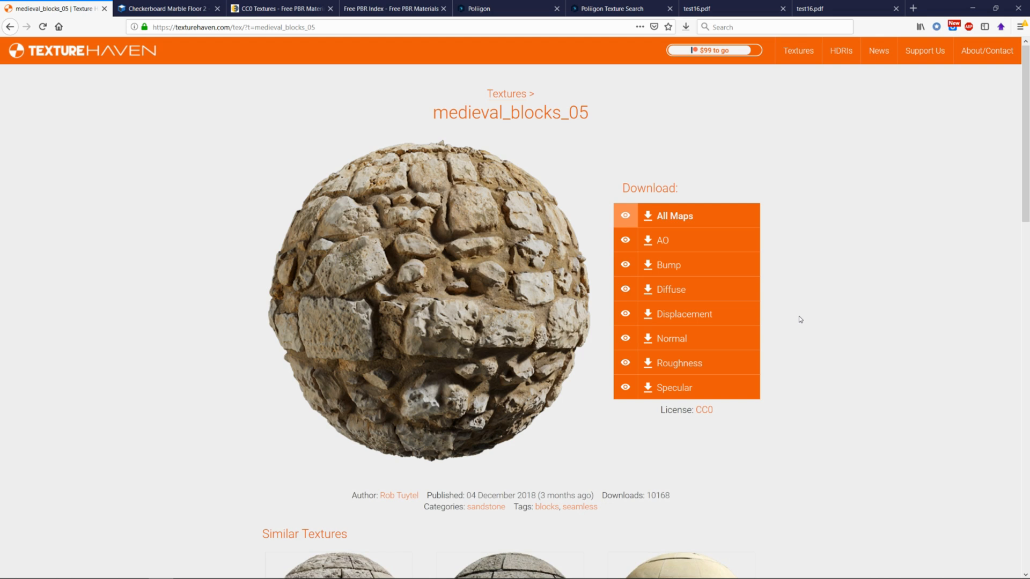
Switch to Blender and view the board scene with its CBG Board texture settings.
mouse_move(241, 577)
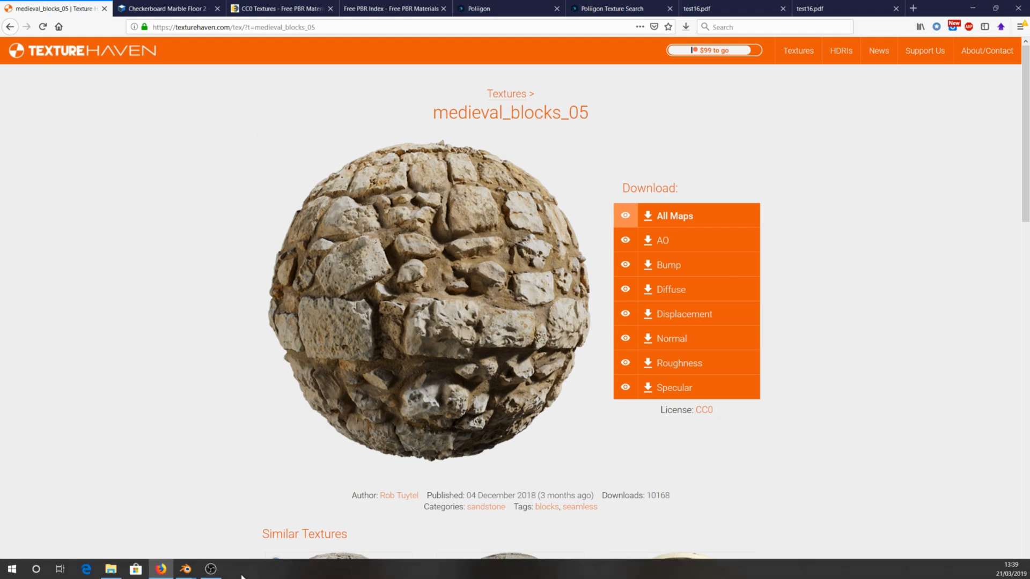
mouse_move(185, 569)
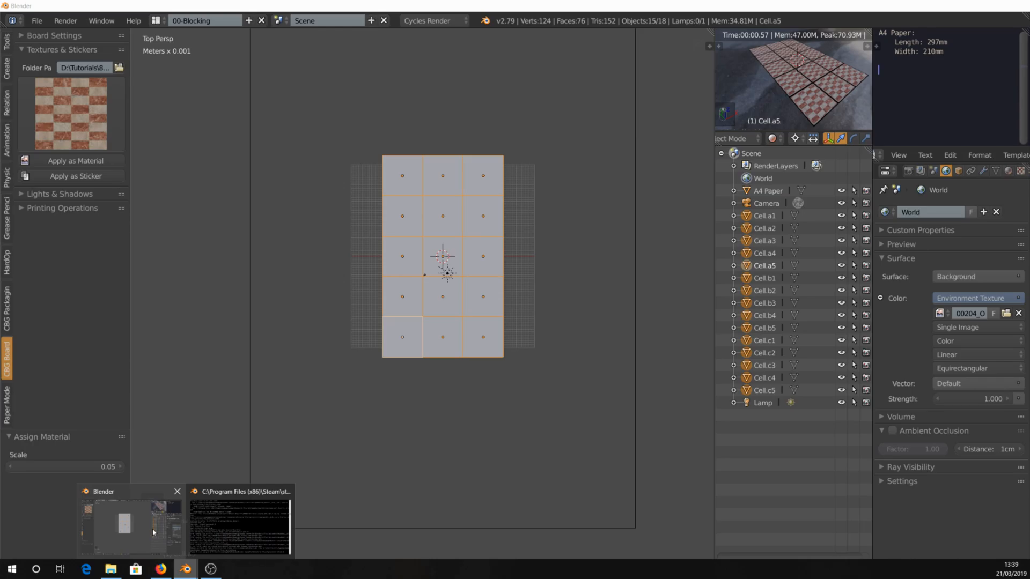
click(153, 533)
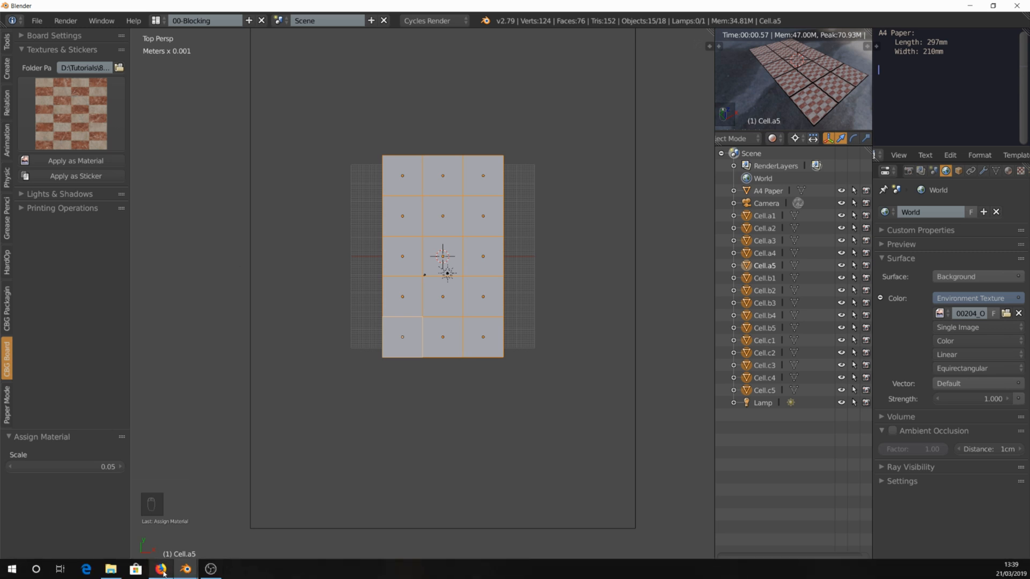
Return to Textures.com in Firefox and browse the Decals category down to the Stains subcategory.
click(161, 568)
click(161, 8)
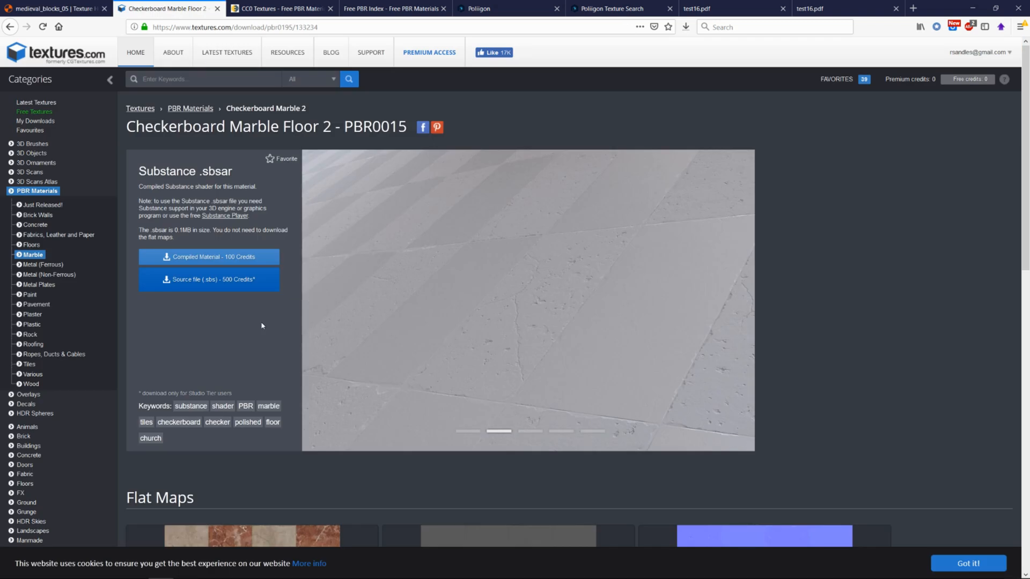
scroll(49, 305, down, 1)
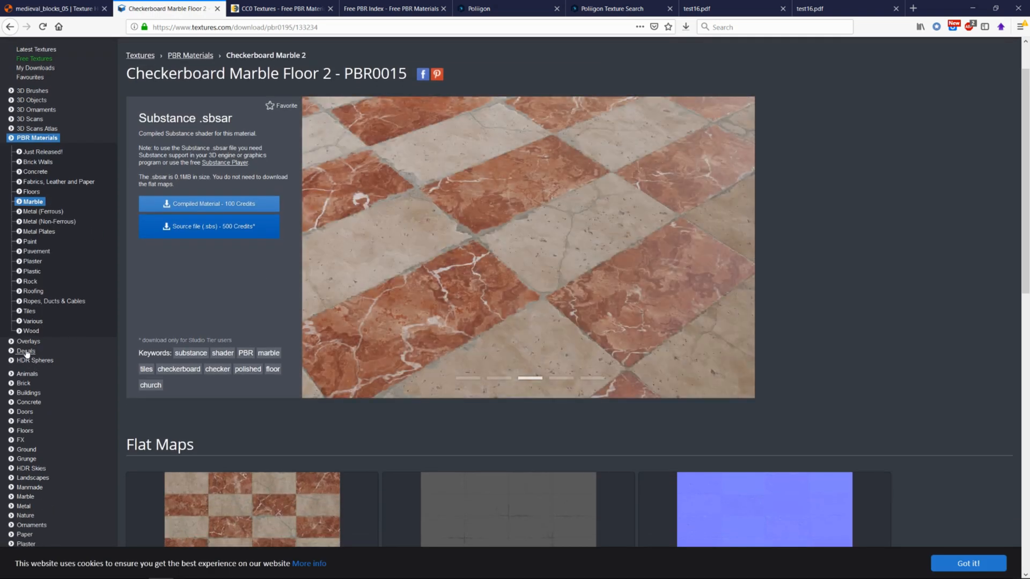
scroll(172, 68, up, 1)
scroll(94, 285, down, 2)
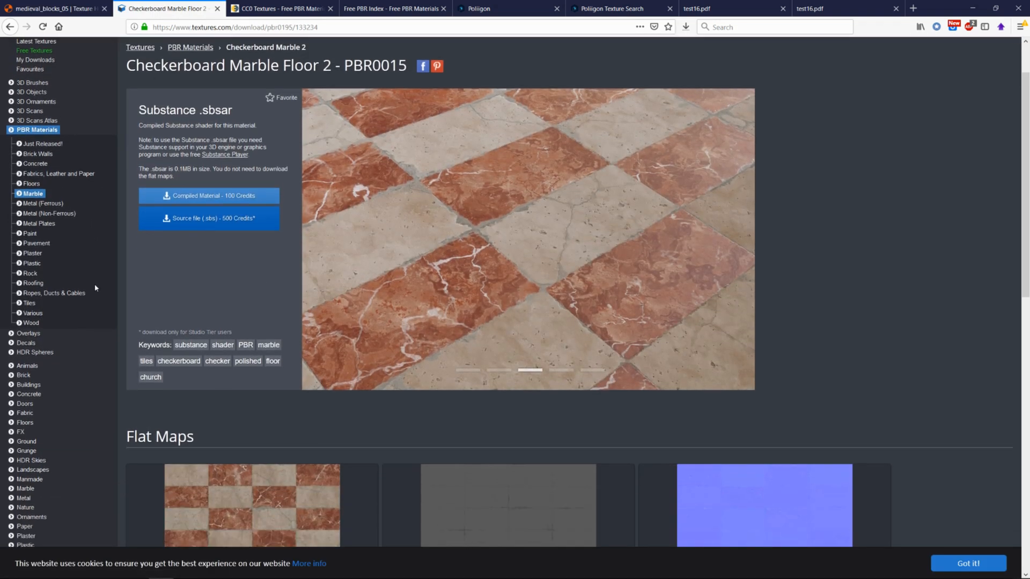
click(26, 299)
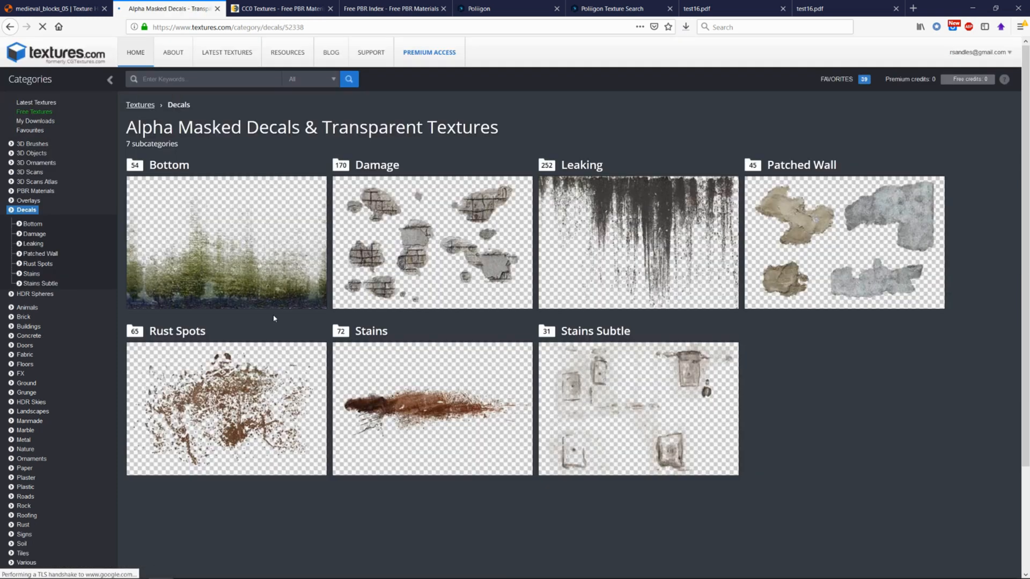
click(468, 422)
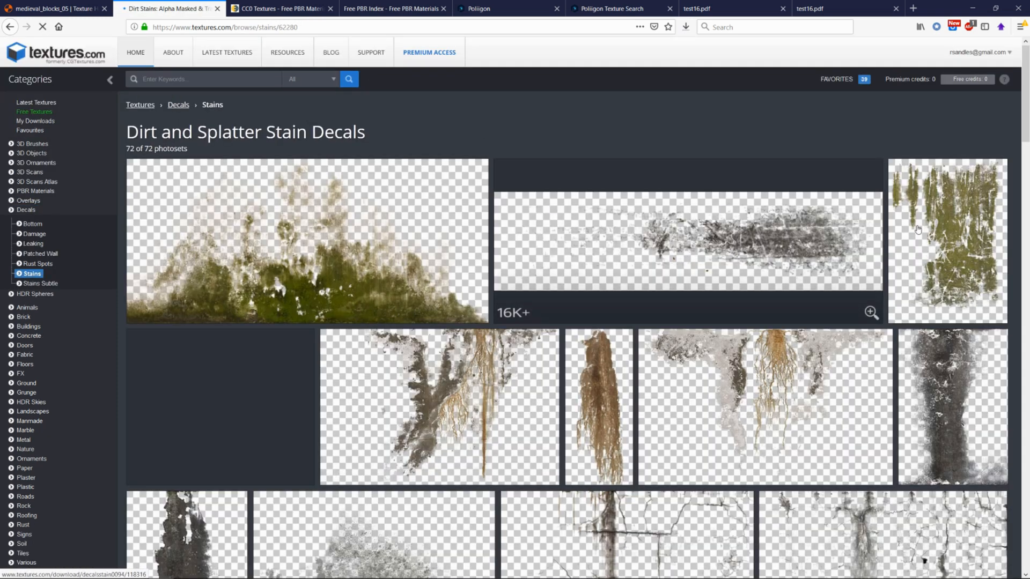
Look through the Dirt and Splatter Stain Decals on Textures.com down to the end of the page.
scroll(518, 266, down, 6)
scroll(534, 192, down, 5)
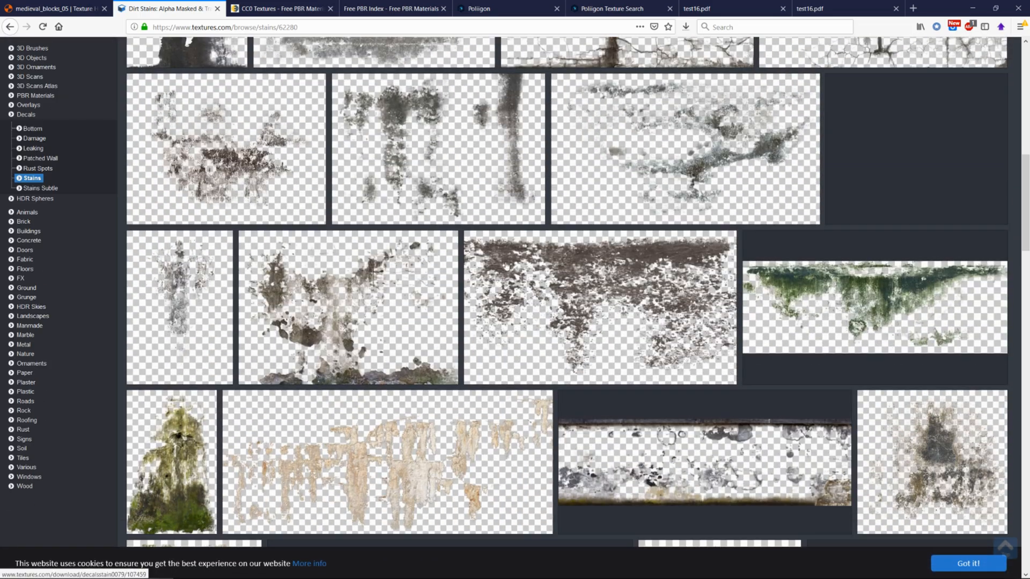
scroll(358, 349, down, 5)
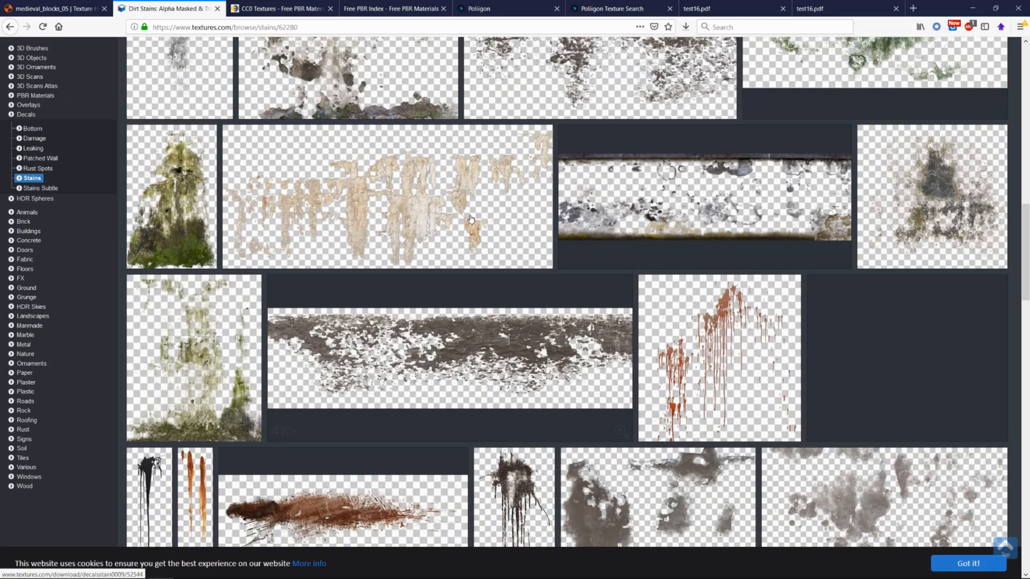
scroll(472, 220, down, 5)
scroll(646, 182, down, 5)
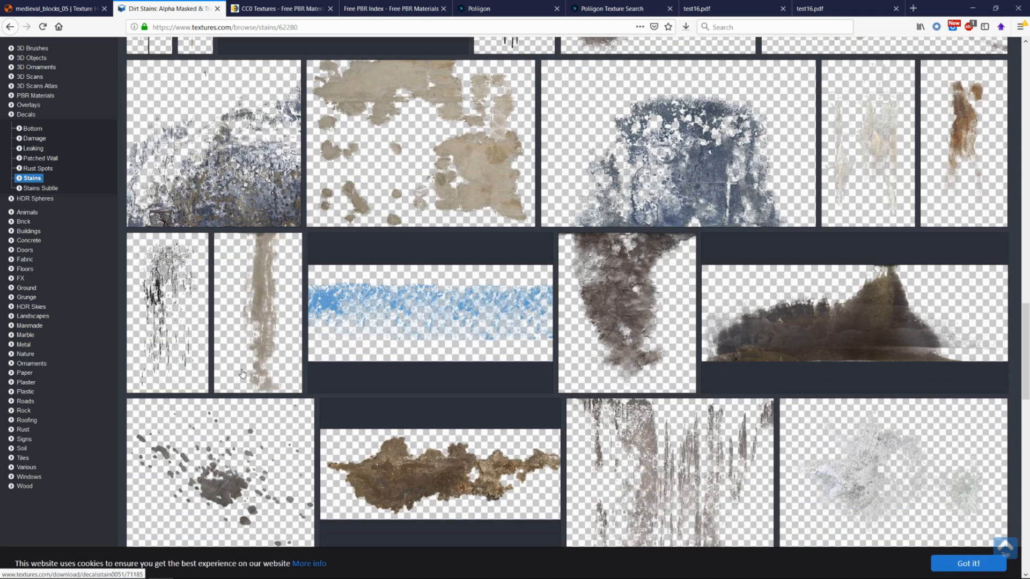
scroll(801, 331, down, 10)
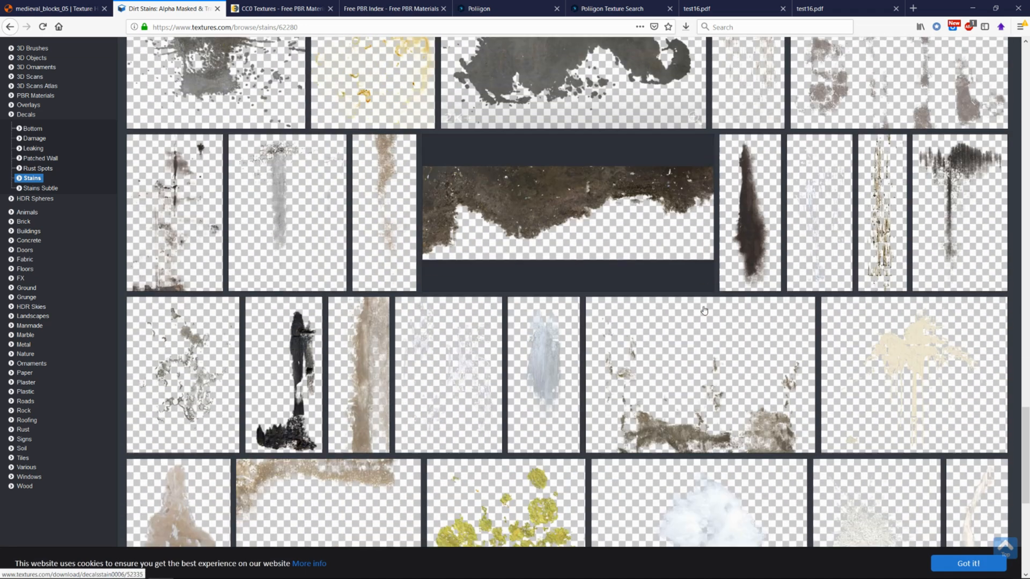
scroll(274, 278, down, 5)
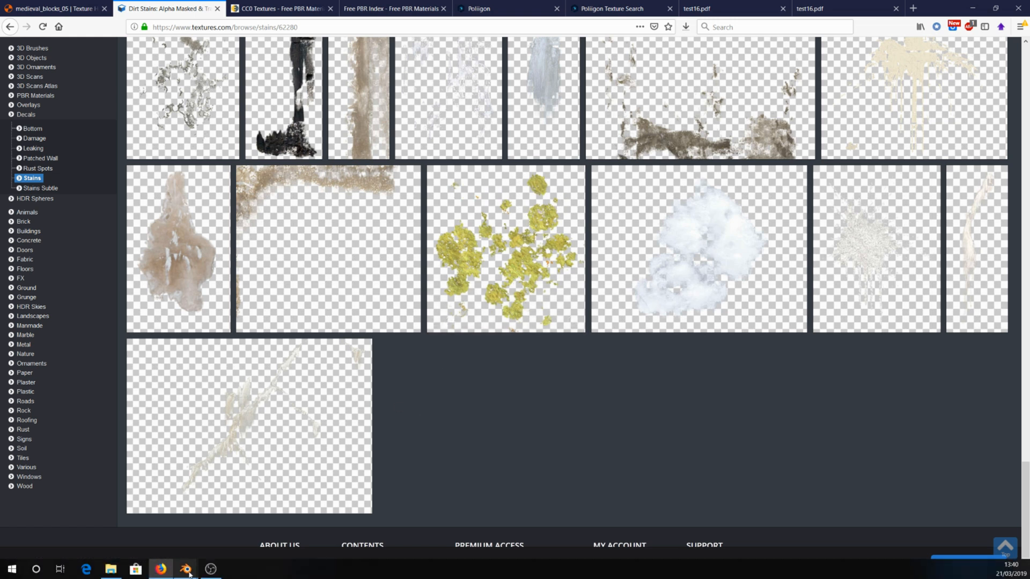
Switch to Blender and set the CBG Board texture folder to the Heroquest references folder.
mouse_move(185, 568)
click(160, 530)
click(86, 122)
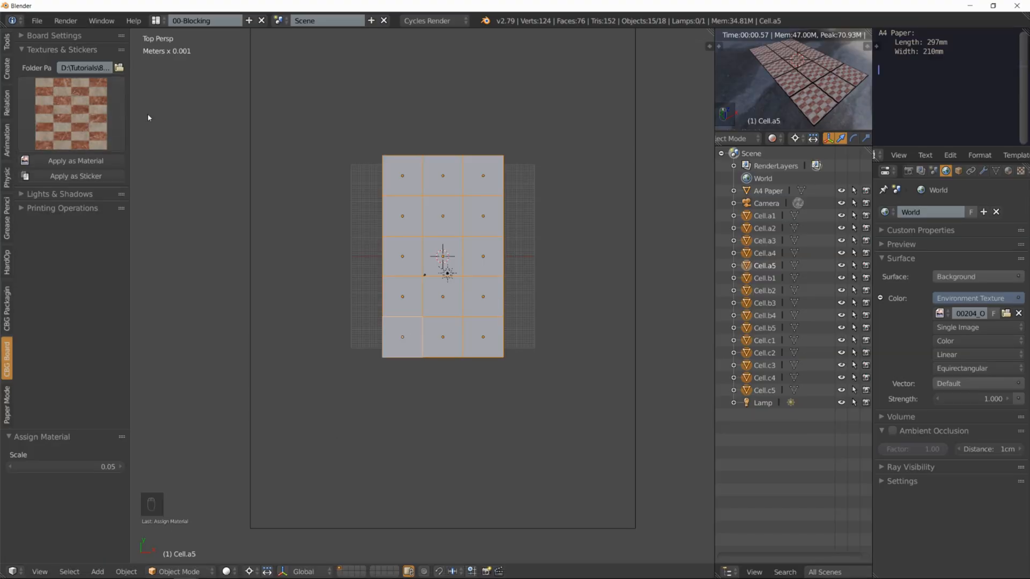
click(119, 67)
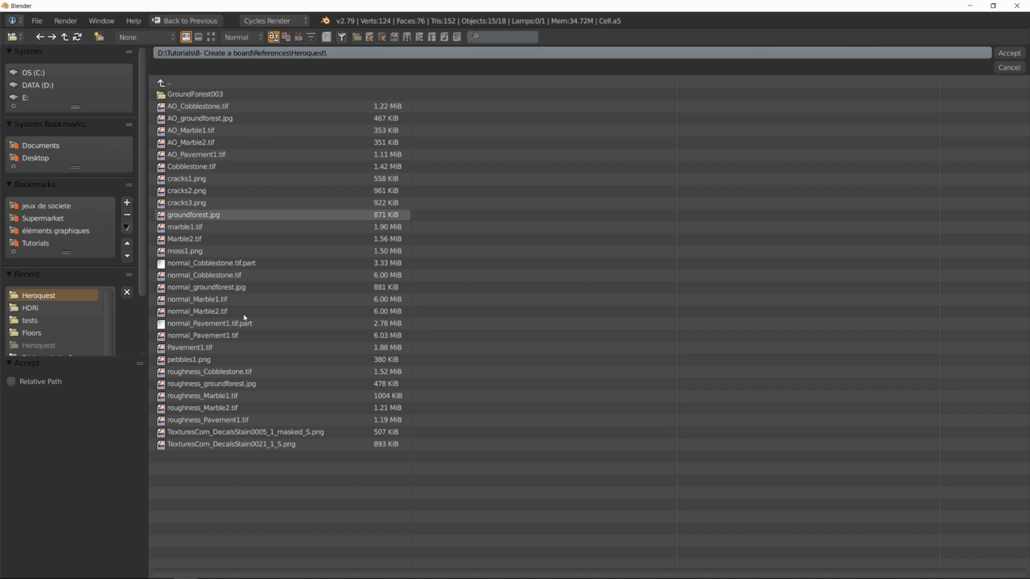
click(1009, 52)
click(83, 112)
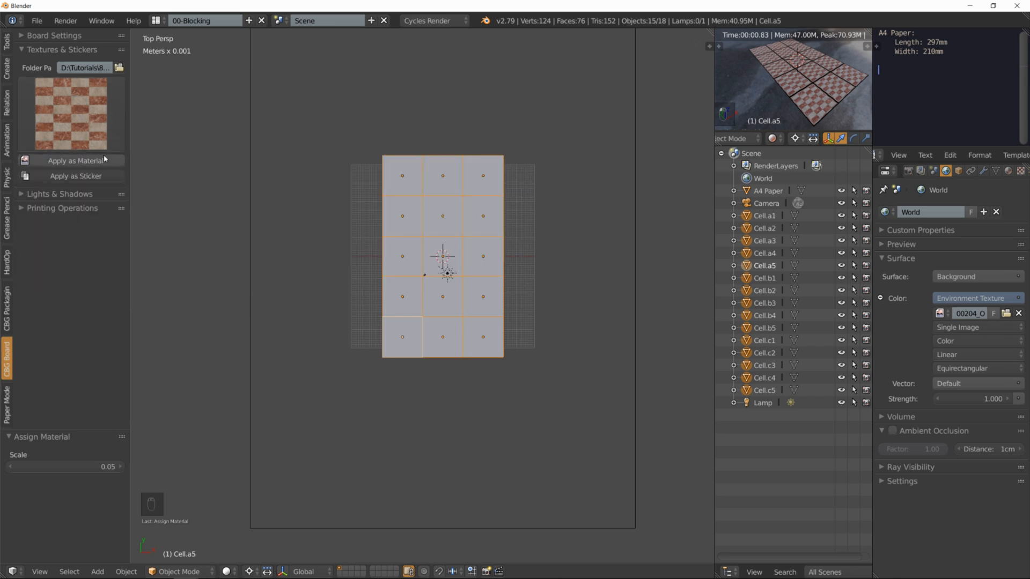
click(100, 138)
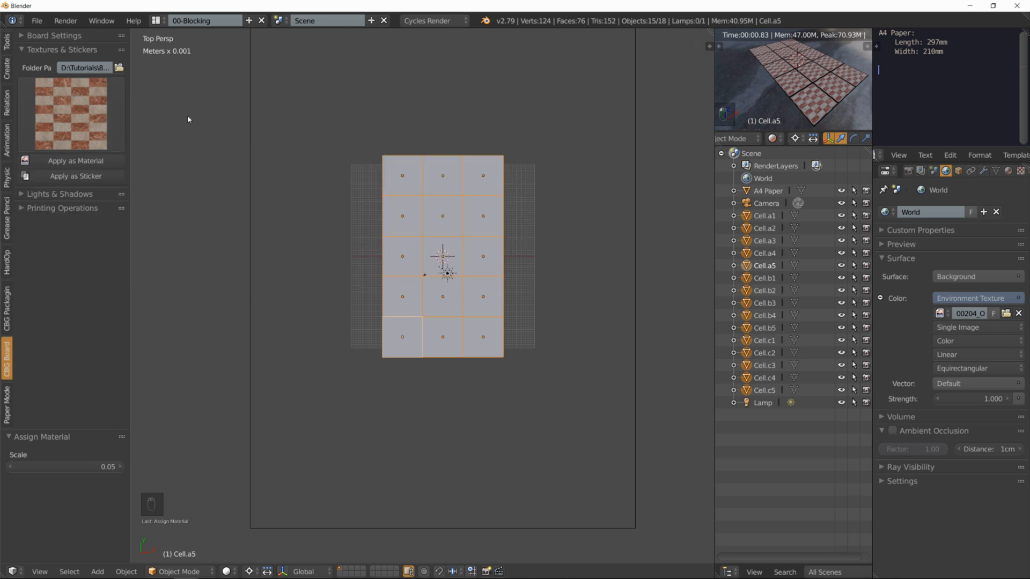
Apply the moss1.png image as a sticker on cell a3, the middle cell of the board's first column.
mouse_move(806, 96)
middle_down()
mouse_move(744, 67)
mouse_move(815, 89)
mouse_move(808, 106)
mouse_move(793, 90)
middle_up()
scroll(808, 103, up, 3)
scroll(809, 102, down, 4)
scroll(775, 76, up, 3)
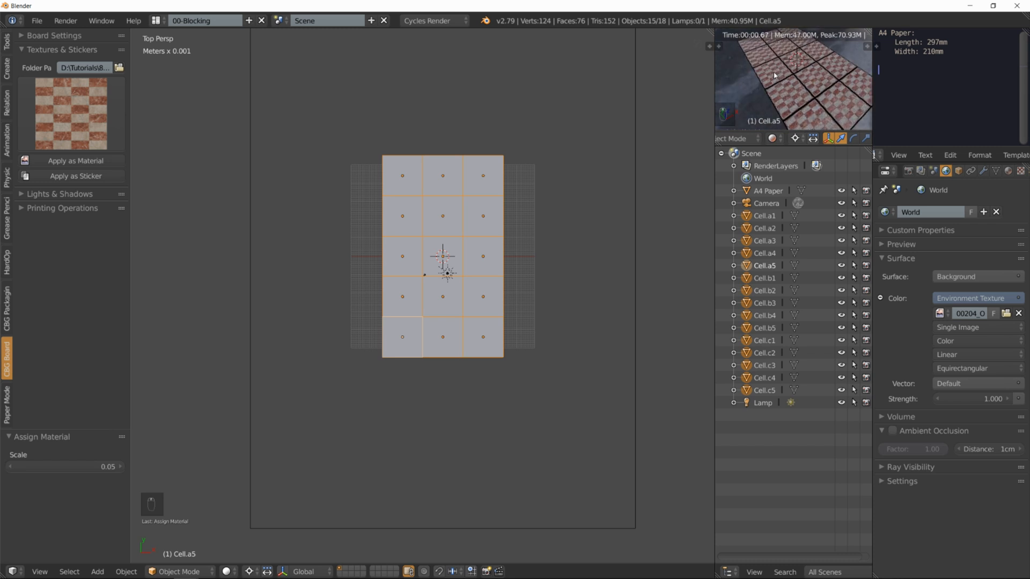
click(406, 257)
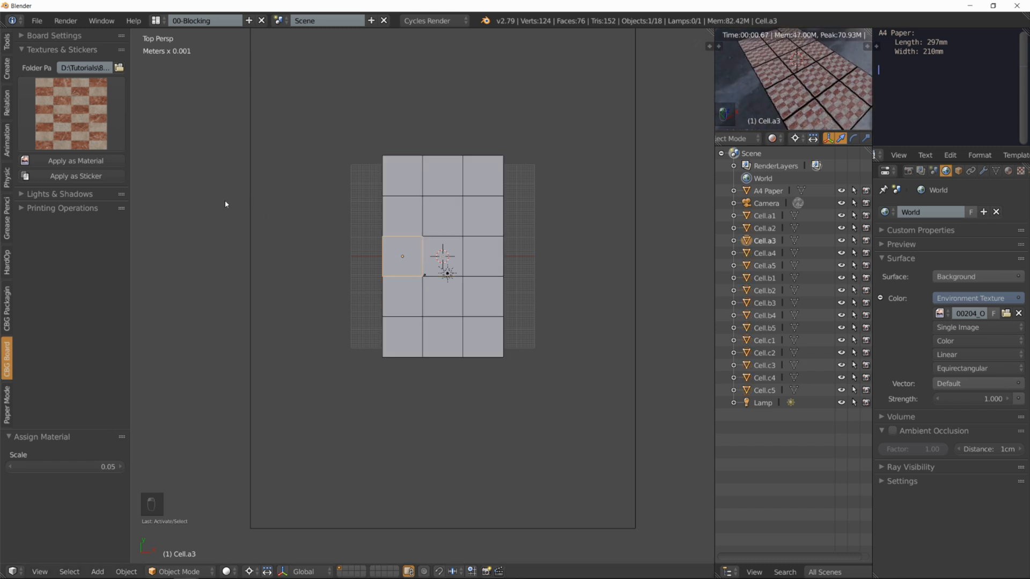
click(71, 118)
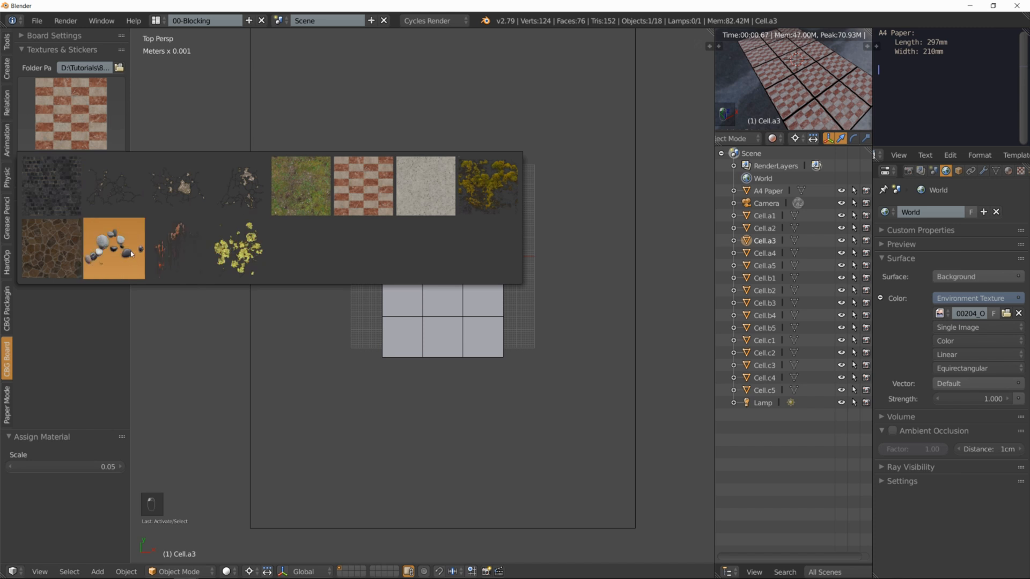
click(227, 253)
click(87, 116)
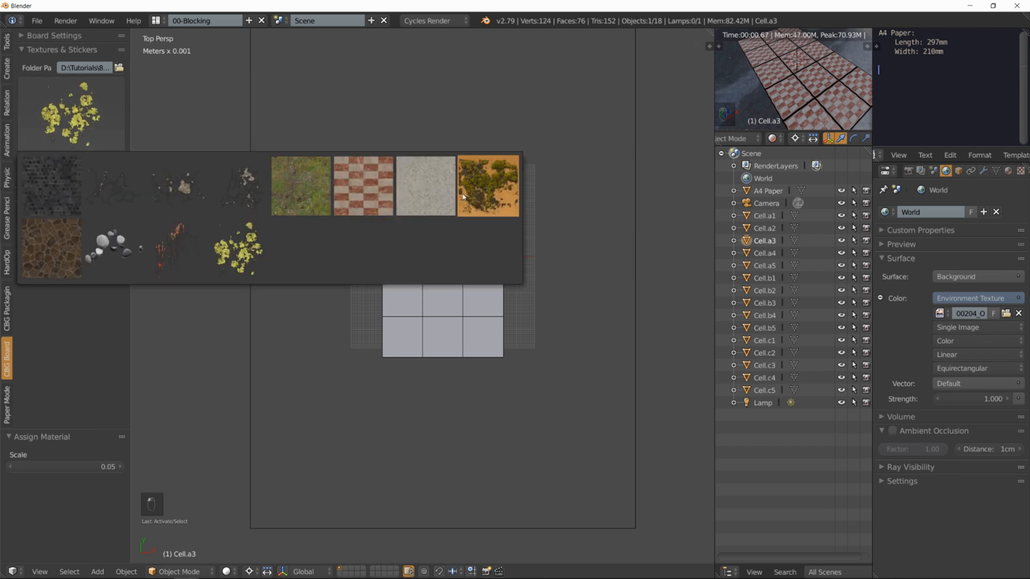
click(488, 182)
click(90, 178)
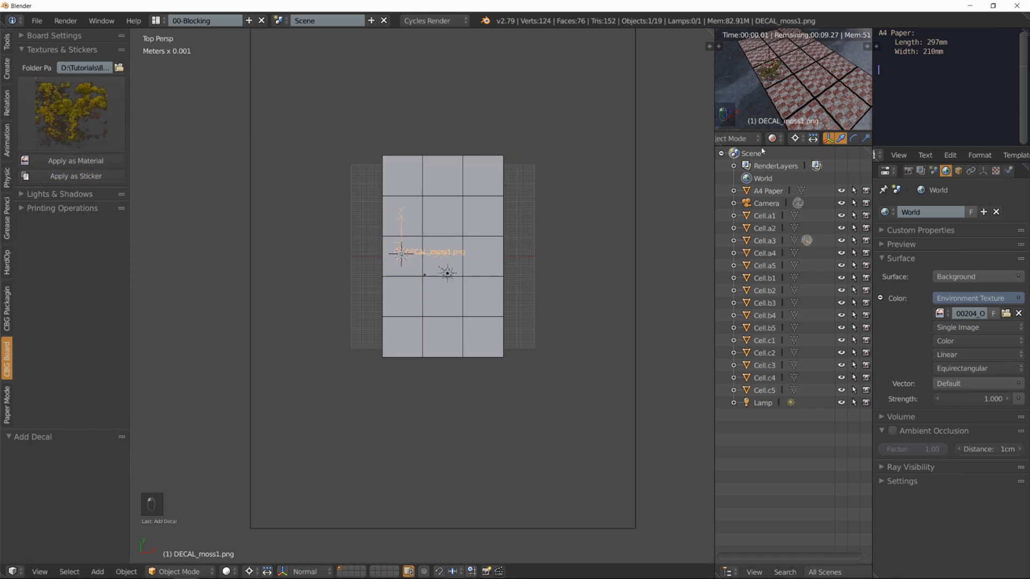
Scale the moss sticker's control empty to about 0.625 on all axes.
scroll(765, 76, up, 2)
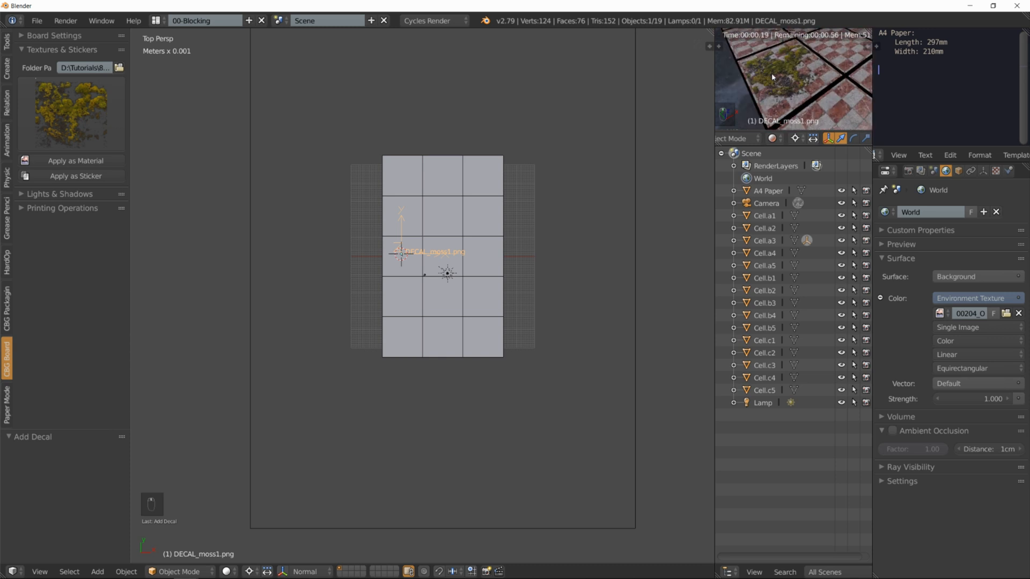
scroll(793, 77, down, 3)
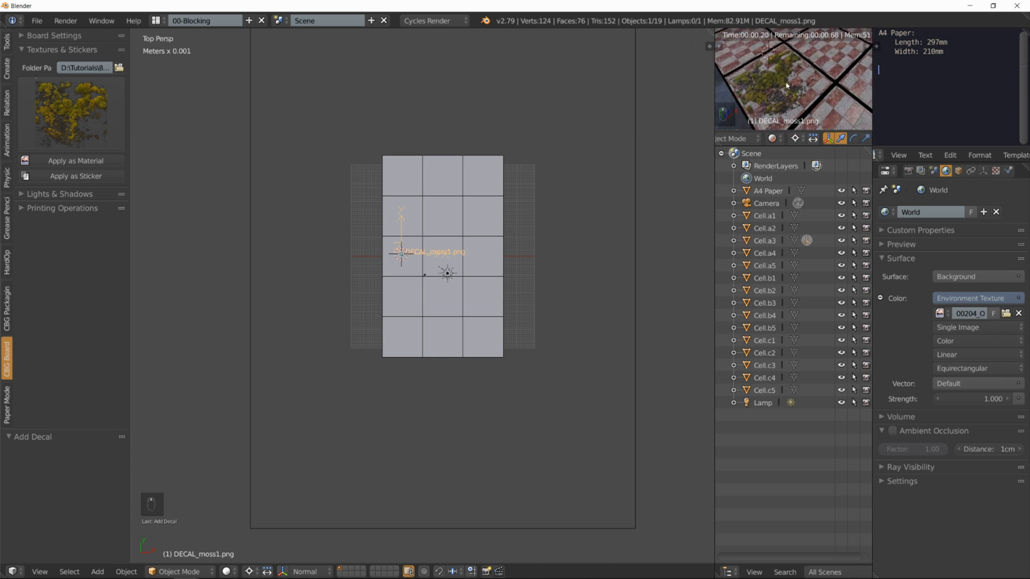
scroll(786, 92, up, 2)
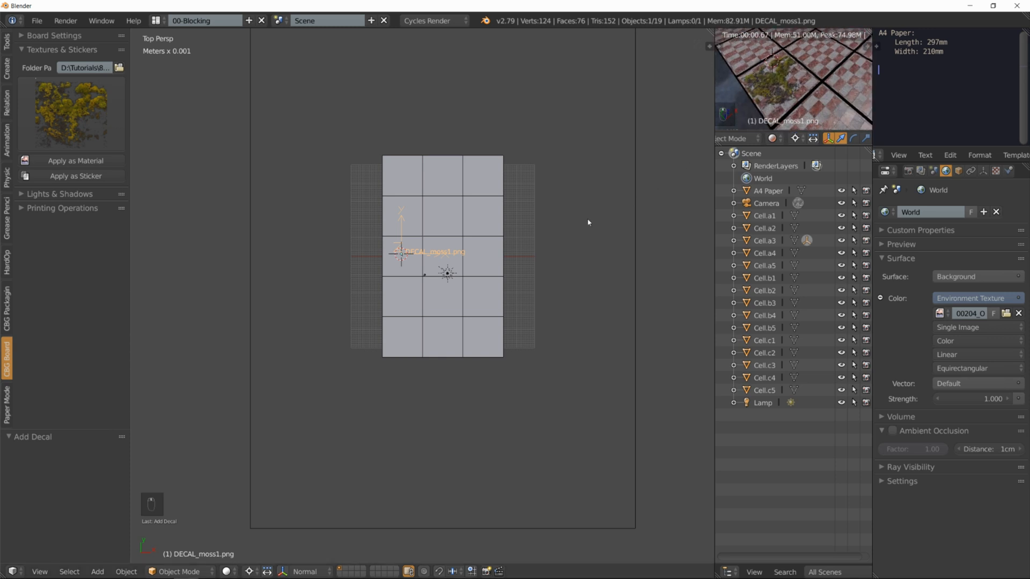
middle_drag(433, 277, 433, 181)
scroll(458, 227, up, 3)
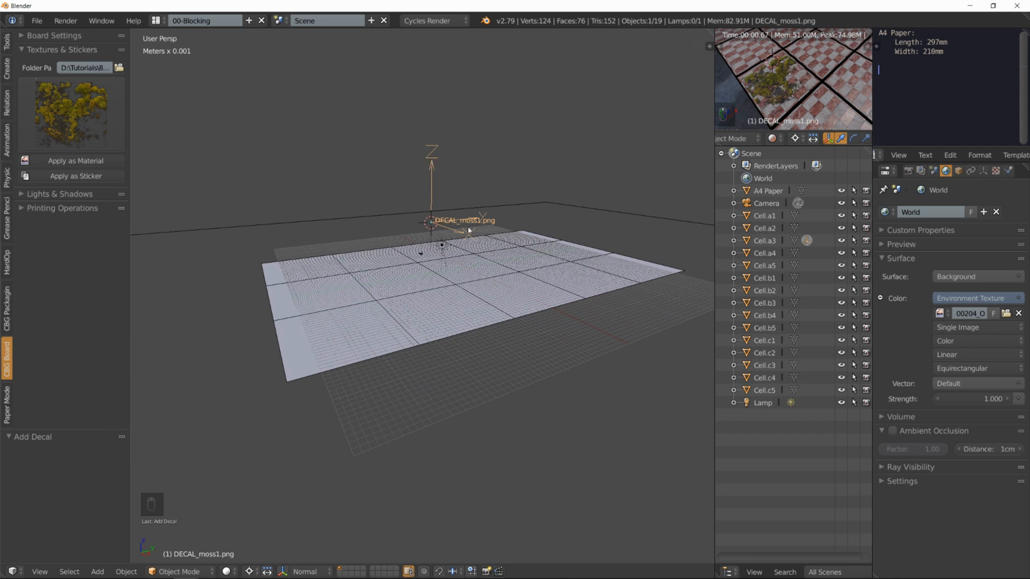
right_click(408, 254)
right_click(430, 176)
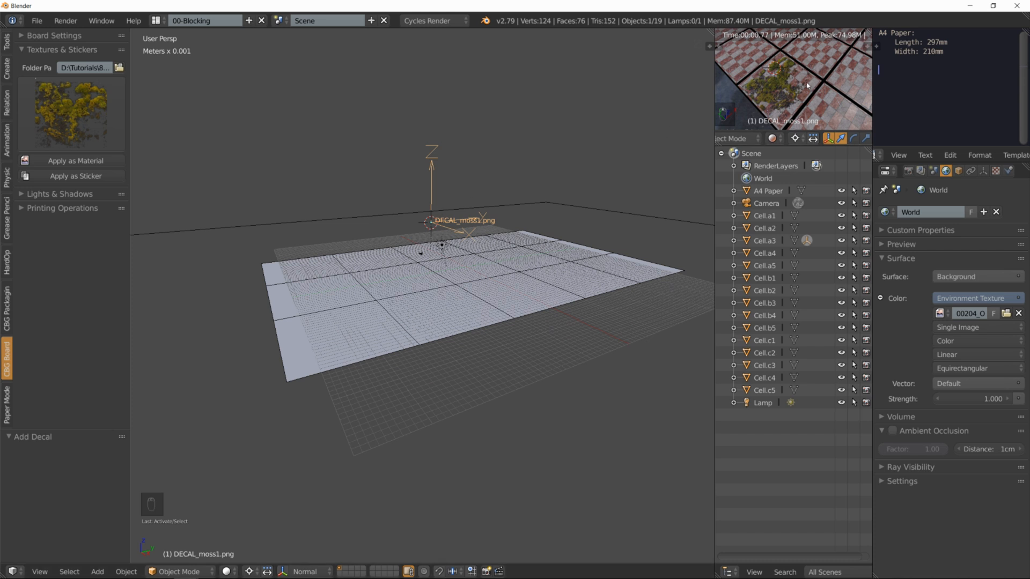
scroll(807, 84, down, 2)
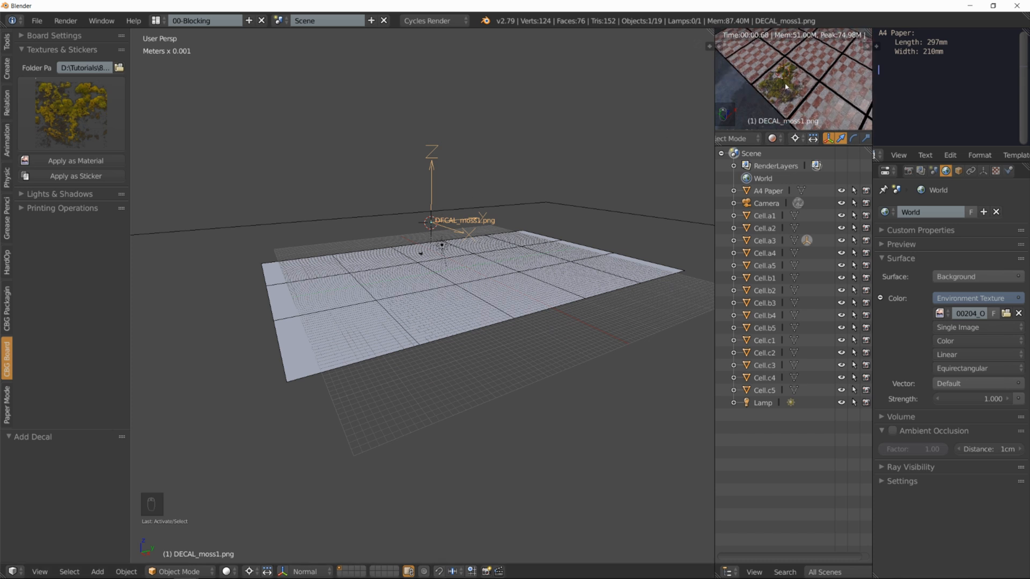
key(s)
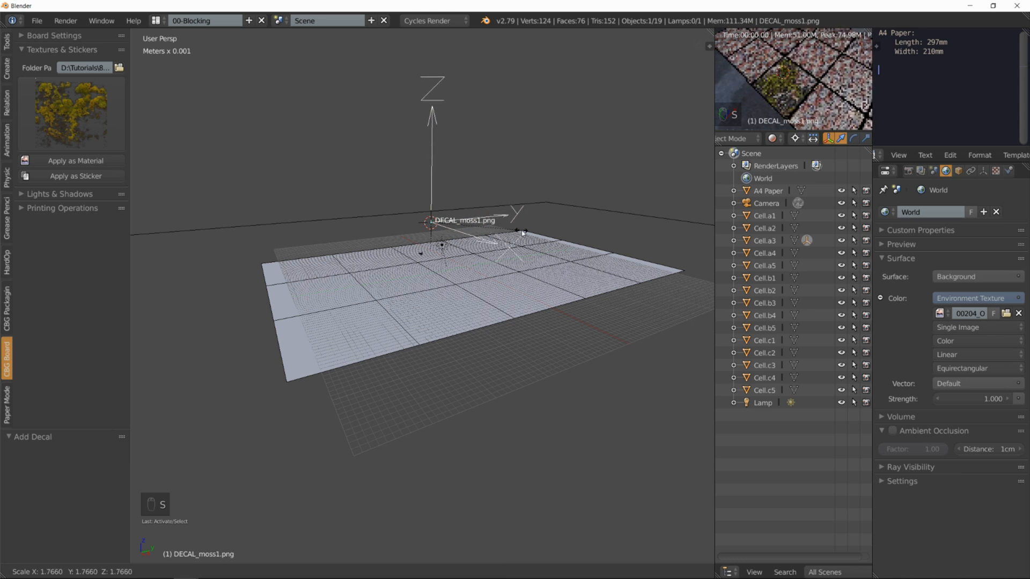
click(464, 221)
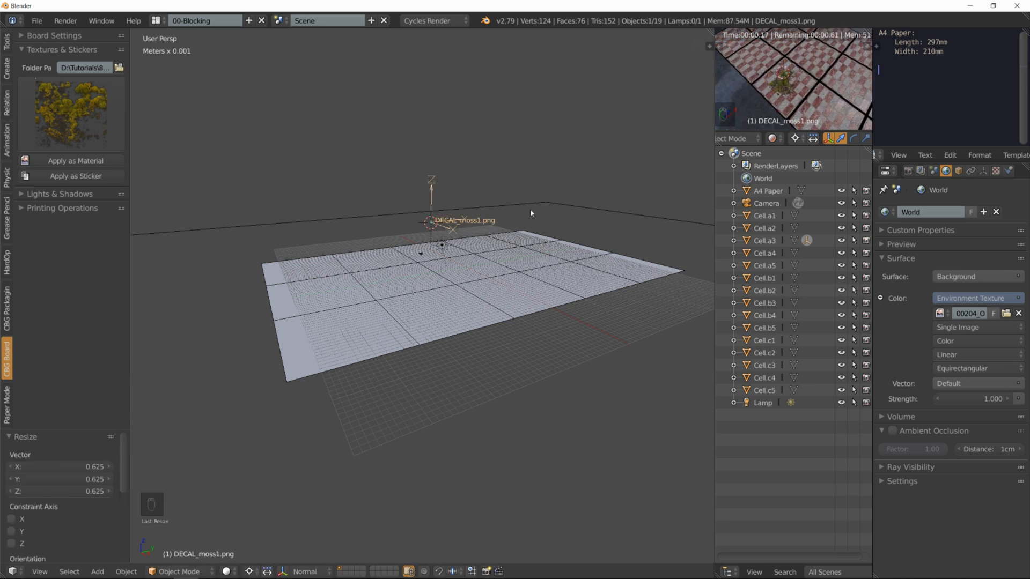
In top view, move the moss sticker's empty about -3.74 mm in X and Y and rotate it about -46° around global Z.
key(KP_7)
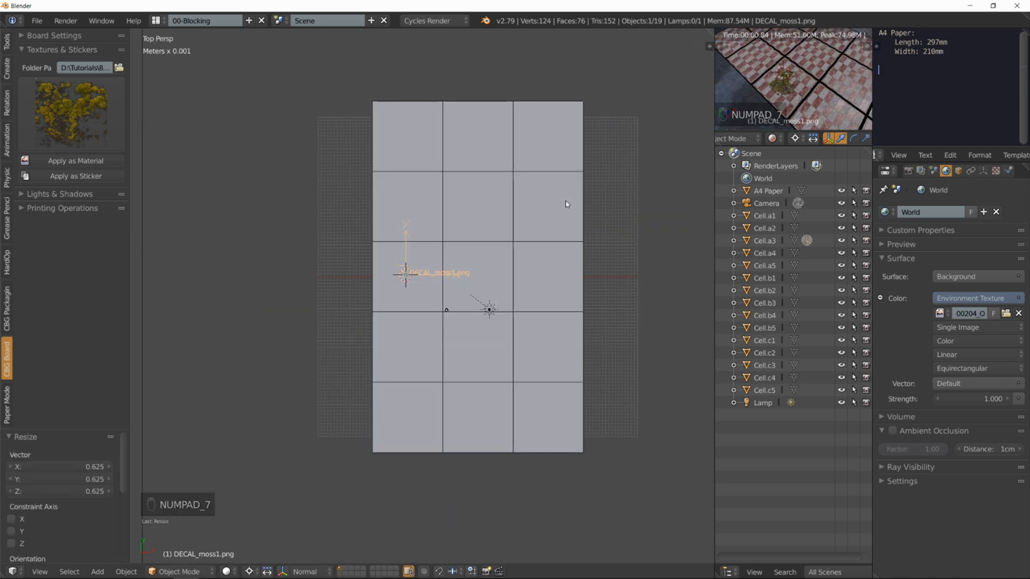
key(g)
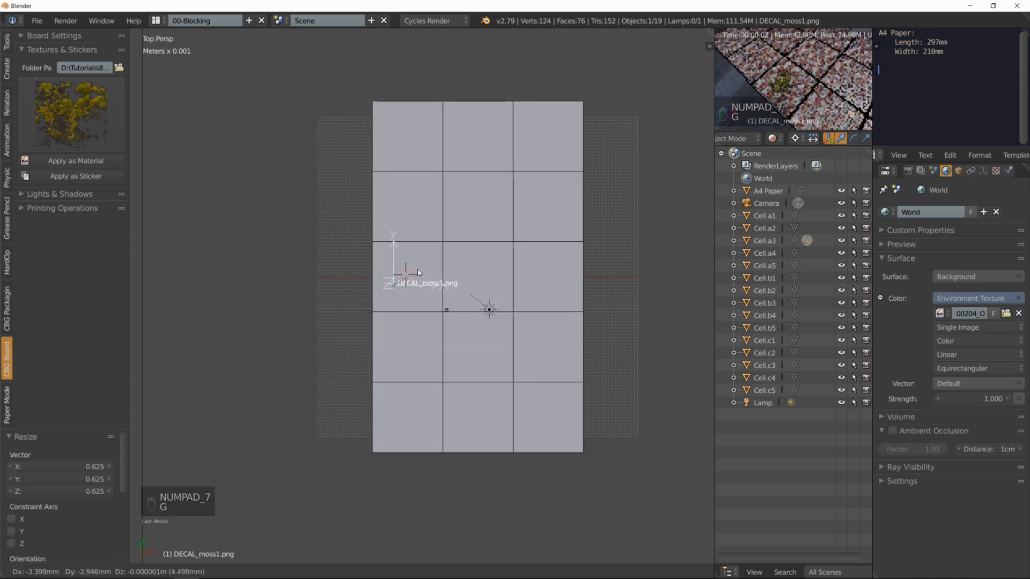
click(419, 275)
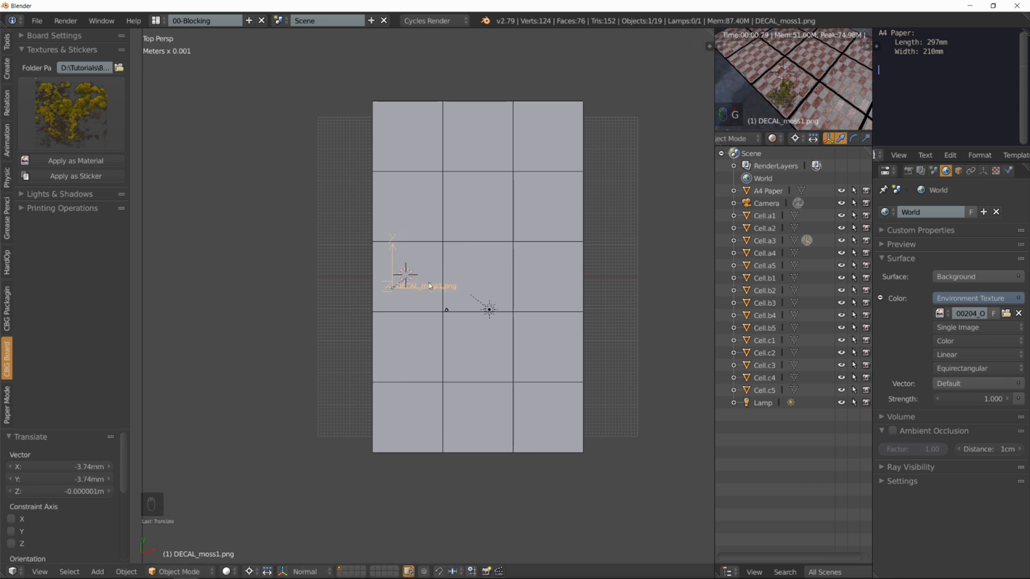
key(r)
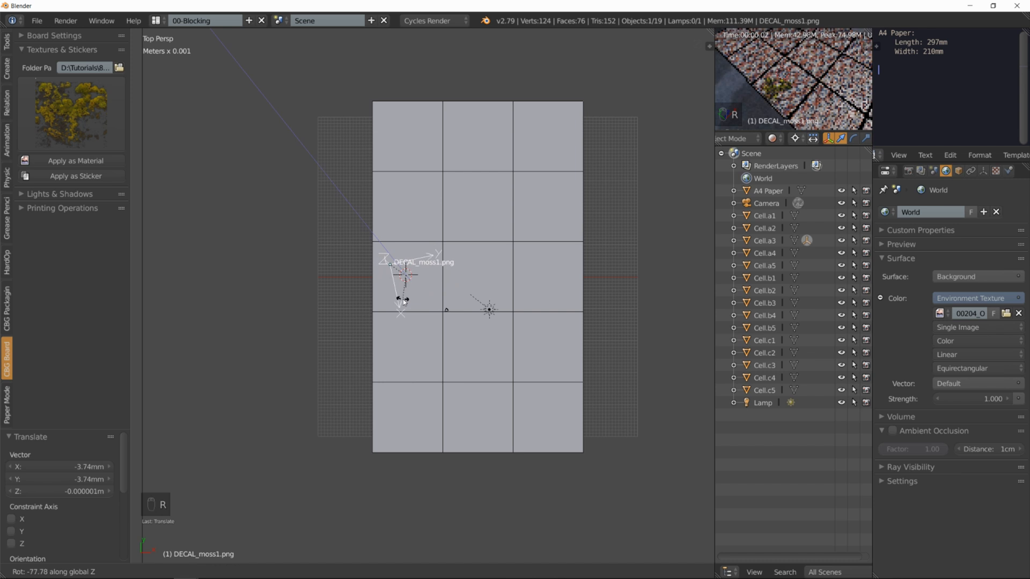
right_click(404, 299)
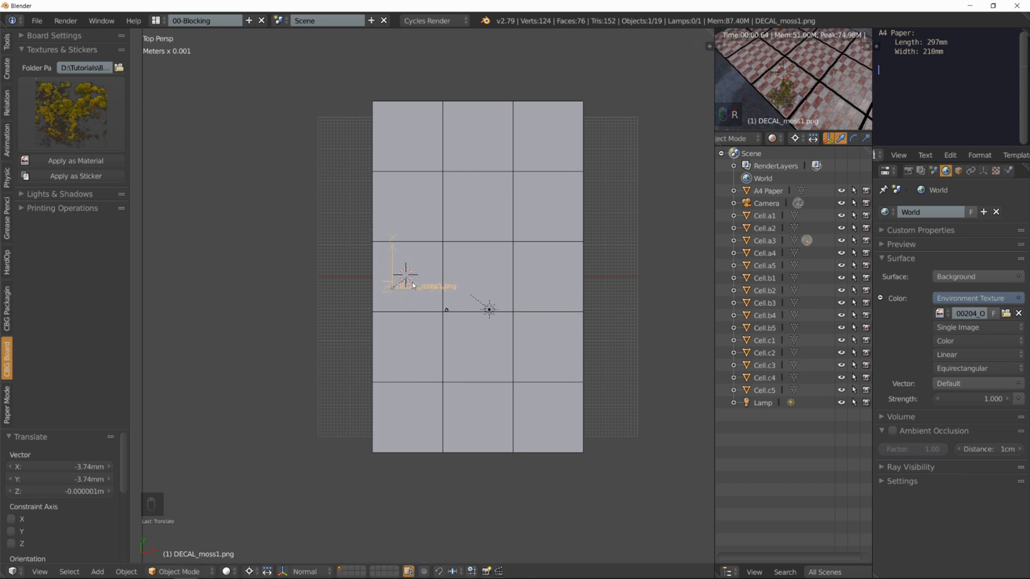
key(r)
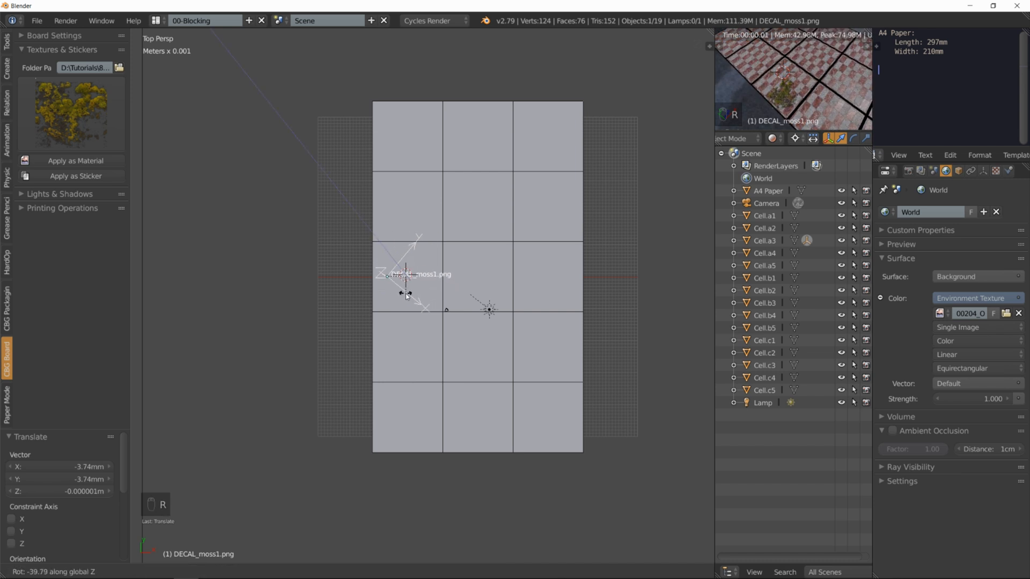
click(403, 294)
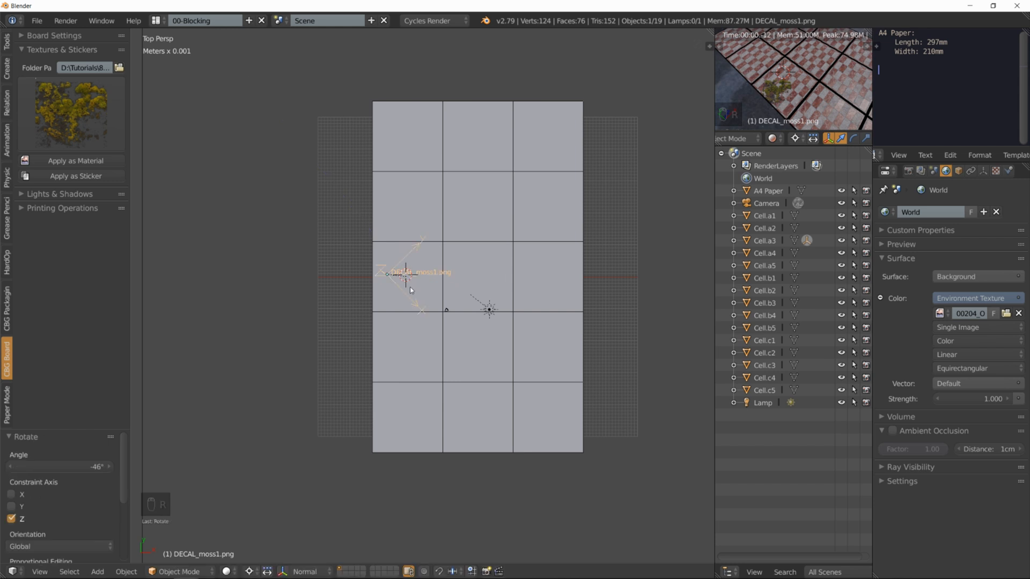
In orthographic top view, shift the moss sticker's empty about 1.88 mm in X and 1.3 mm in Y.
key(KP_5)
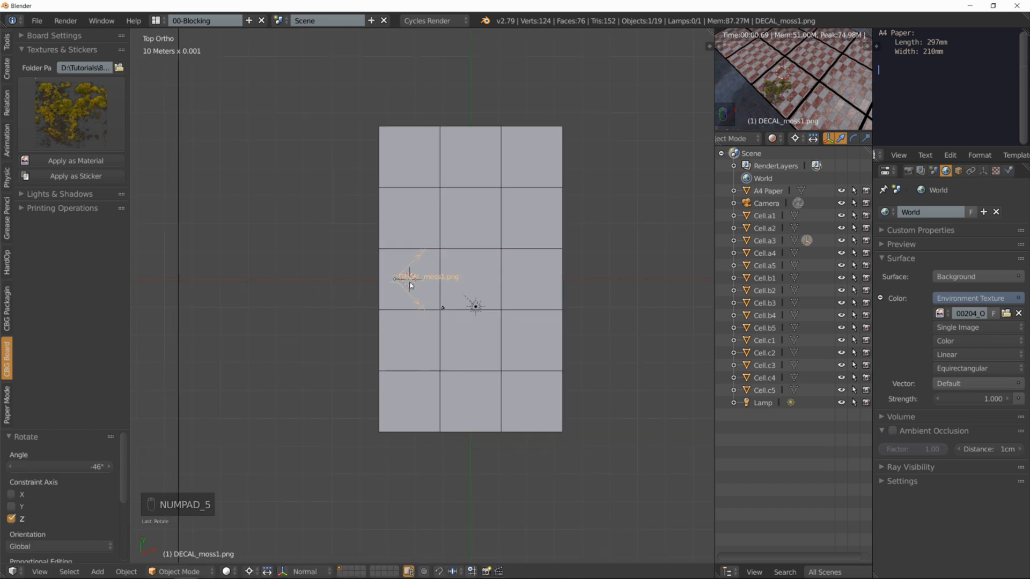
key(g)
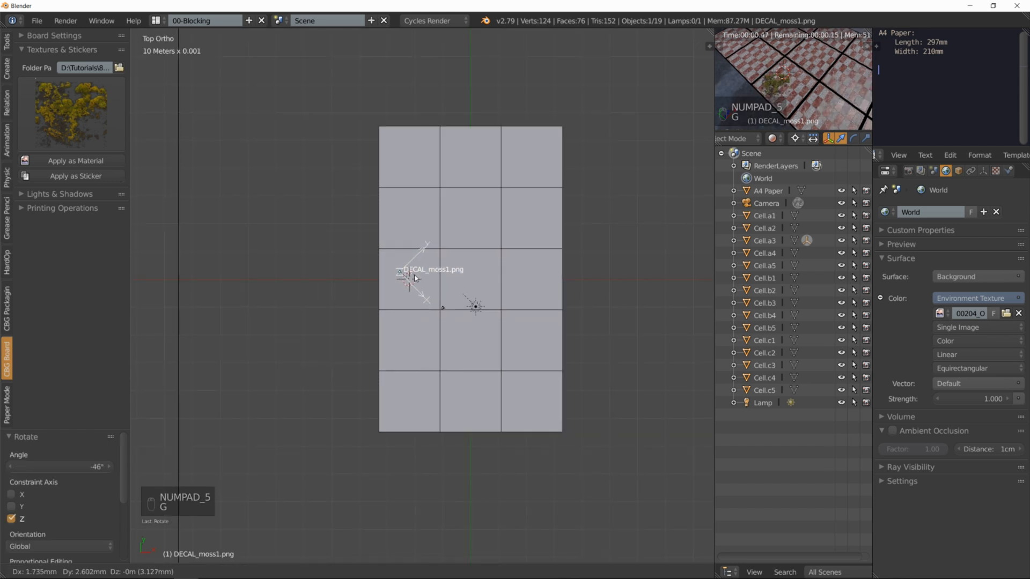
click(416, 281)
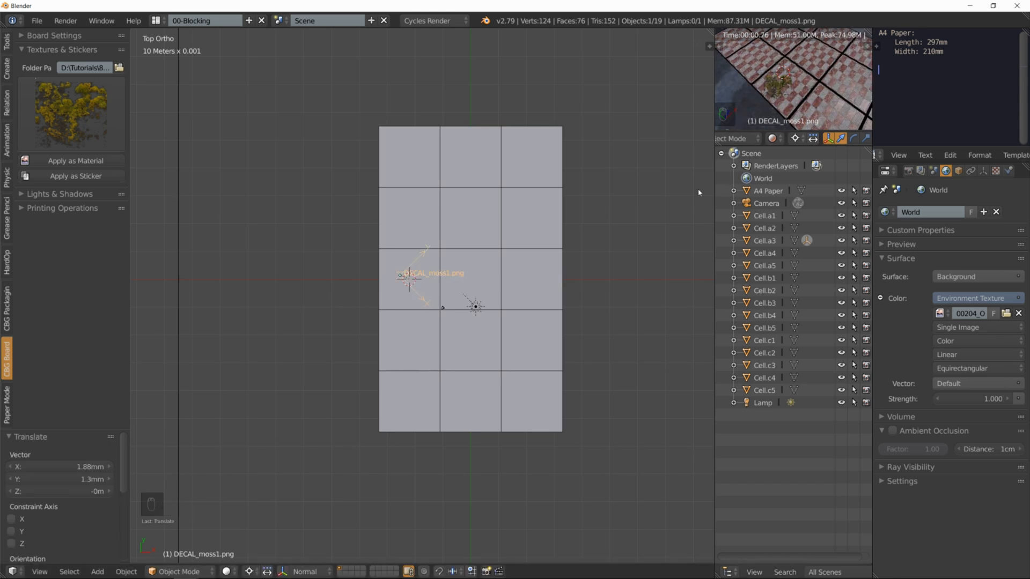
Apply the pebbles1.png image as a sticker on cell a3, the middle cell of the board's first column.
right_click(387, 305)
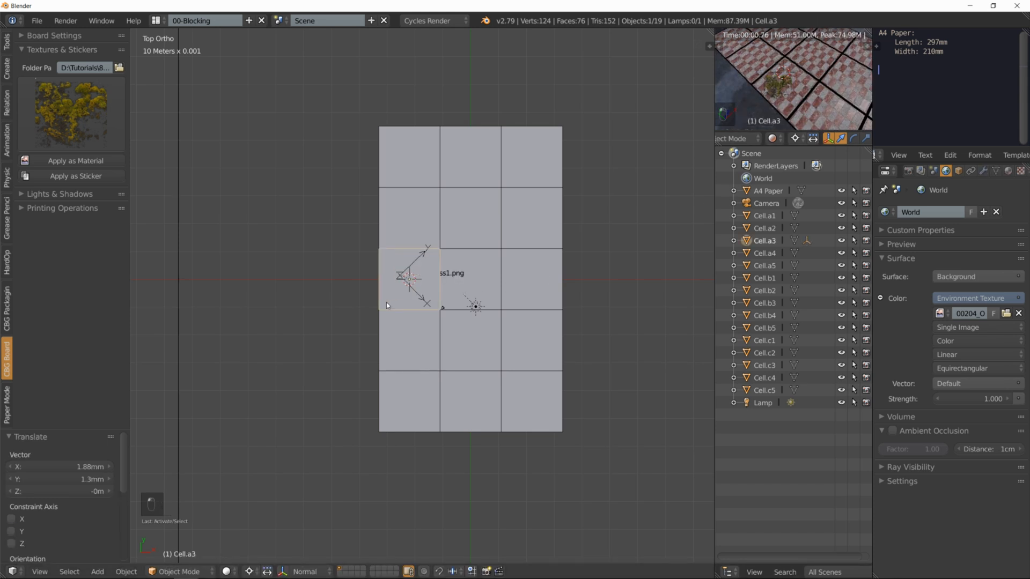
click(82, 121)
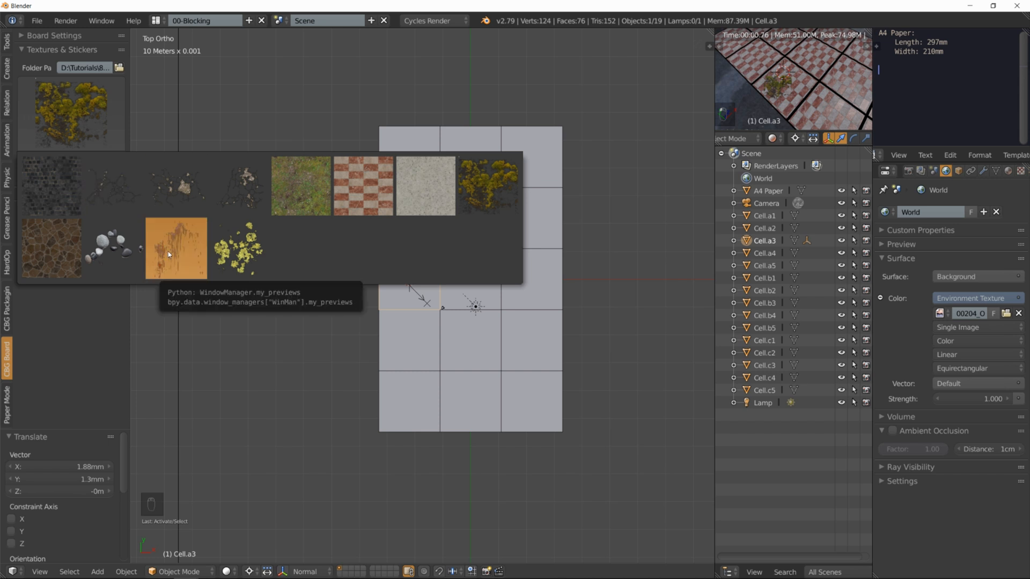
click(133, 254)
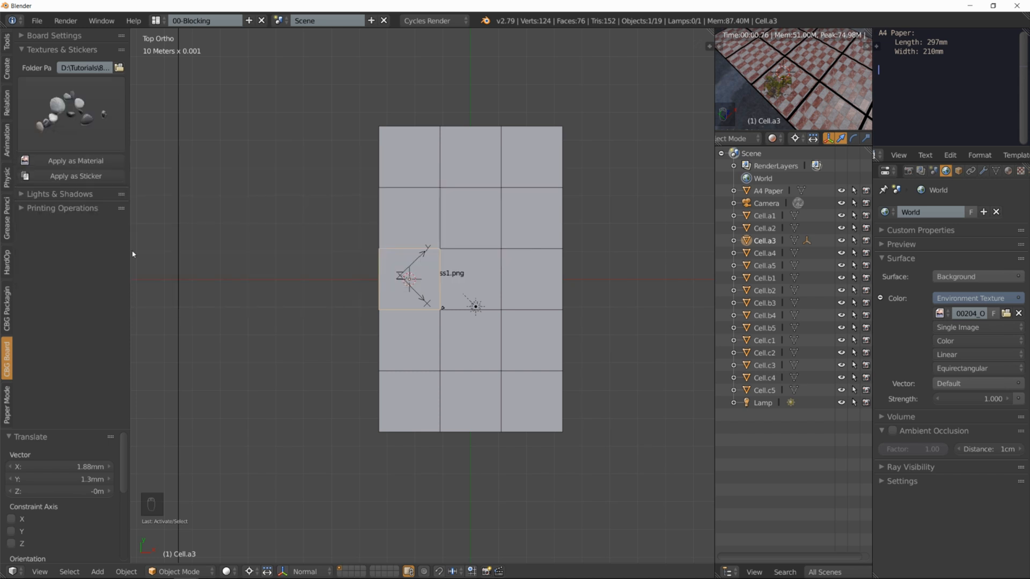
click(93, 177)
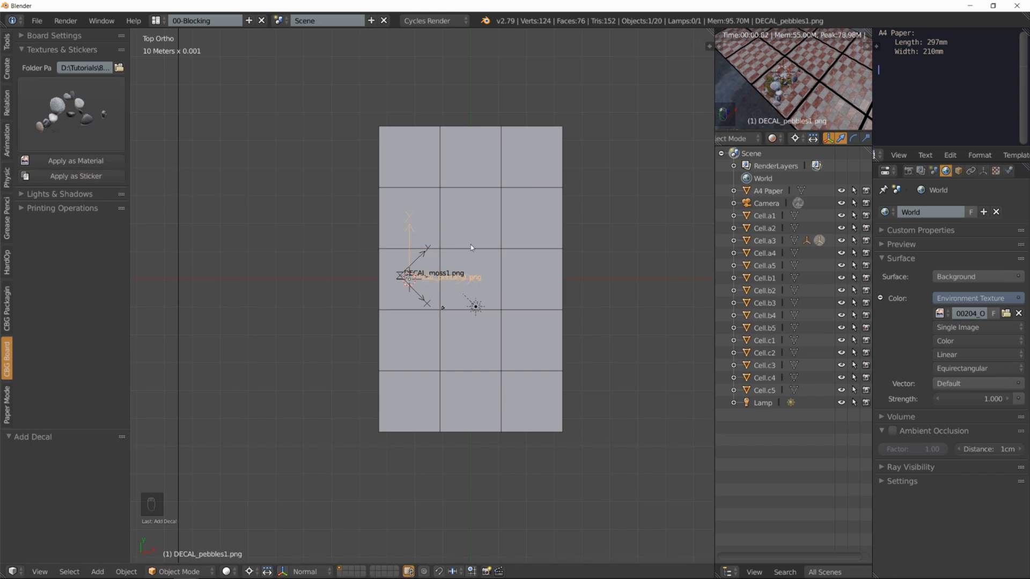
Scale the pebbles sticker's empty to about 0.8 and move it about -0.7 mm in X and -8.5 mm in Y overall.
key(g)
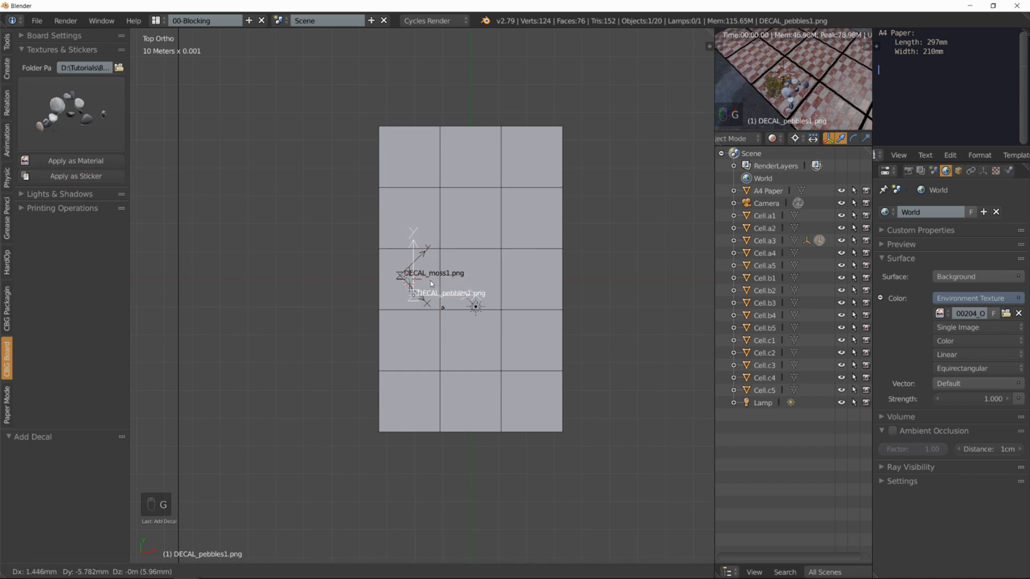
click(431, 282)
key(s)
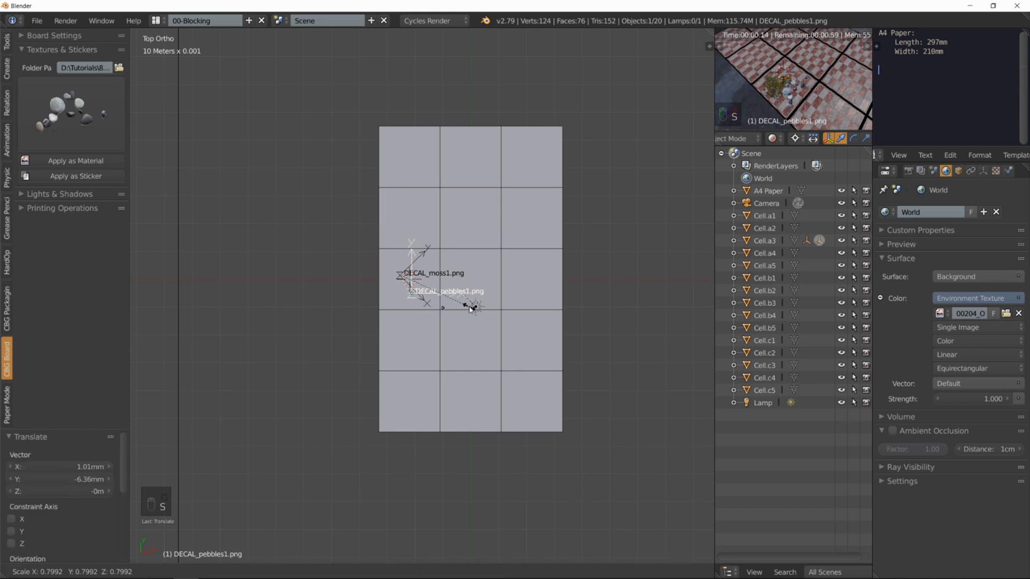
click(457, 306)
key(g)
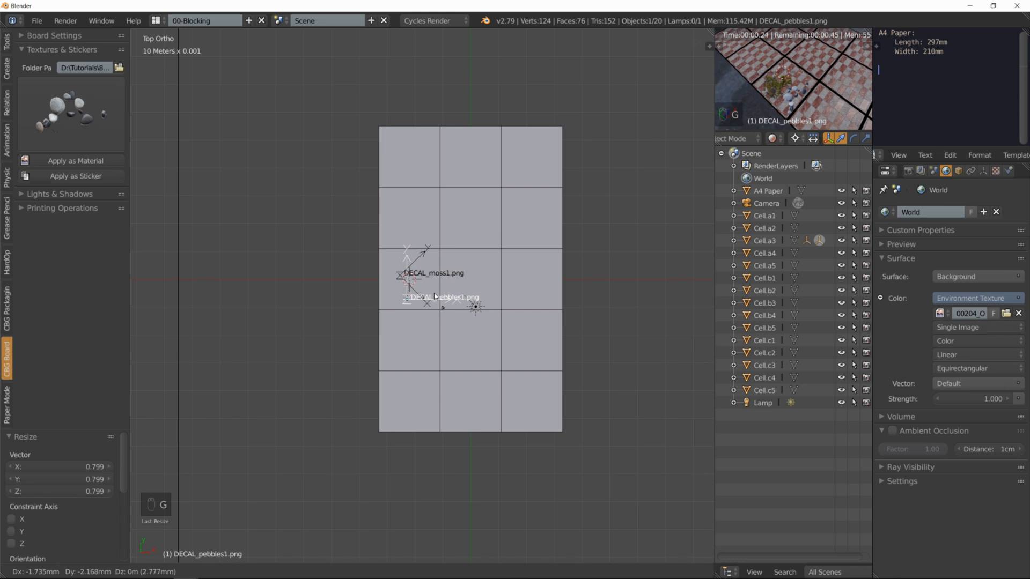
click(436, 295)
Apply the rust stain image TexturesCom_DecalsStain0005_1_masked_S.png as a sticker on cell a3.
right_click(437, 263)
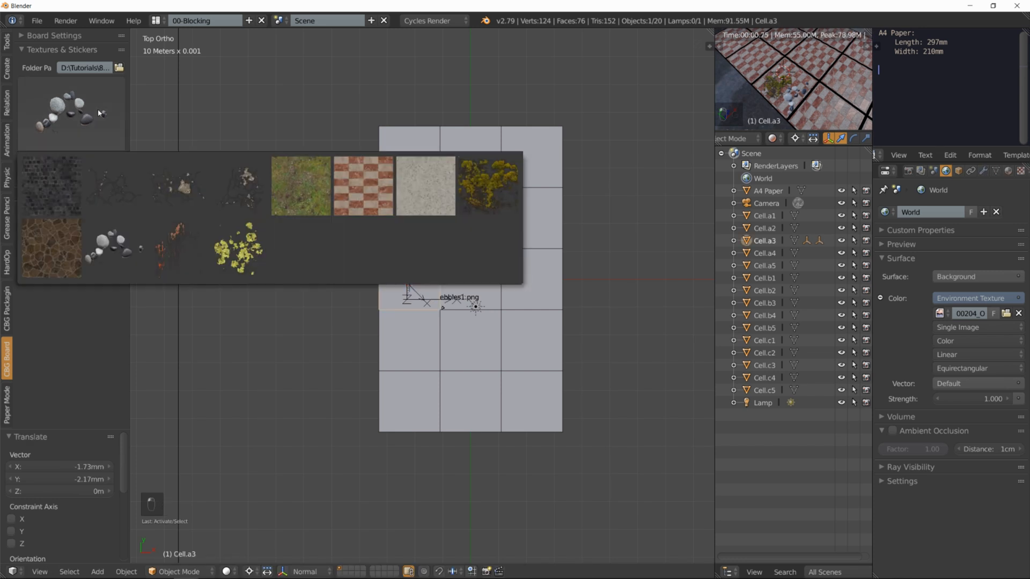
click(72, 113)
click(183, 249)
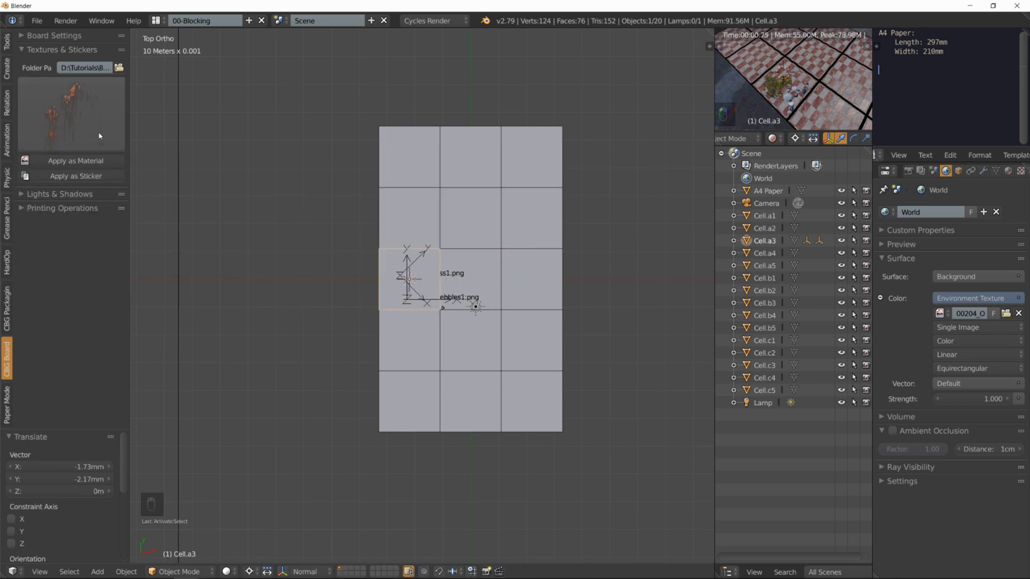
click(91, 176)
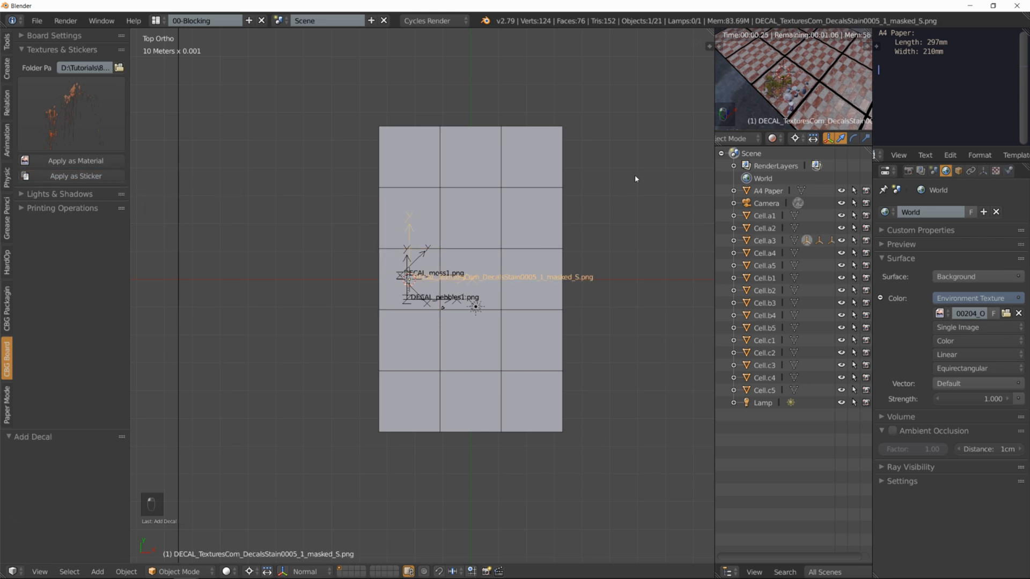
Scale the rust stain sticker's empty to about 1.56 and shift it about 3.47 mm in X and -0.15 mm in Y.
scroll(783, 91, up, 2)
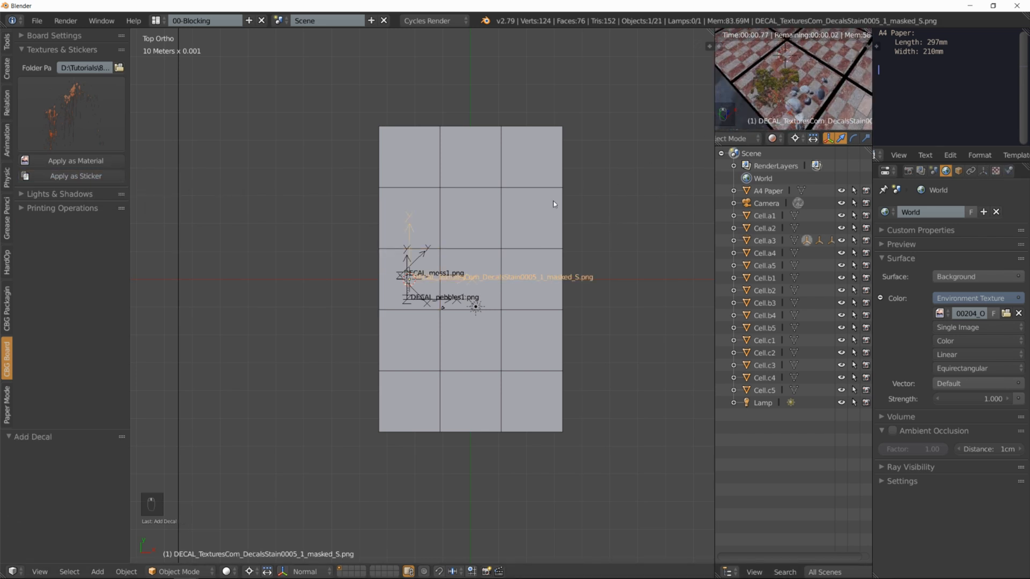
key(s)
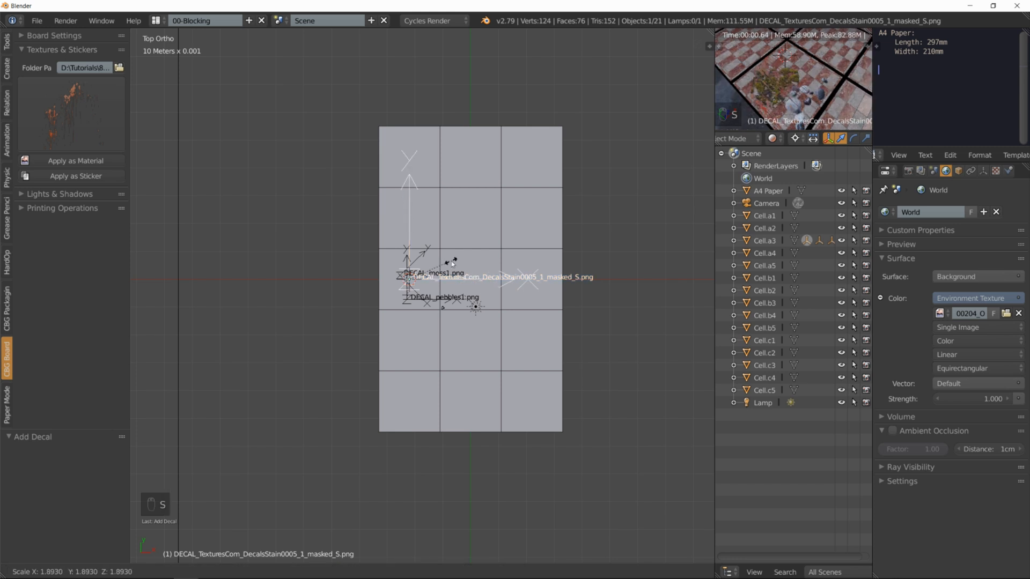
click(444, 269)
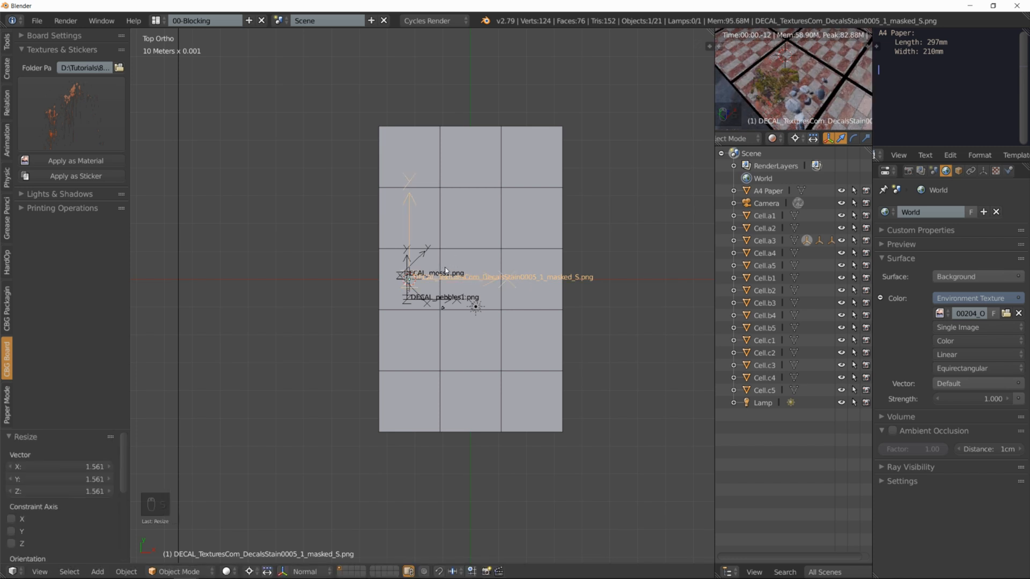
key(g)
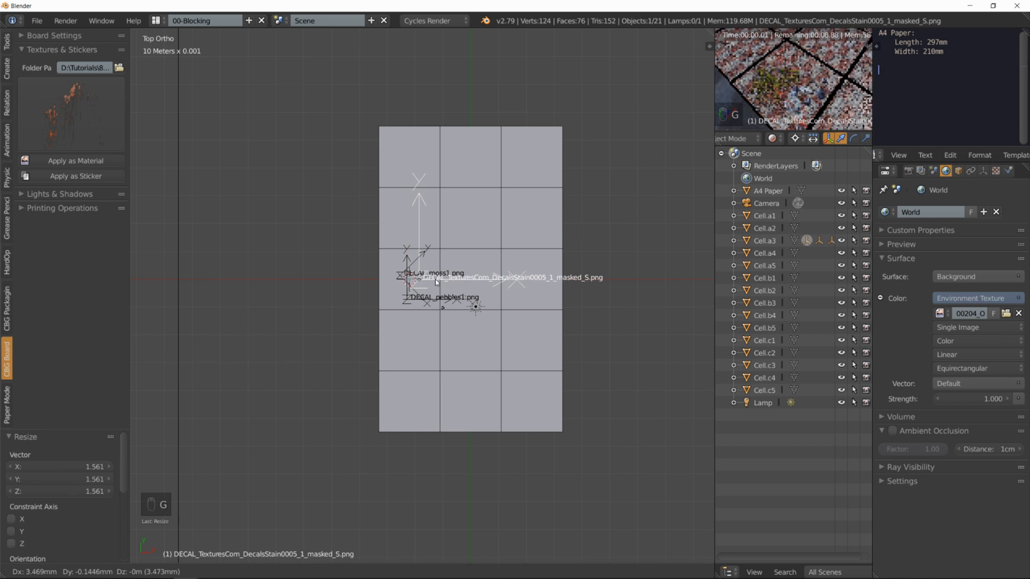
click(438, 278)
Select the whole board with all its cells and stickers and apply Project Shadows to it.
scroll(790, 112, down, 5)
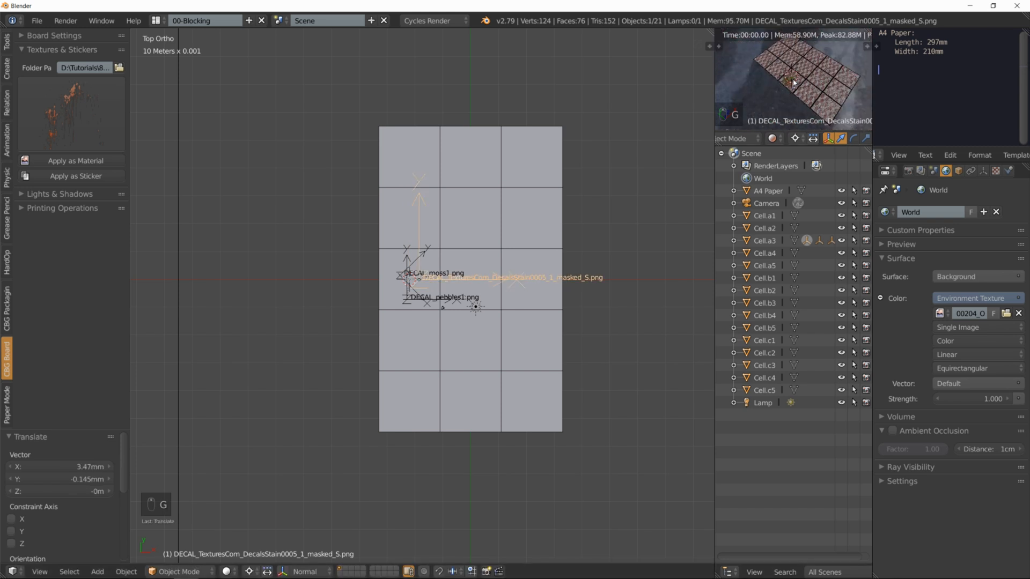
middle_drag(793, 83, 820, 88)
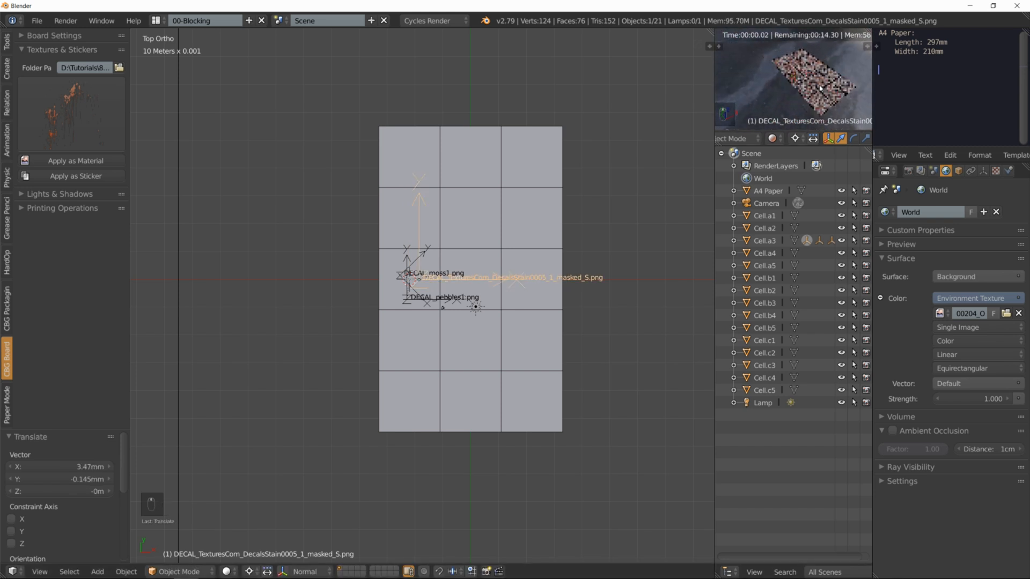
shift+middle_drag(590, 234, 529, 234)
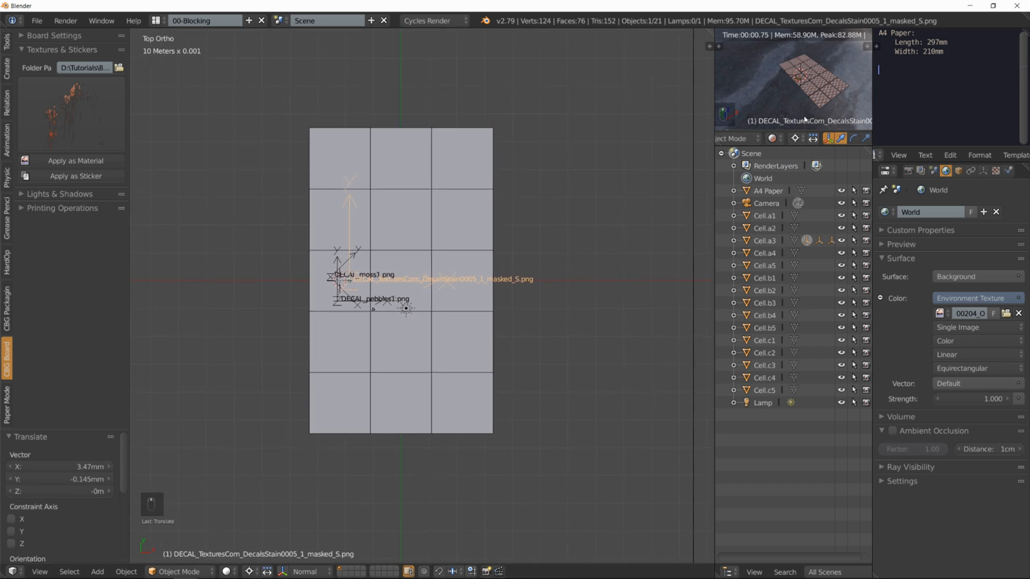
key(a)
key(b)
drag(289, 120, 531, 494)
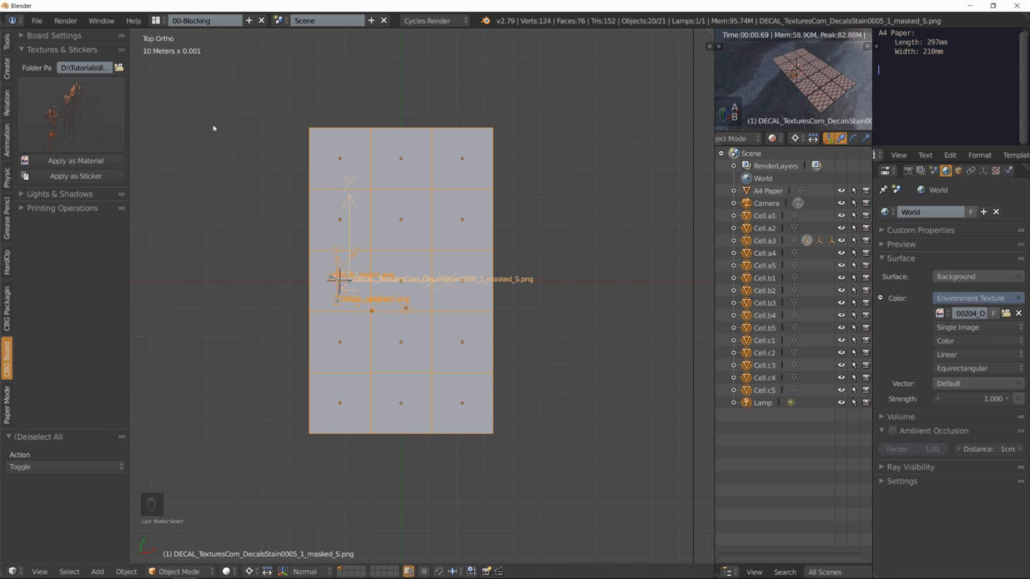
click(21, 49)
click(27, 62)
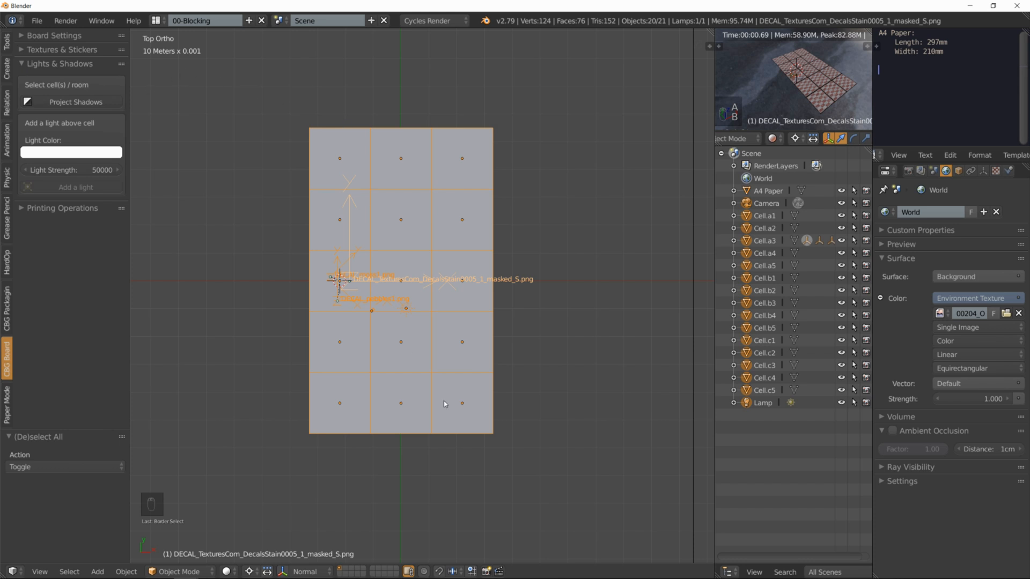
click(95, 103)
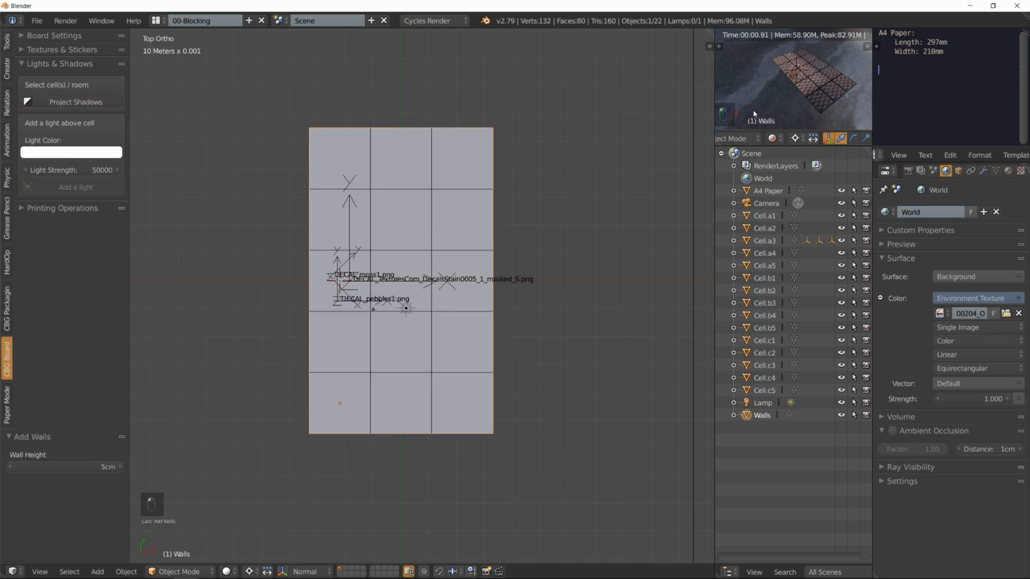
Set the height of the shadow-casting walls around the board to 100 mm (10 cm).
mouse_move(806, 92)
middle_down()
mouse_move(753, 85)
mouse_move(799, 110)
mouse_move(810, 92)
middle_up()
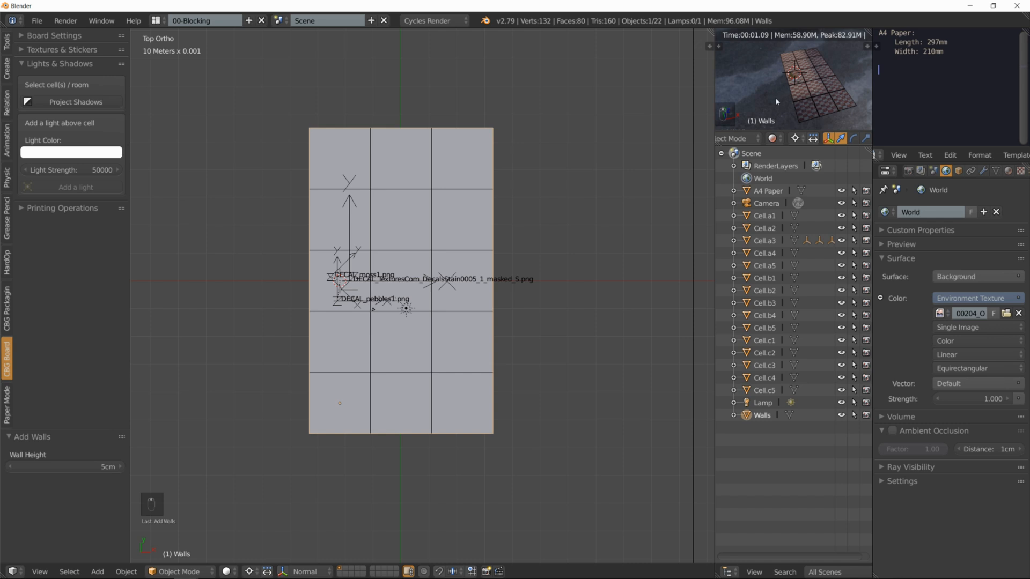
middle_drag(495, 336, 461, 224)
key(KP_5)
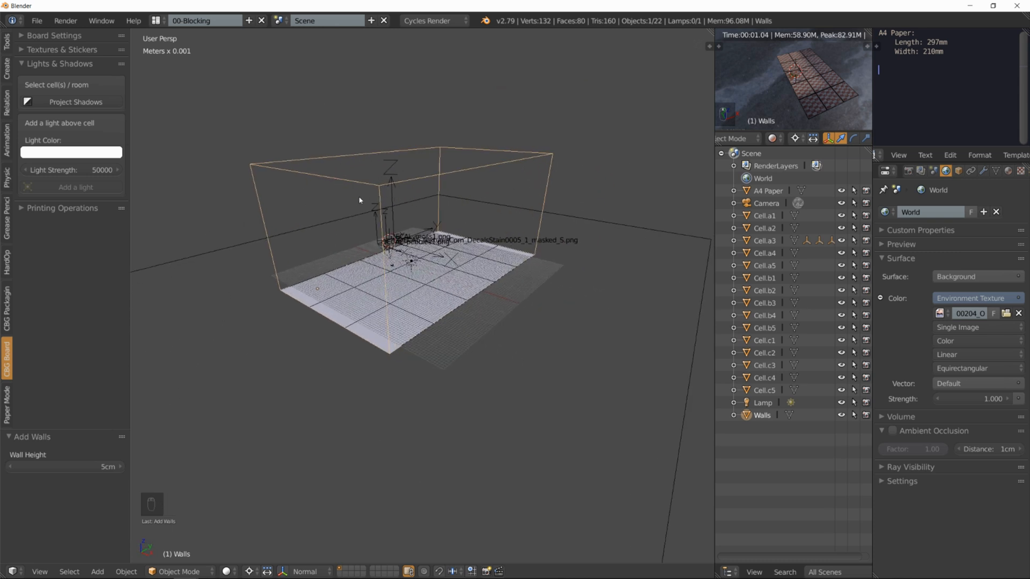
click(90, 467)
text(100)
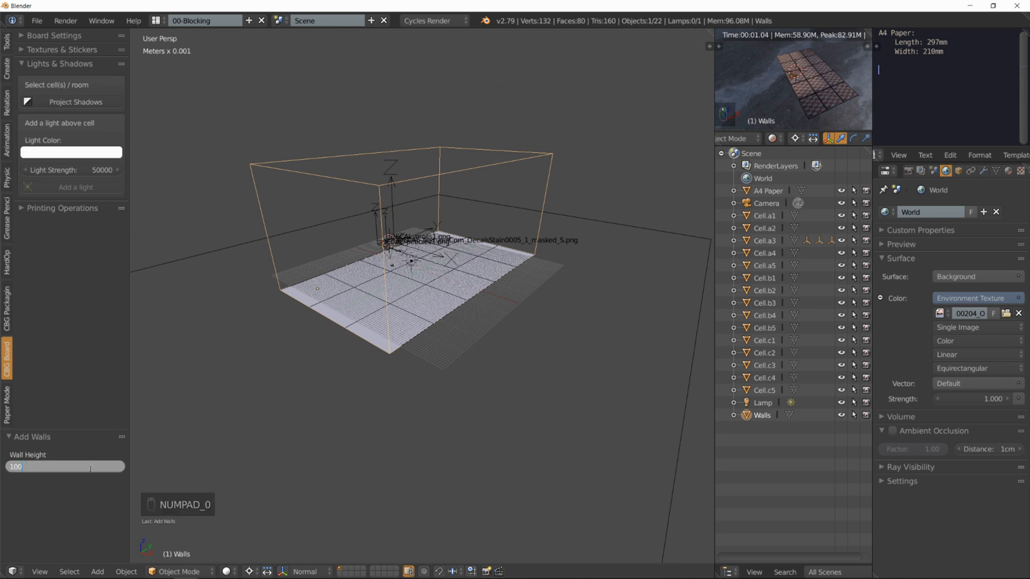
key(Return)
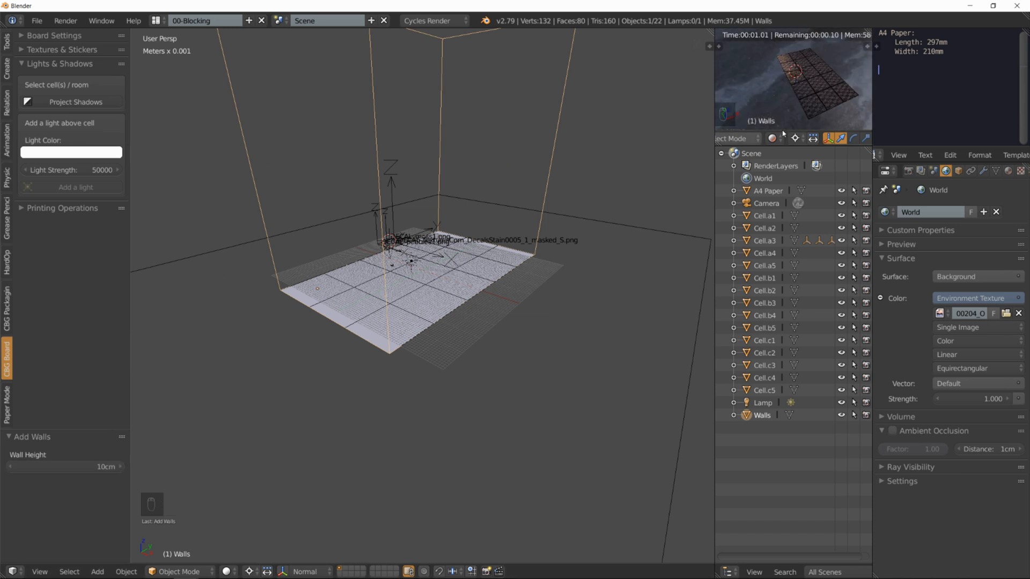
Try a wall height of 20 mm (2 cm) and compare the shadows in the rendered preview.
middle_drag(838, 74, 815, 75)
click(100, 465)
text(20)
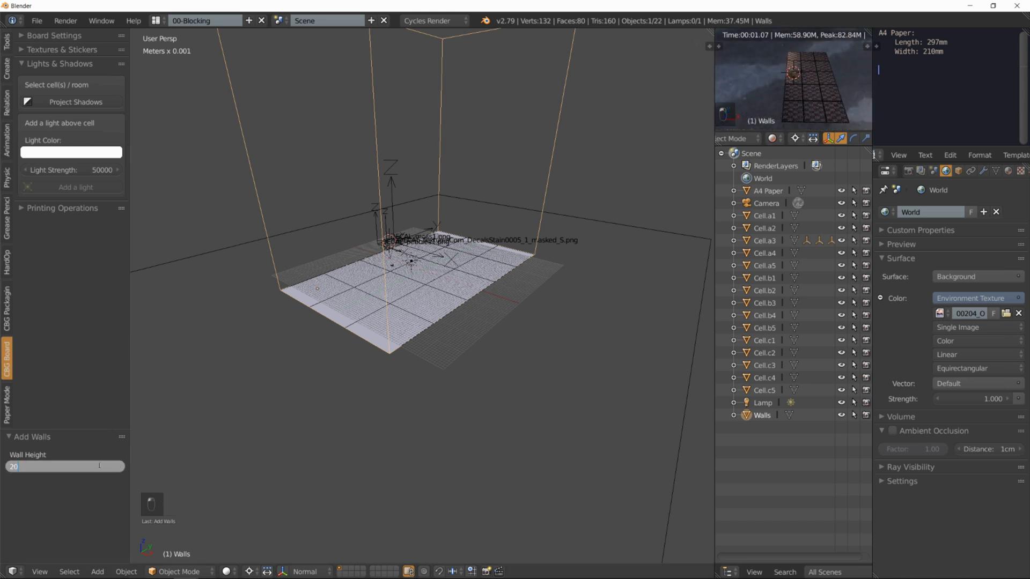
key(Return)
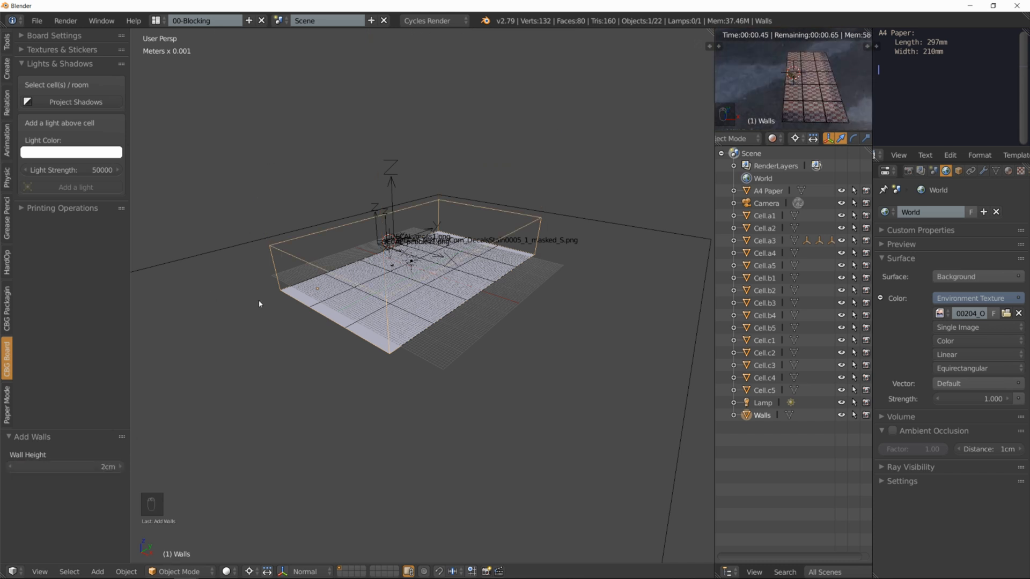
Set the wall height back to 100 mm (10 cm) for darker shadows on the board.
click(96, 465)
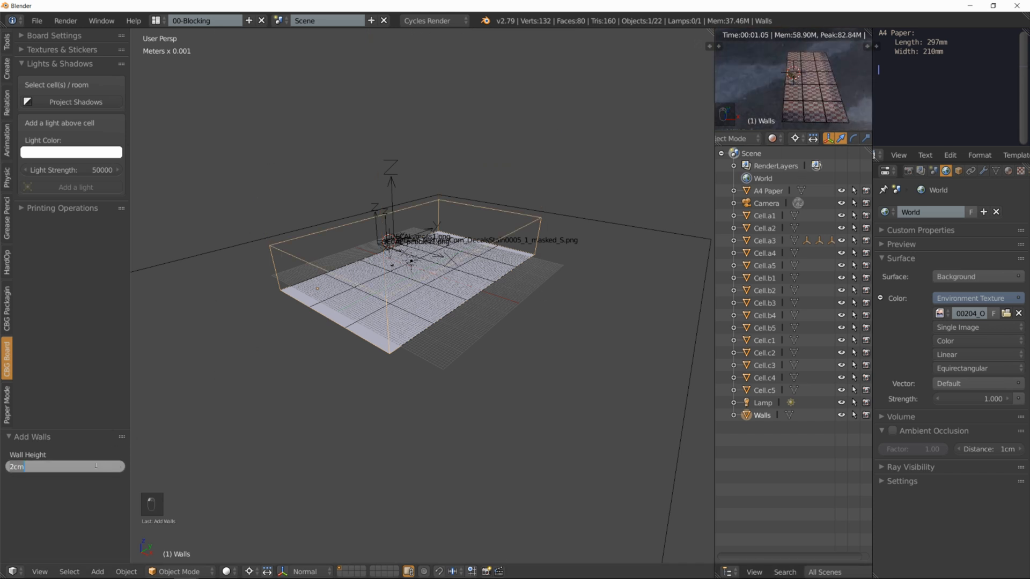
text(100)
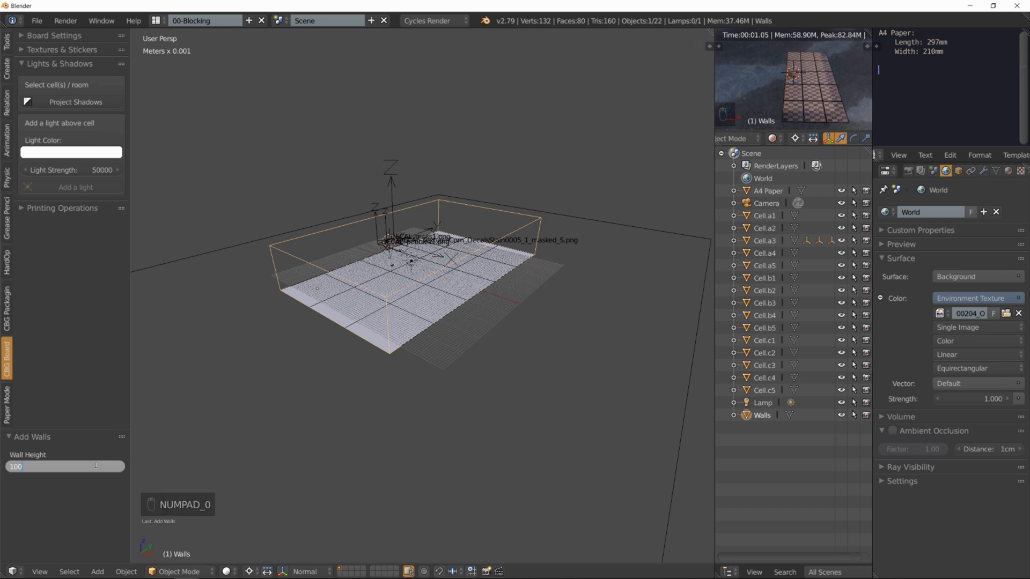
key(Return)
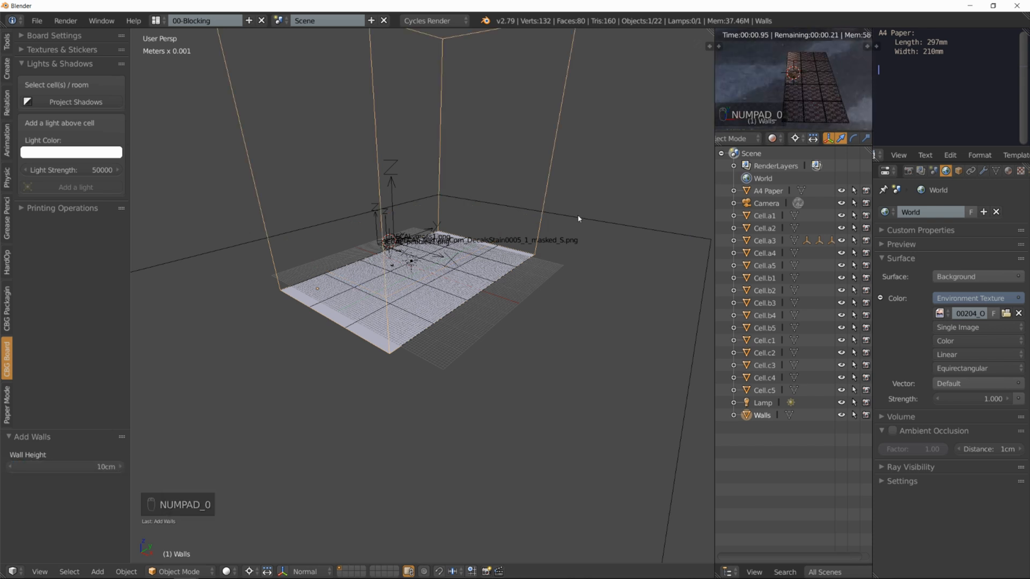
middle_drag(842, 102, 805, 91)
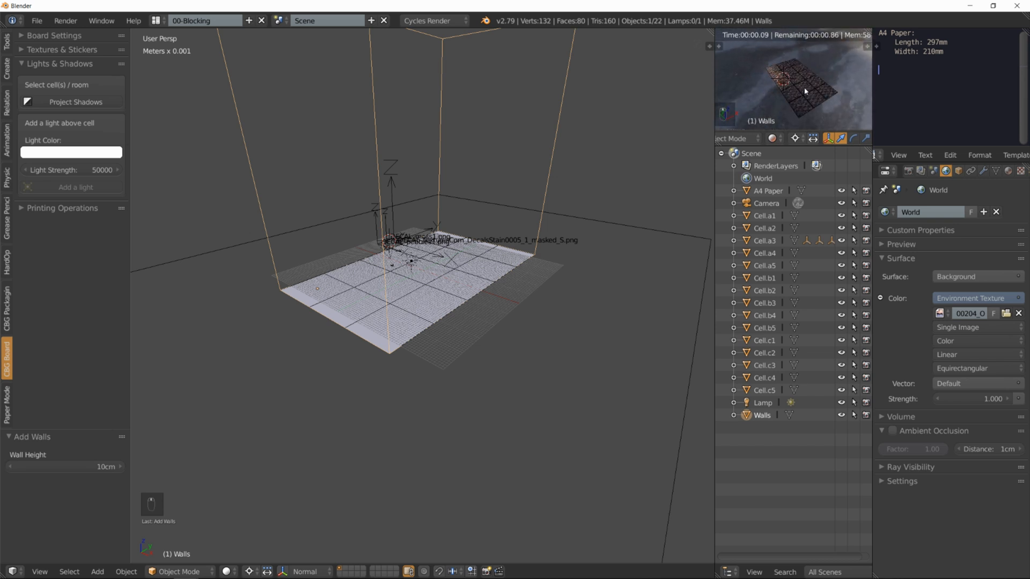
Select cell c3 and set the colour for its light to orange, about R 1.000, G 0.217, B 0.015.
right_click(452, 281)
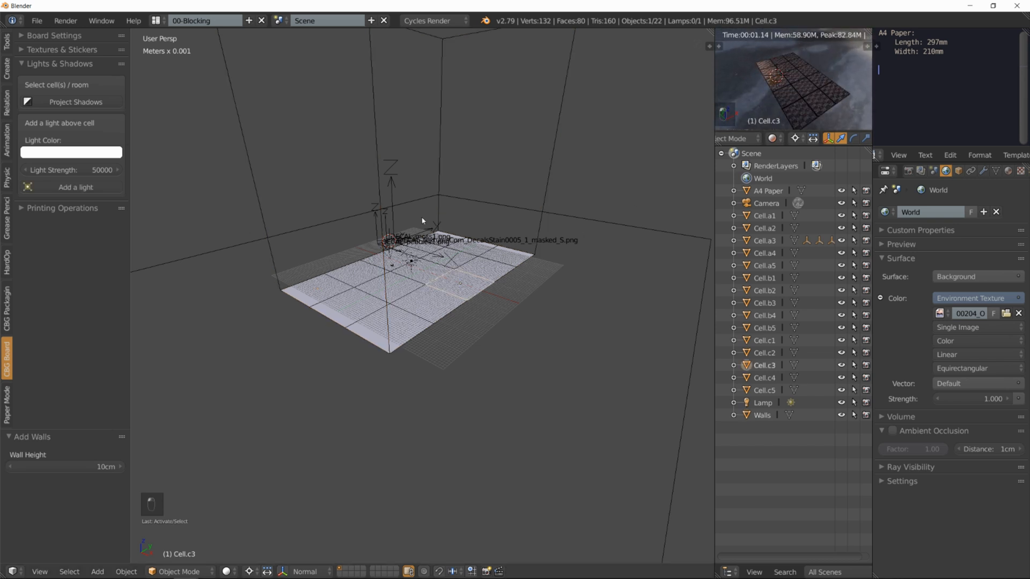
middle_drag(422, 221, 515, 253)
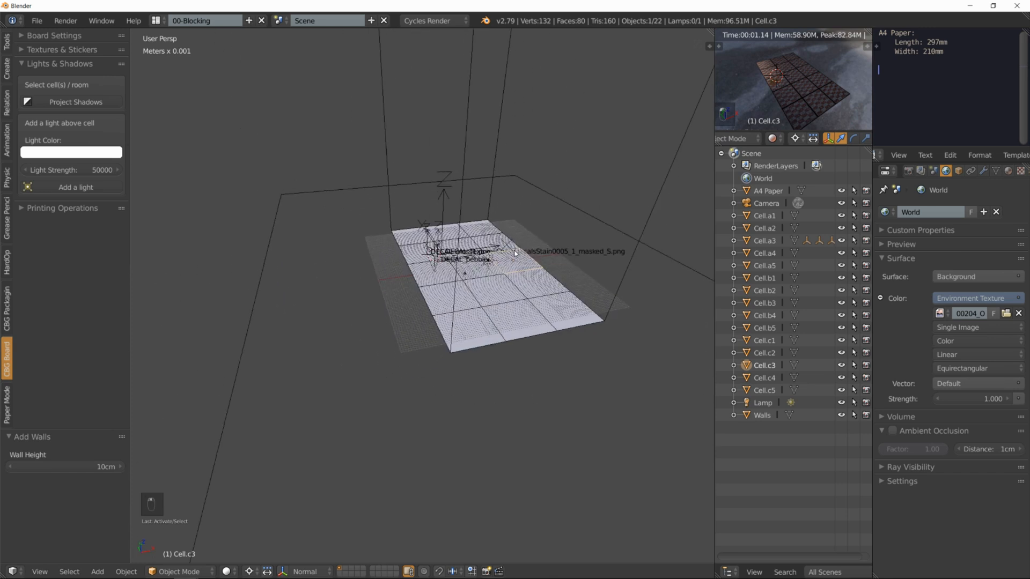
click(83, 152)
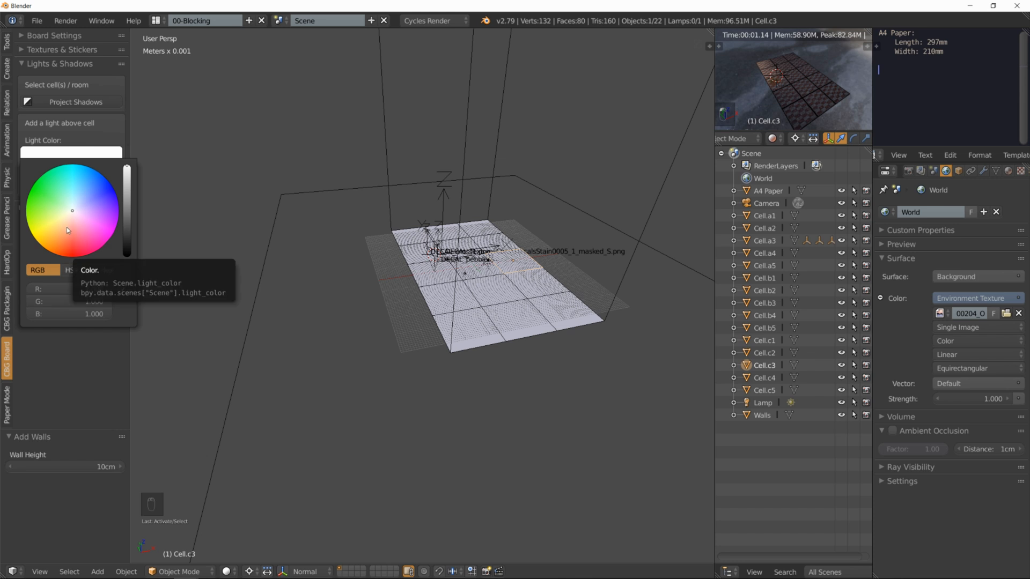
click(54, 247)
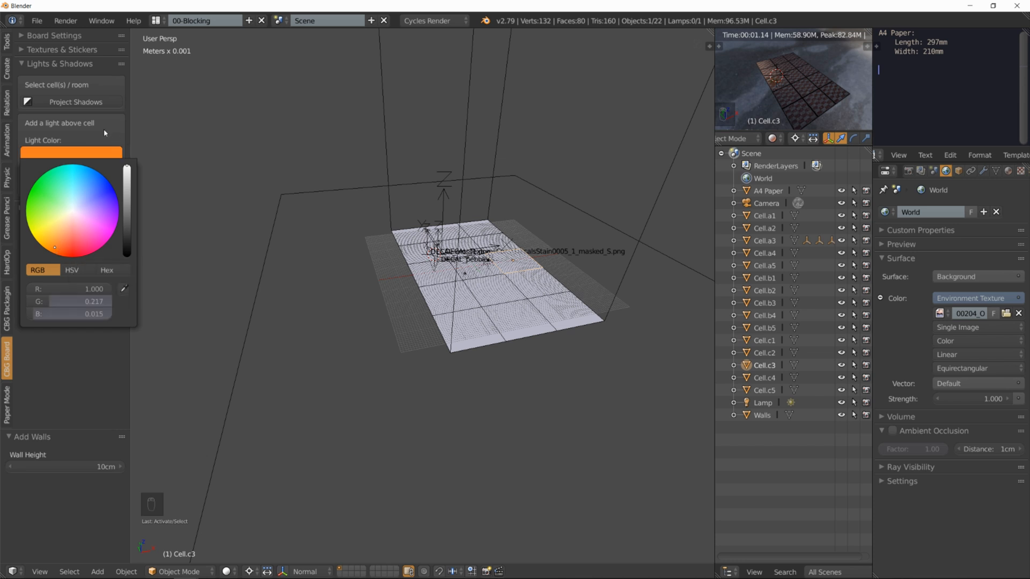
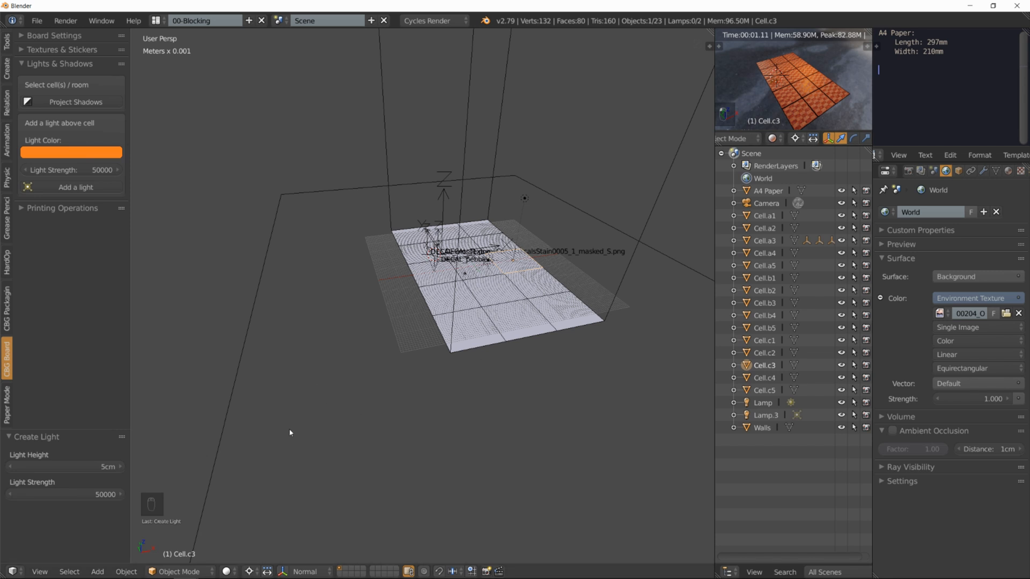
Set the first light above cell c3 to a strength of 25000 and a height of 6 cm.
click(87, 495)
text(25)
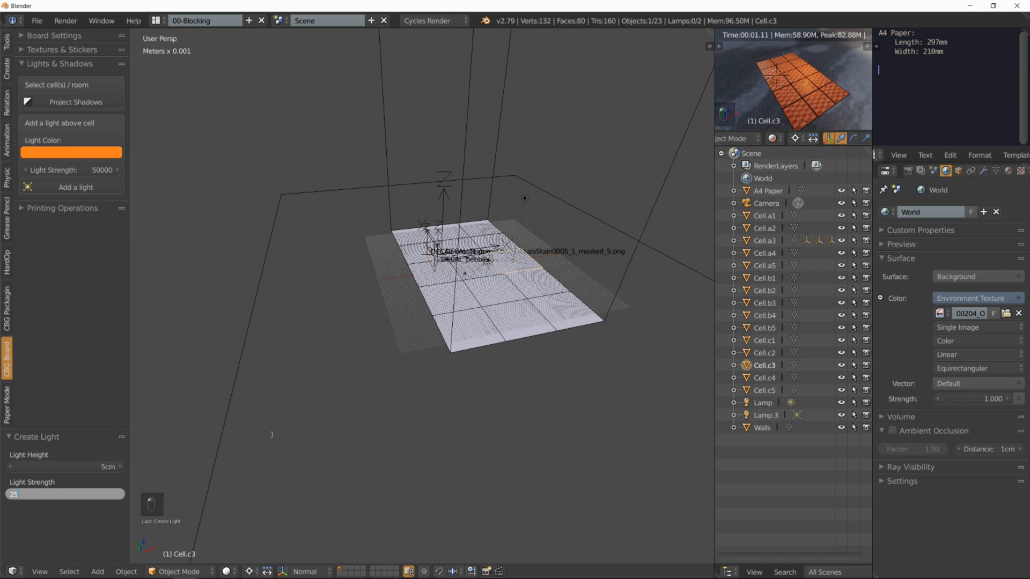
text(000)
key(Return)
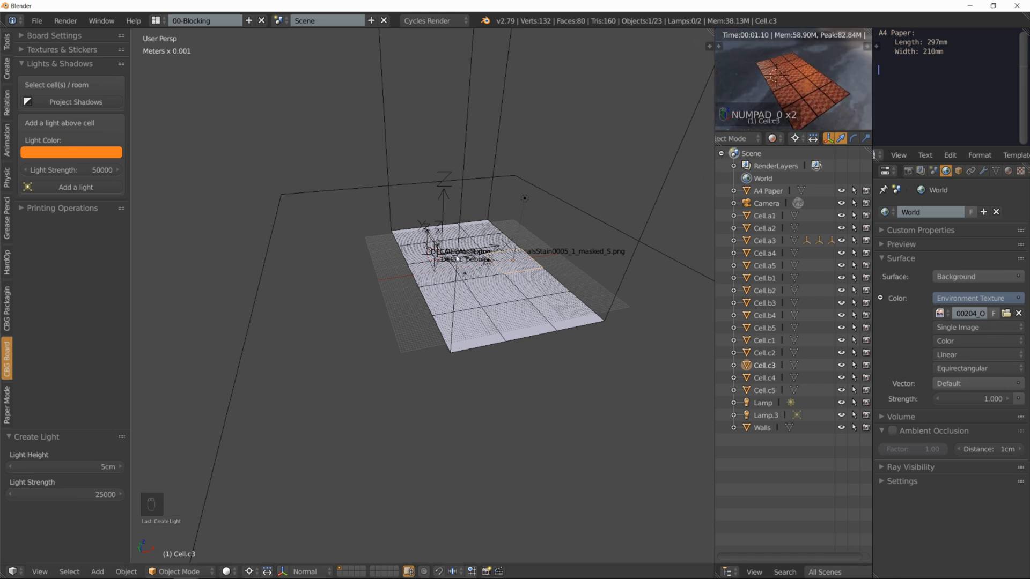
click(95, 467)
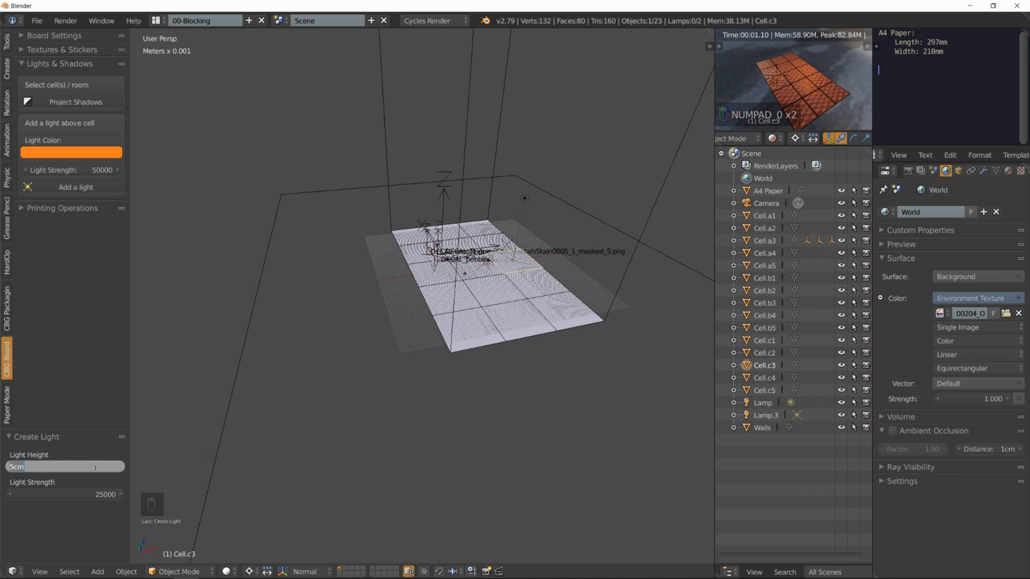
text(6)
key(Return)
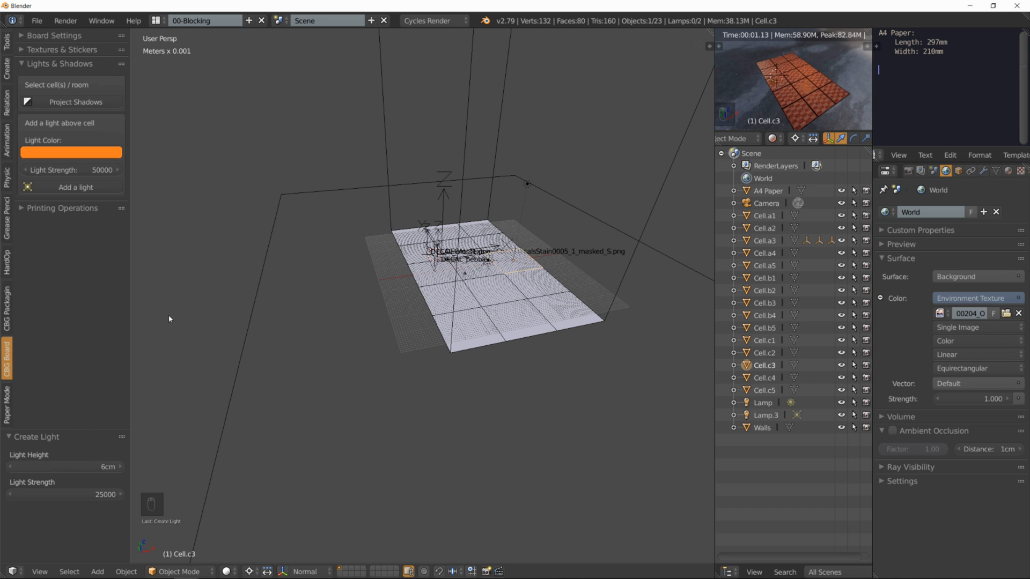
Choose a lighter orange light colour (R 1.000, G 0.470, B 0.216) and add a second light above cell c3.
click(82, 155)
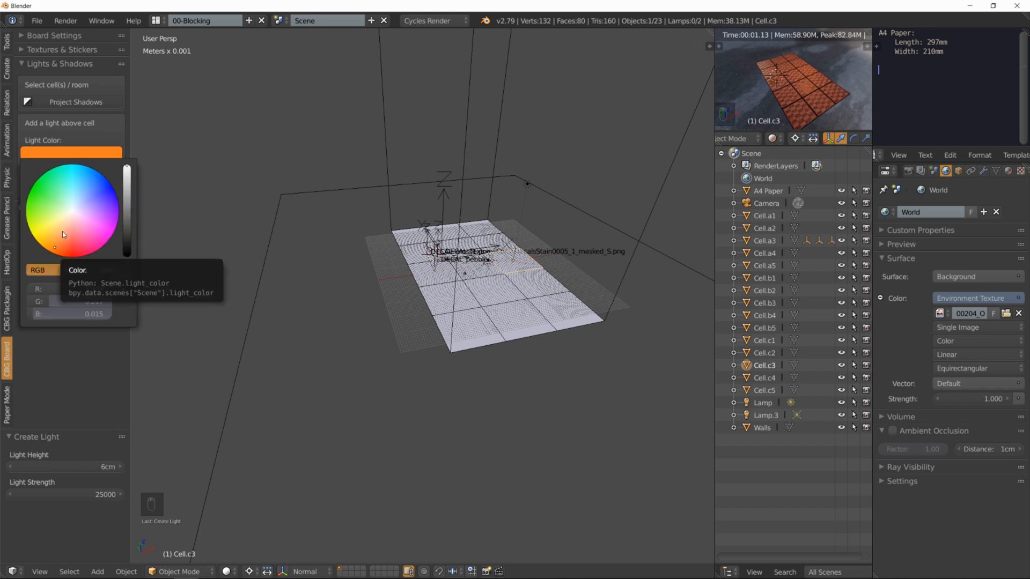
click(63, 231)
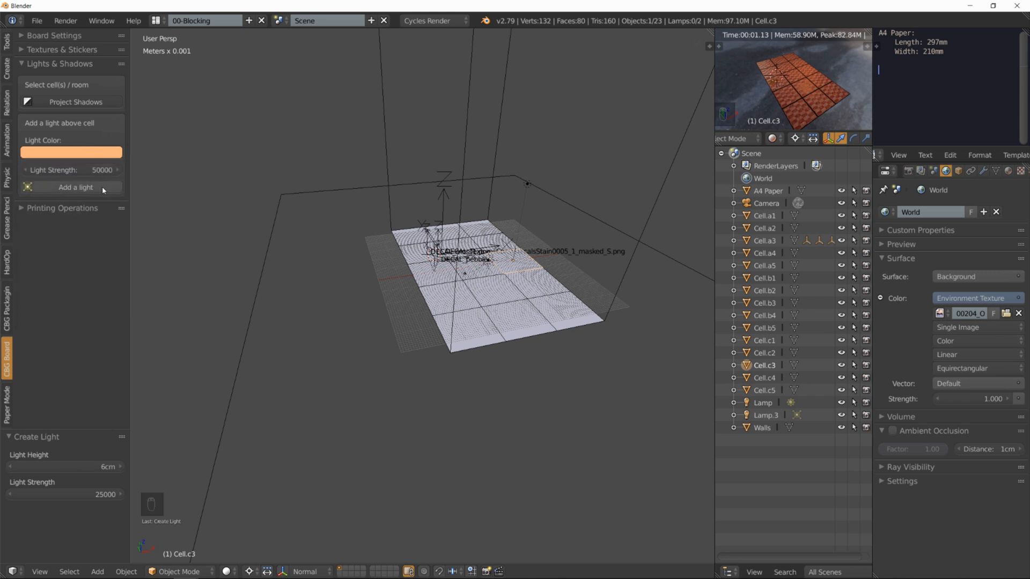
click(103, 189)
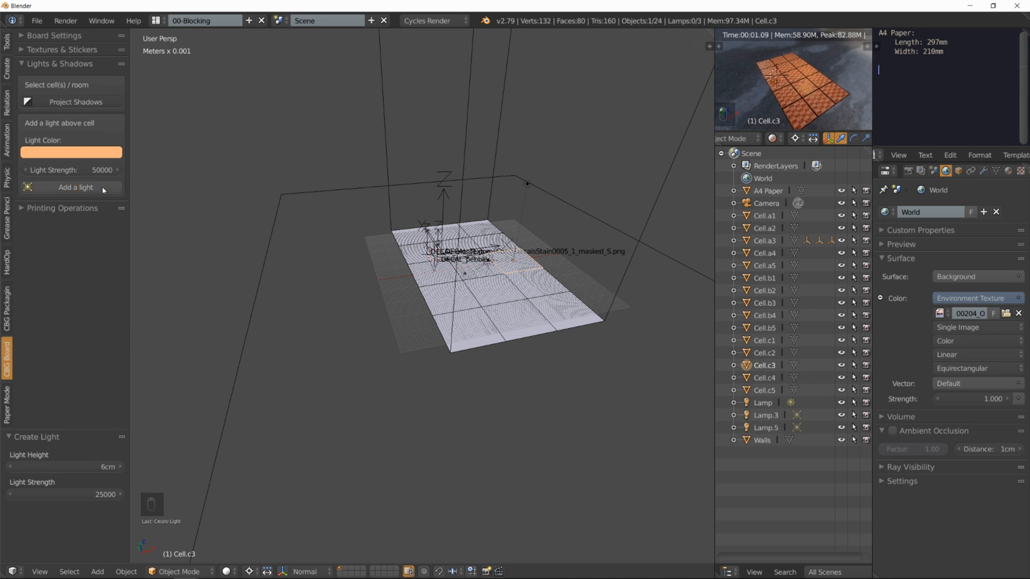
Set the second light's height to 3 cm and halve its strength to 12500.
click(92, 466)
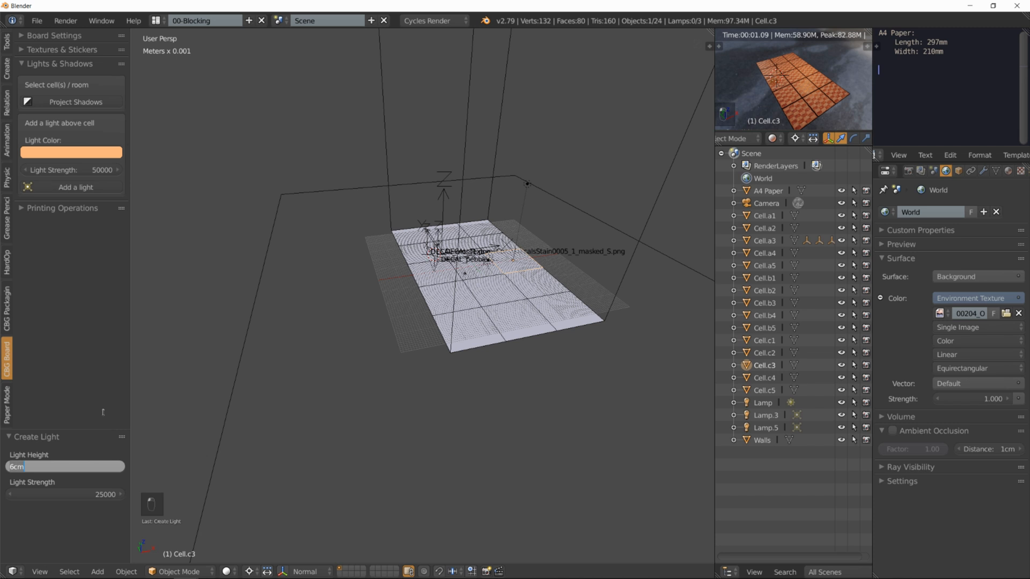
text(3cm)
key(Return)
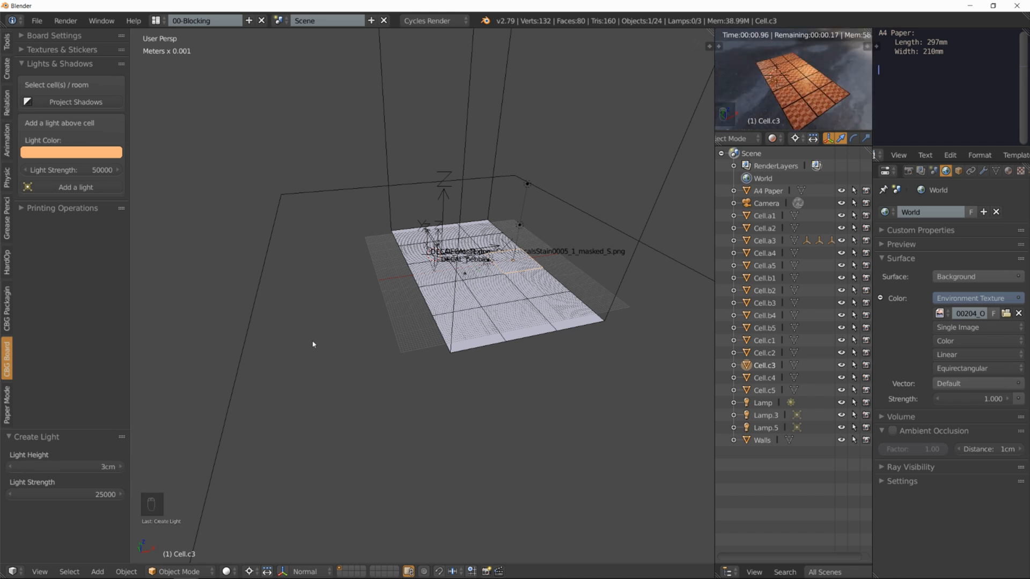
click(122, 494)
click(80, 494)
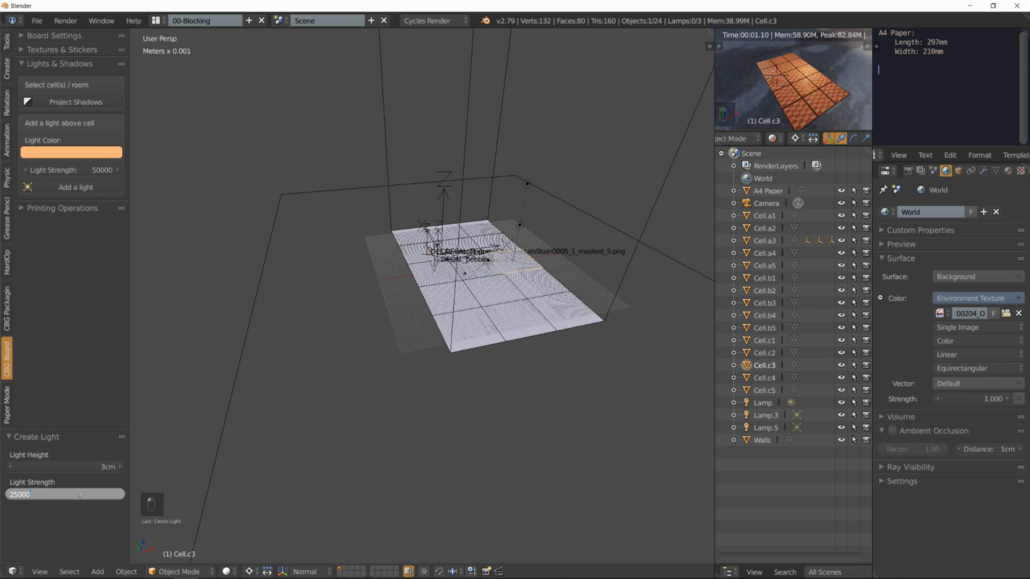
text(/2)
key(Return)
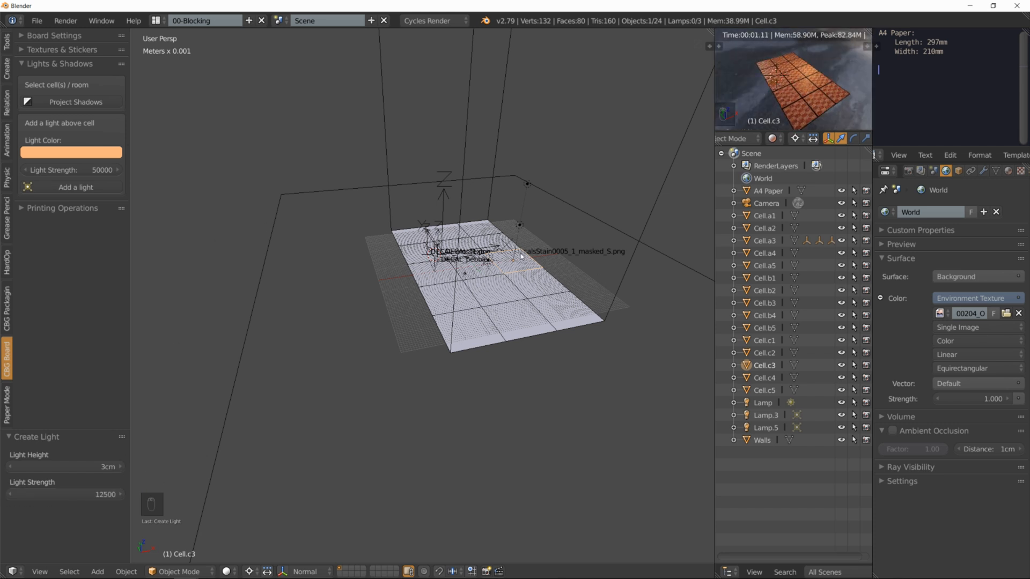
Choose a pale cream light colour and add a third light above cell c3.
click(111, 154)
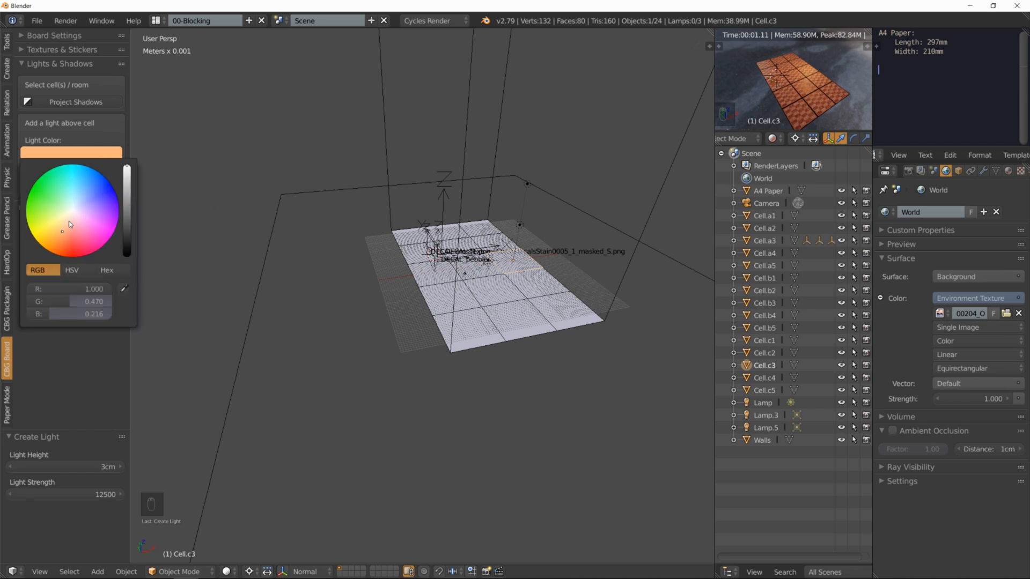
click(69, 219)
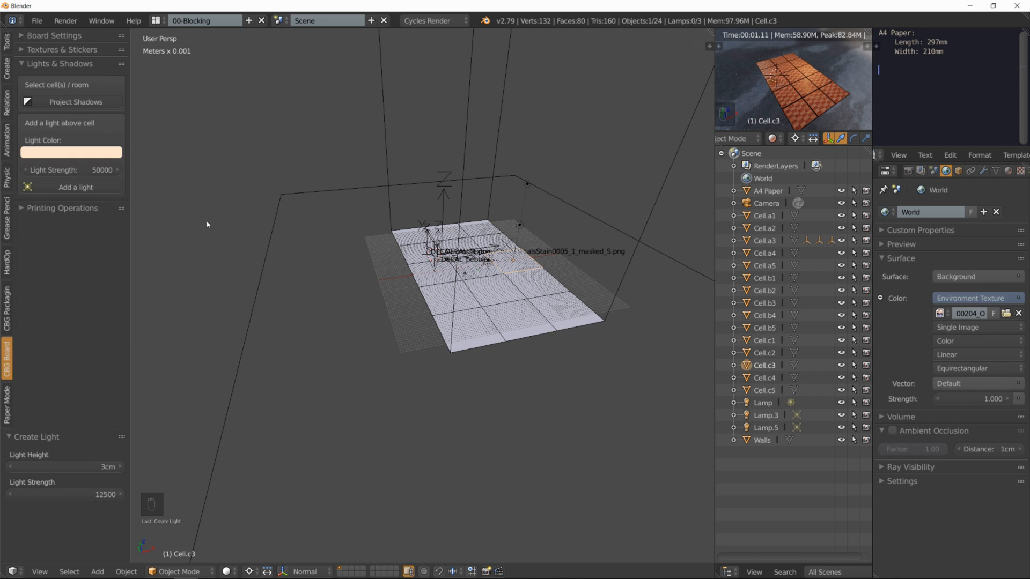
click(98, 189)
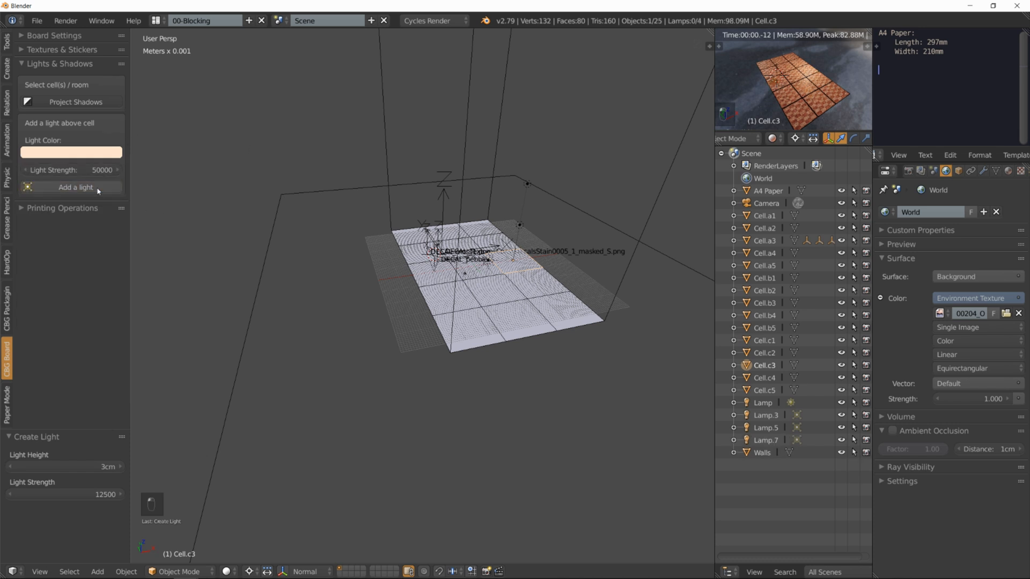
Set the third light's height to 1 cm and halve its strength to 6250, checking the glow in the rendered preview.
click(91, 468)
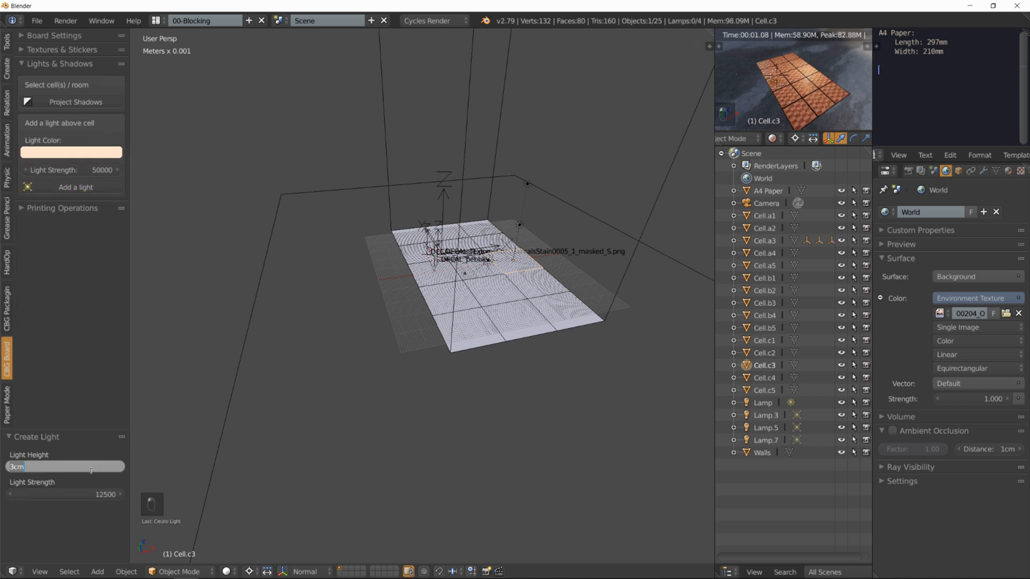
text(1cm)
key(Return)
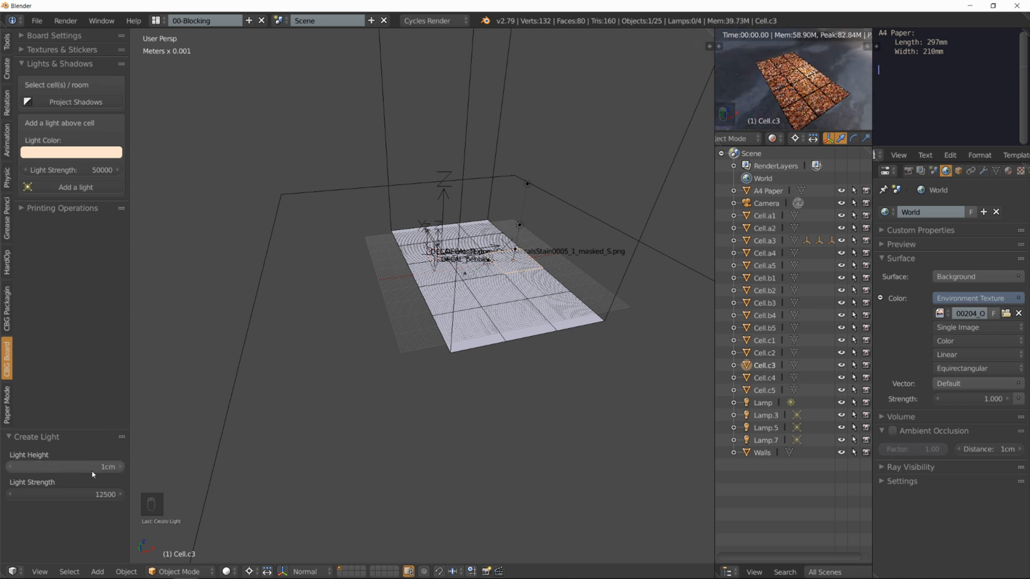
click(91, 494)
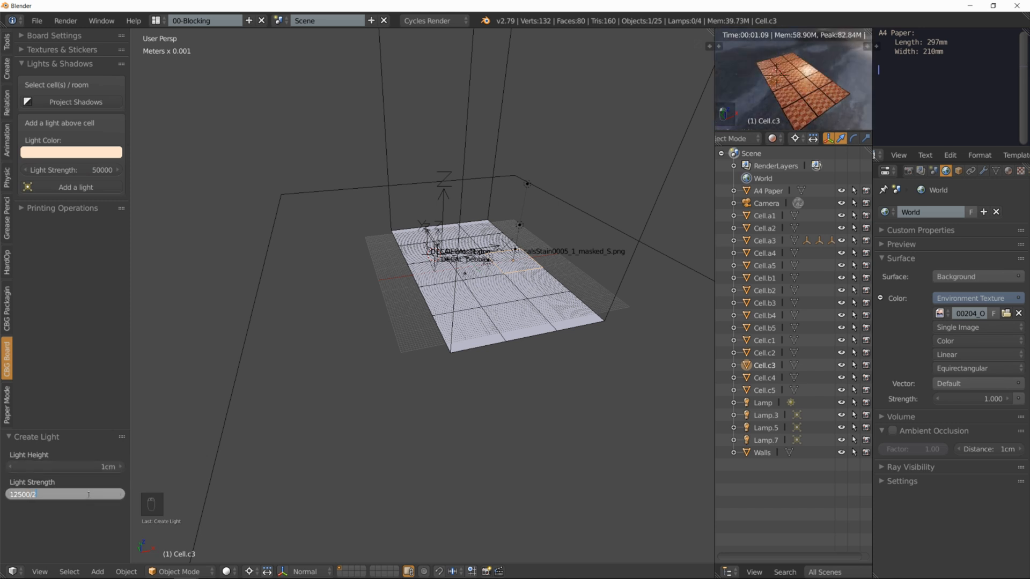
text(/2)
key(Return)
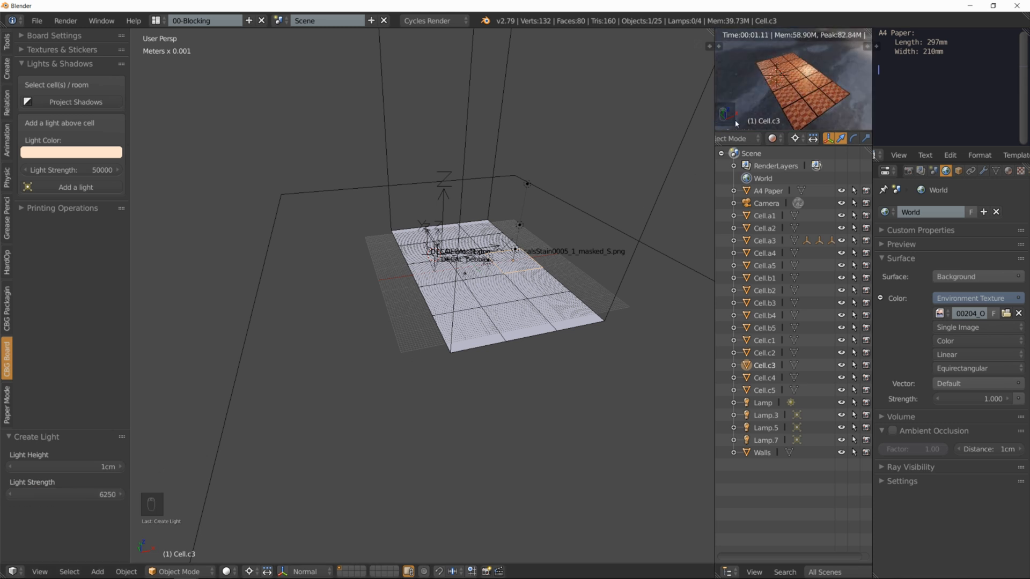
middle_drag(816, 80, 796, 91)
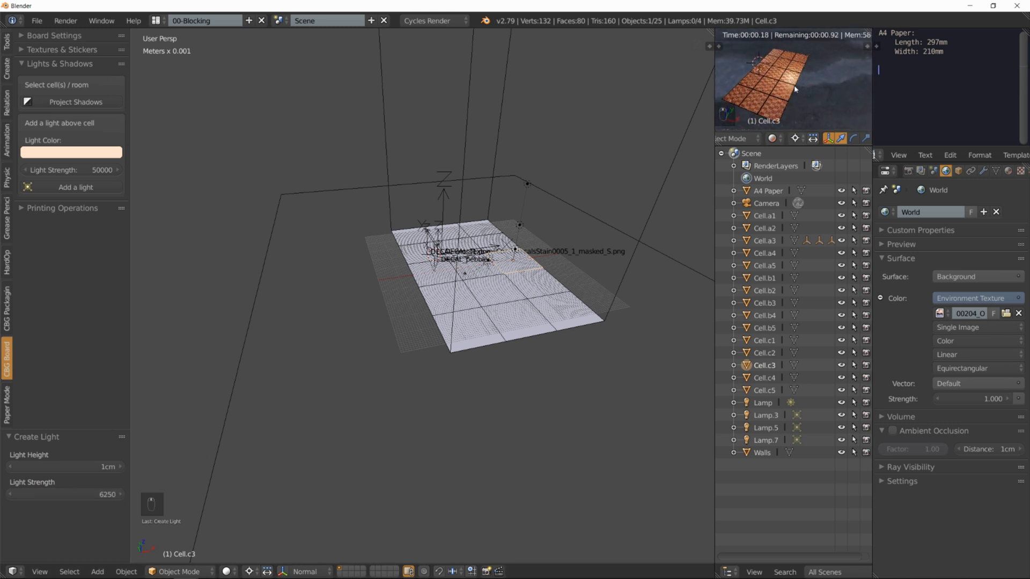
scroll(791, 88, up, 5)
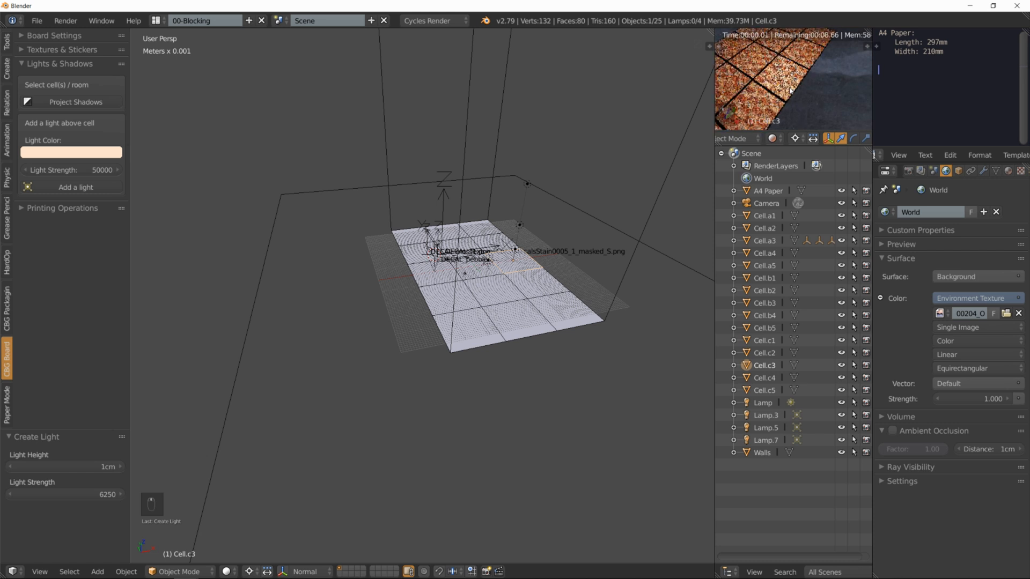
scroll(790, 90, down, 6)
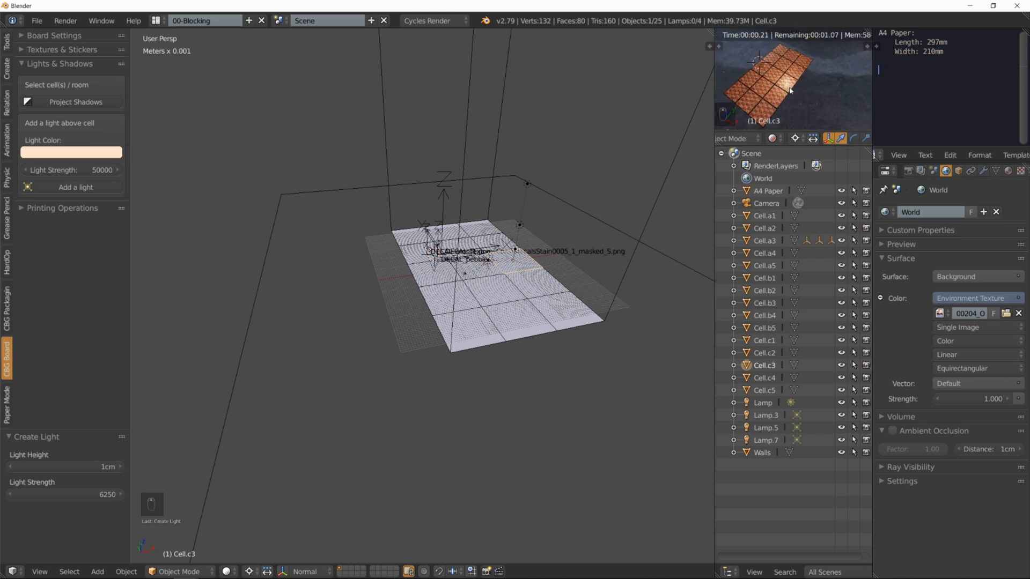
Select the three stacked lamps above cell c3 and move them about 7.24 mm in X and -1.25 mm in Y towards the board's edge.
right_click(518, 253)
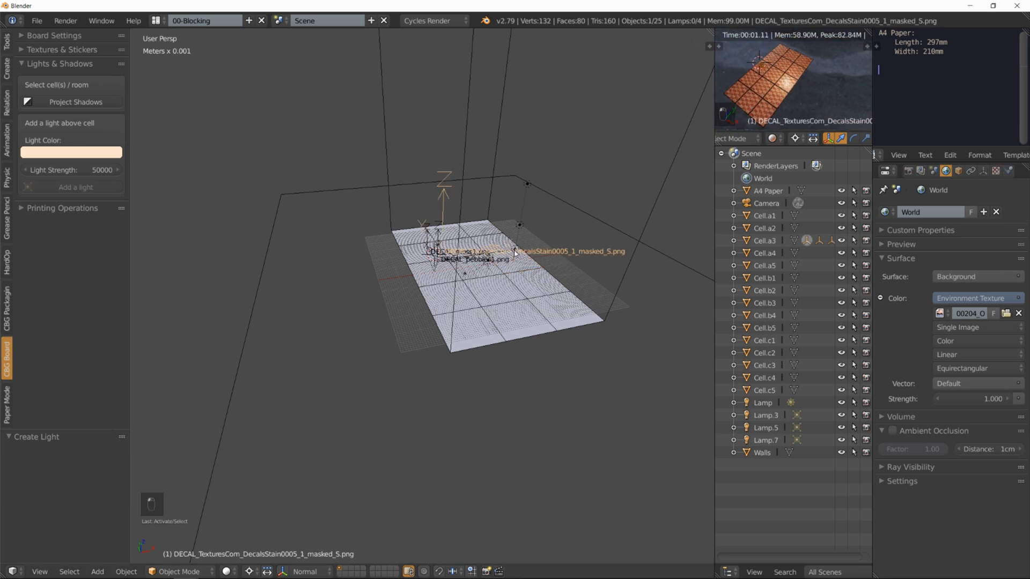
key(KP_1)
key(a)
key(a)
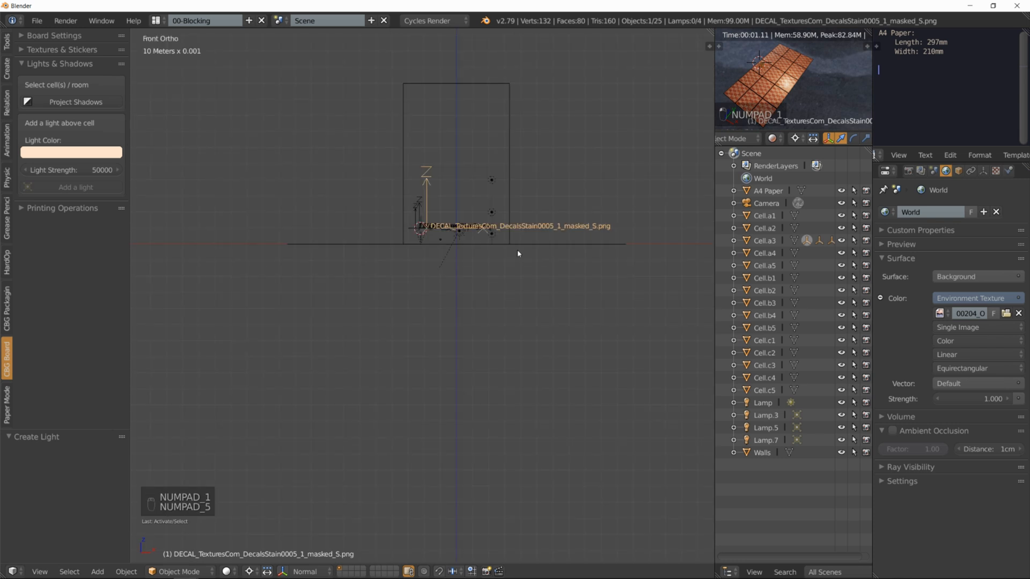
key(b)
drag(478, 159, 502, 221)
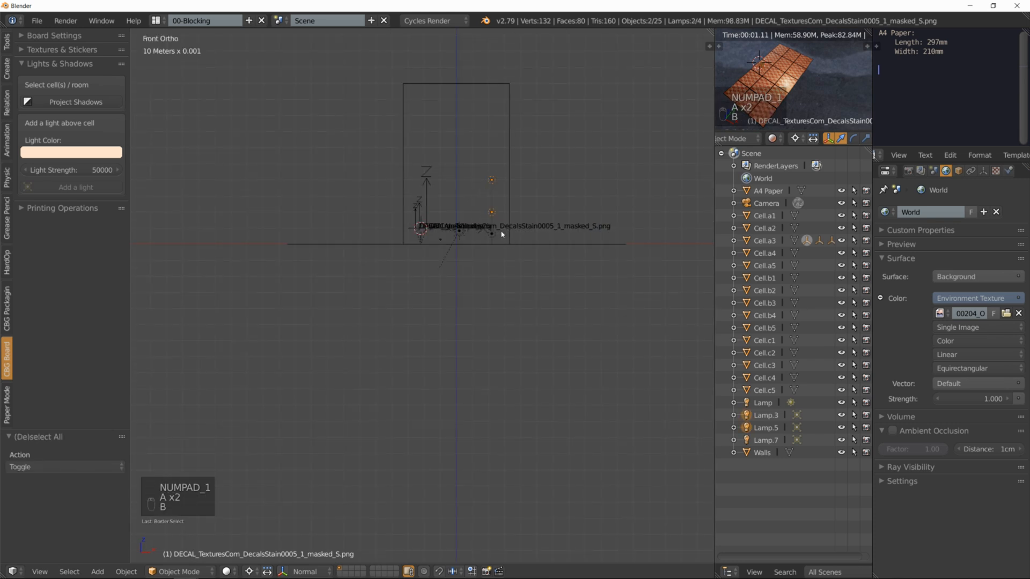
shift+right_click(492, 235)
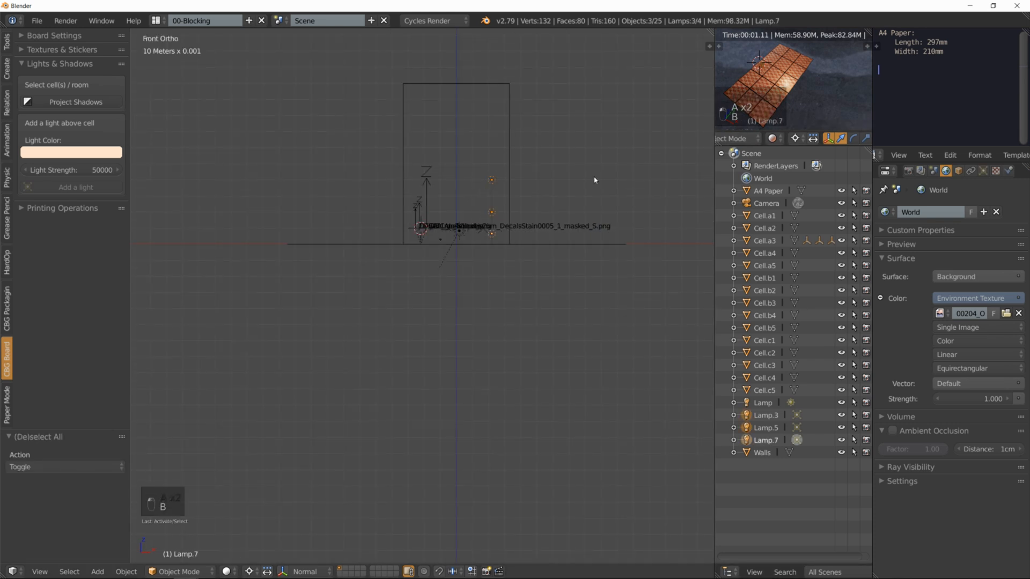
key(KP_7)
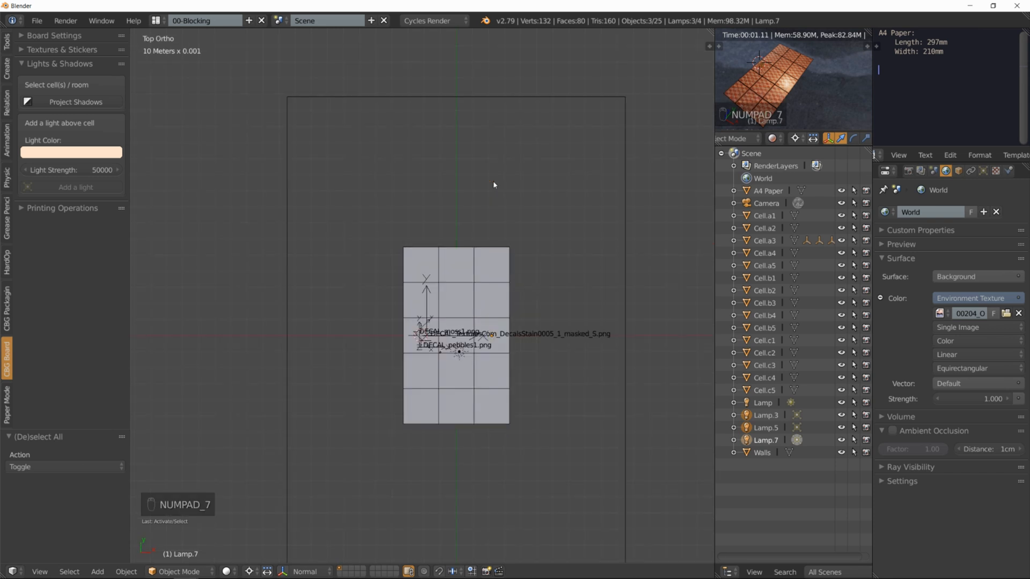
key(g)
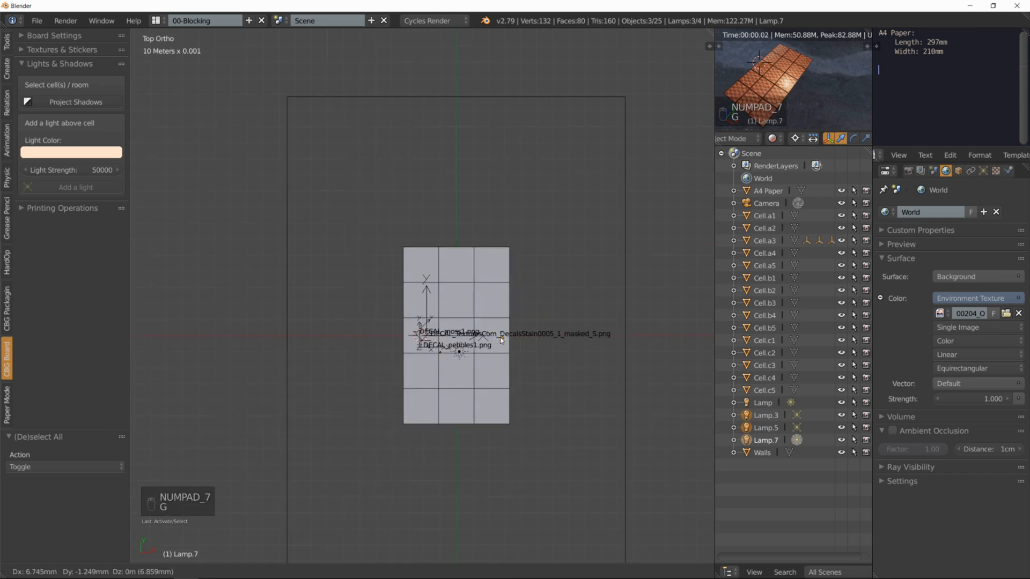
click(502, 339)
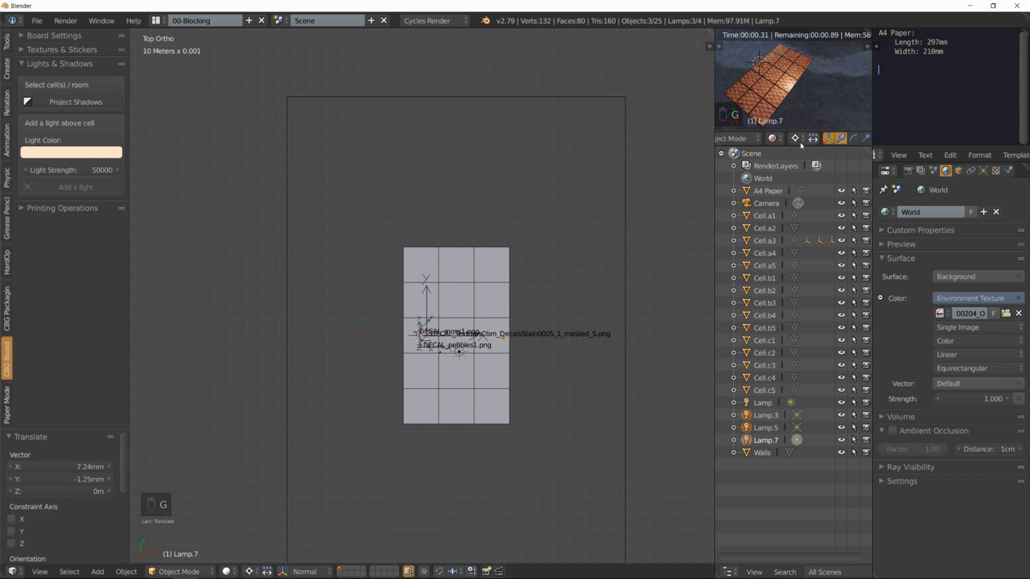
Duplicate the three stacked lamps and place the copies near the board's opposite long edge, offset about -5.97 cm in X and -2.15 cm in Y.
mouse_move(810, 80)
middle_down()
mouse_move(823, 74)
mouse_move(822, 97)
middle_up()
scroll(819, 73, up, 2)
scroll(821, 96, up, 2)
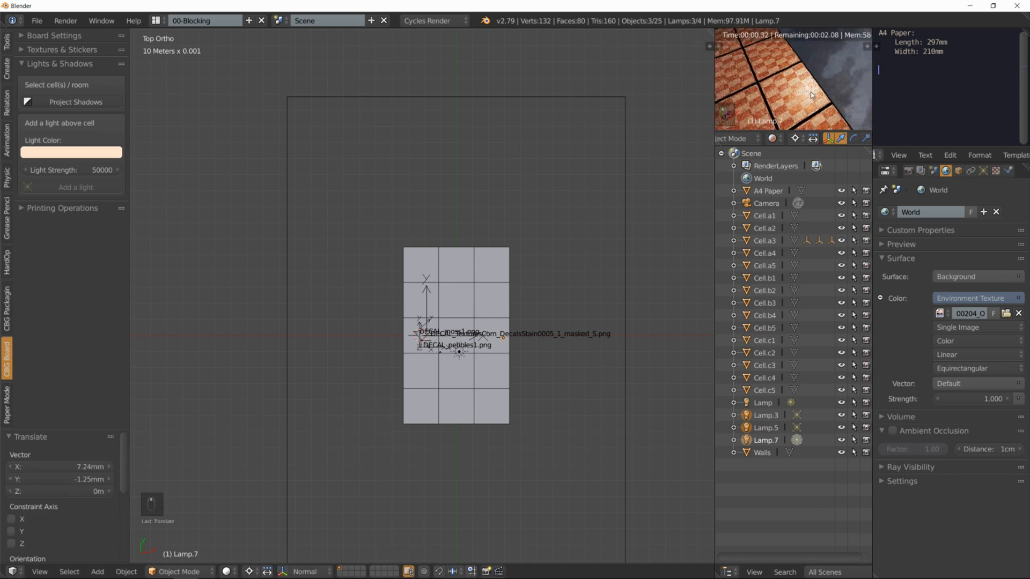
scroll(811, 83, down, 3)
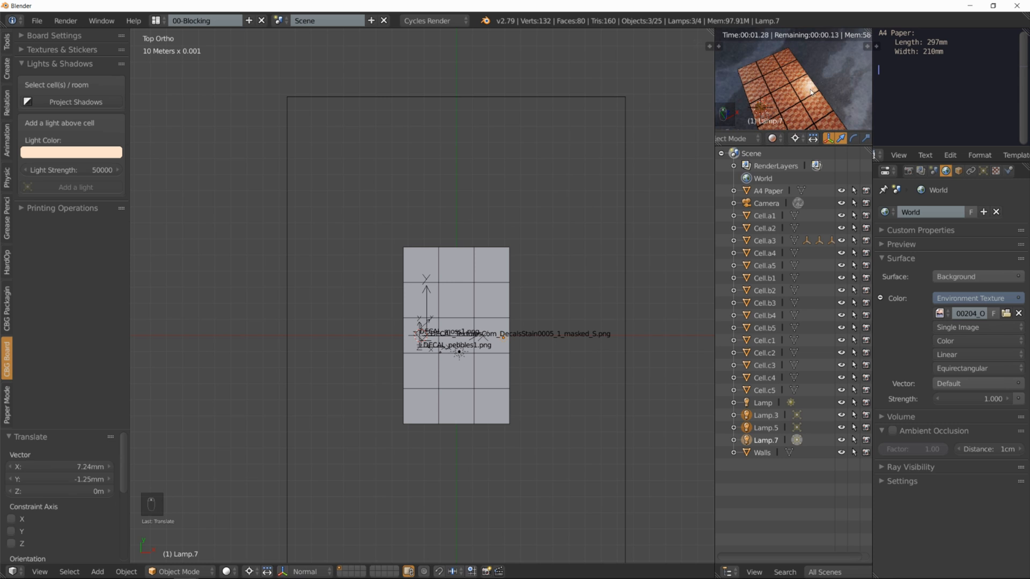
scroll(811, 92, down, 3)
shift+middle_drag(808, 107, 801, 86)
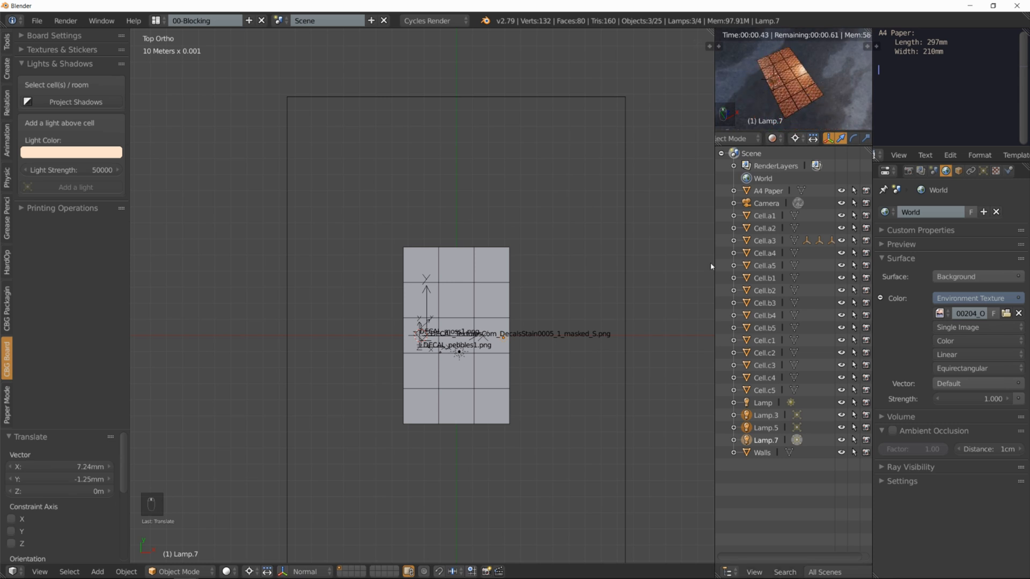
key(shift+d)
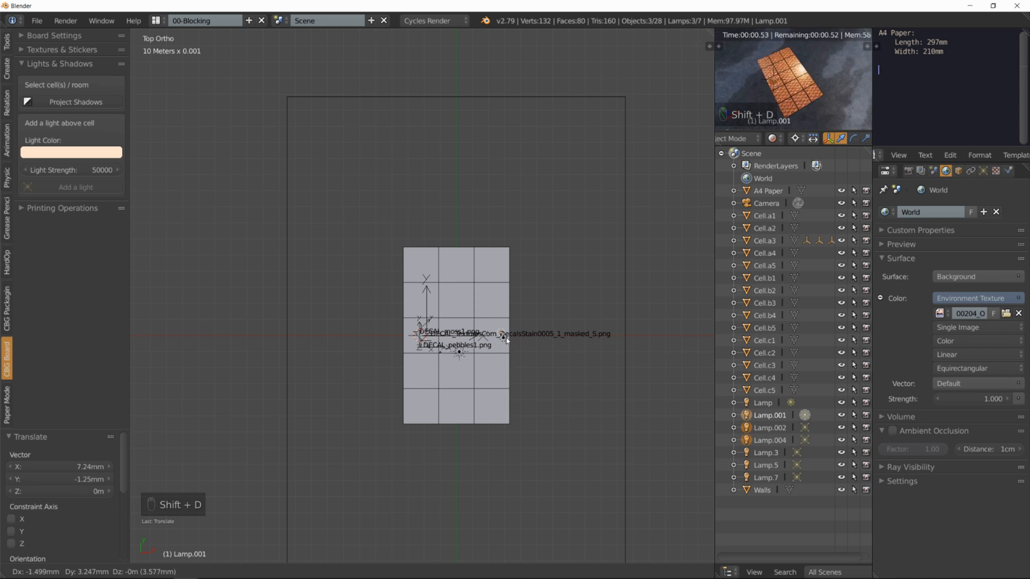
click(413, 377)
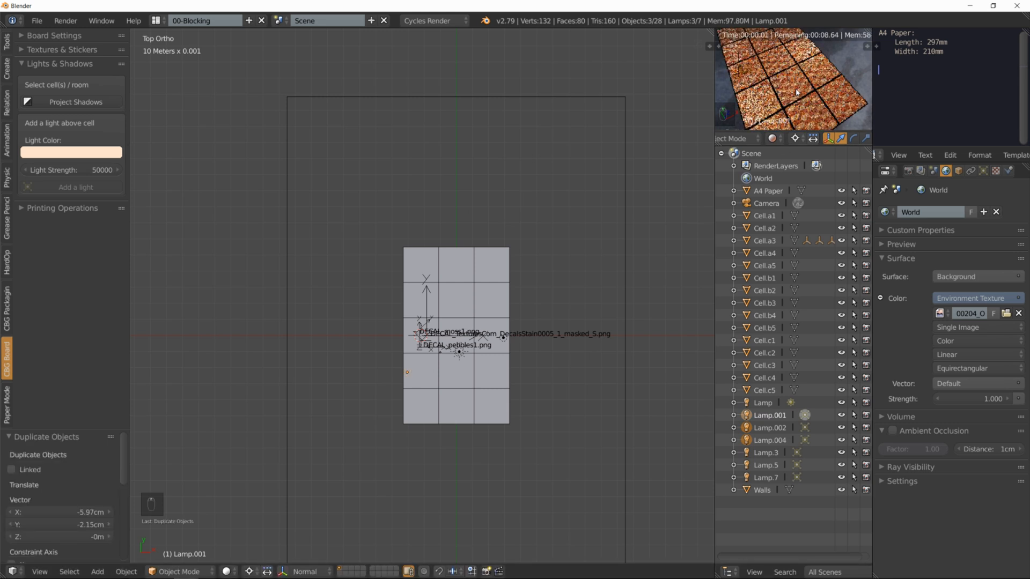
scroll(820, 105, down, 4)
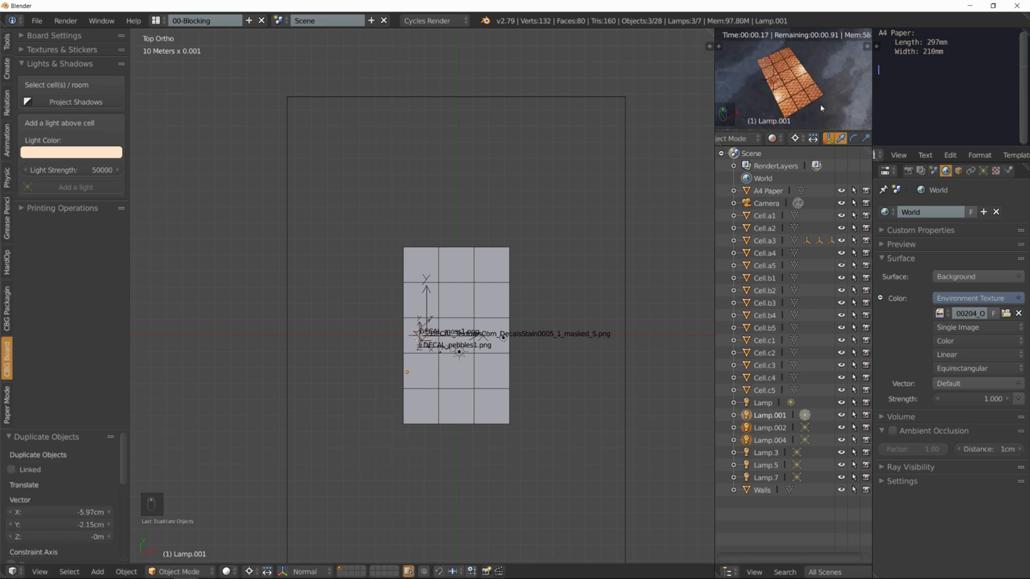
mouse_move(820, 105)
middle_down()
mouse_move(830, 84)
mouse_move(805, 99)
middle_up()
scroll(855, 89, down, 1)
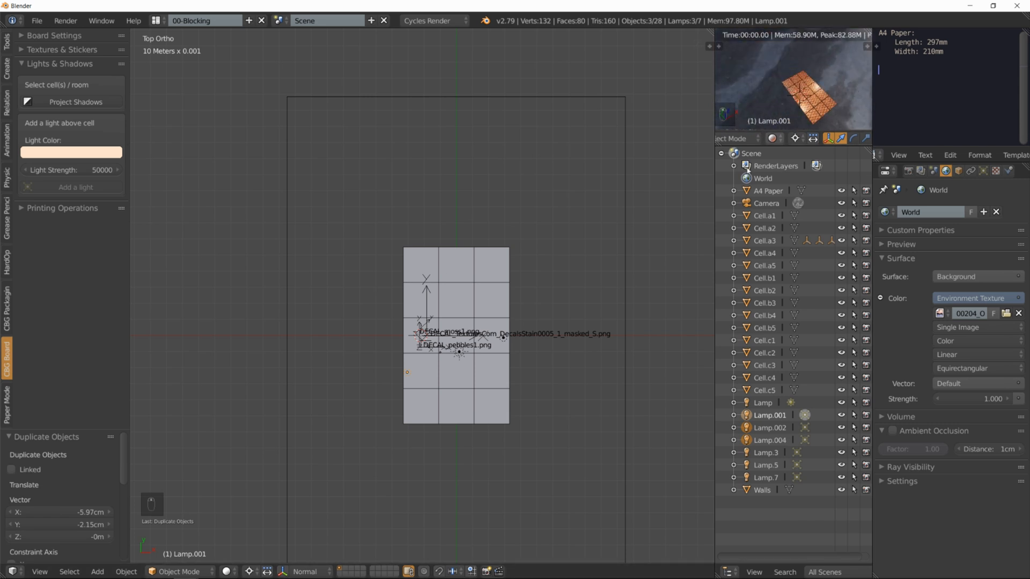
Fold away the Lights & Shadows settings and open the Printing Operations section.
shift+middle_drag(269, 356, 247, 294)
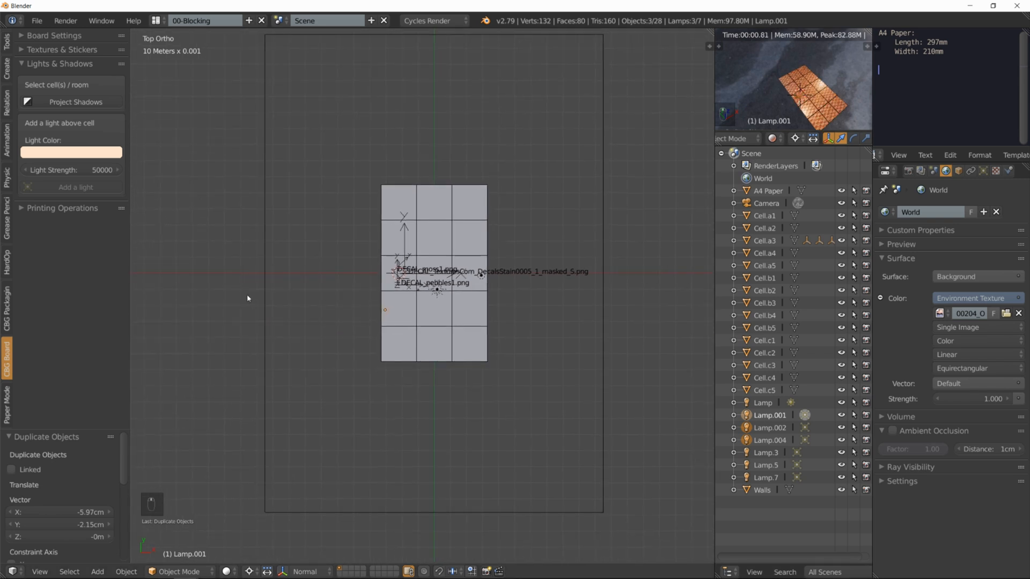
click(24, 64)
click(24, 78)
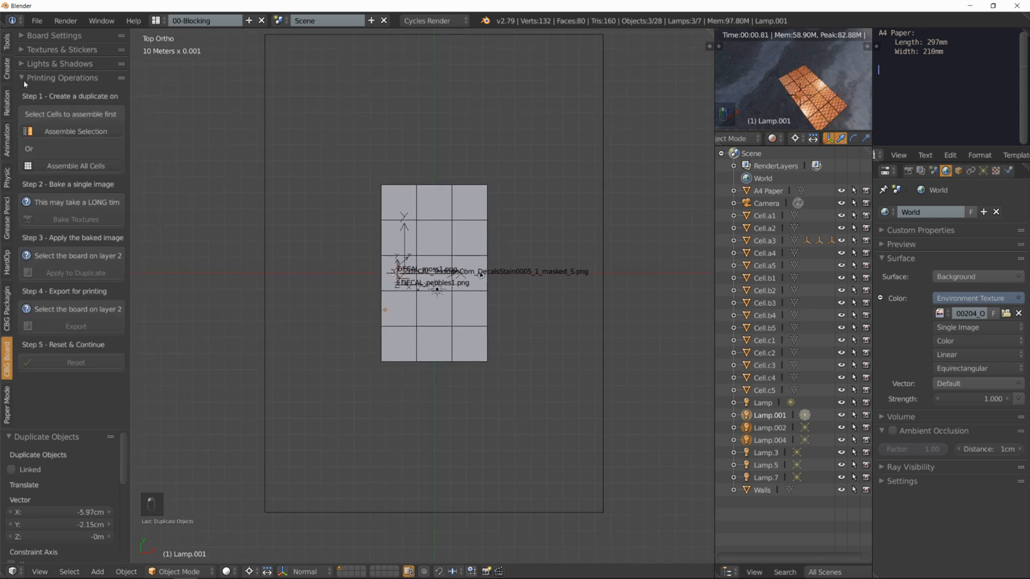
key(a)
key(b)
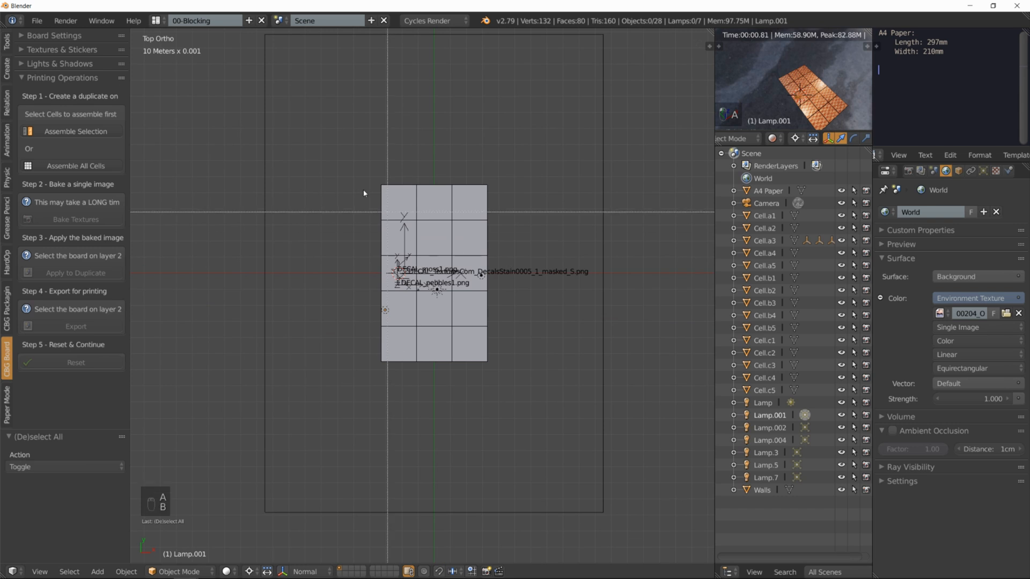
drag(351, 171, 498, 416)
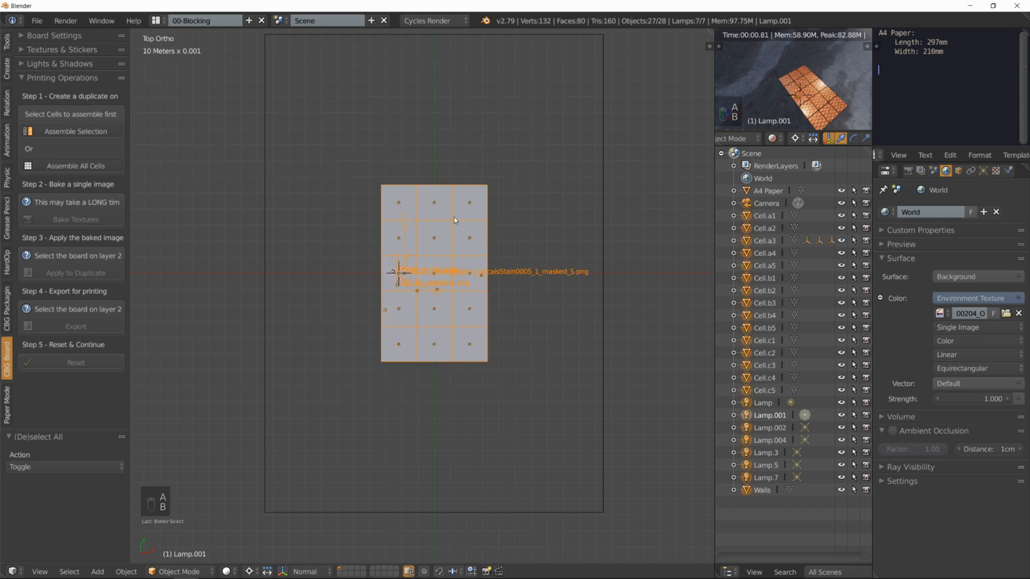
key(a)
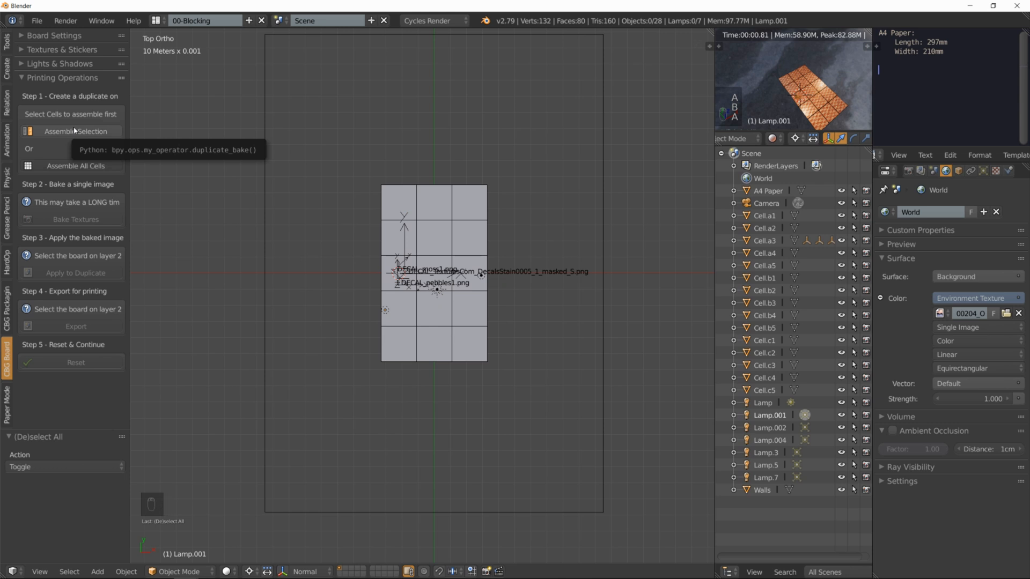
Clear the selection and assemble all cells into a single board with a duplicate for baking.
scroll(382, 197, down, 3)
shift+middle_drag(459, 156, 431, 174)
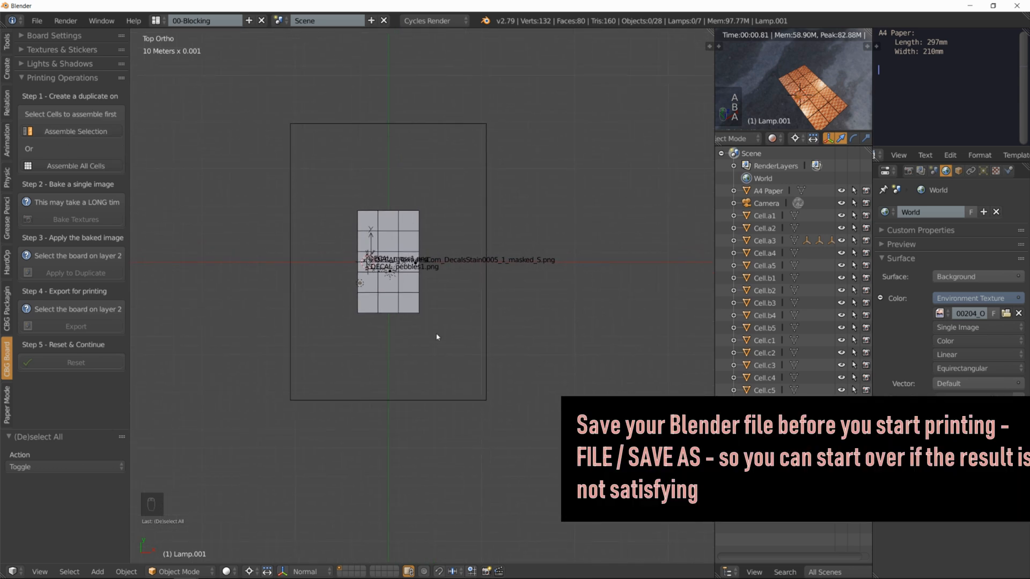
right_click(321, 124)
right_click(395, 214)
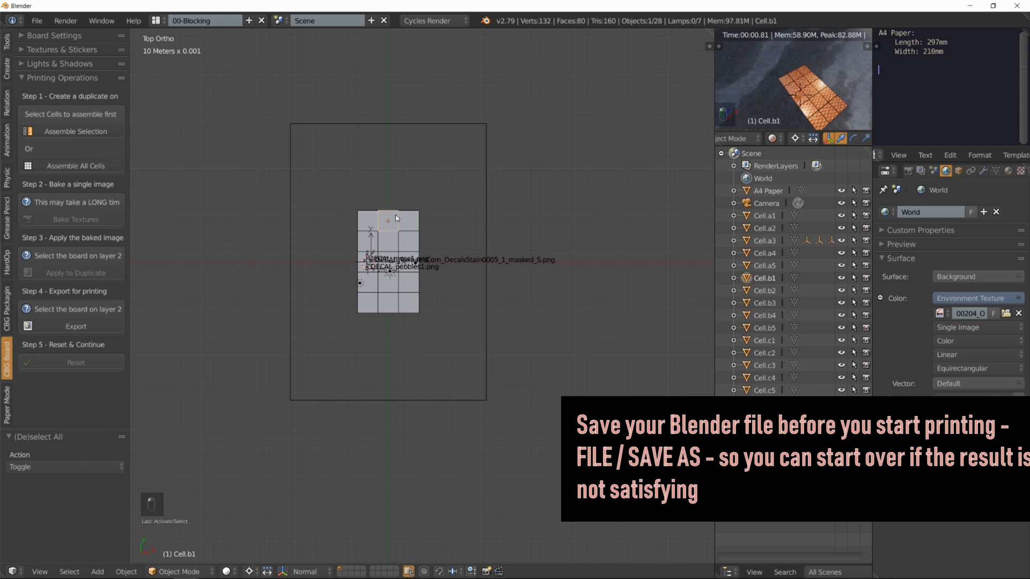
right_click(370, 220)
key(a)
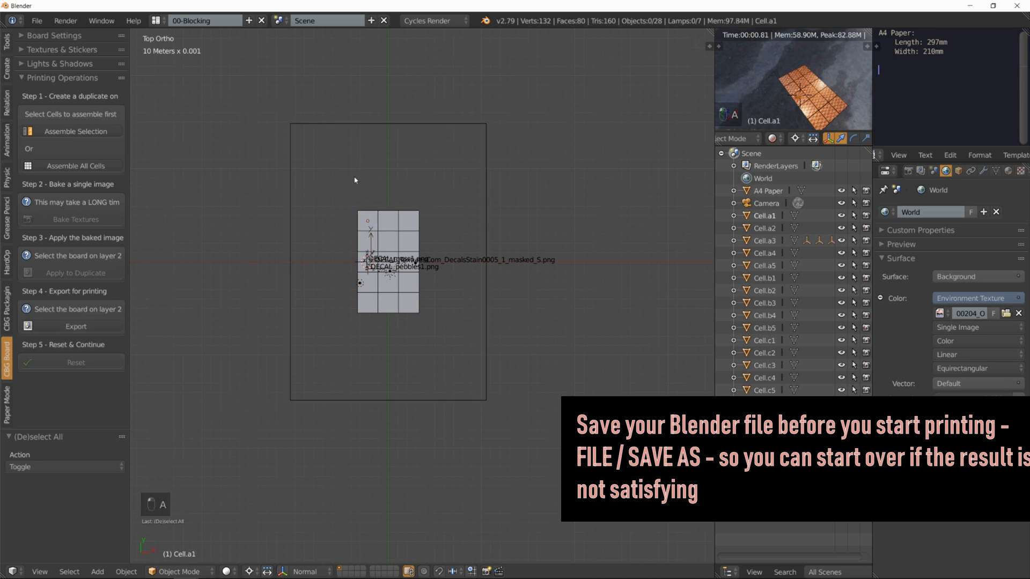
click(92, 168)
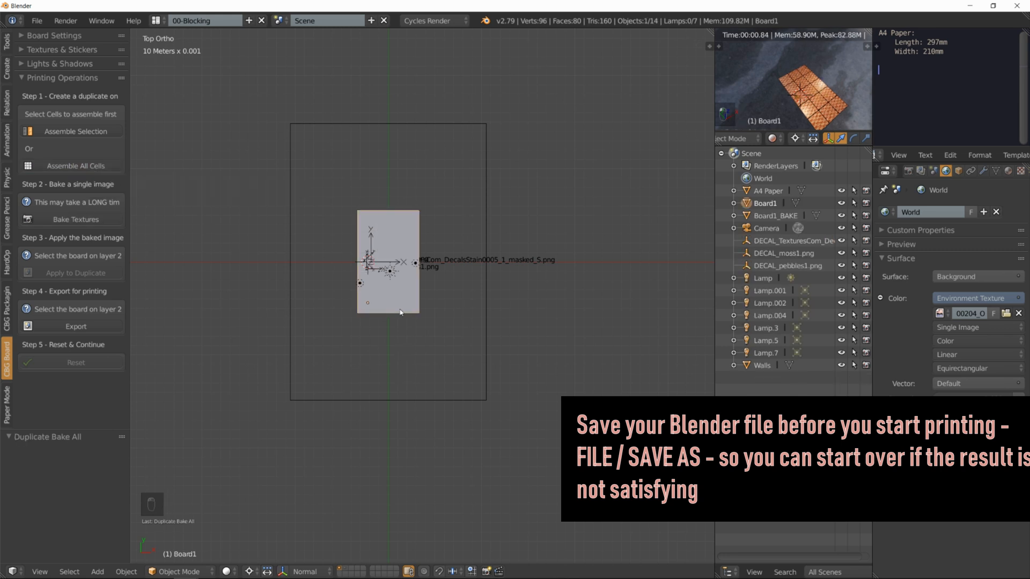
Check the duplicate board on layer 2, return to layer 1 and examine the assembled board in the rendered preview.
click(345, 569)
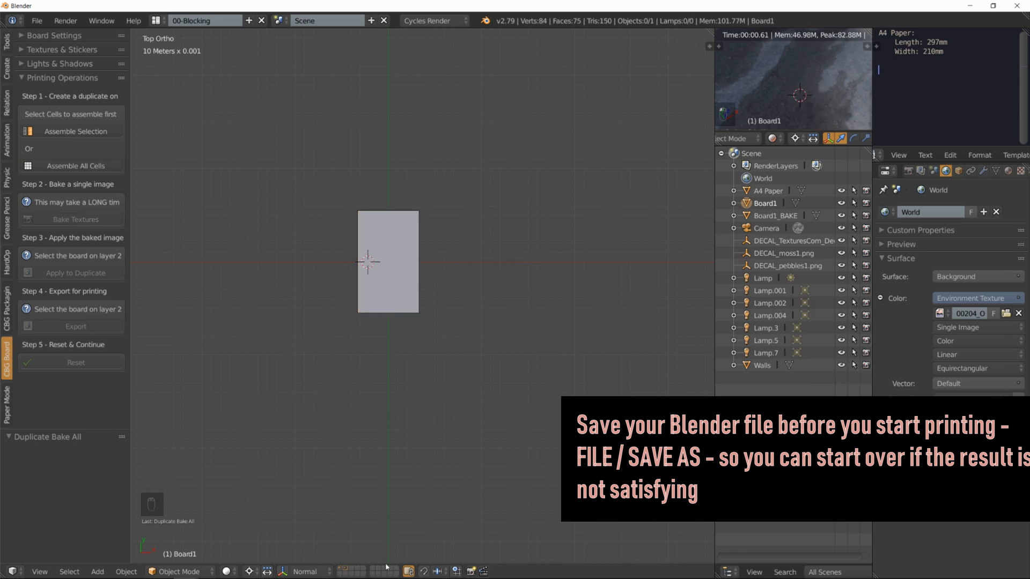
click(341, 570)
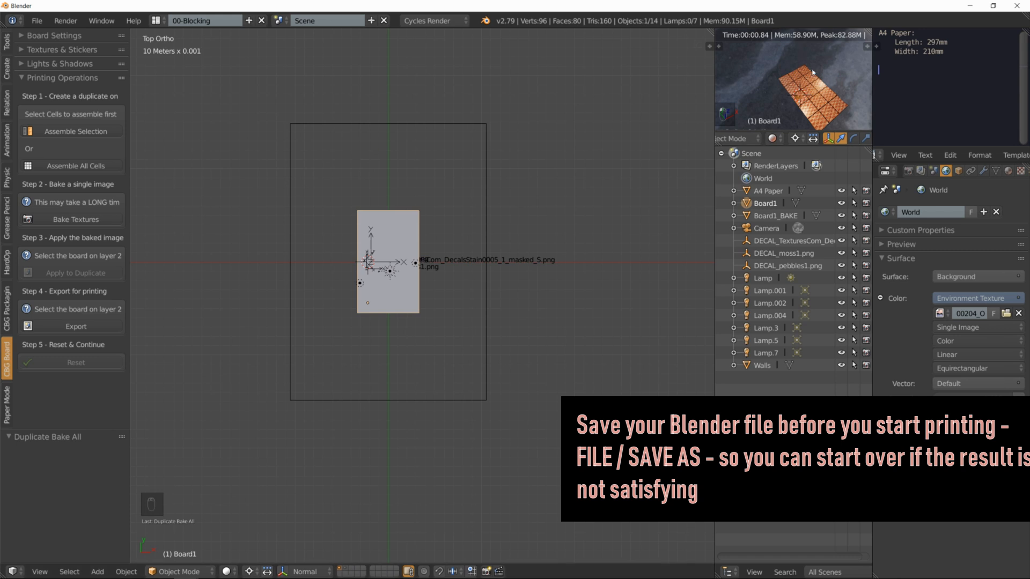
scroll(830, 100, up, 6)
scroll(830, 99, down, 4)
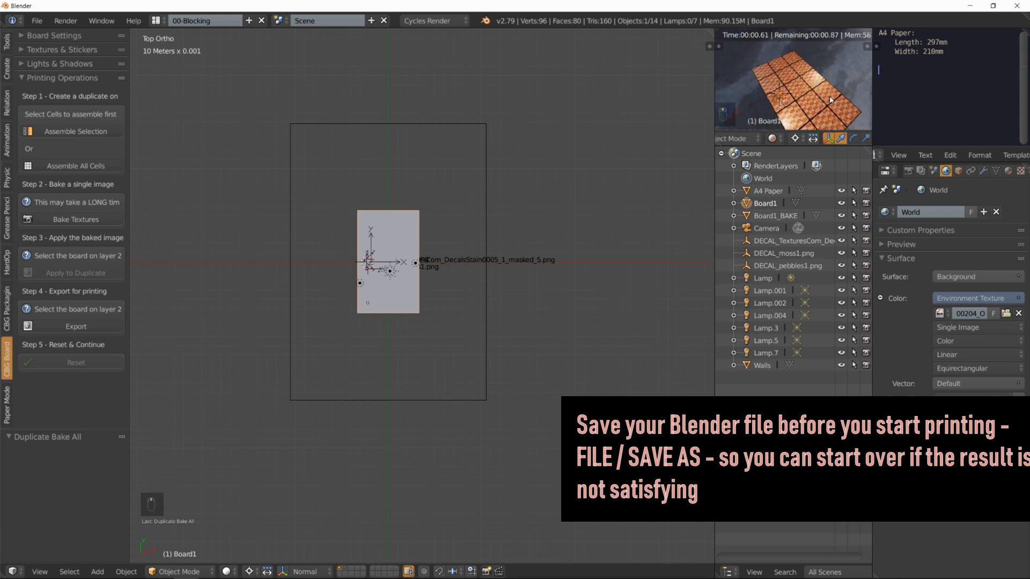
middle_drag(828, 104, 772, 104)
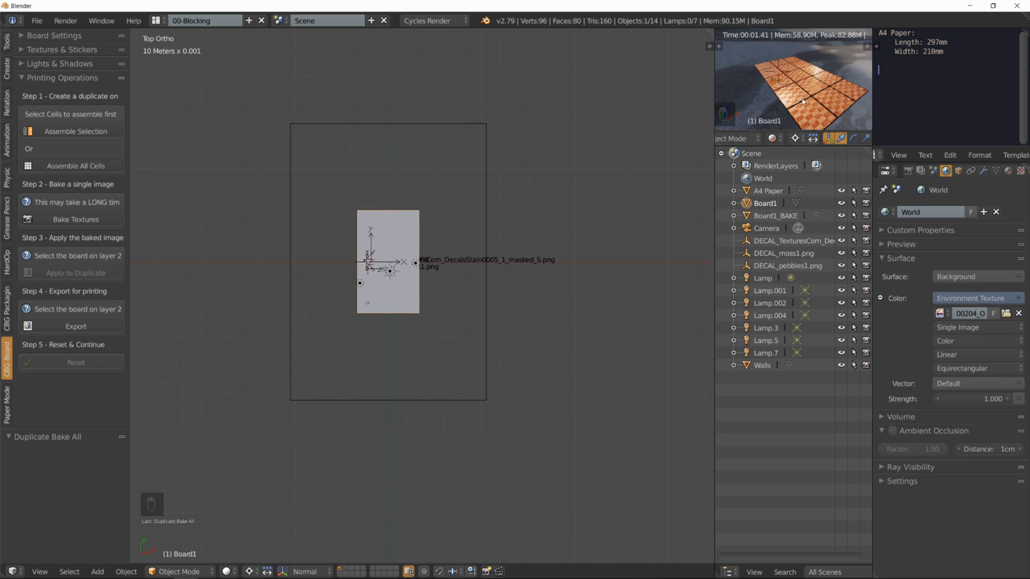
Bake the board's textures to a single image and display Board1_BAKE in a UV/Image Editor in place of the text editor.
click(85, 220)
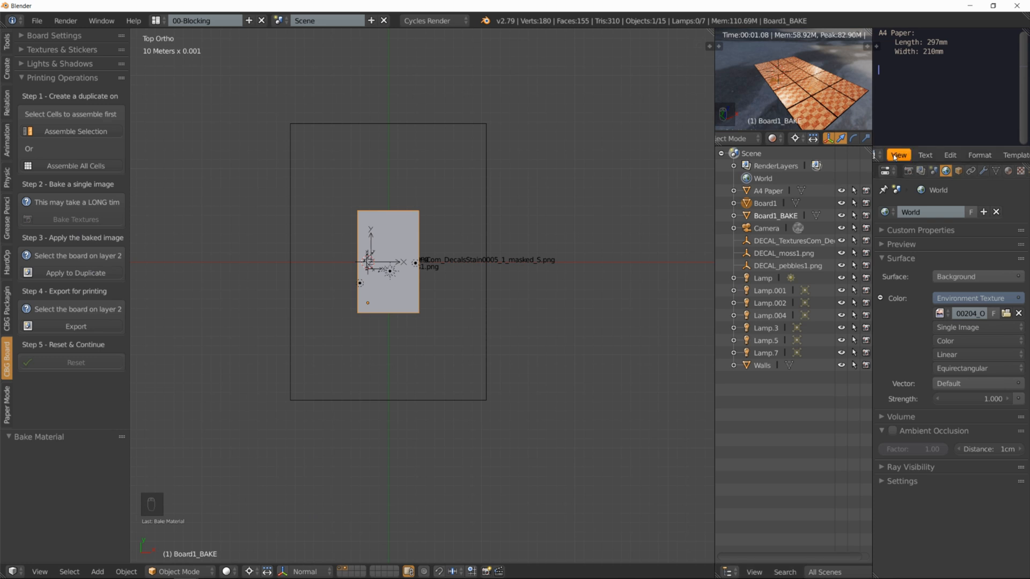
click(886, 156)
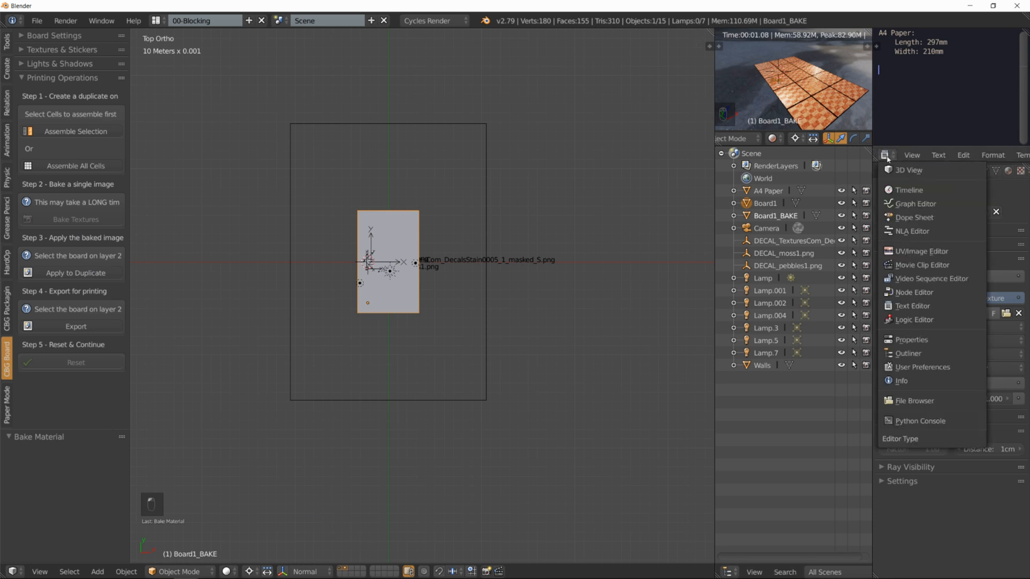
click(906, 252)
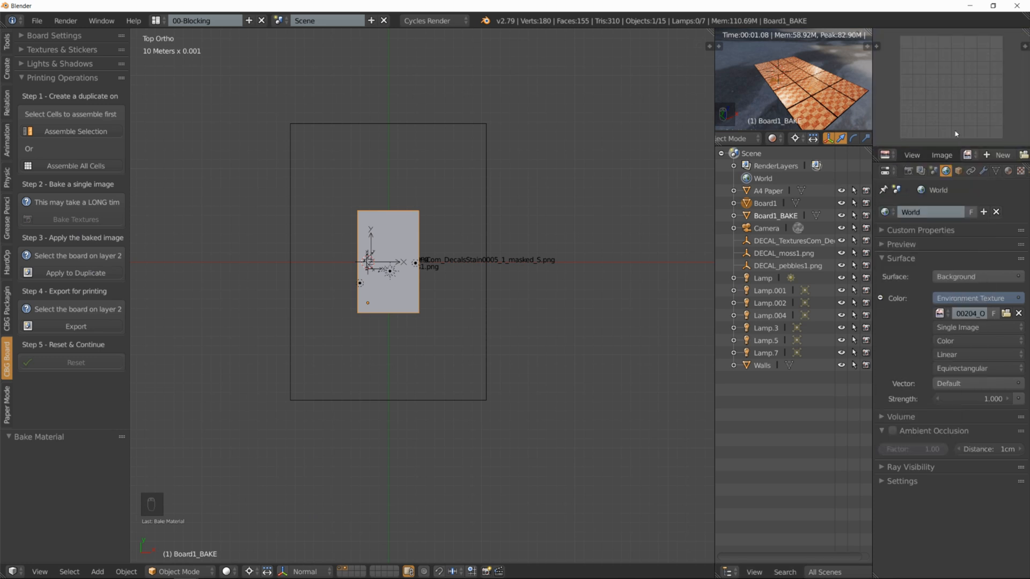
click(967, 155)
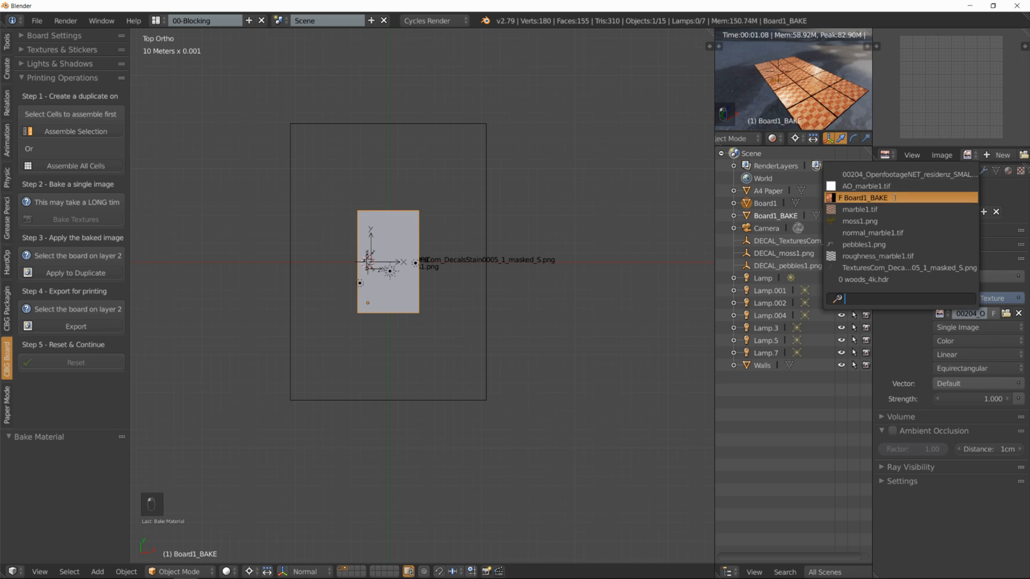
key(Return)
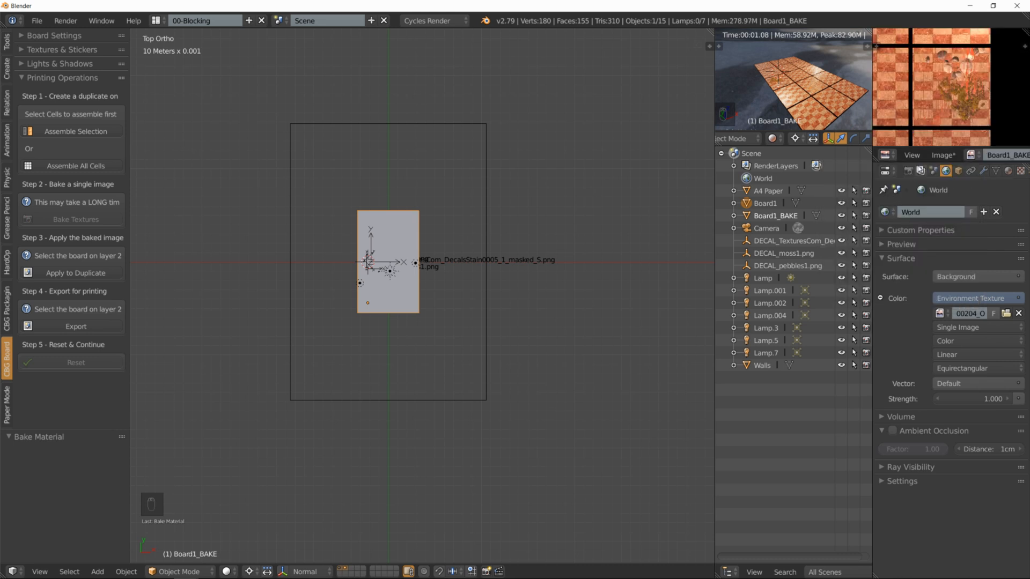
Examine the baked board image up close and as a whole, checking the lit areas and the stickers on the cells.
scroll(942, 103, down, 3)
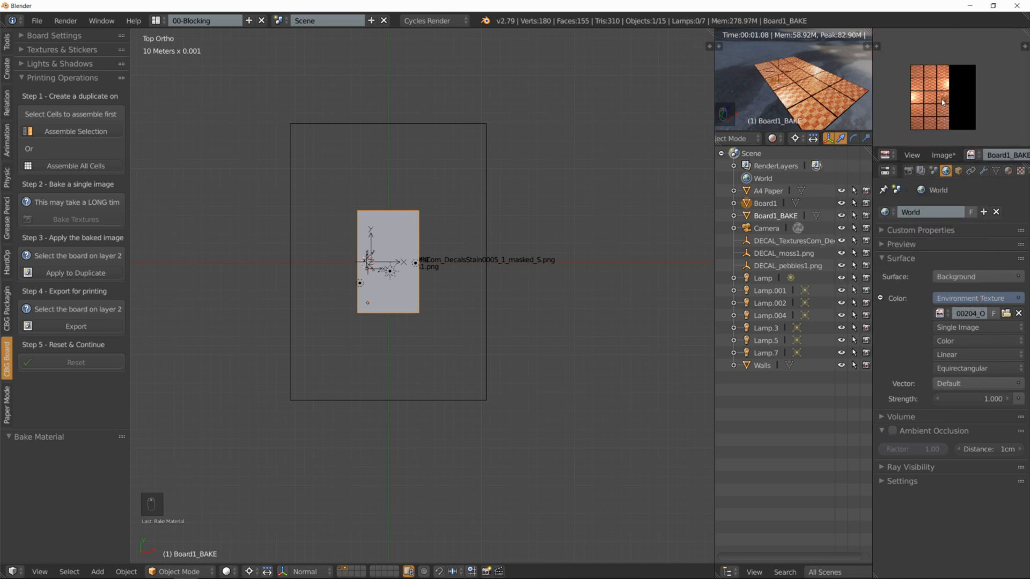
scroll(929, 96, down, 5)
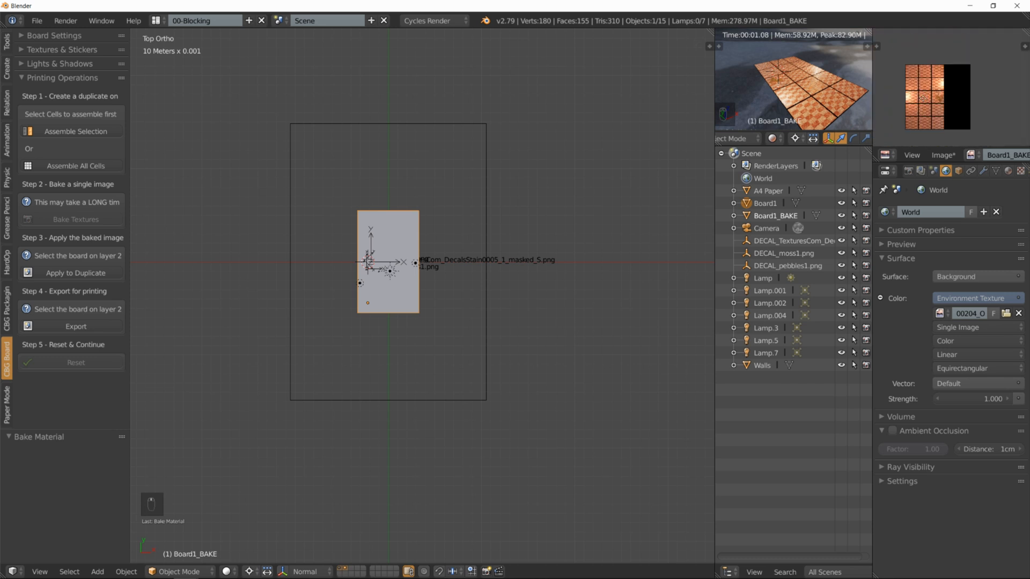
scroll(937, 80, up, 5)
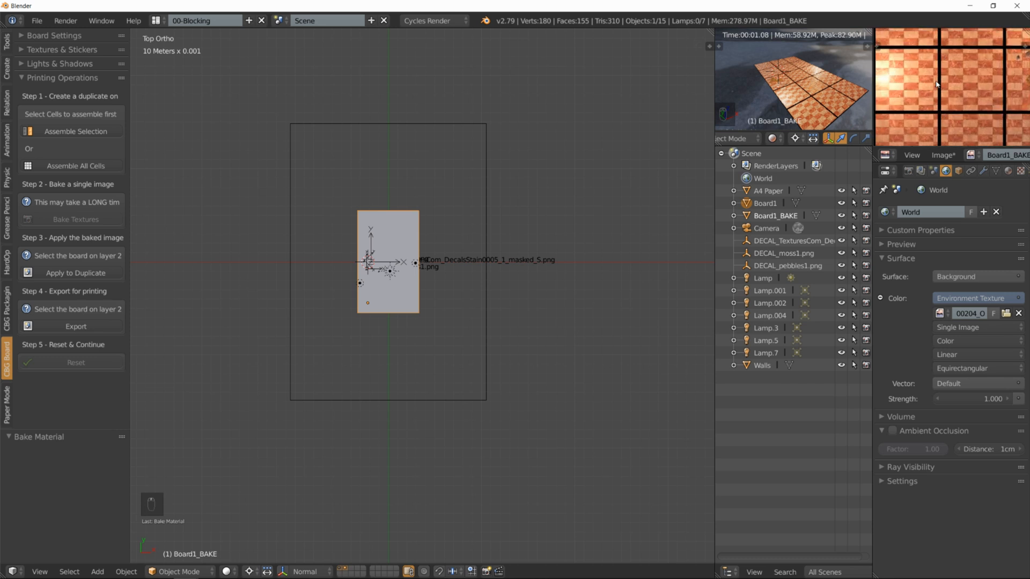
scroll(960, 76, up, 4)
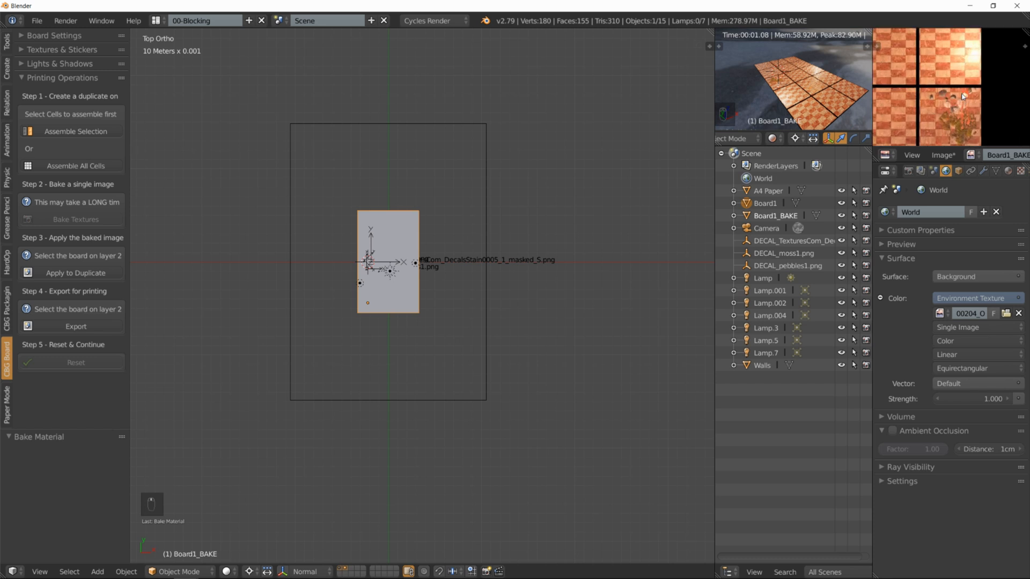
scroll(958, 109, down, 3)
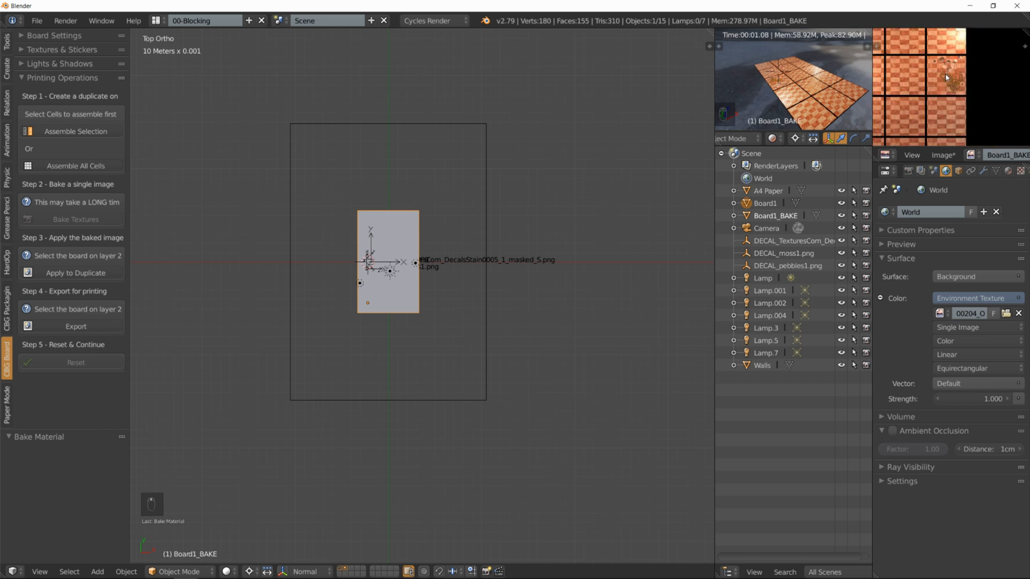
scroll(912, 86, down, 3)
middle_drag(903, 108, 928, 118)
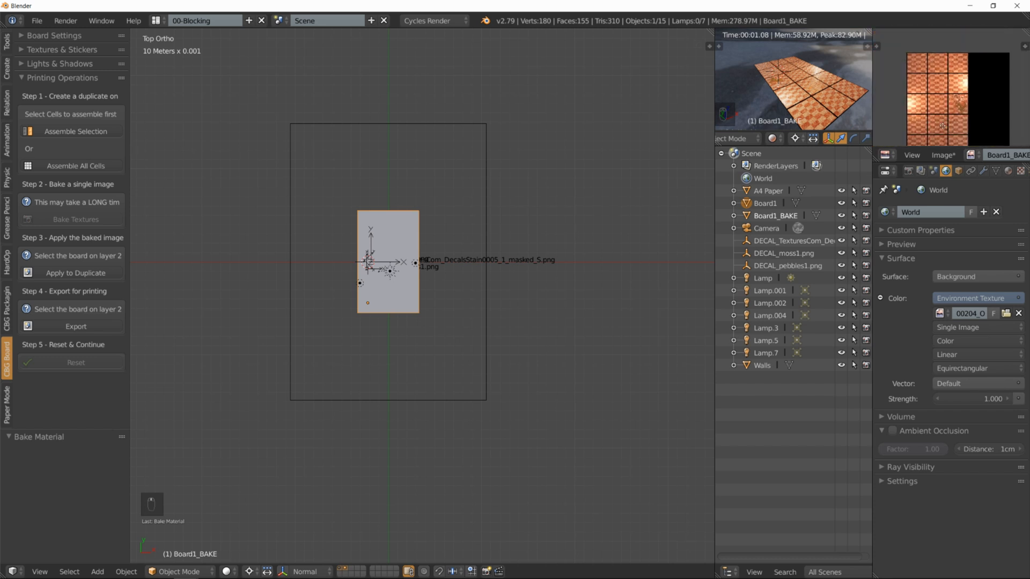
scroll(927, 108, up, 4)
scroll(925, 107, down, 1)
scroll(927, 112, down, 2)
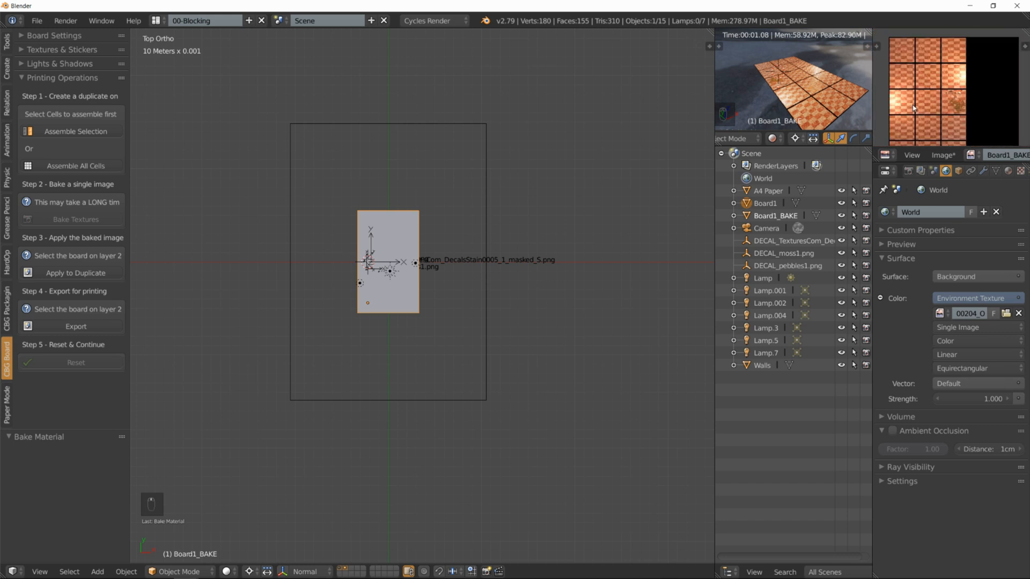
scroll(929, 116, down, 2)
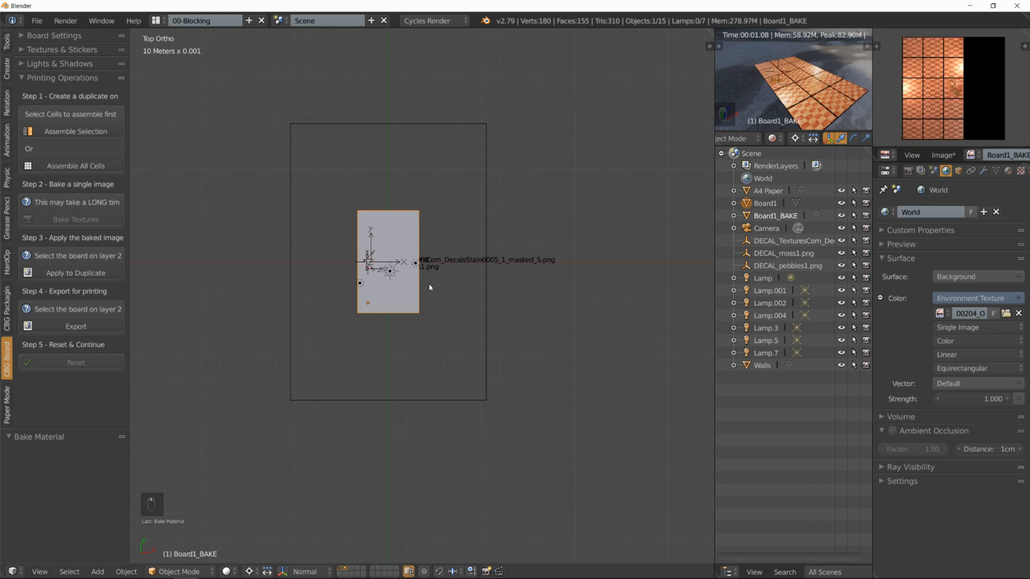
Select the duplicate board on layer 2 and apply the baked image to it.
click(345, 571)
right_click(398, 289)
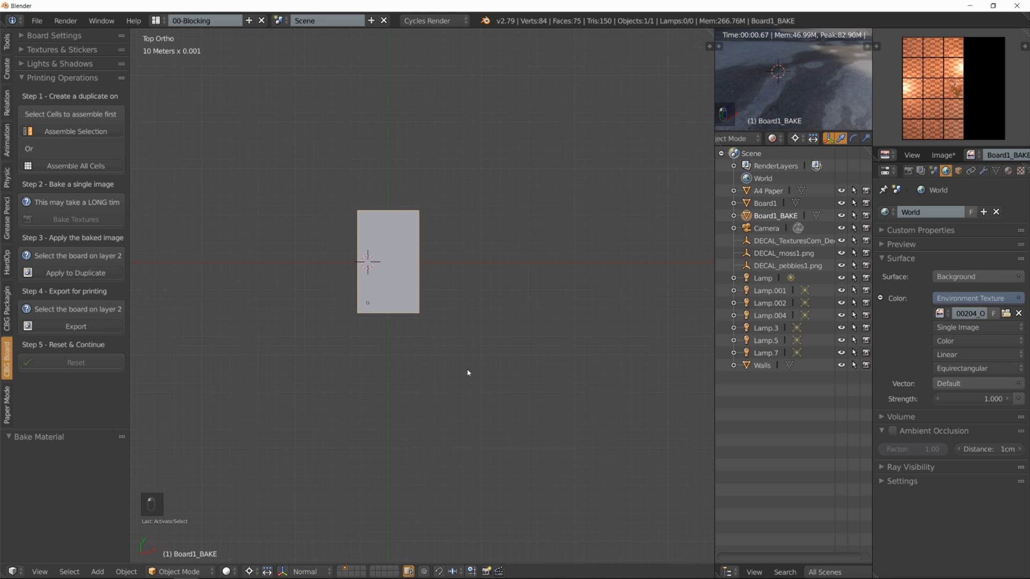
click(72, 273)
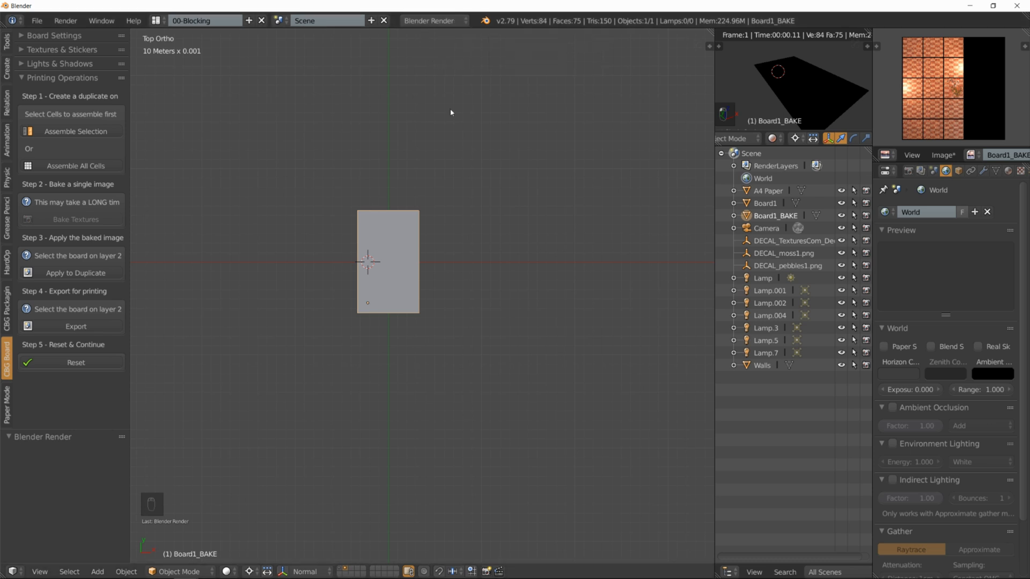
Start the export of the duplicate board and review the paper model's scale, file format, page size and other document settings.
click(99, 328)
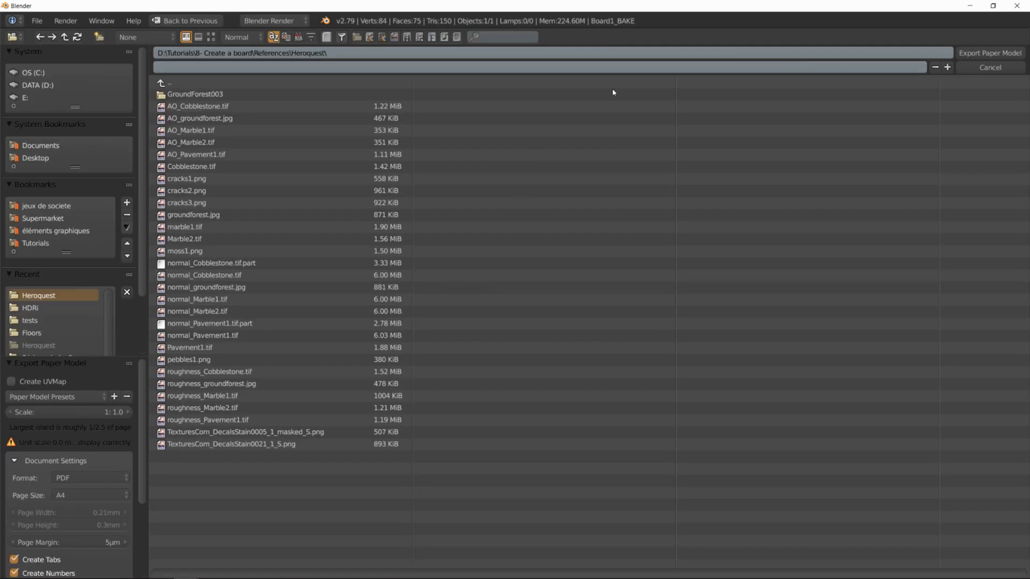
scroll(93, 380, down, 5)
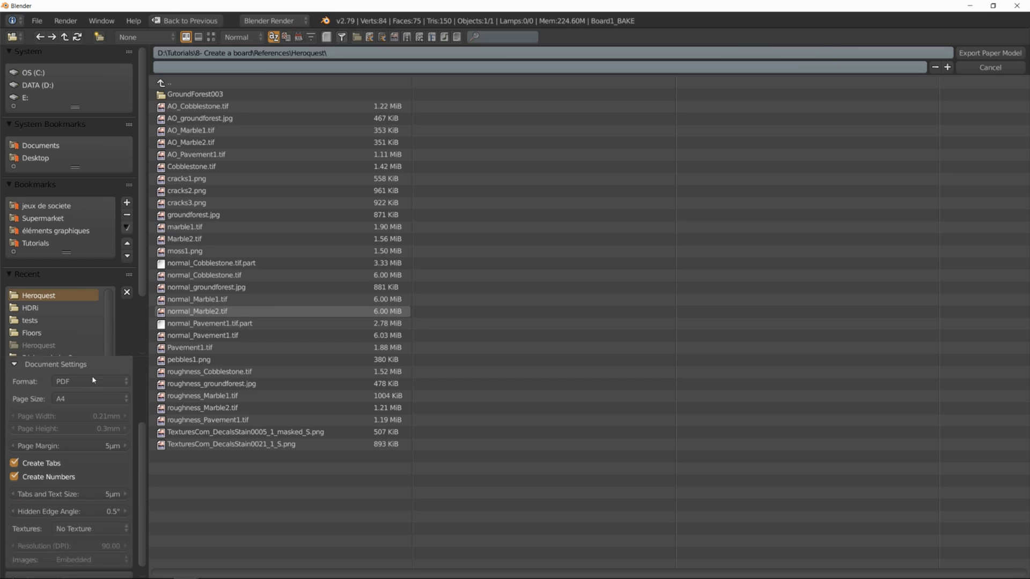
scroll(115, 457, up, 3)
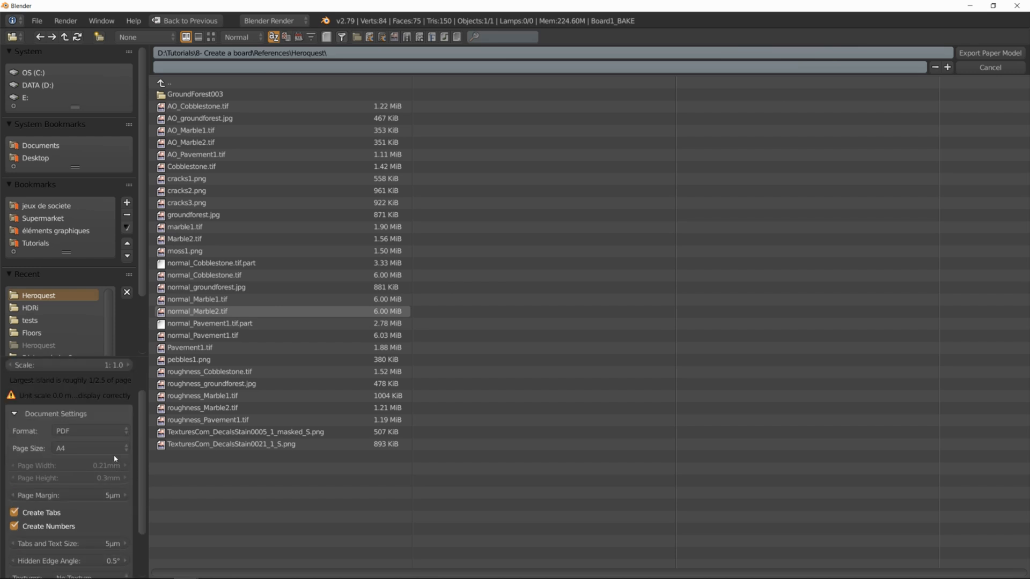
scroll(114, 459, up, 2)
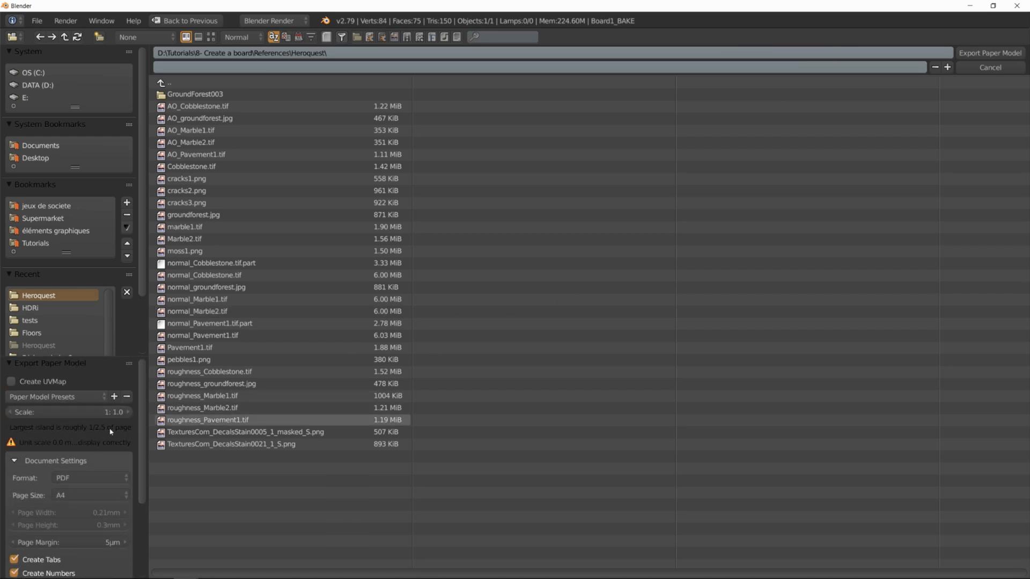
scroll(111, 431, down, 4)
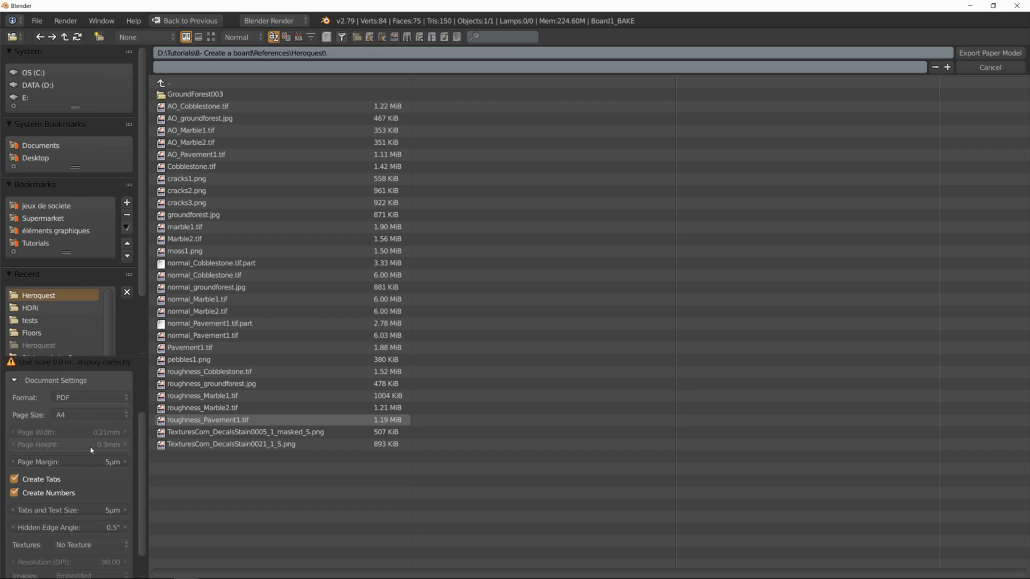
scroll(81, 429, up, 2)
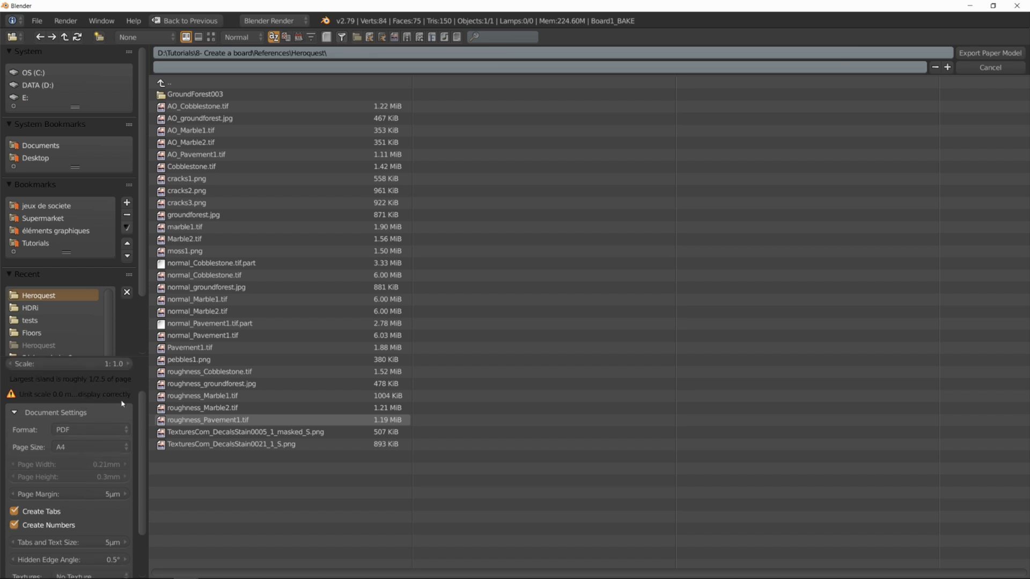
scroll(113, 410, down, 1)
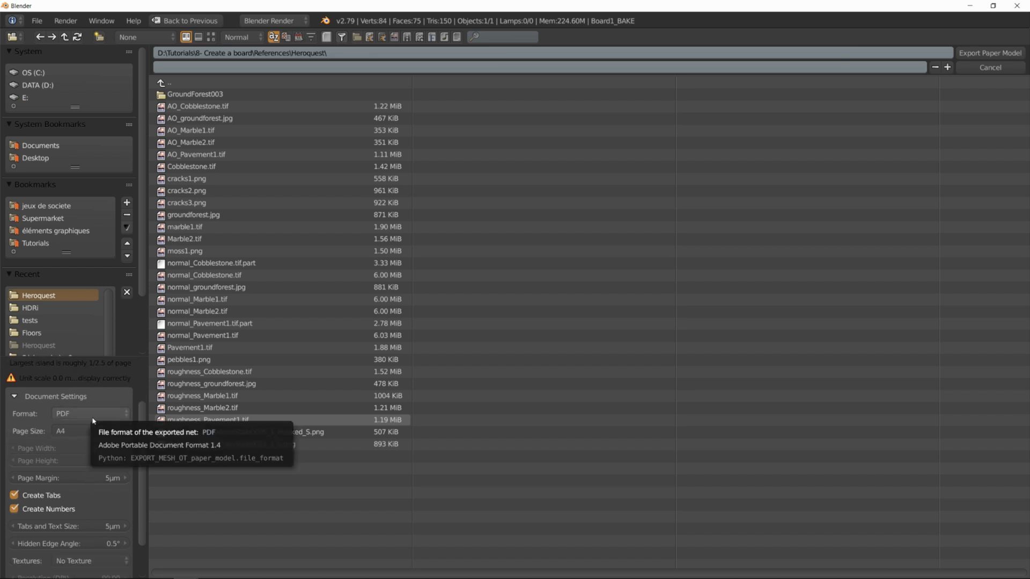
scroll(81, 405, down, 1)
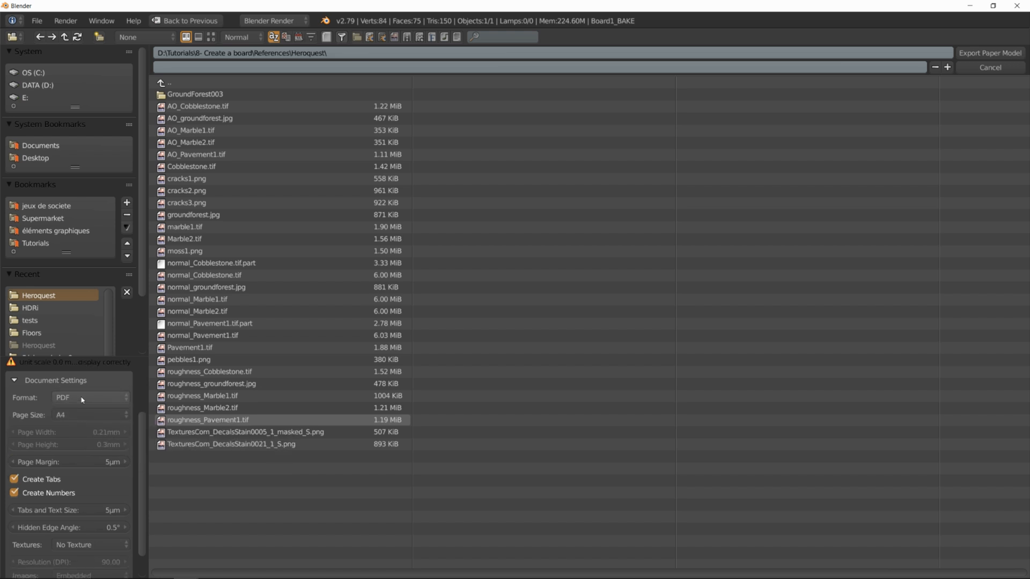
scroll(83, 399, down, 1)
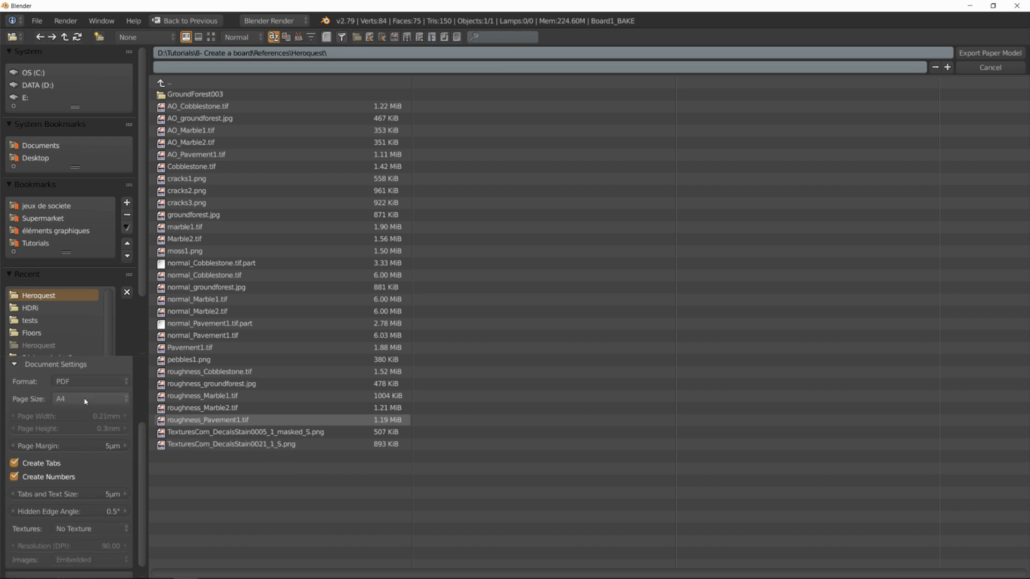
scroll(85, 401, down, 1)
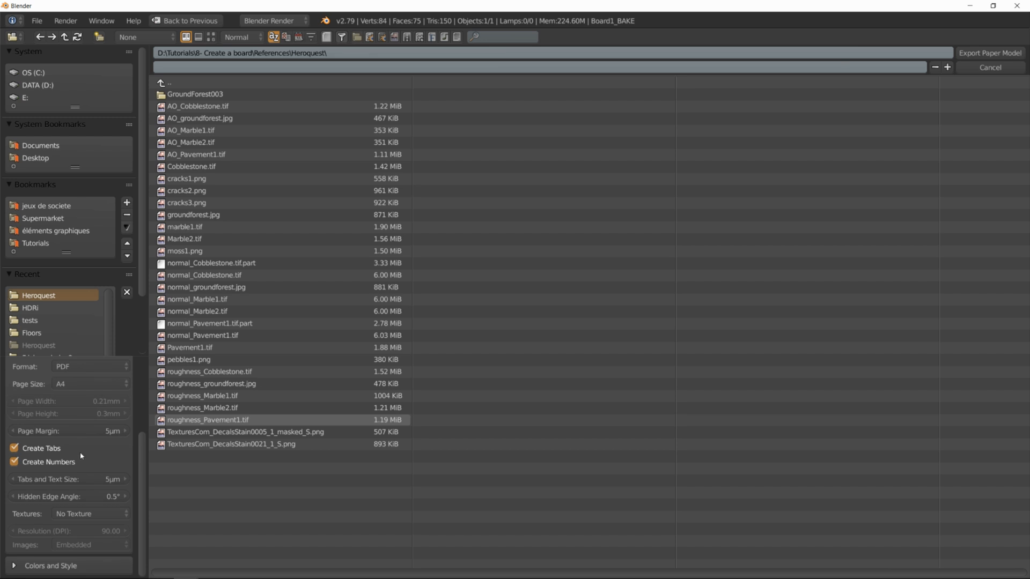
Turn off tab and number creation, take the textures from materials and set the resolution to 300 DPI.
click(43, 448)
click(43, 462)
click(91, 514)
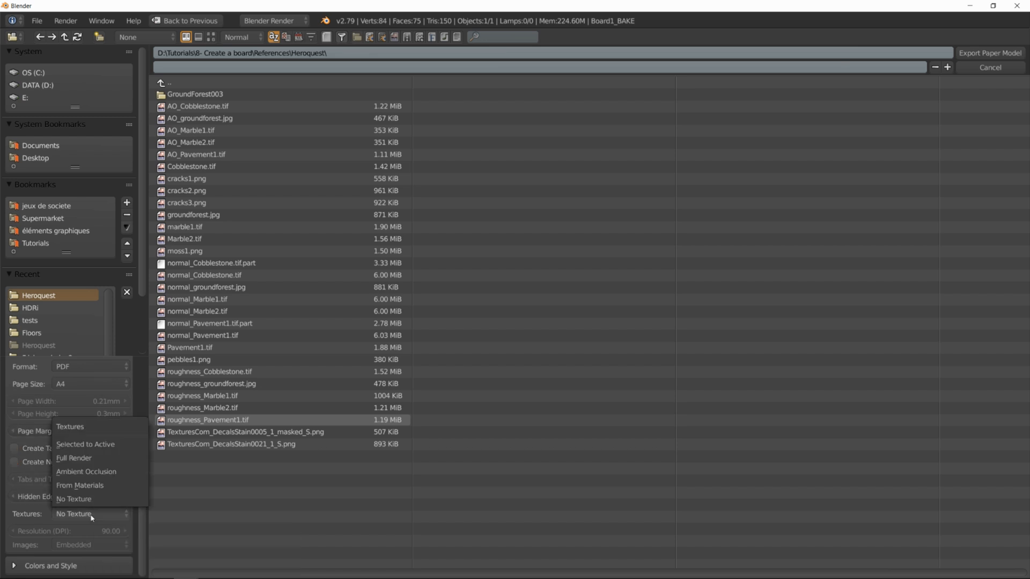
click(96, 486)
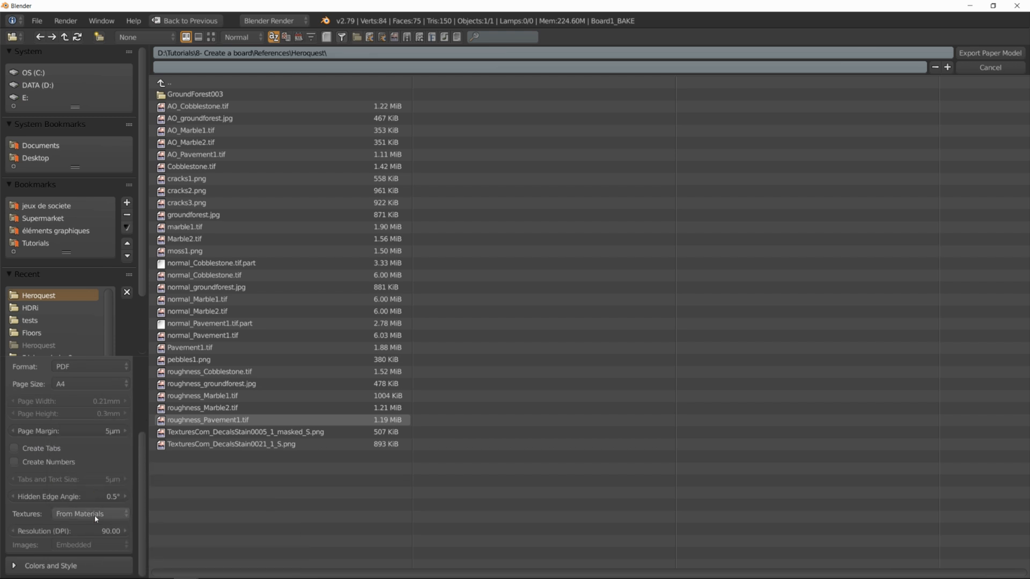
click(97, 532)
text(300)
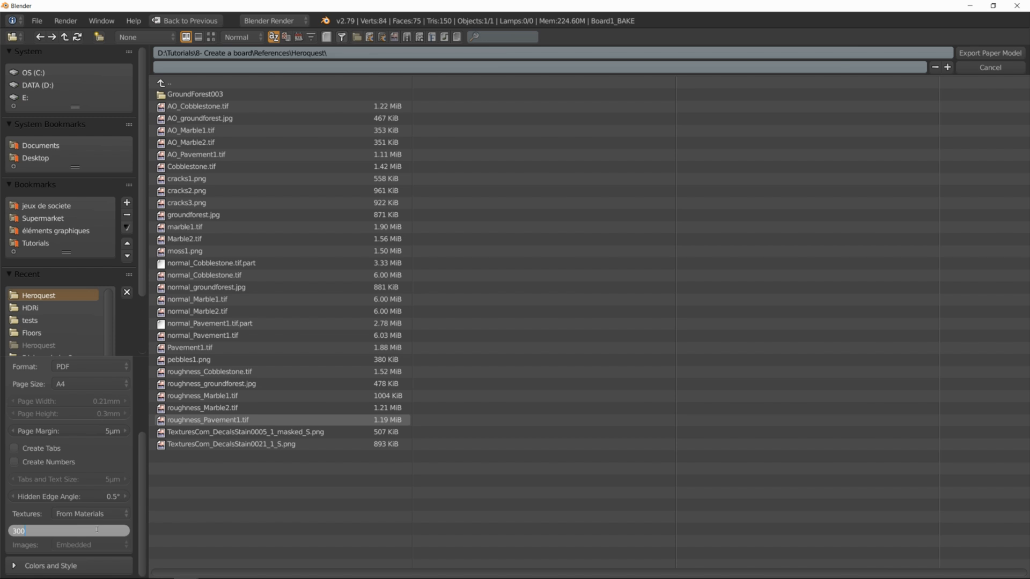
key(Return)
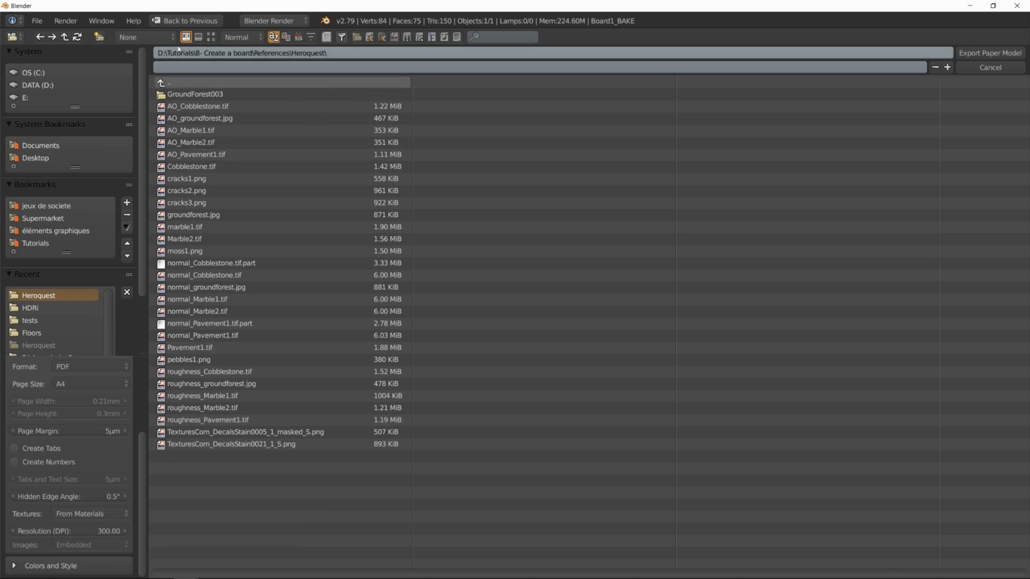
Export the paper model as test17.pdf into the "8- Create a board\tests" folder and check the board on the PDF page.
click(64, 37)
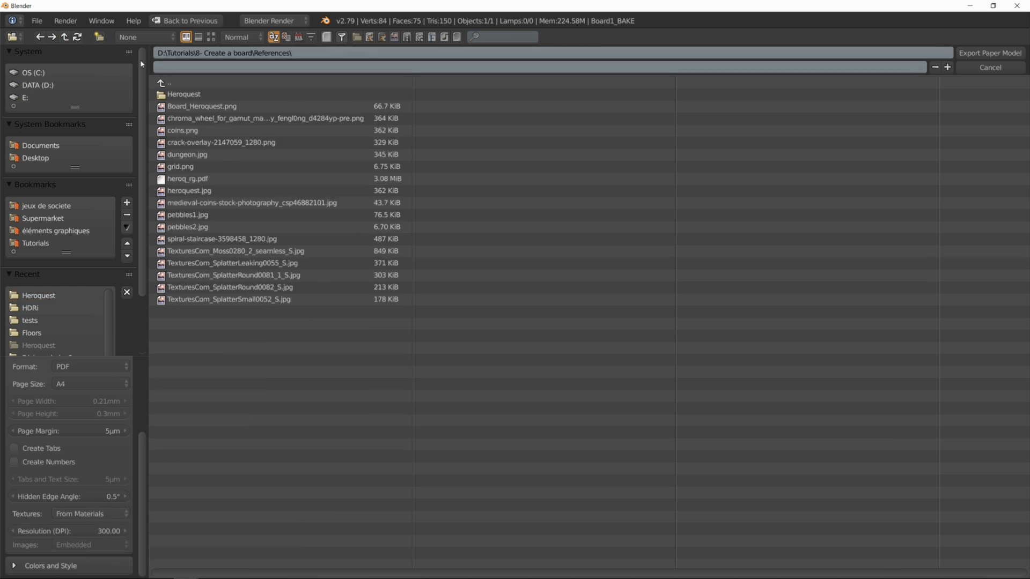
click(185, 83)
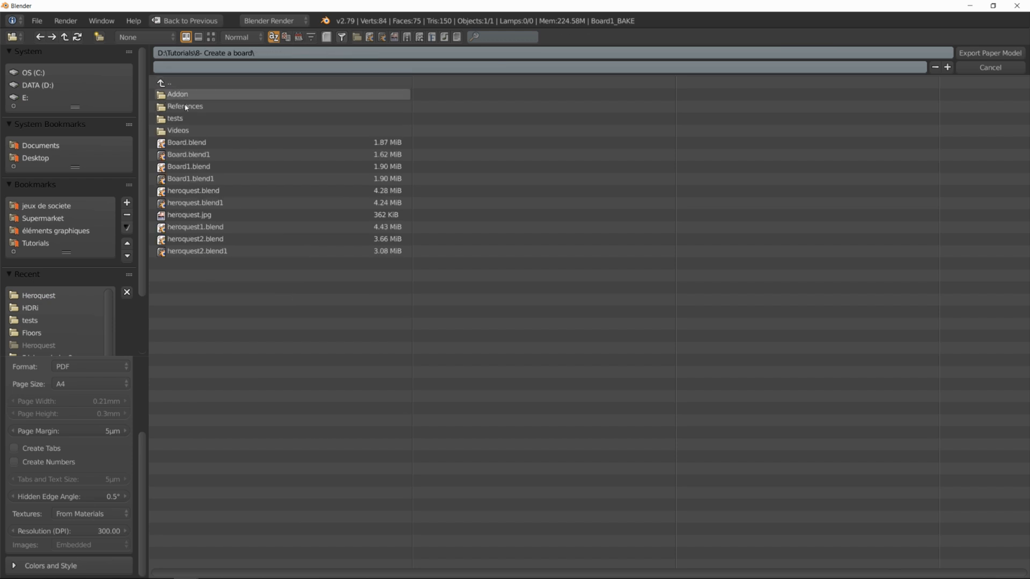
click(185, 118)
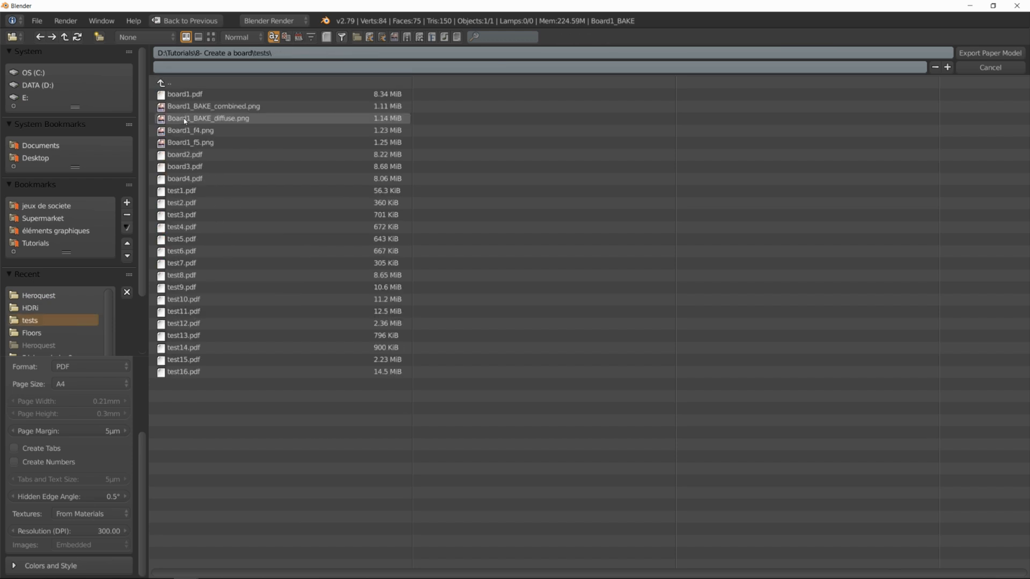
click(228, 372)
click(168, 66)
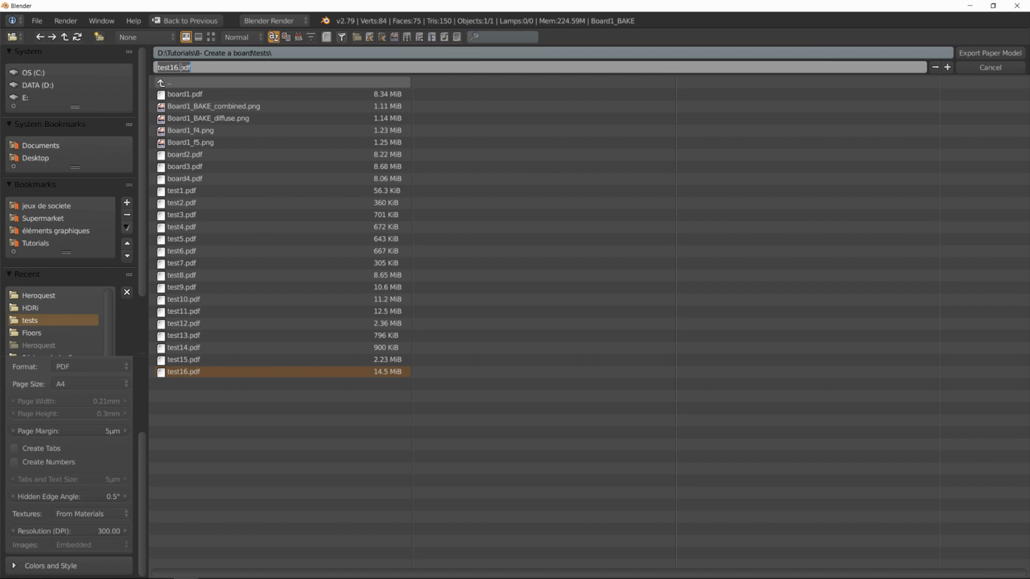
mouse_move(178, 67)
mouse_down()
mouse_move(159, 67)
mouse_move(173, 68)
mouse_up()
key(BackSpace)
text(7)
key(Return)
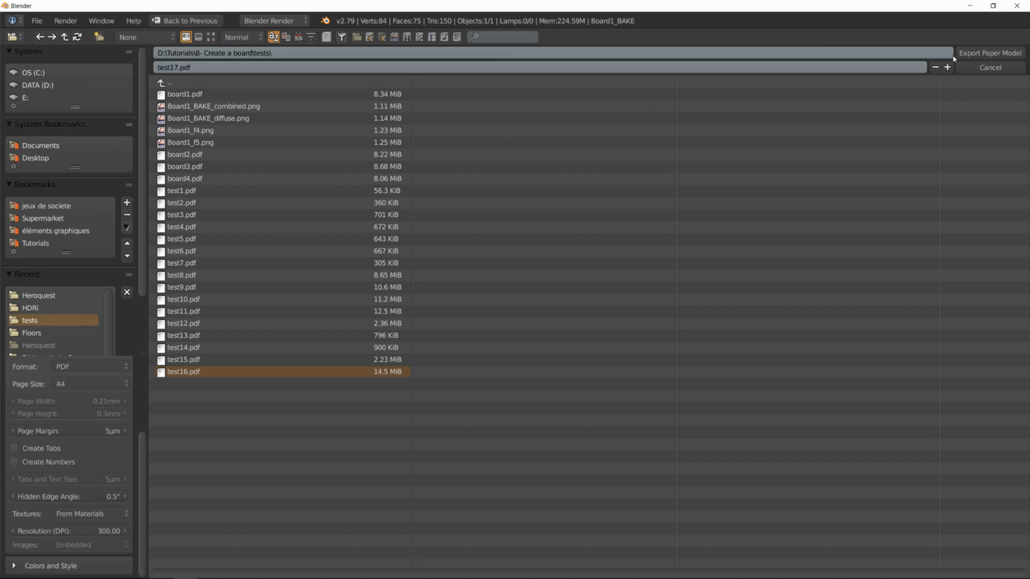
click(985, 53)
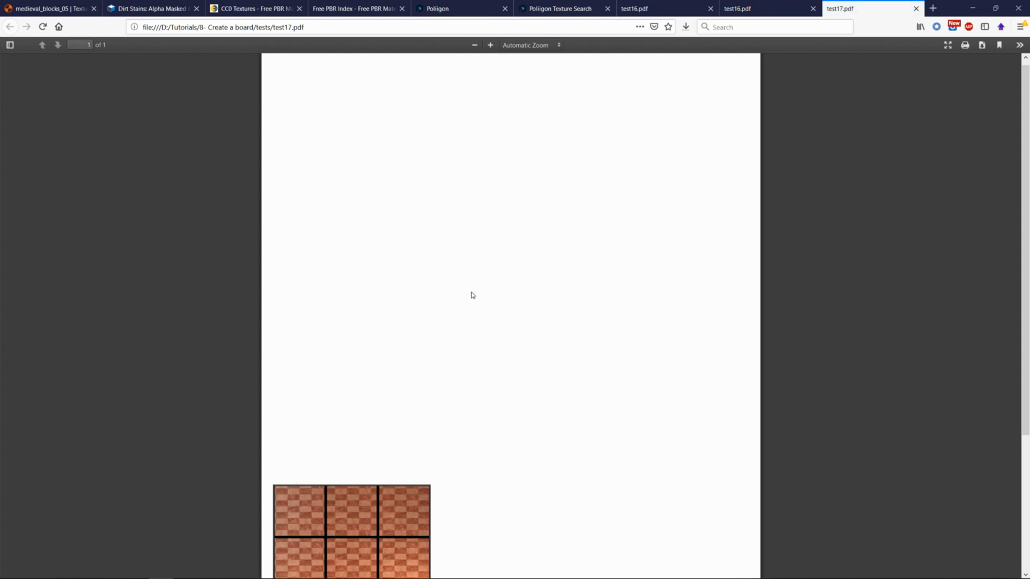
scroll(473, 296, down, 3)
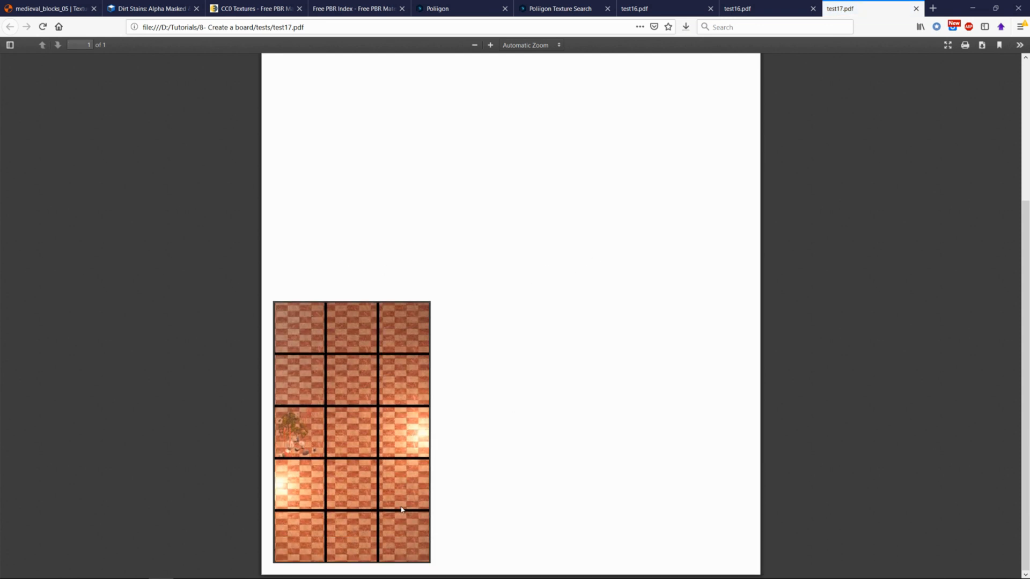